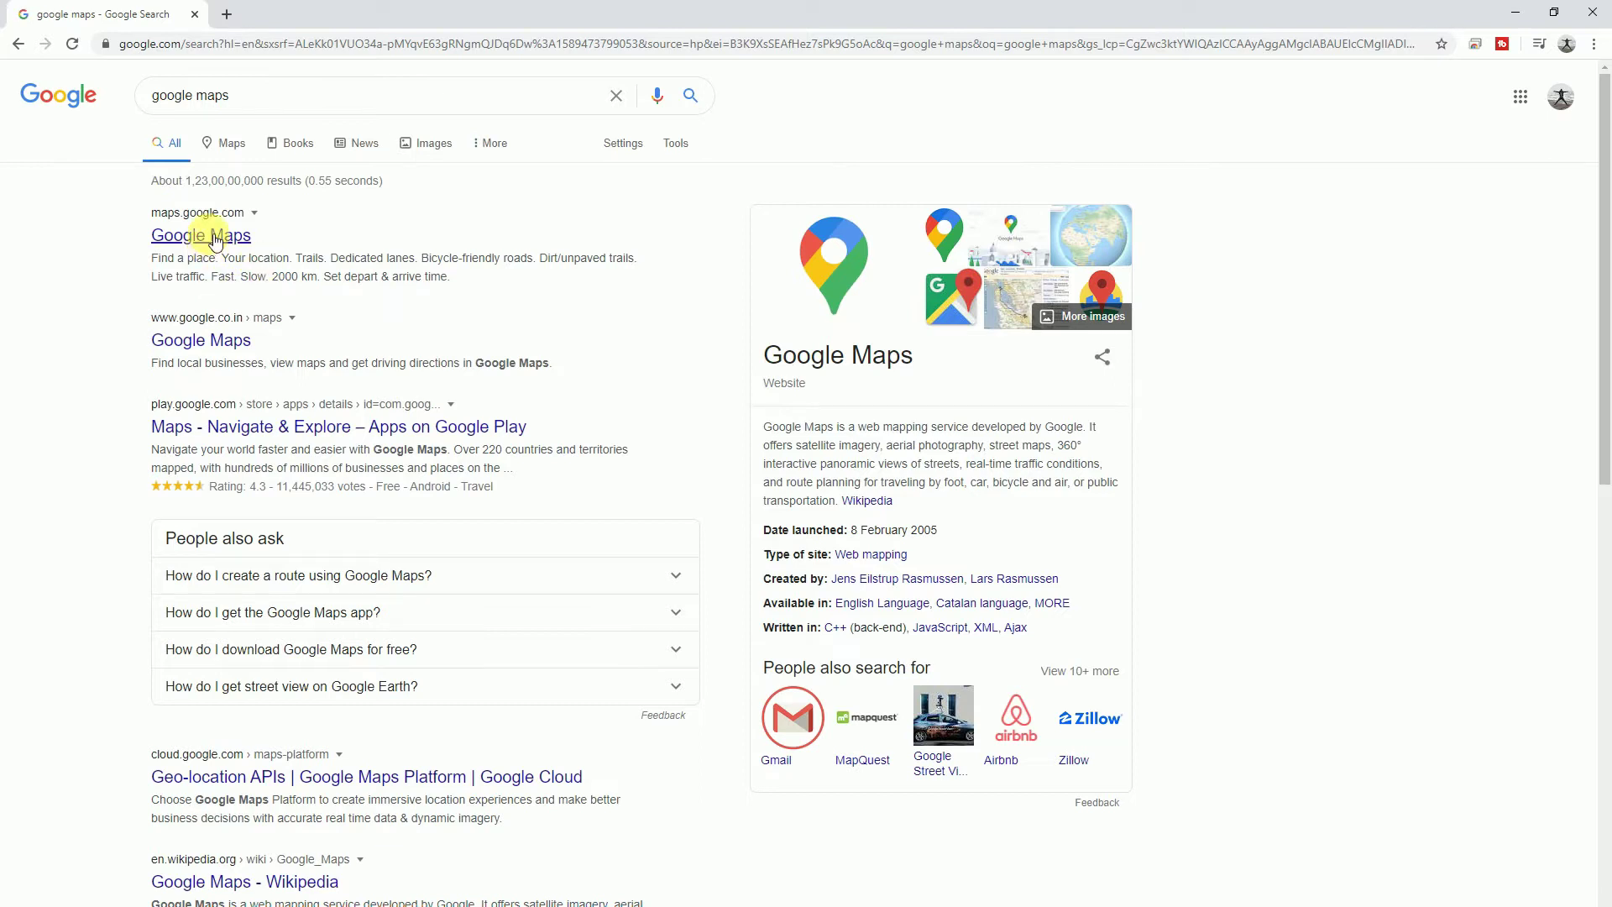
Step: Search Google Maps for the route from Leh to Pangong Lake and zoom in
left_click(216, 237)
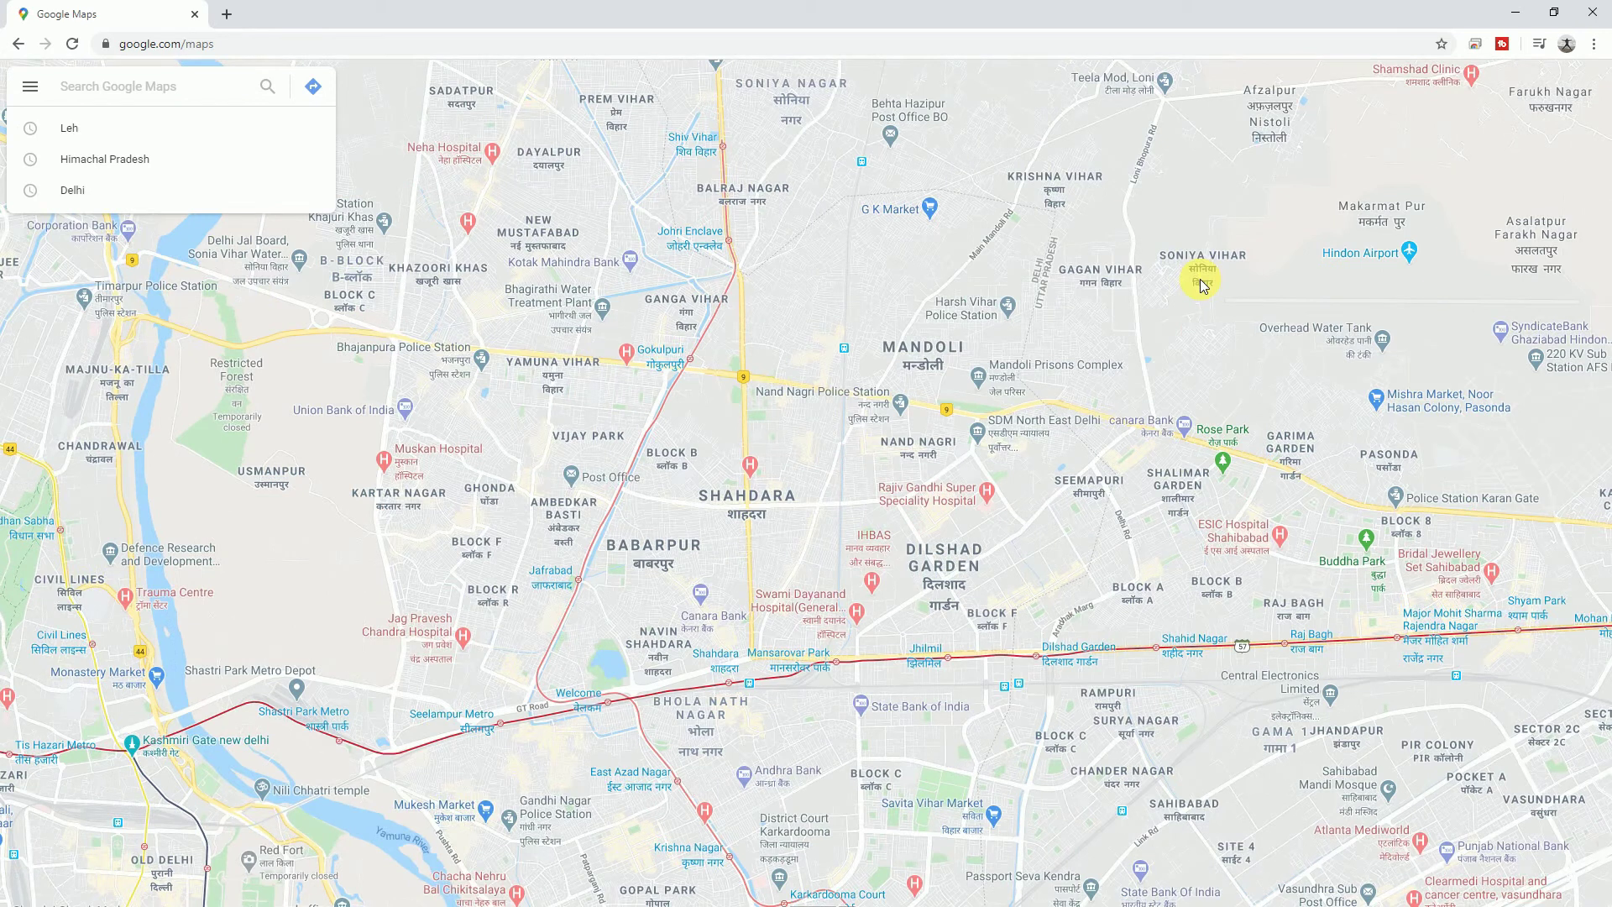
type("leh to")
type(" p")
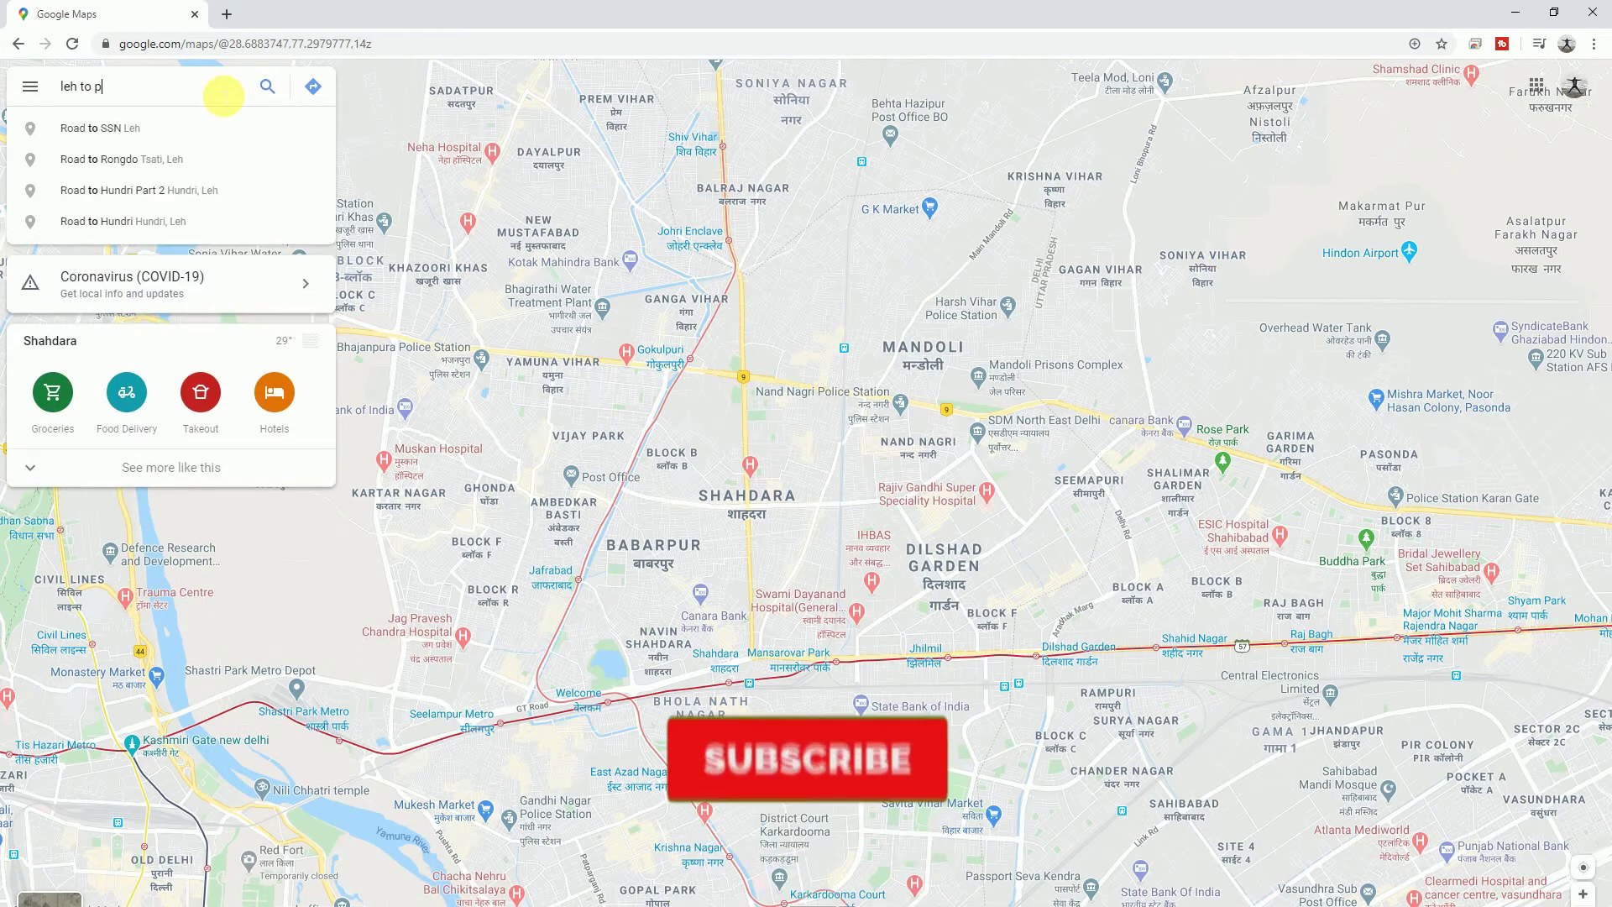
type("a")
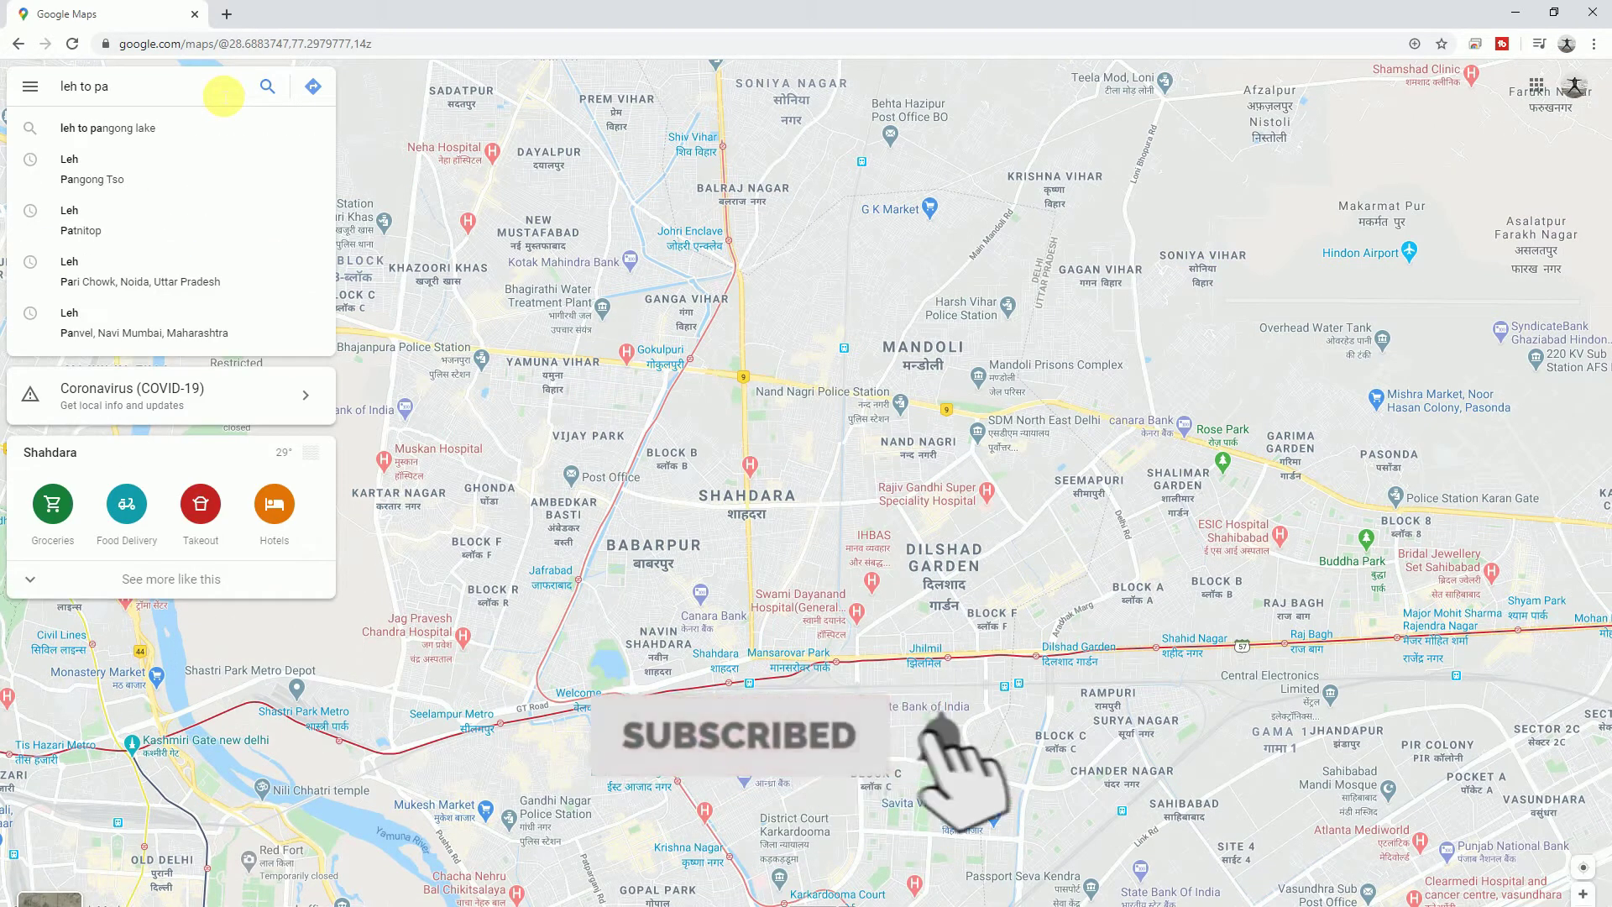
key("Down")
key("Return")
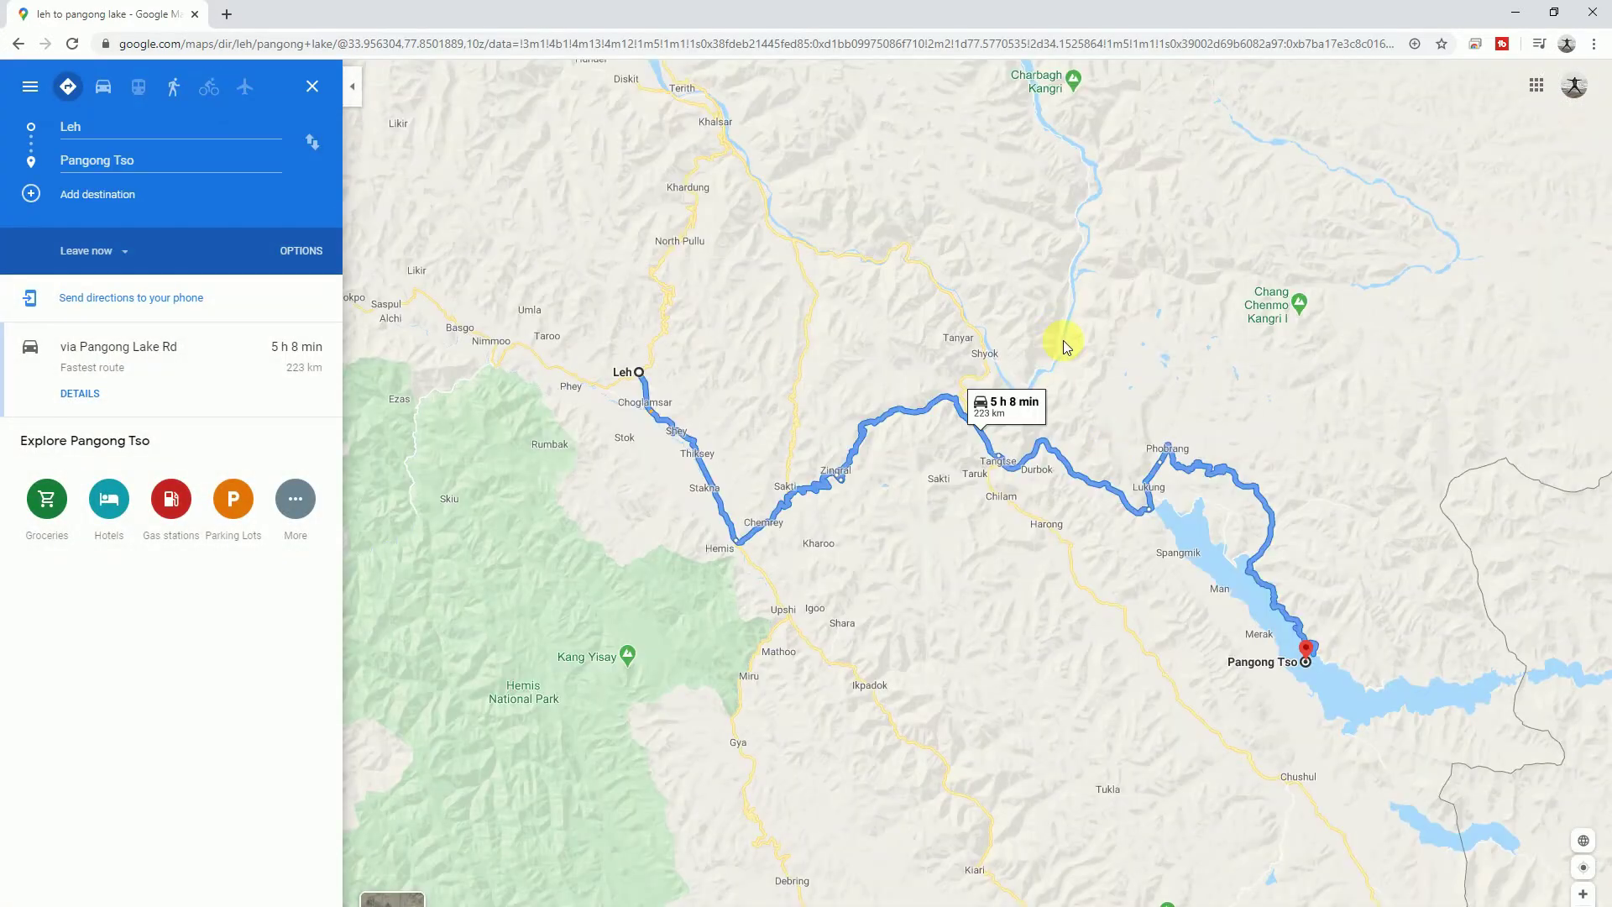
scroll(1062, 339, "up", 2)
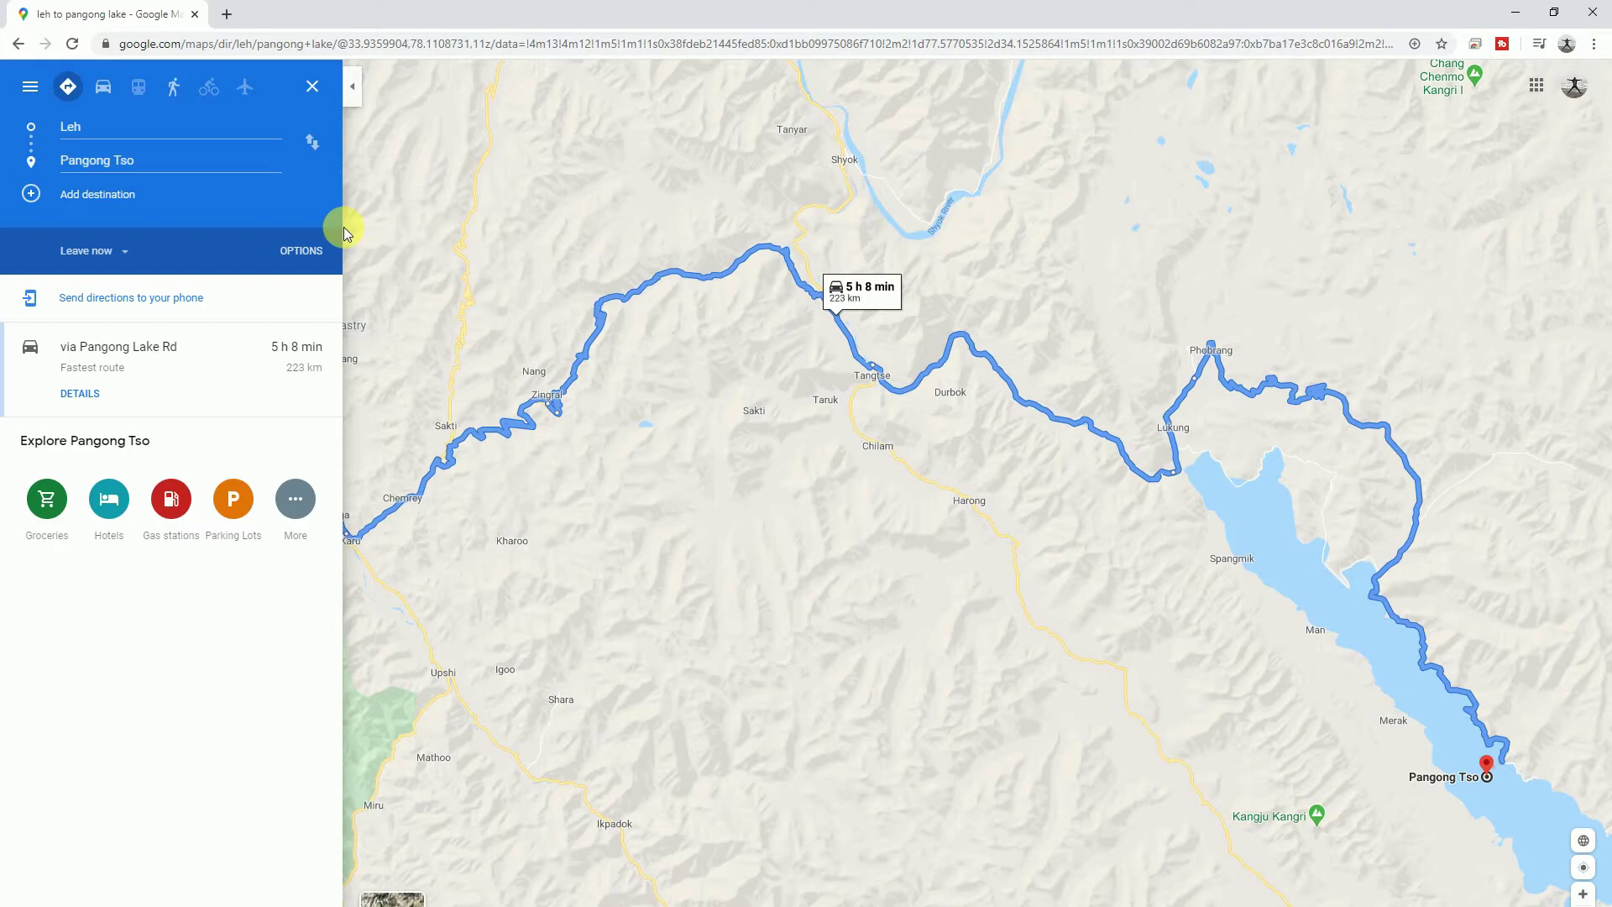
Step: Close the directions and hide the side panel so only the terrain map shows
left_click(312, 87)
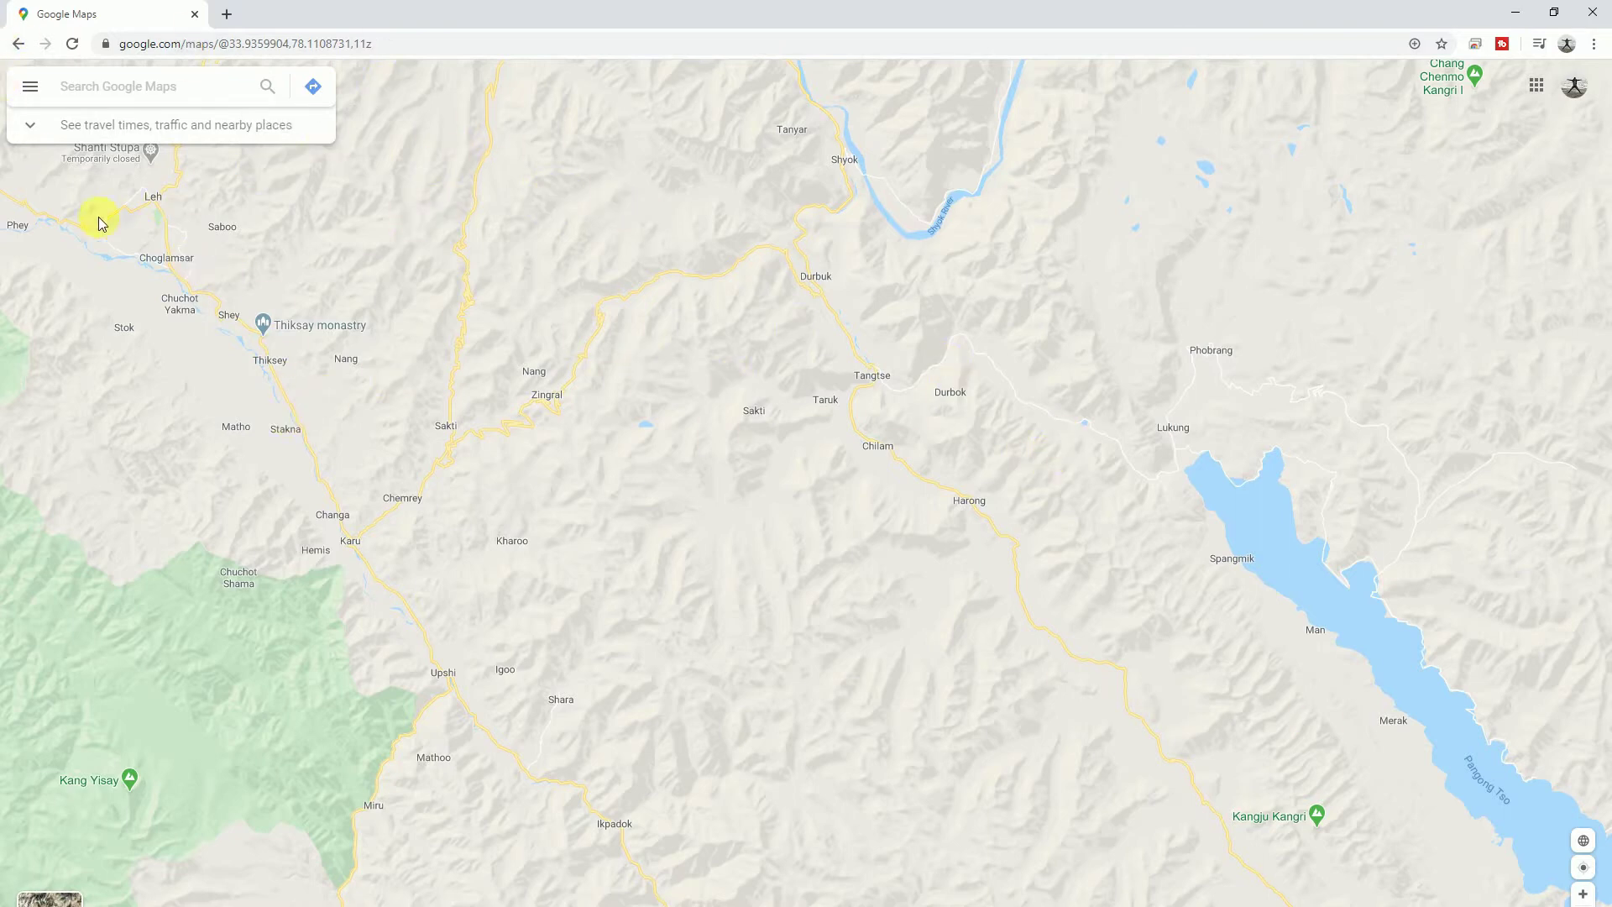
left_click(29, 125)
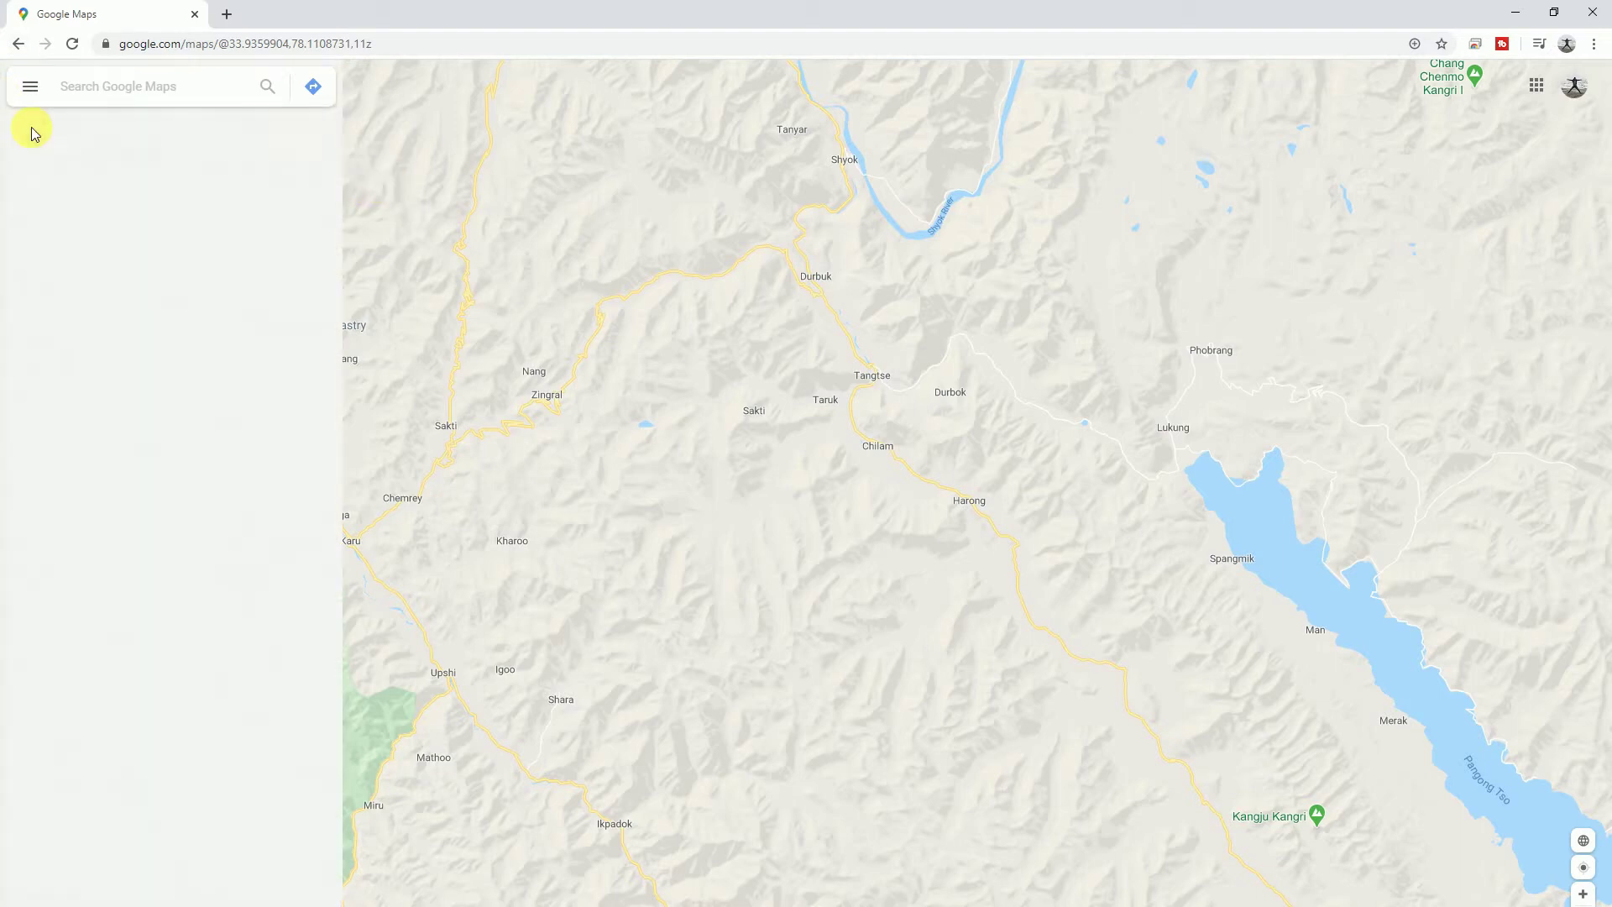
left_click(353, 86)
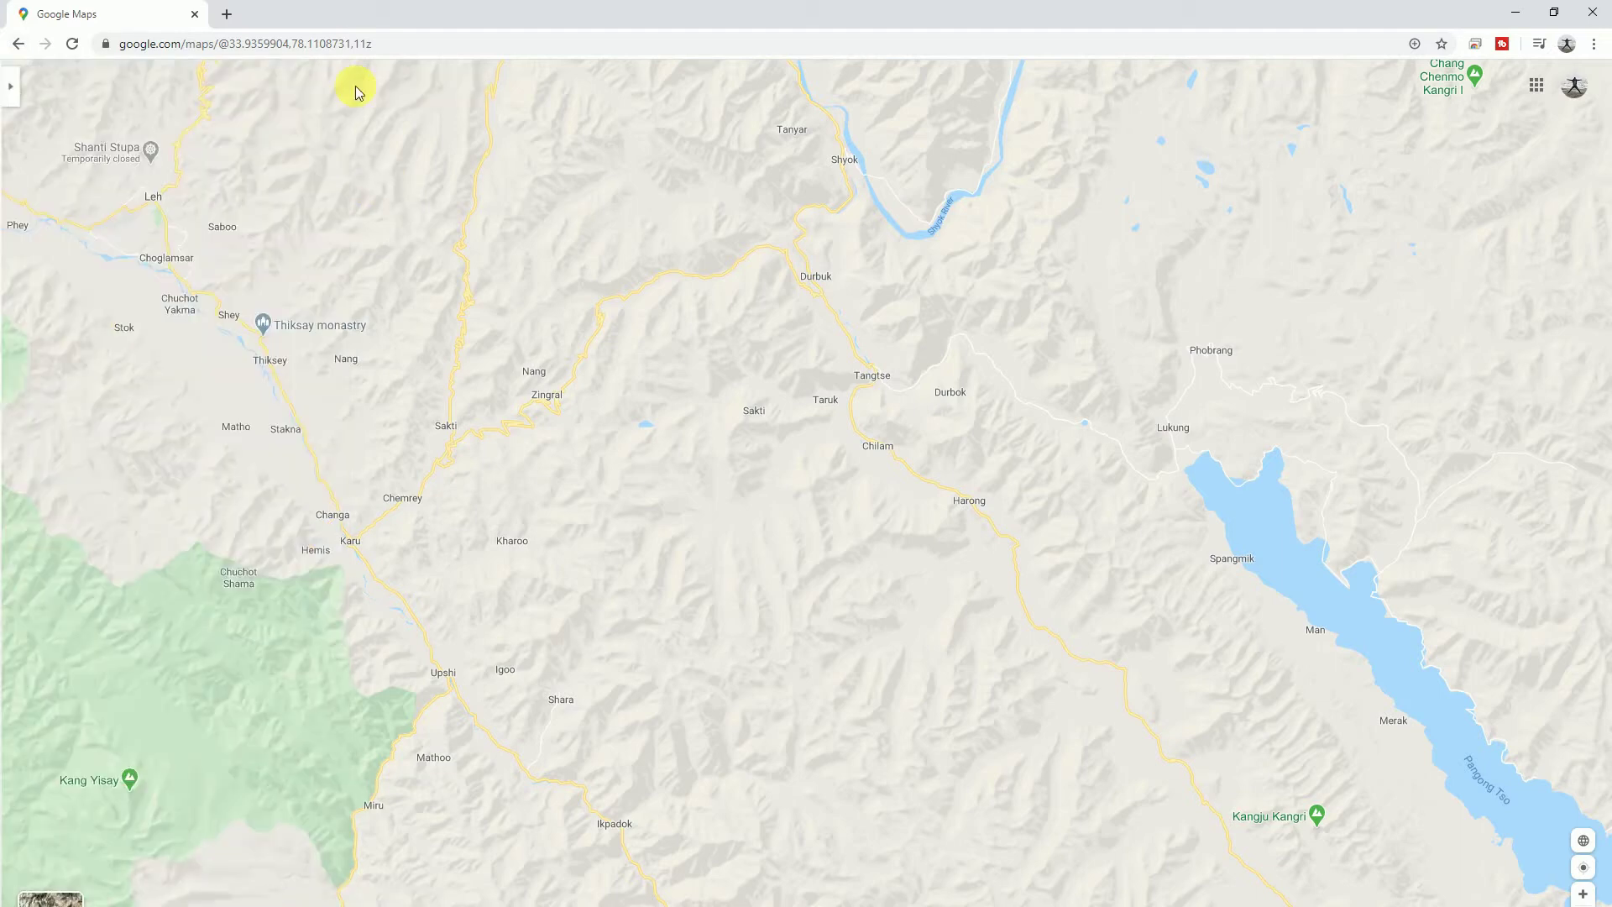
Step: Window-snip the Google Maps browser in Snipping Tool and save it as Capture5 JPEG on the Desktop
key("super")
type("s")
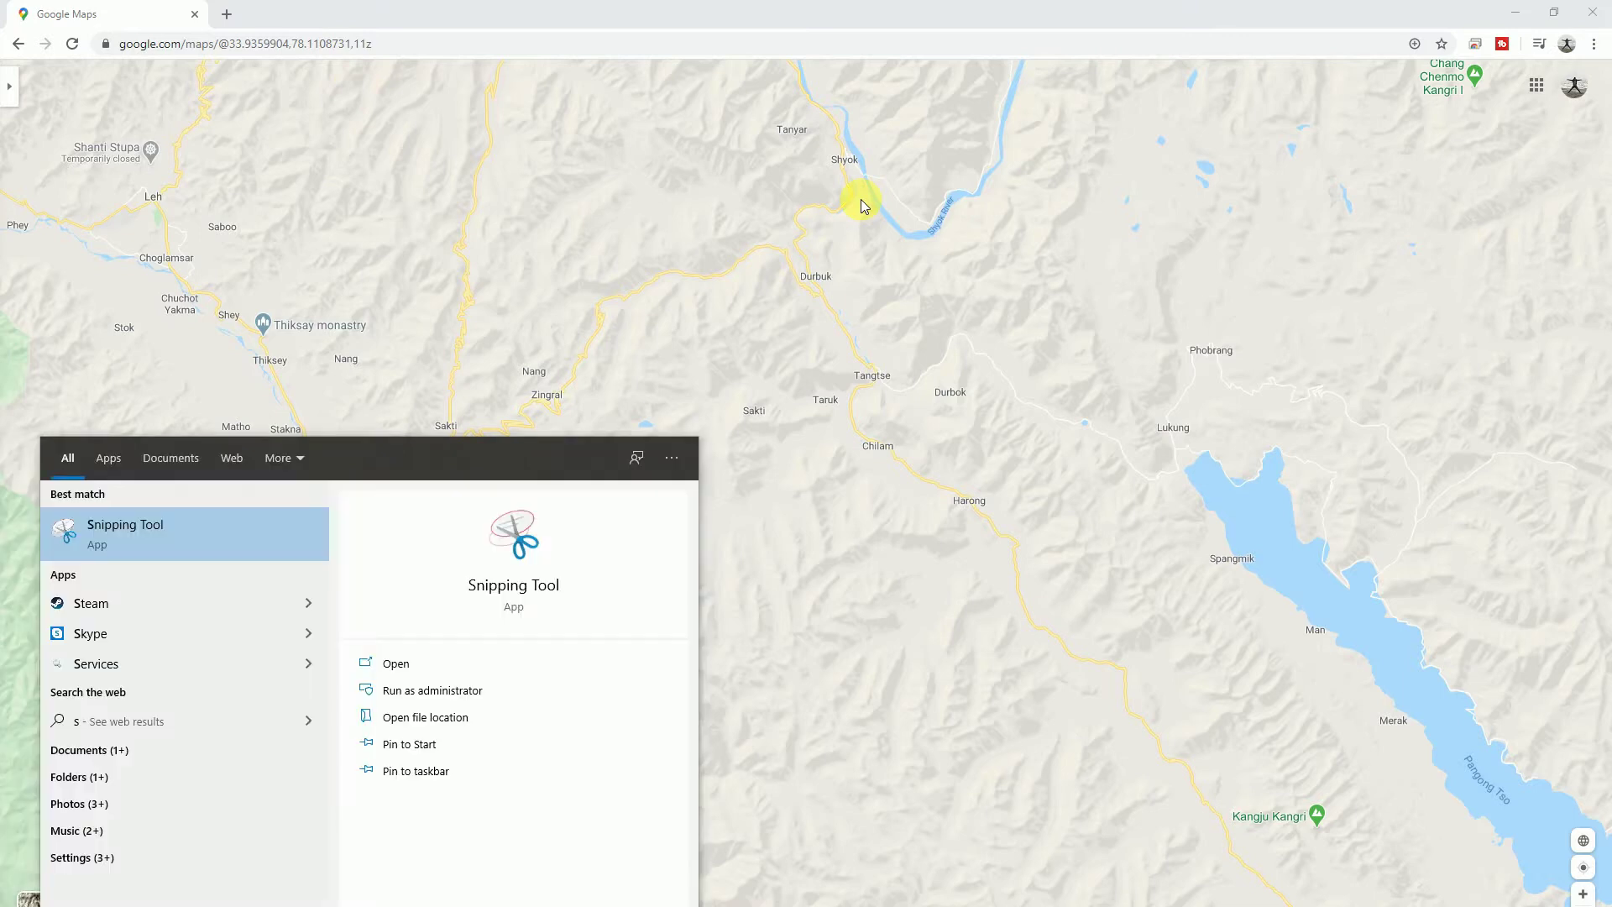
type("bipp")
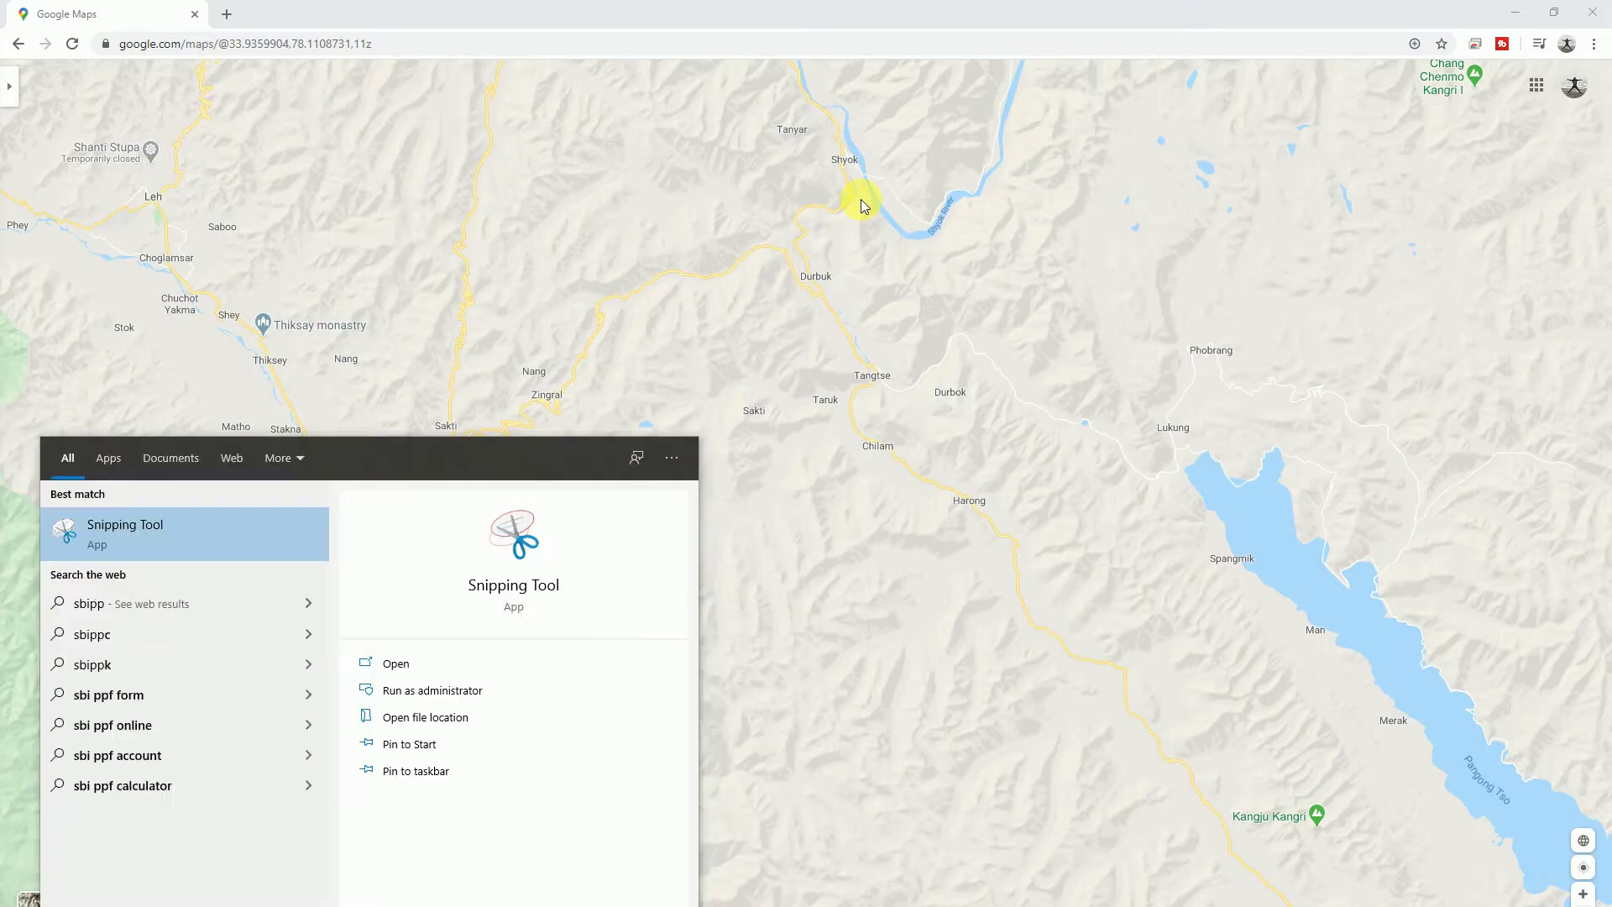
key("Return")
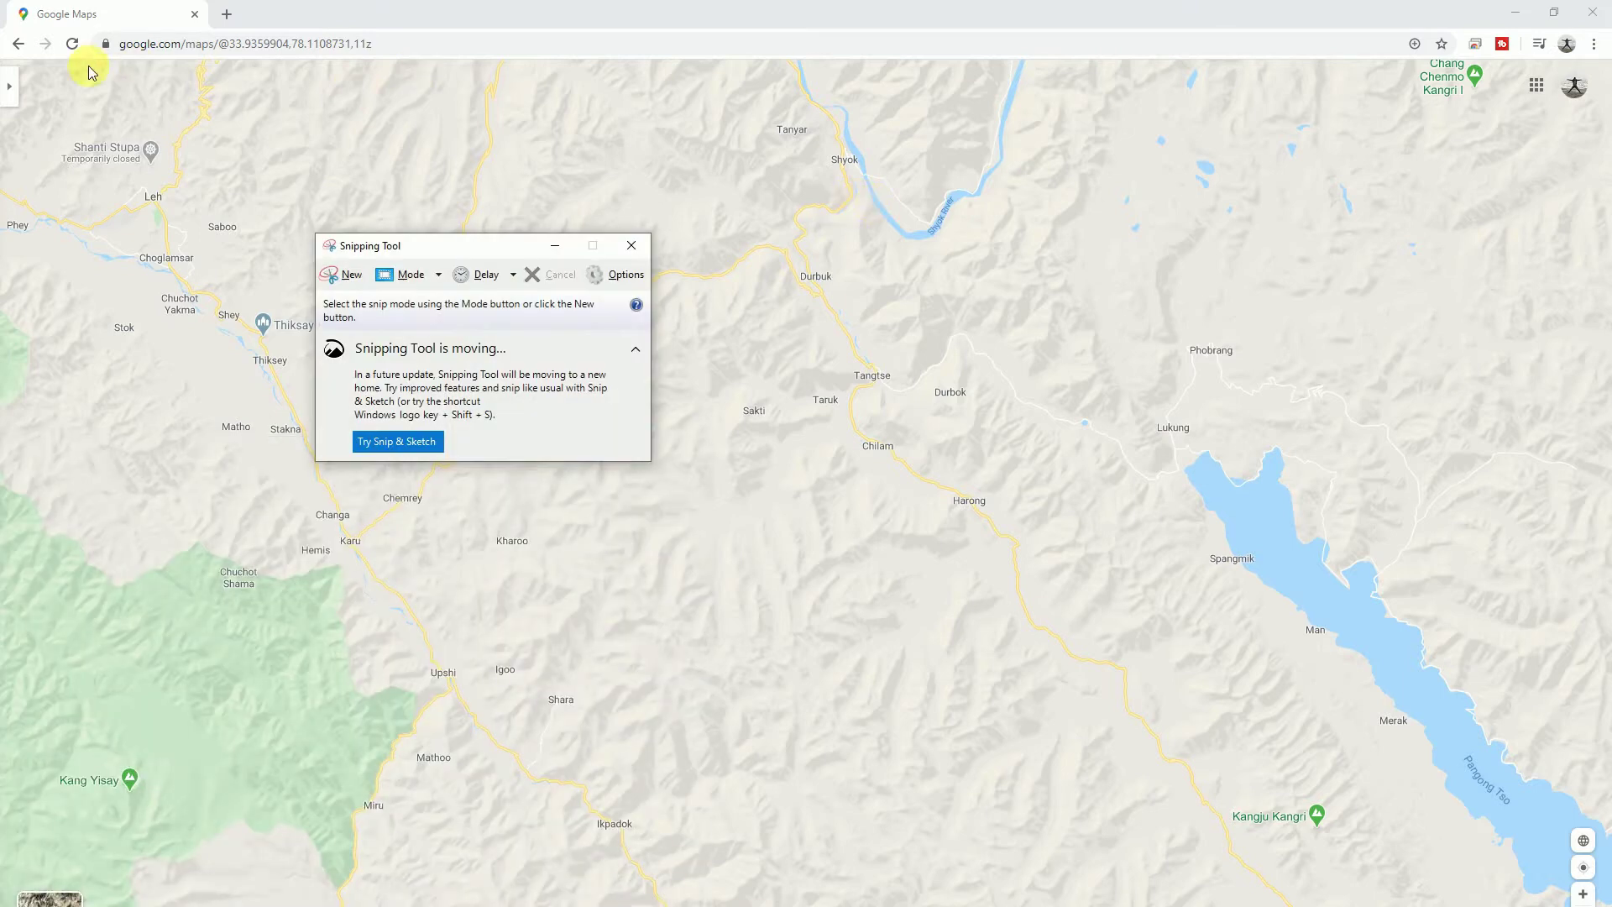
left_click(441, 275)
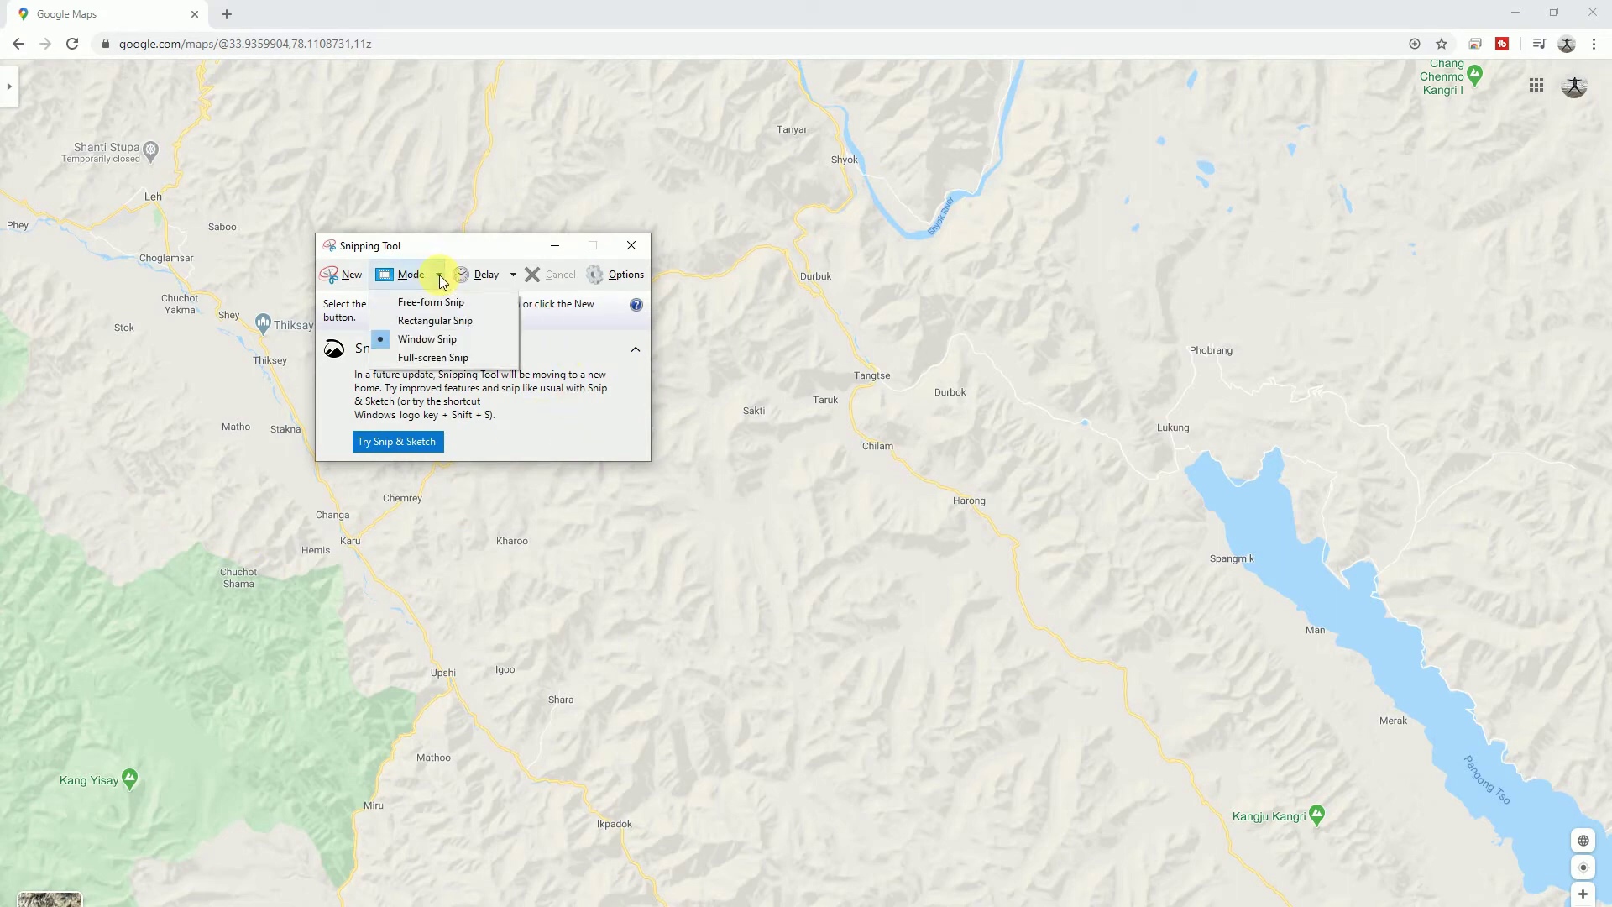
left_click(424, 339)
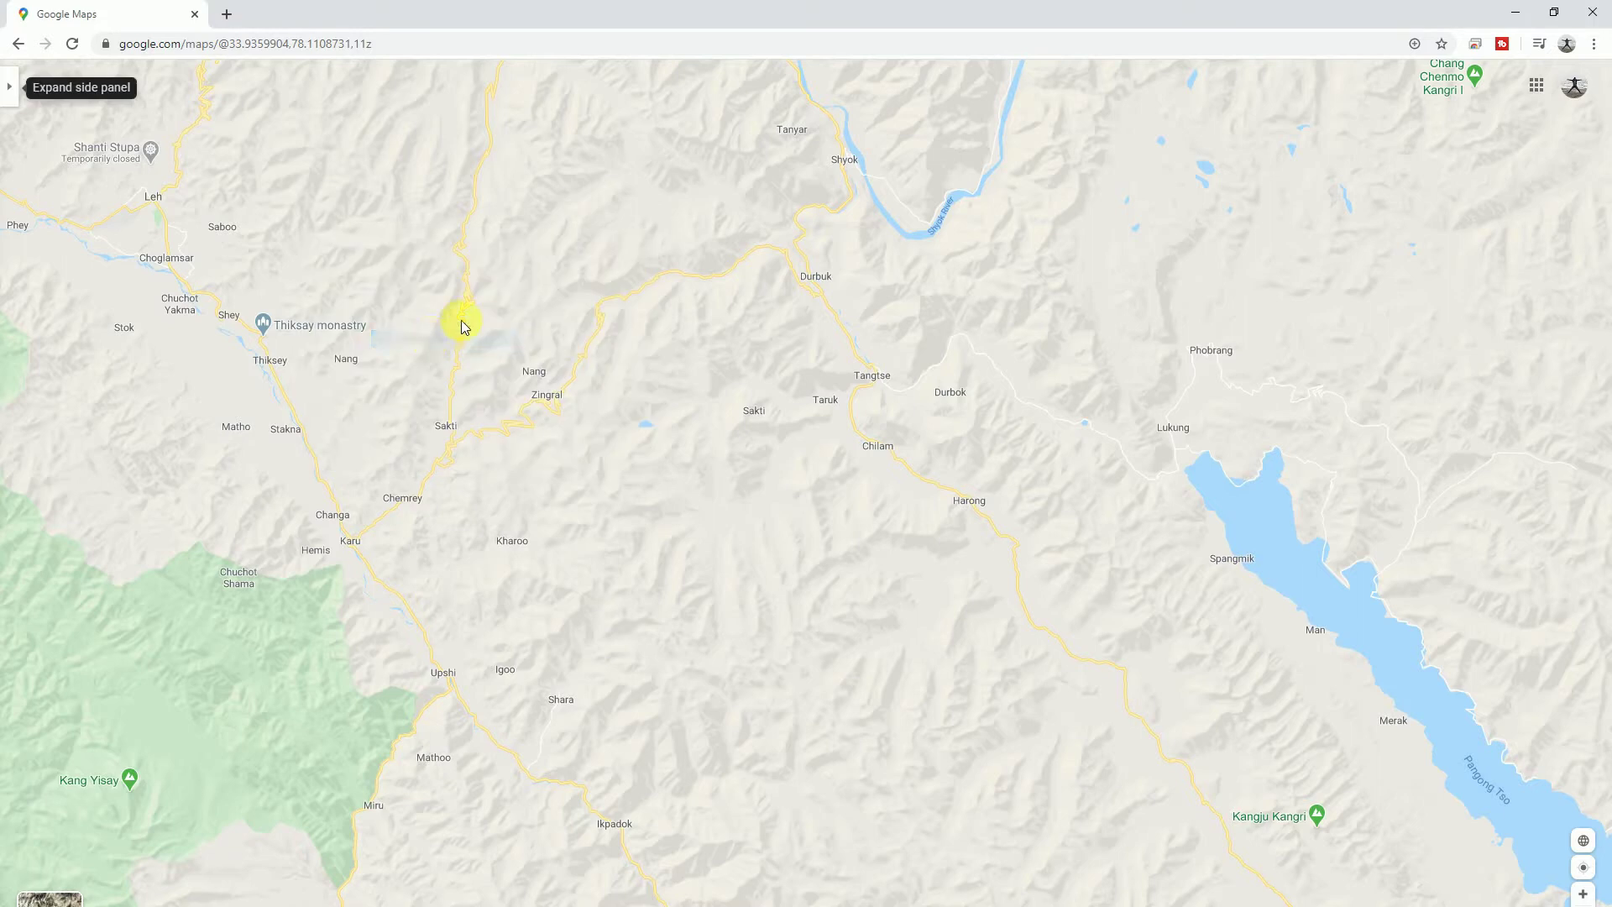
left_click(444, 137)
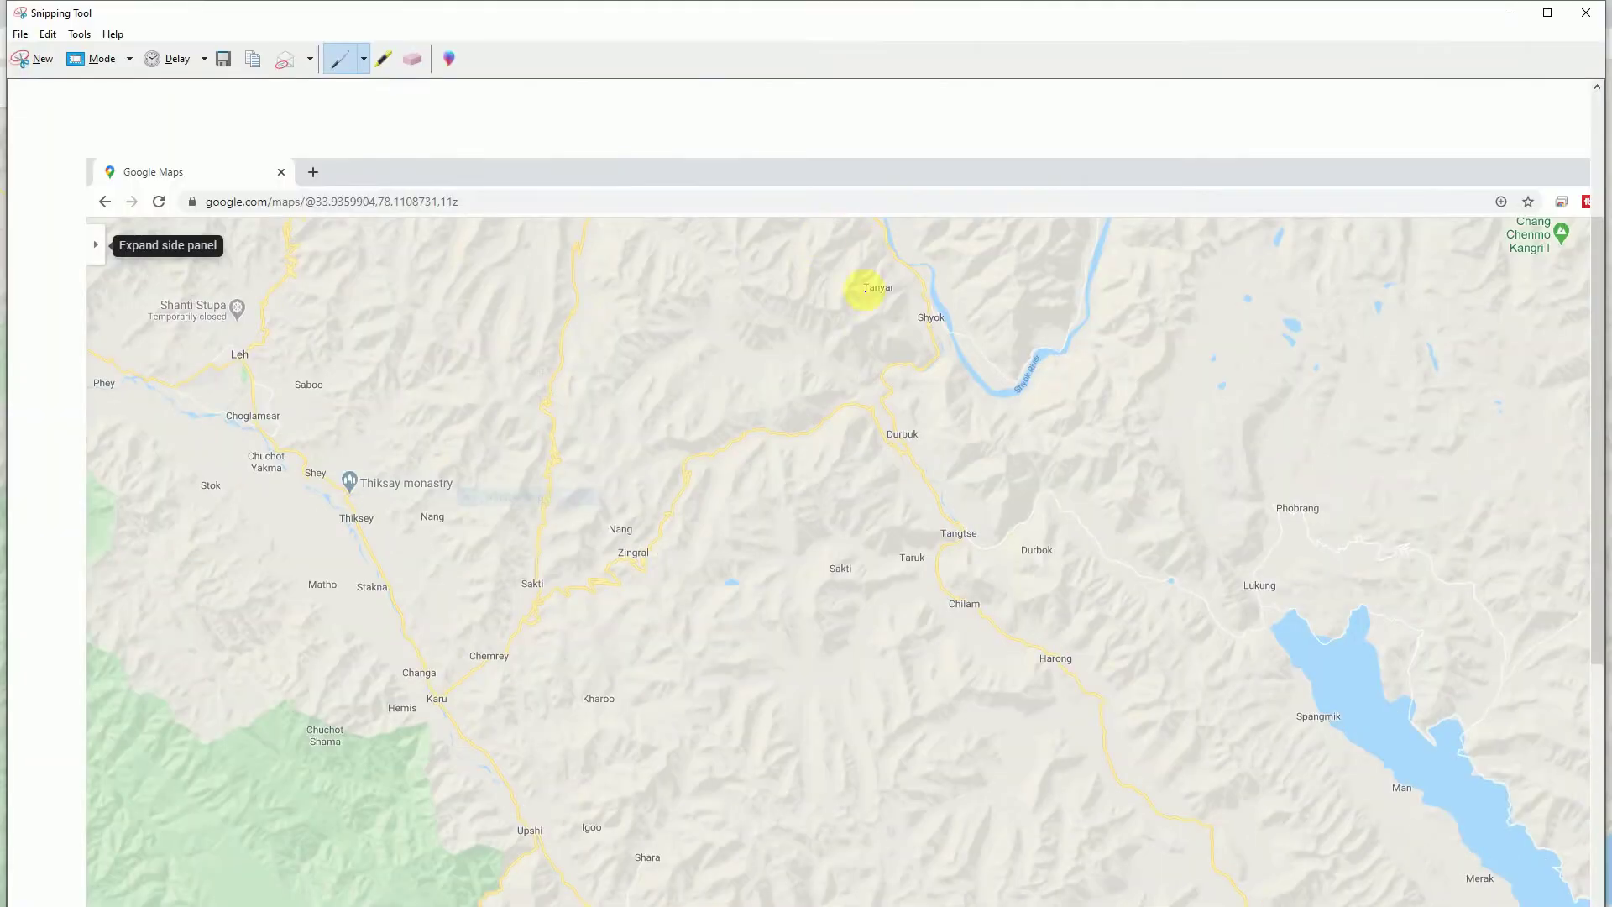
left_click(223, 59)
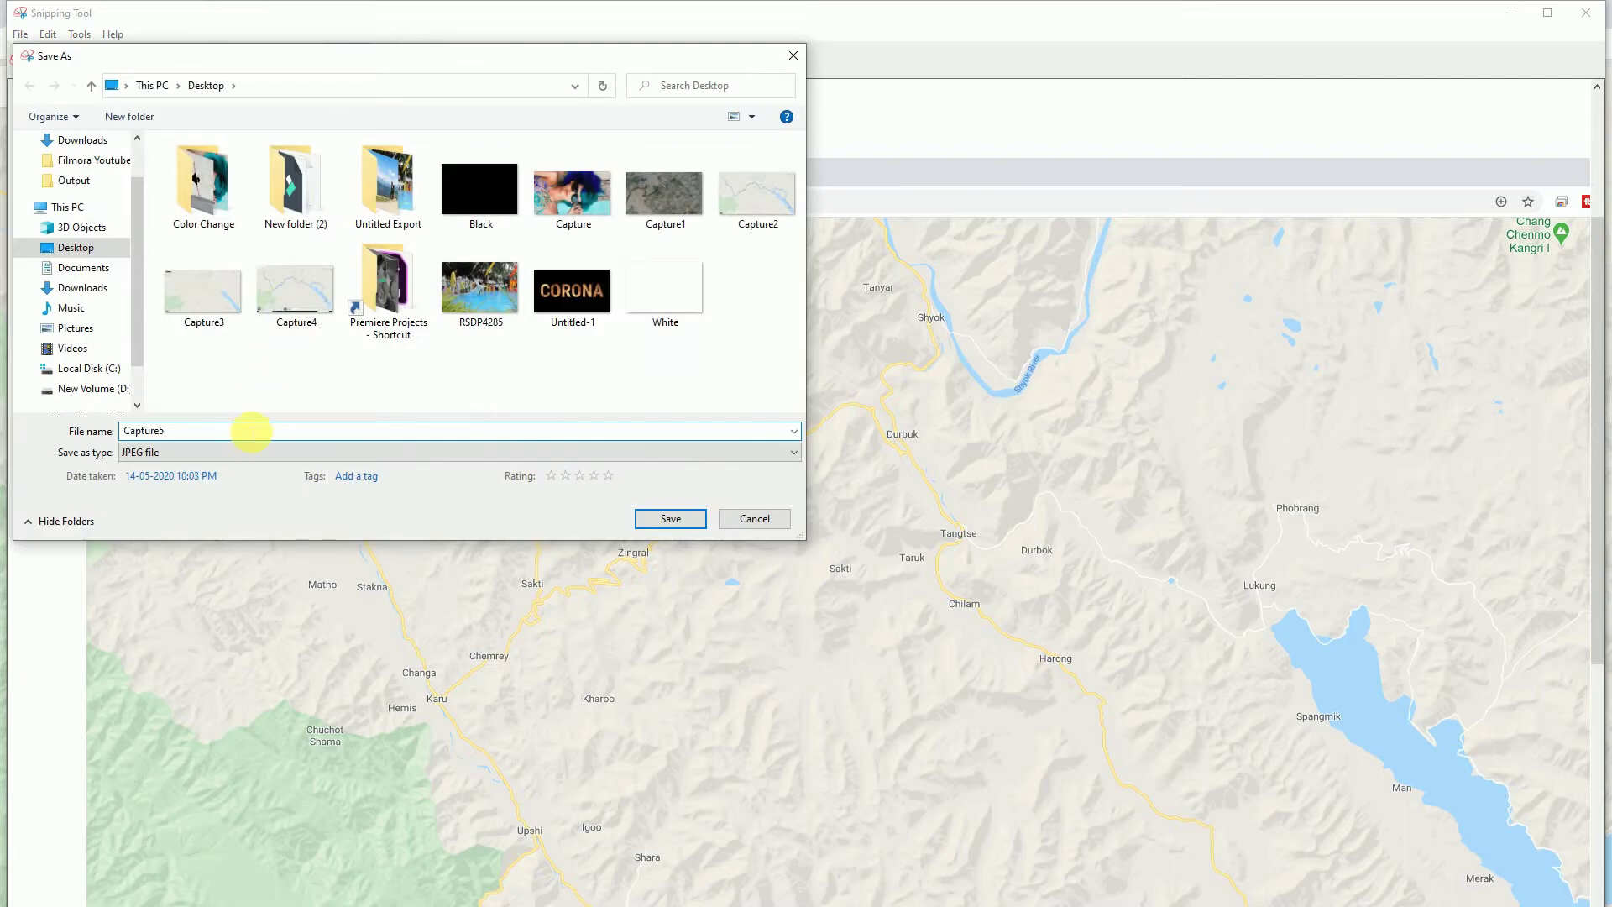
key("Return")
Step: Create a new Photoshop document 1920×1080 at 300 ppi
left_click(1018, 465)
type("10")
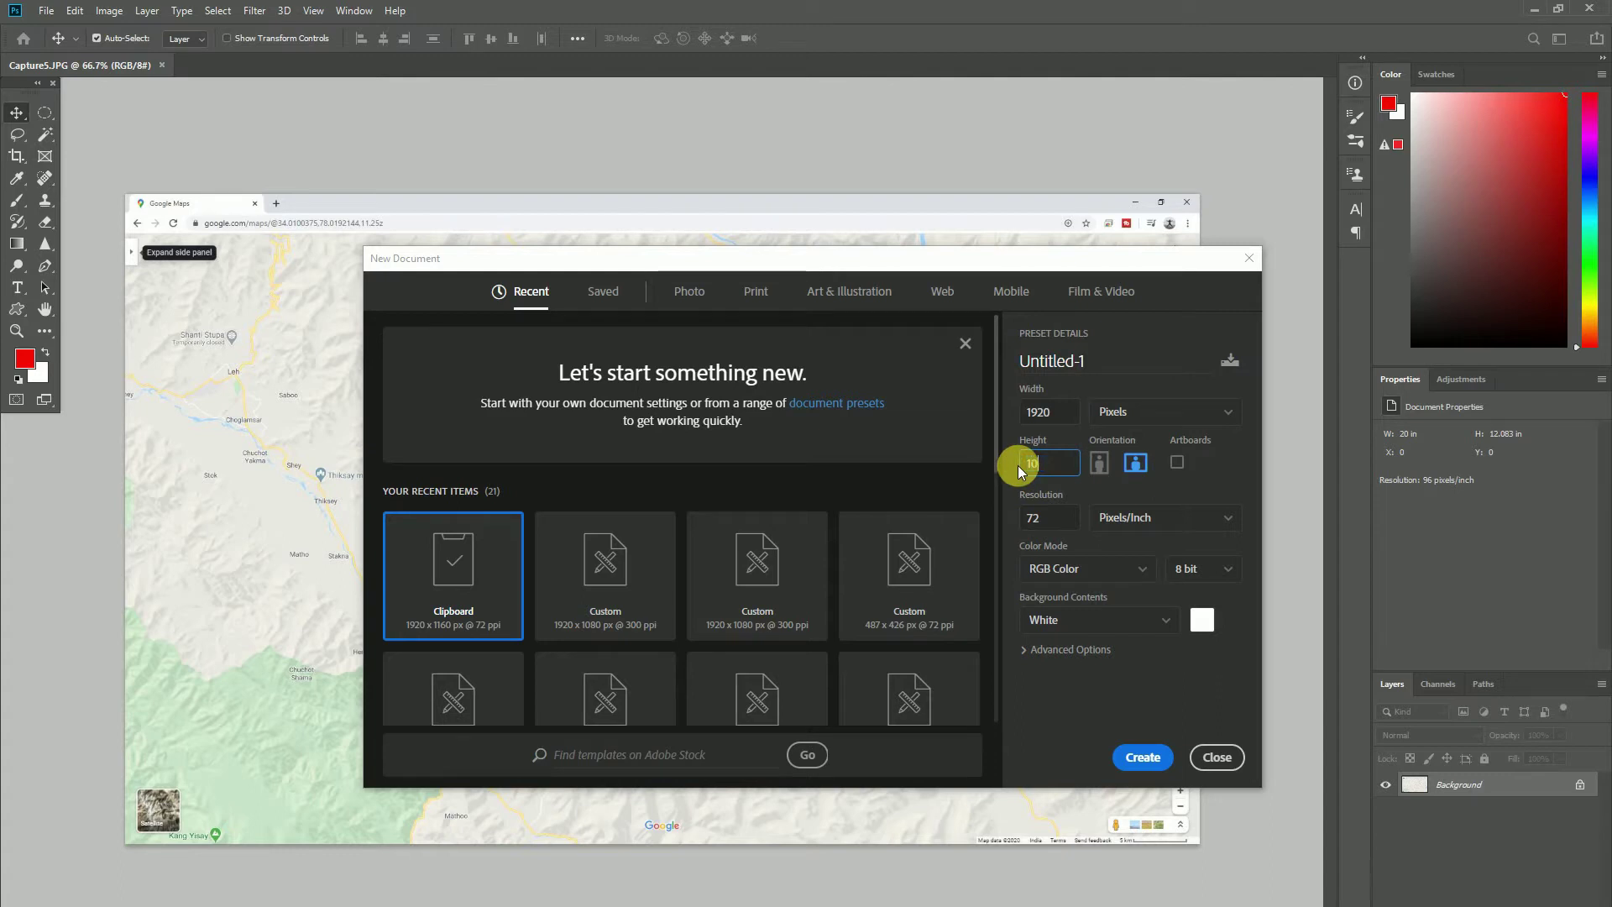
type("80")
key("Tab")
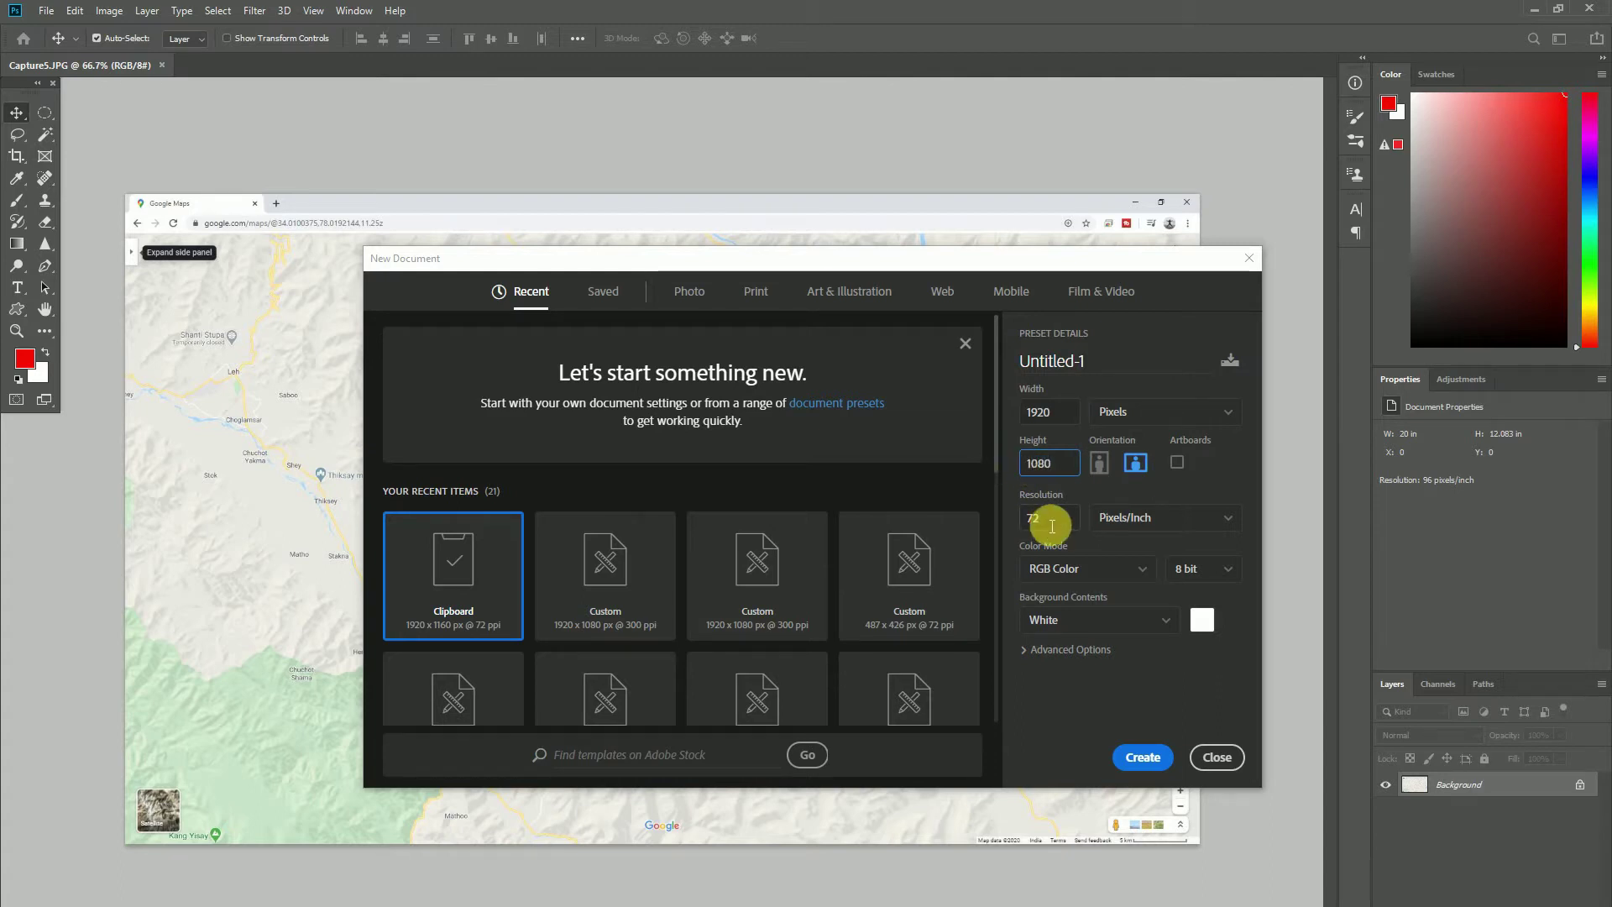
type("300")
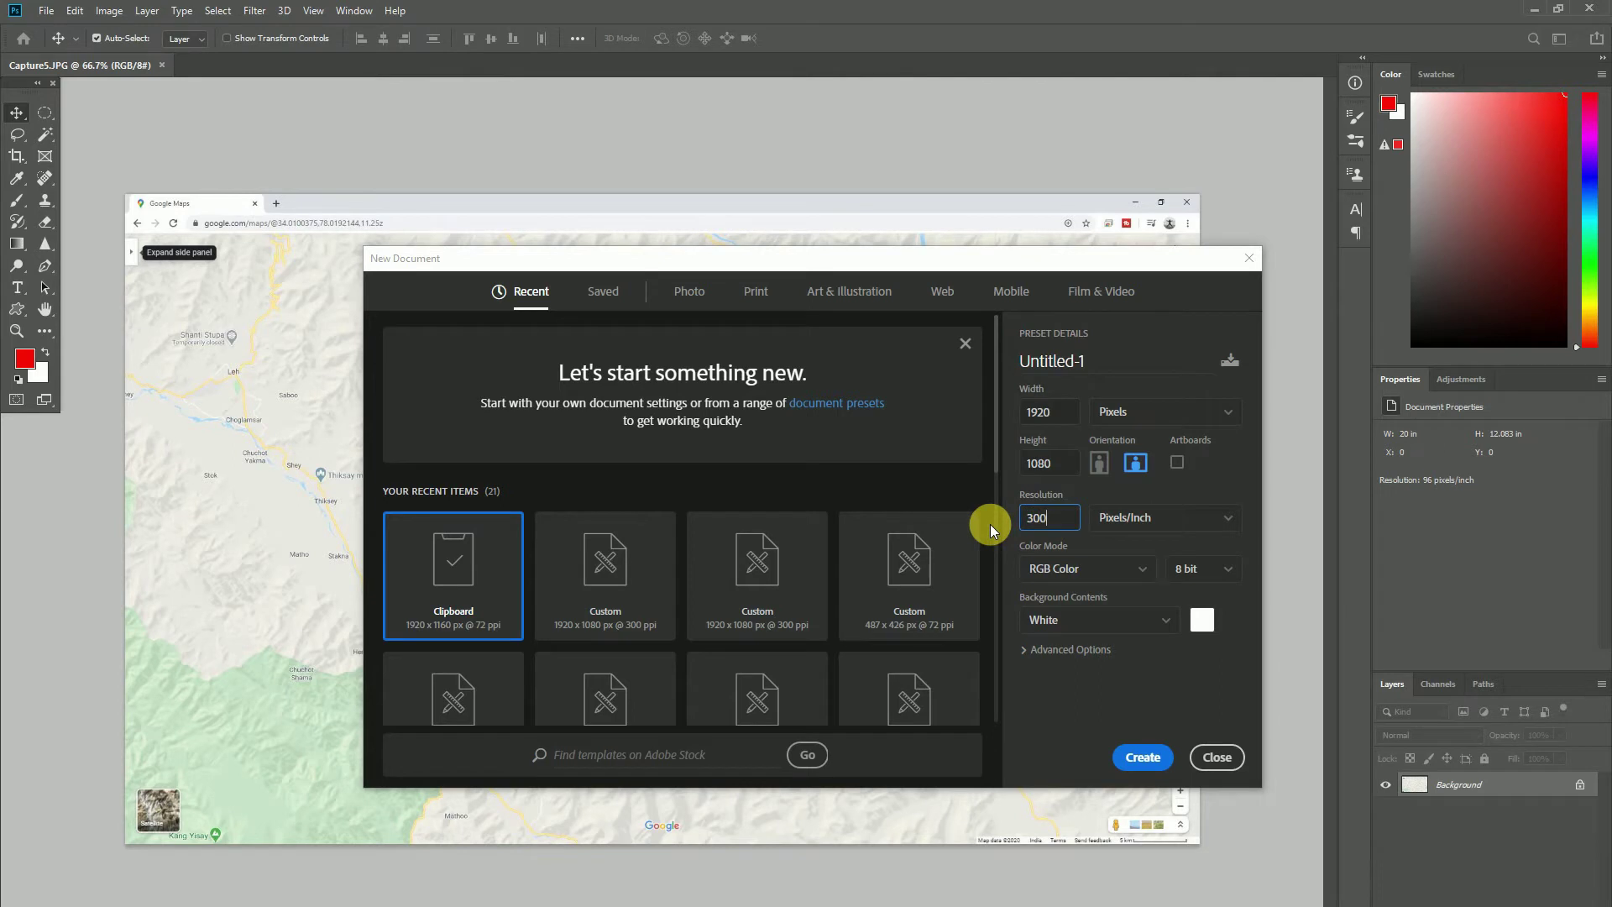
key("Return")
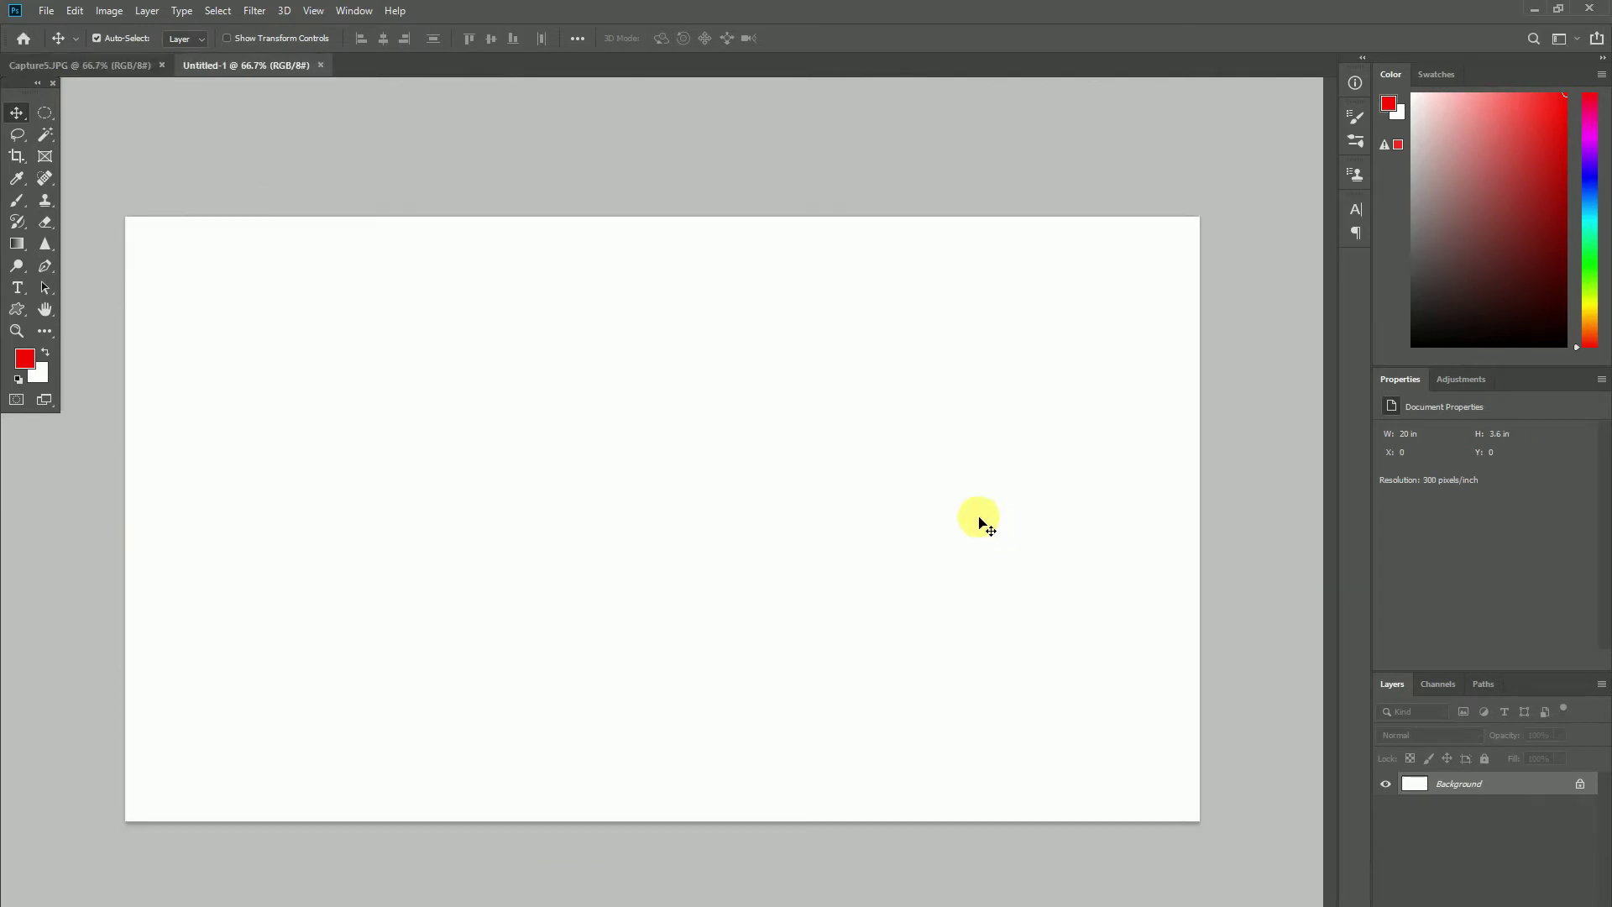
Step: Move the whole Capture5.JPG screenshot into the new Untitled-1 document
left_click(119, 64)
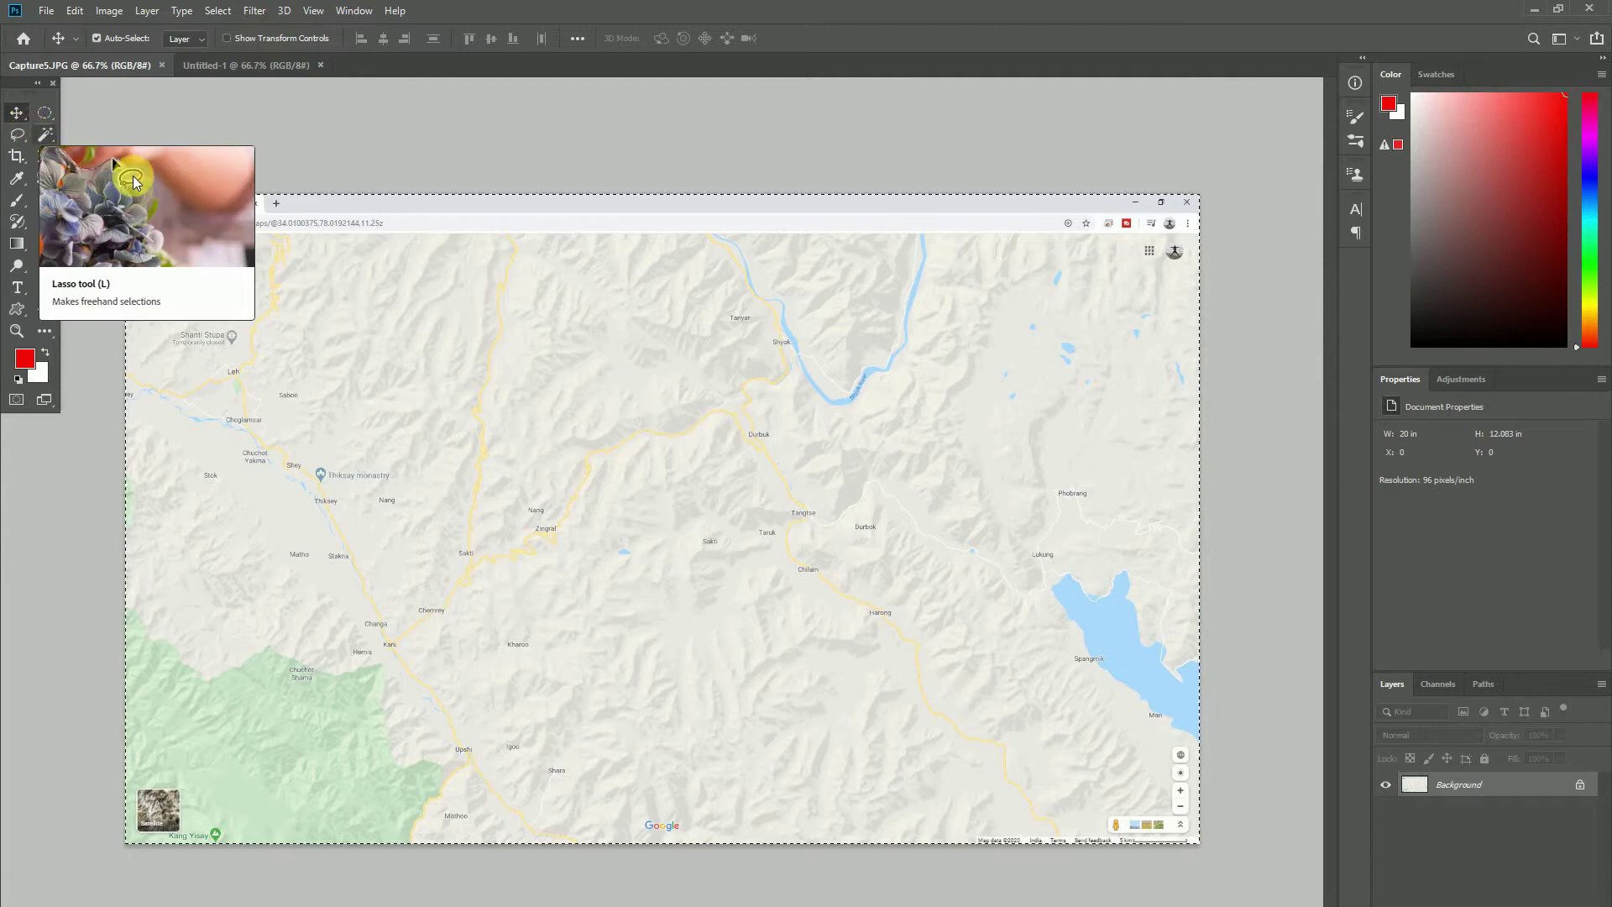
key("ctrl+a")
mouse_move(386, 351)
left_mouse_down()
mouse_move(264, 84)
mouse_move(1018, 432)
left_mouse_up()
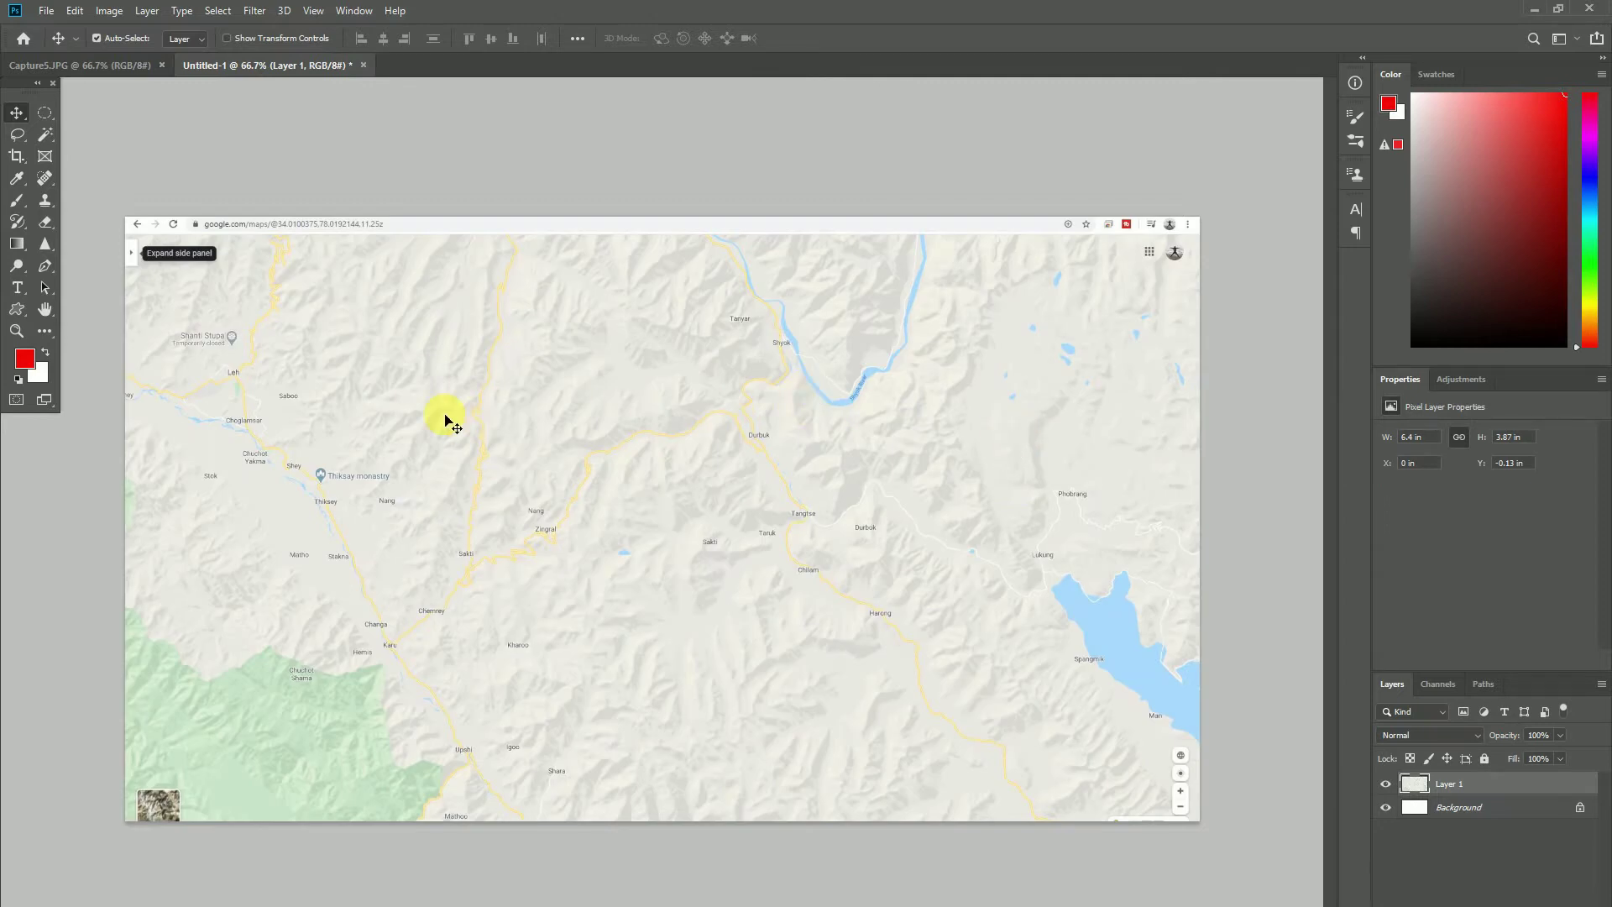
Step: Scale the map layer up to about 103% and nudge it upward
key("ctrl+t")
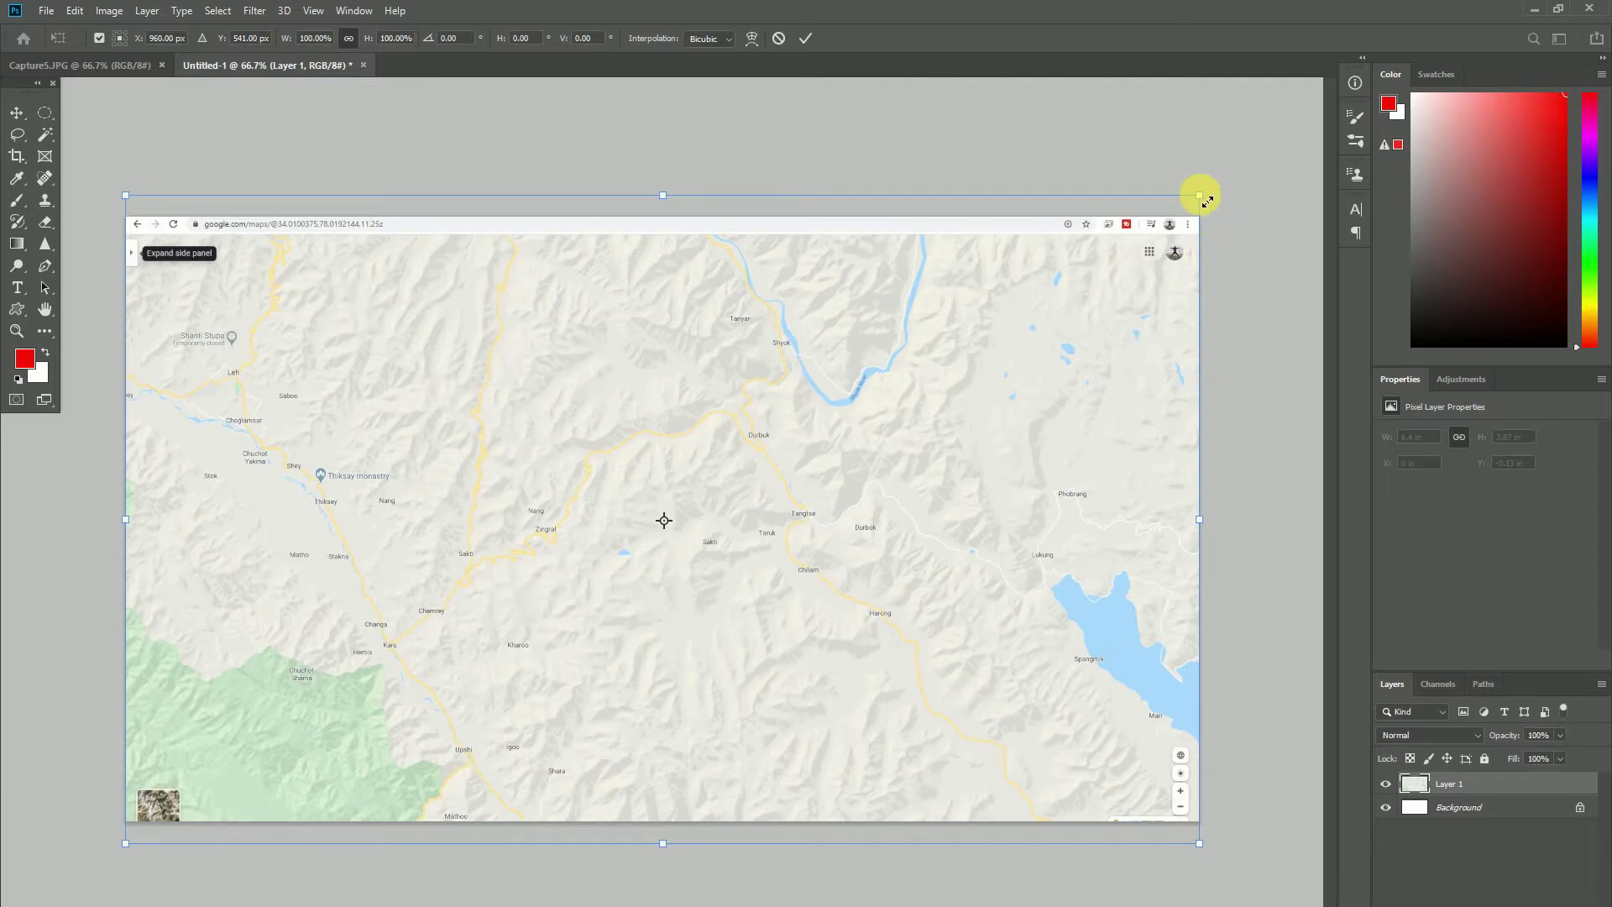
left_click_drag(1207, 200, 1227, 192)
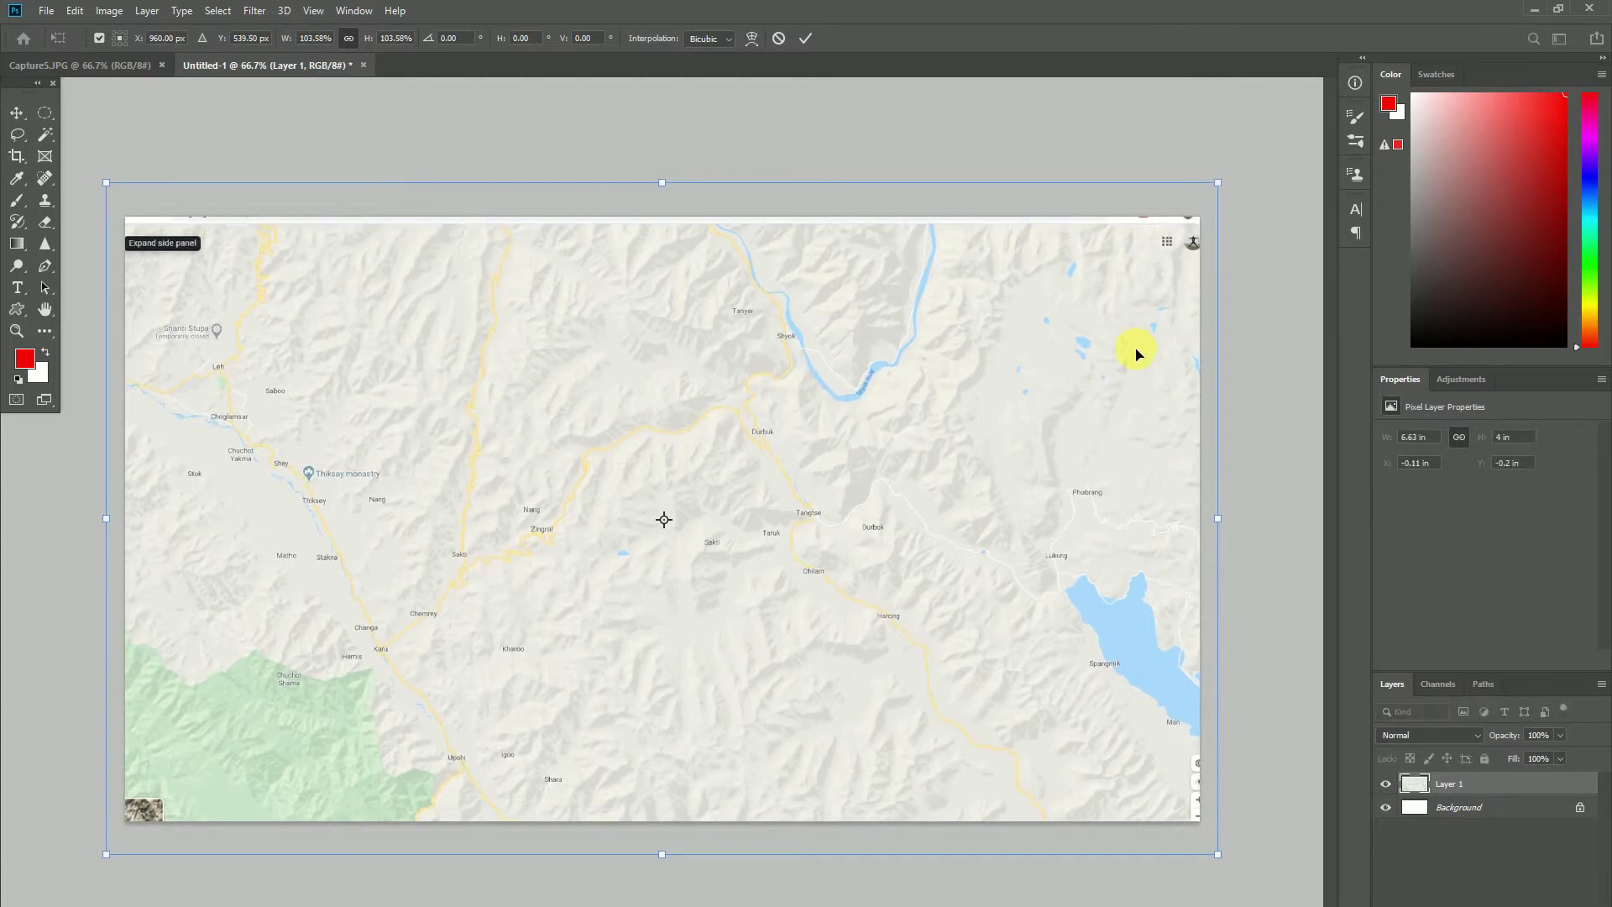
key("Up")
key("Up")
key("Up")
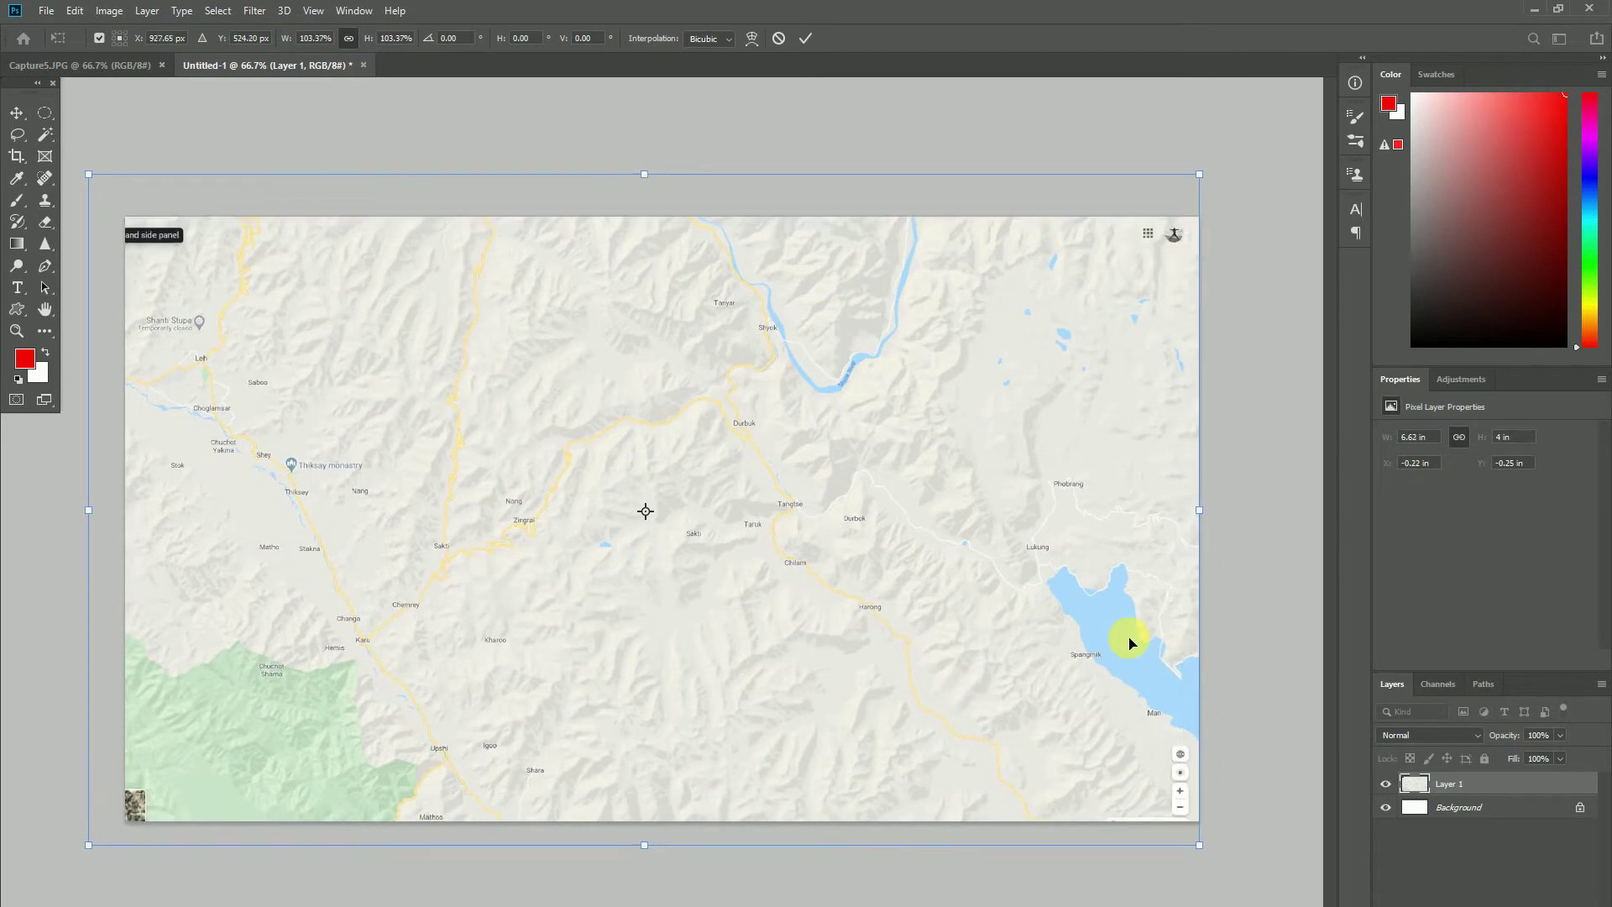
Step: Commit the resize and clone terrain over the top-right profile picture and grid icon
left_click(45, 200)
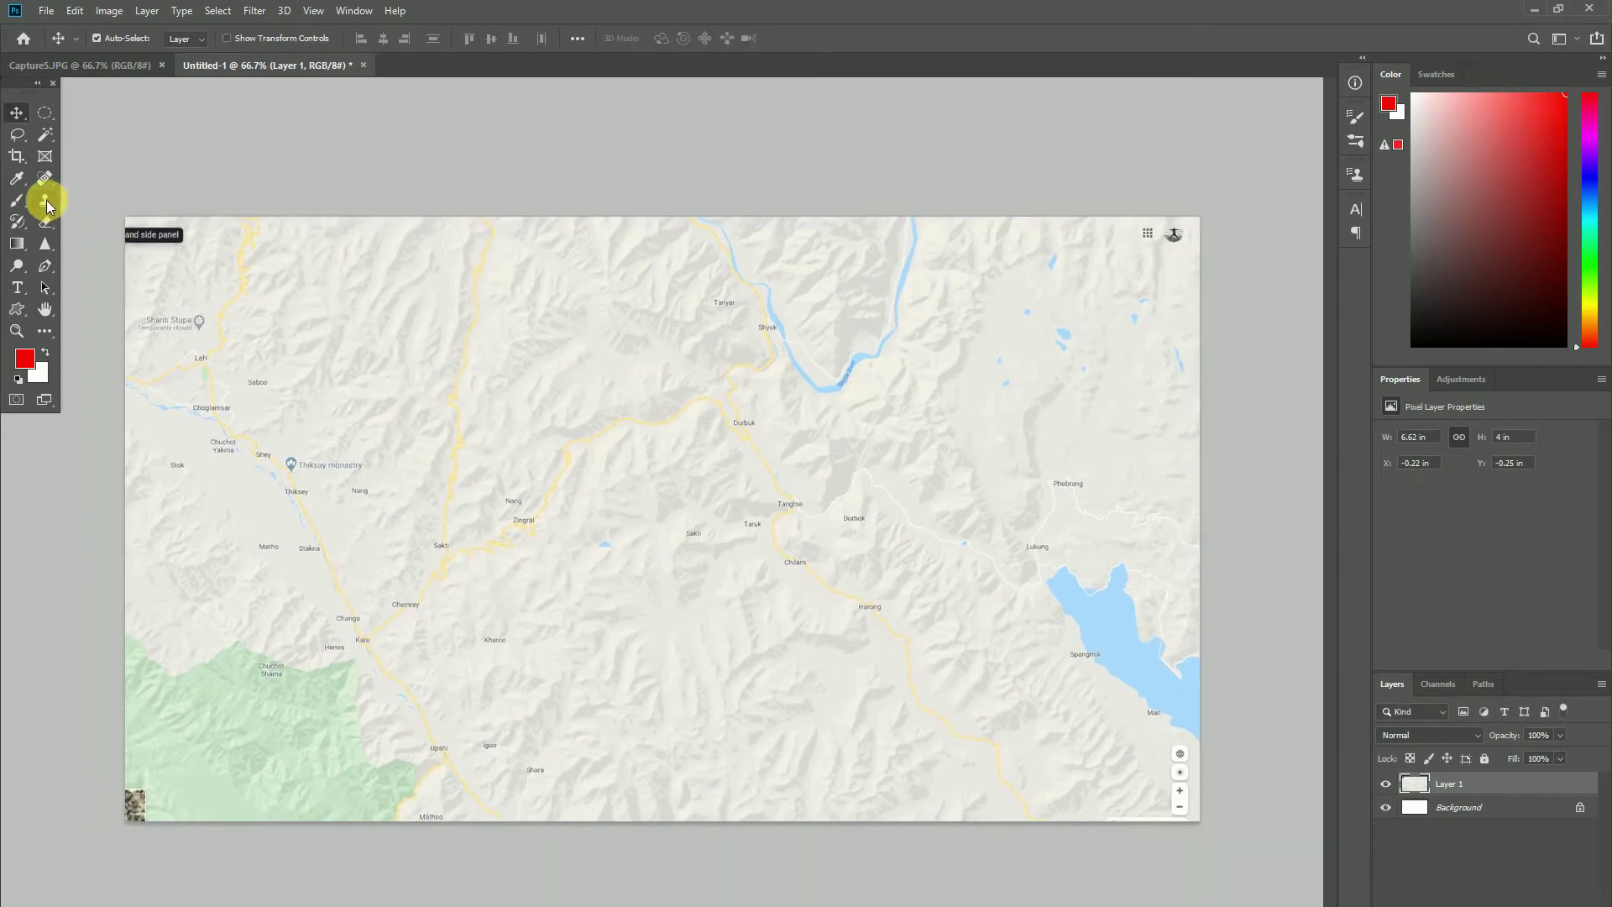
scroll(1193, 282, "up", 5)
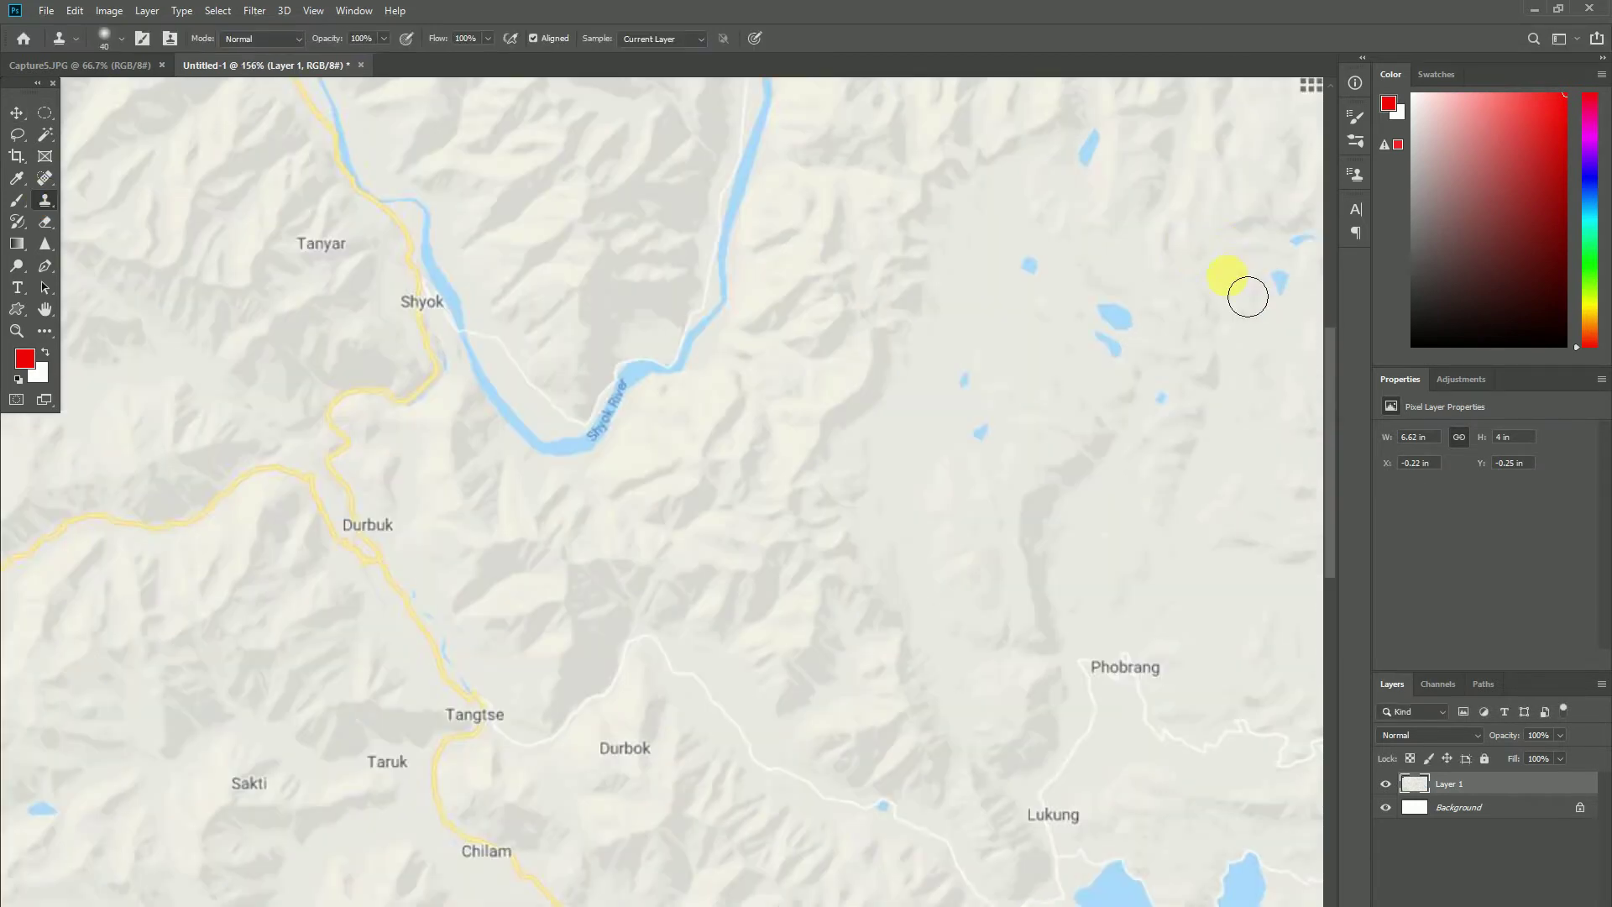
left_click_drag(1245, 291, 955, 615)
scroll(964, 531, "up", 3)
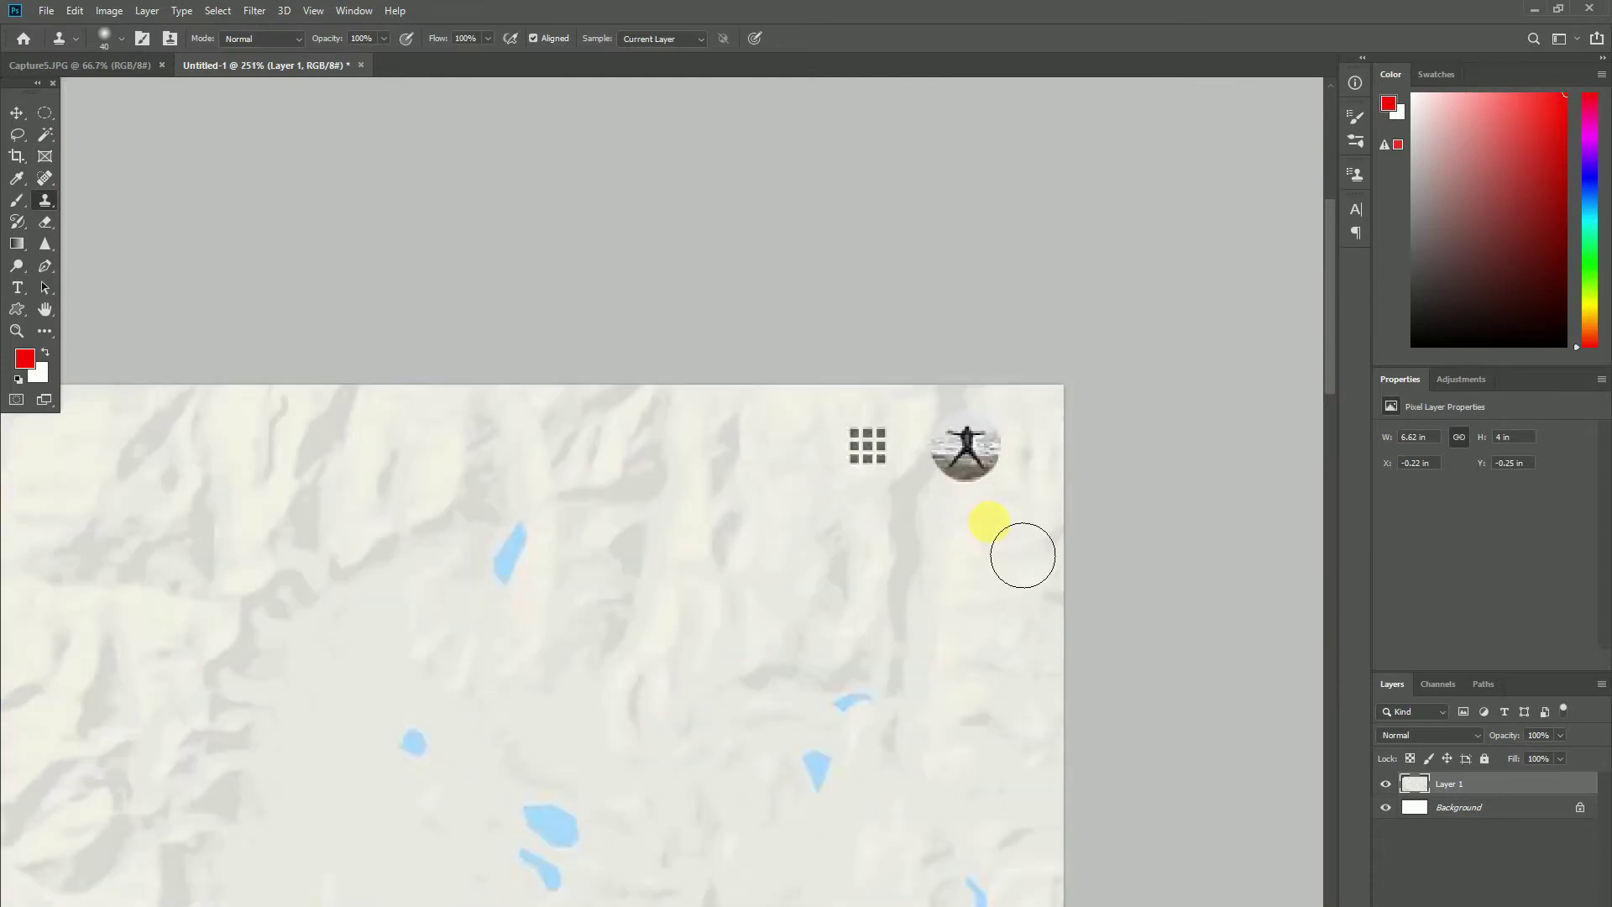
left_click_drag(985, 544, 1005, 514)
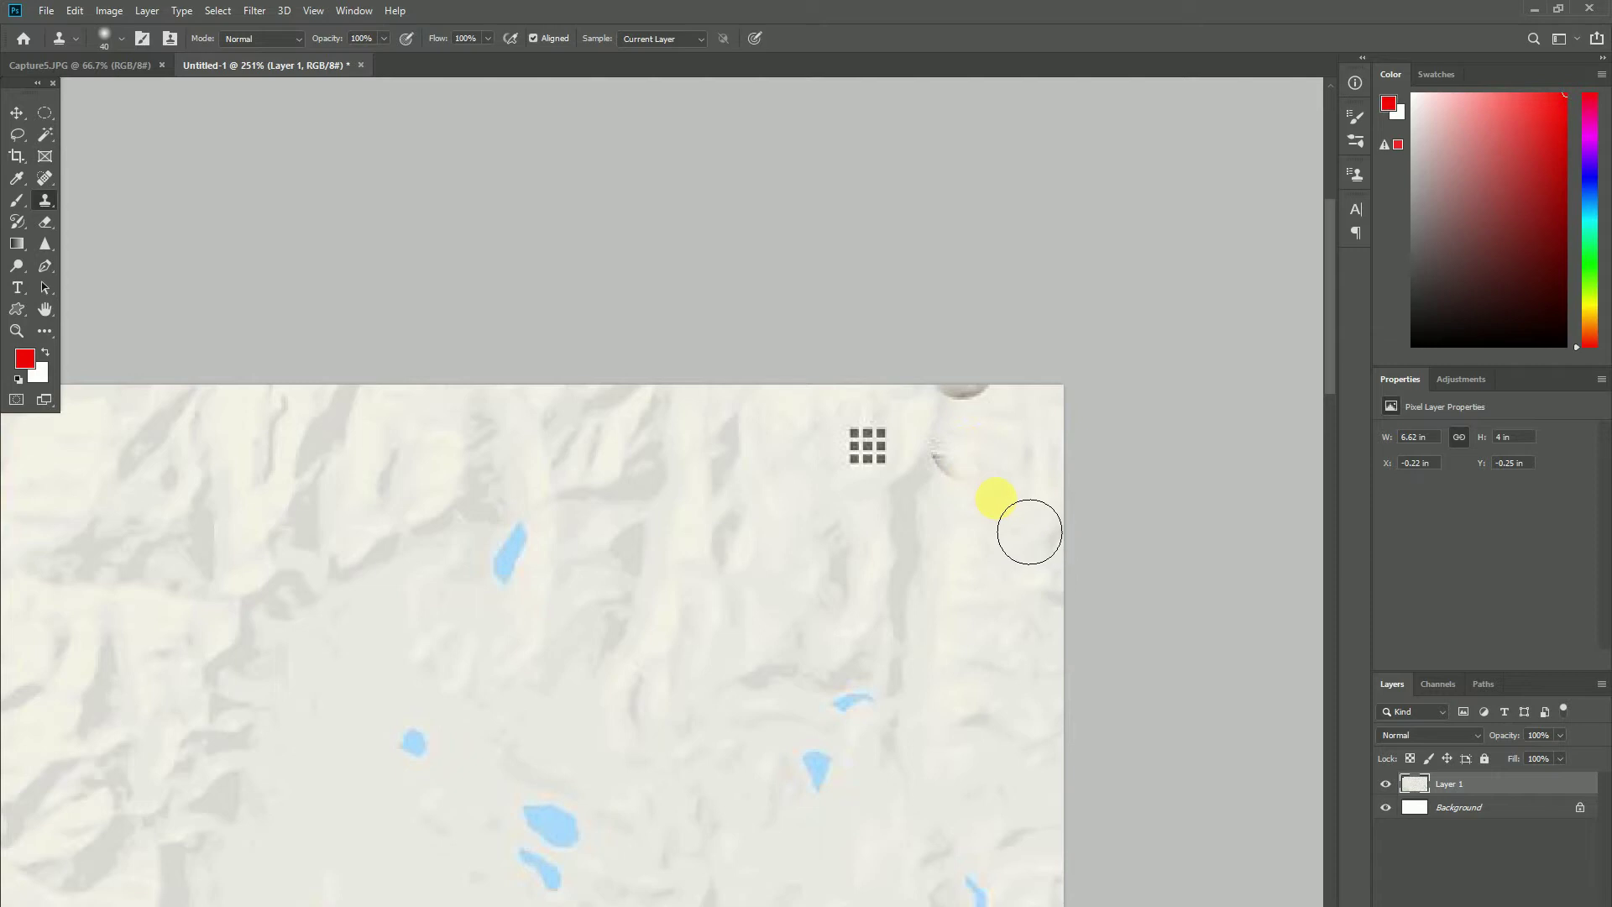
key("ctrl+z")
left_click(1006, 684, "alt")
left_click_drag(966, 458, 997, 486)
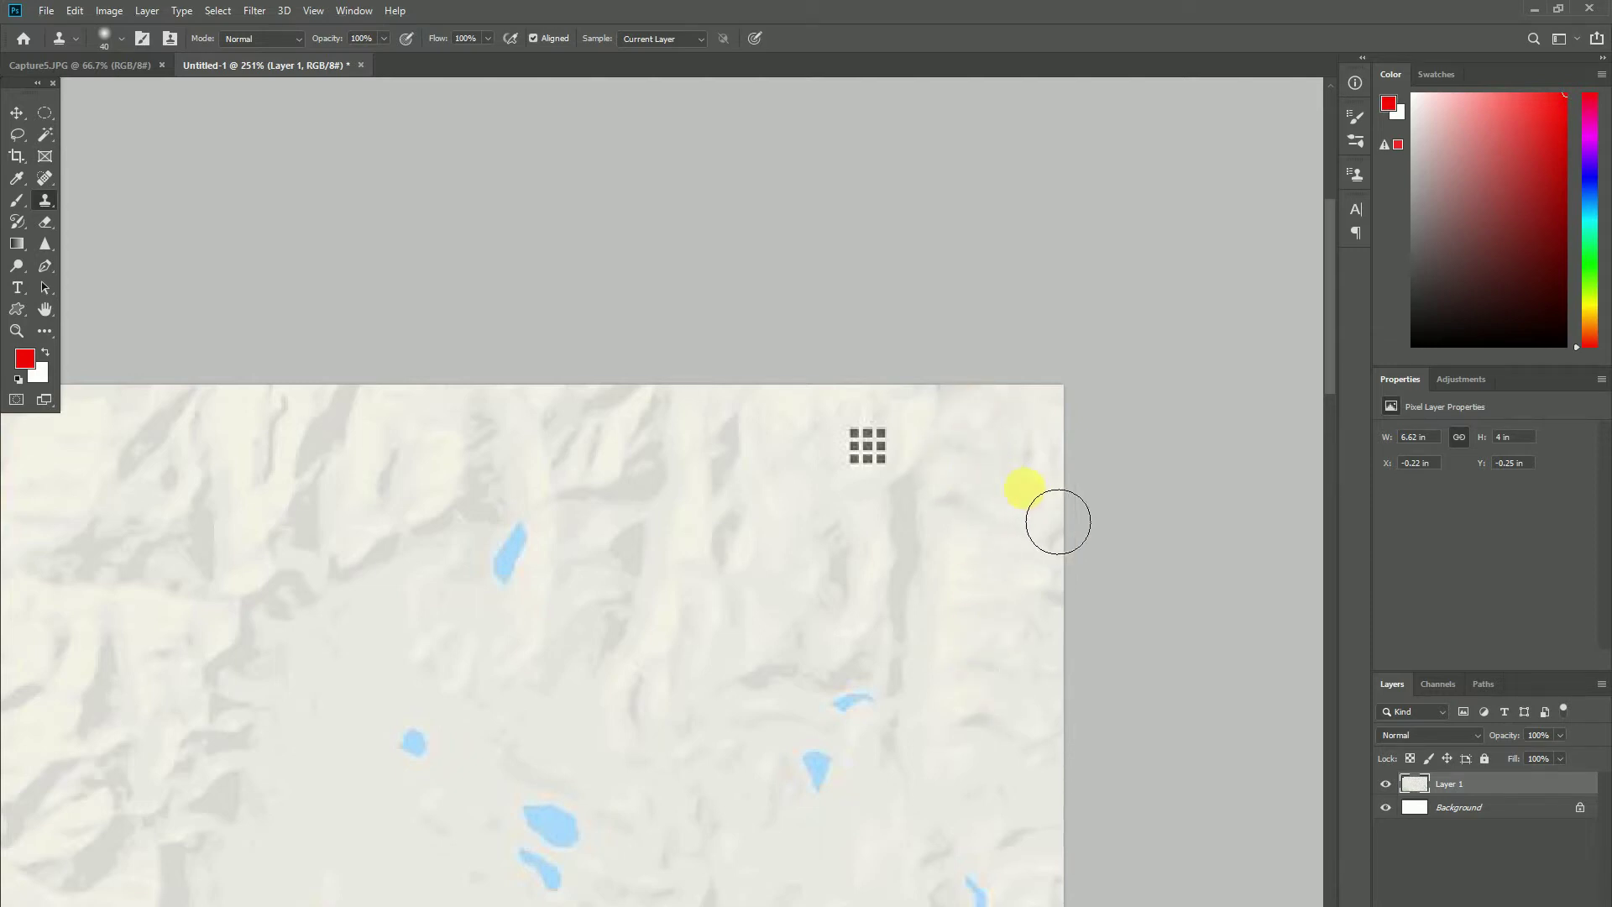
left_click_drag(896, 478, 940, 468)
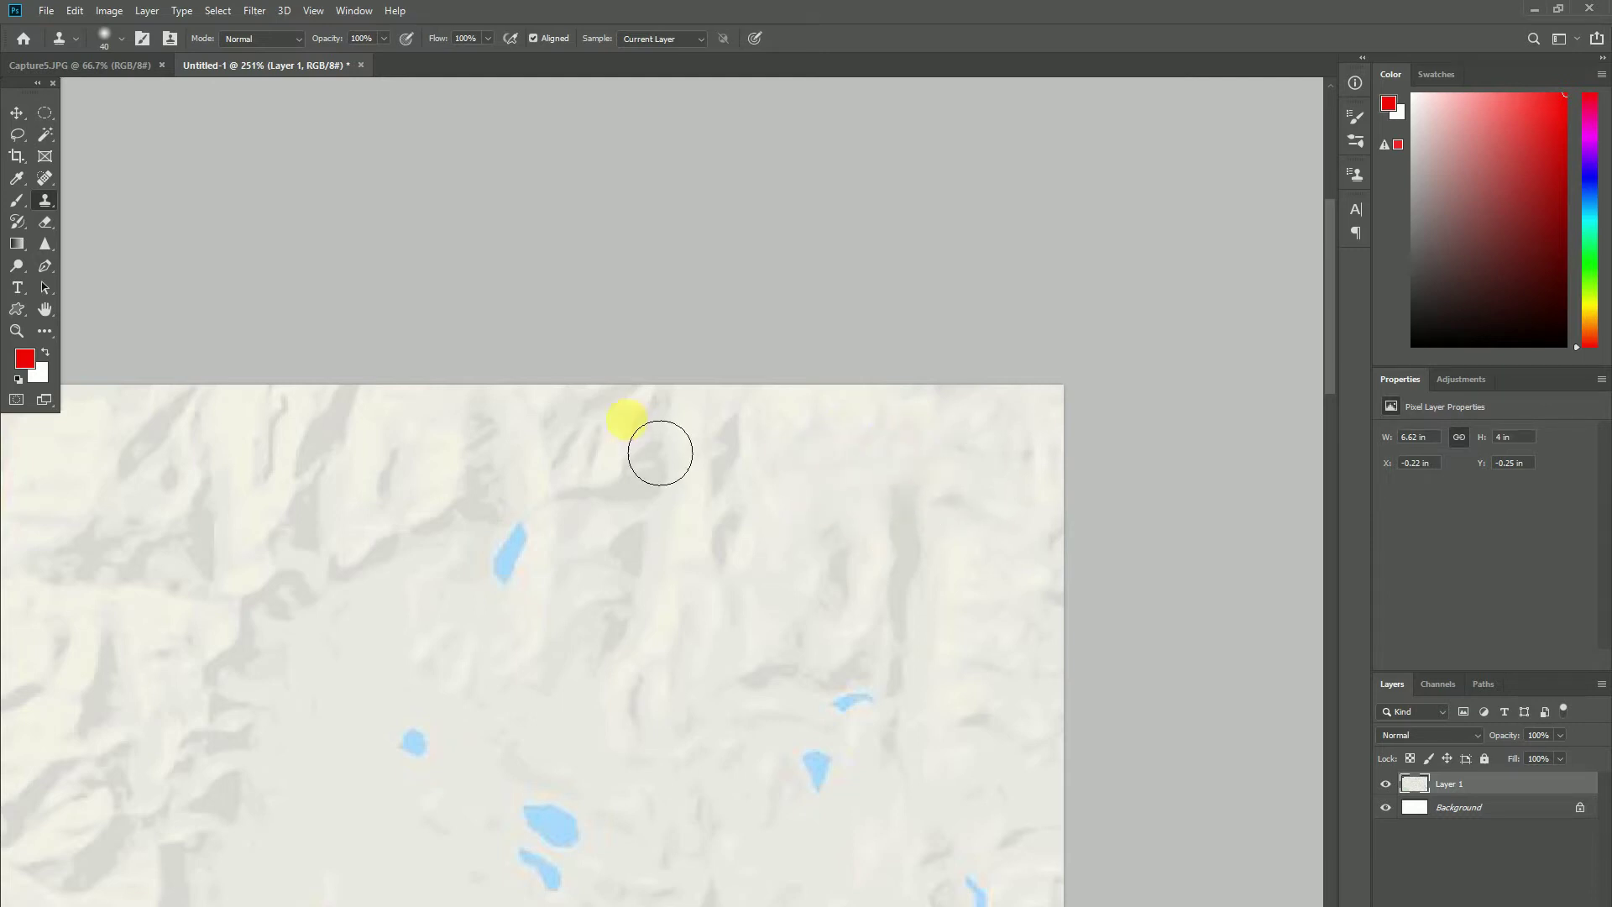
Step: Clone terrain over the bottom white bar and the globe, locate and zoom buttons
scroll(833, 580, "down", 1)
left_click_drag(833, 580, 166, 204)
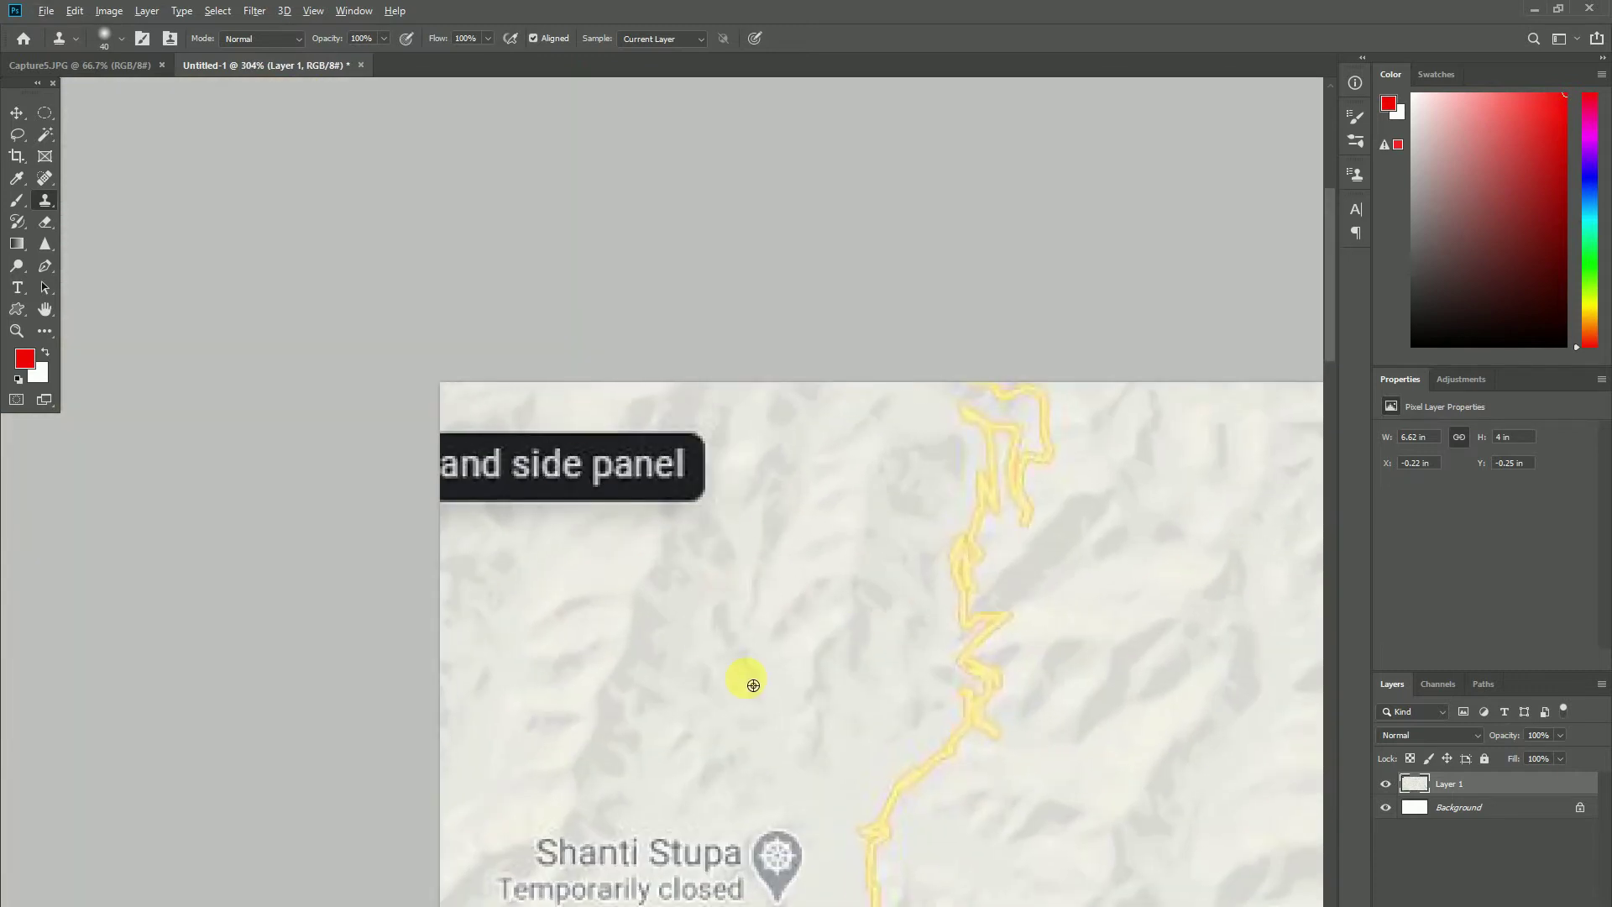
scroll(924, 641, "up", 5)
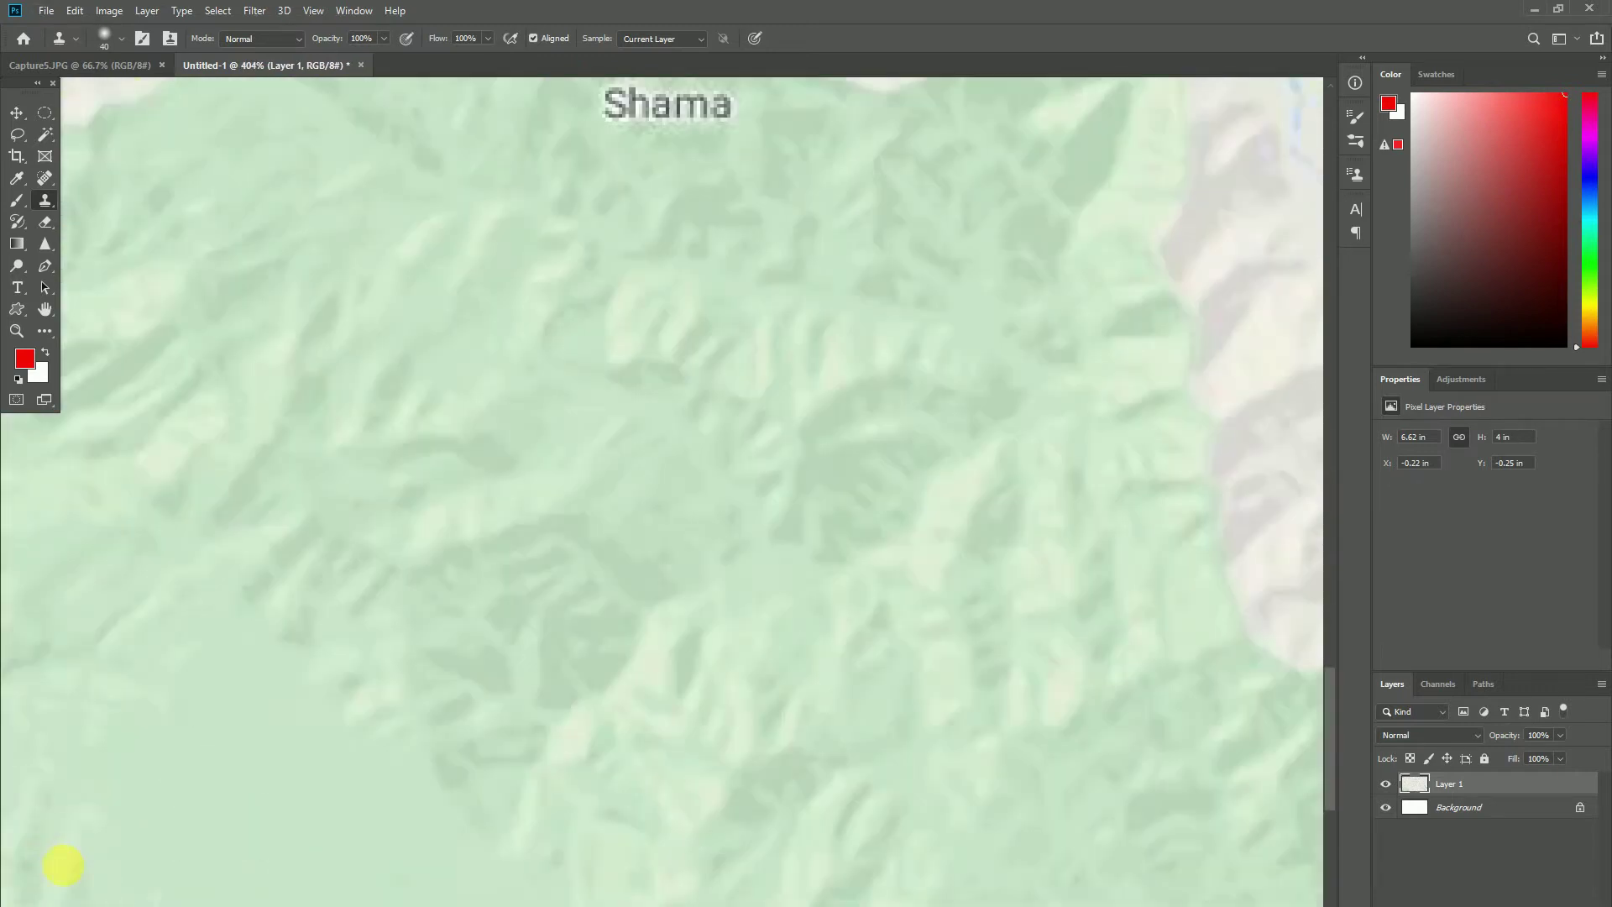
scroll(305, 759, "down", 5)
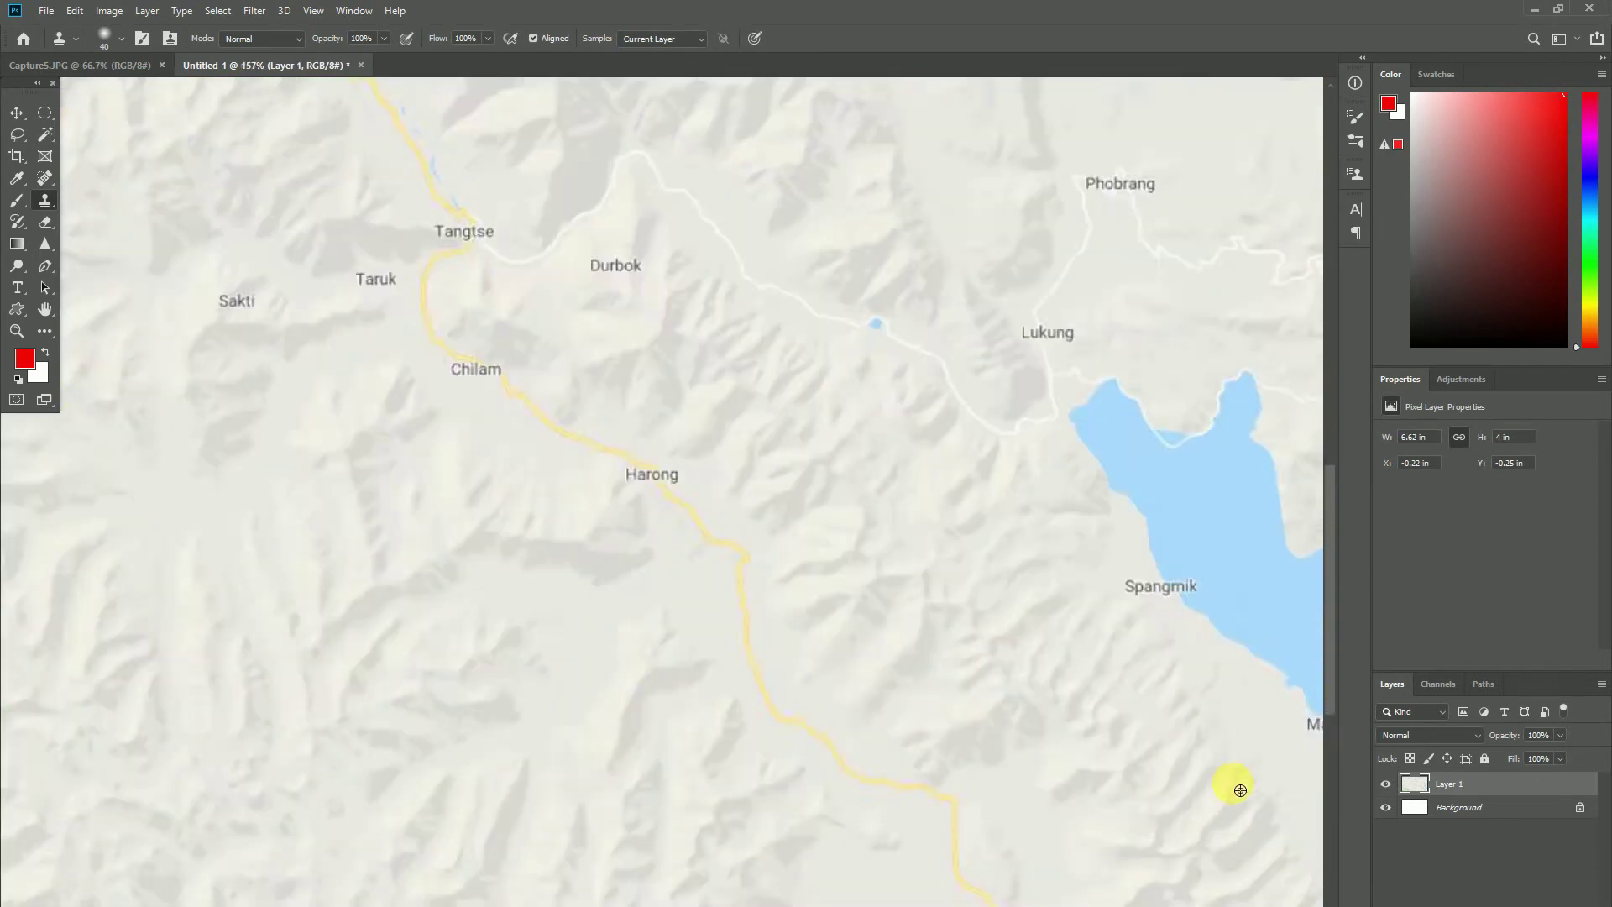
scroll(1232, 785, "up", 5)
left_click_drag(691, 770, 1033, 747)
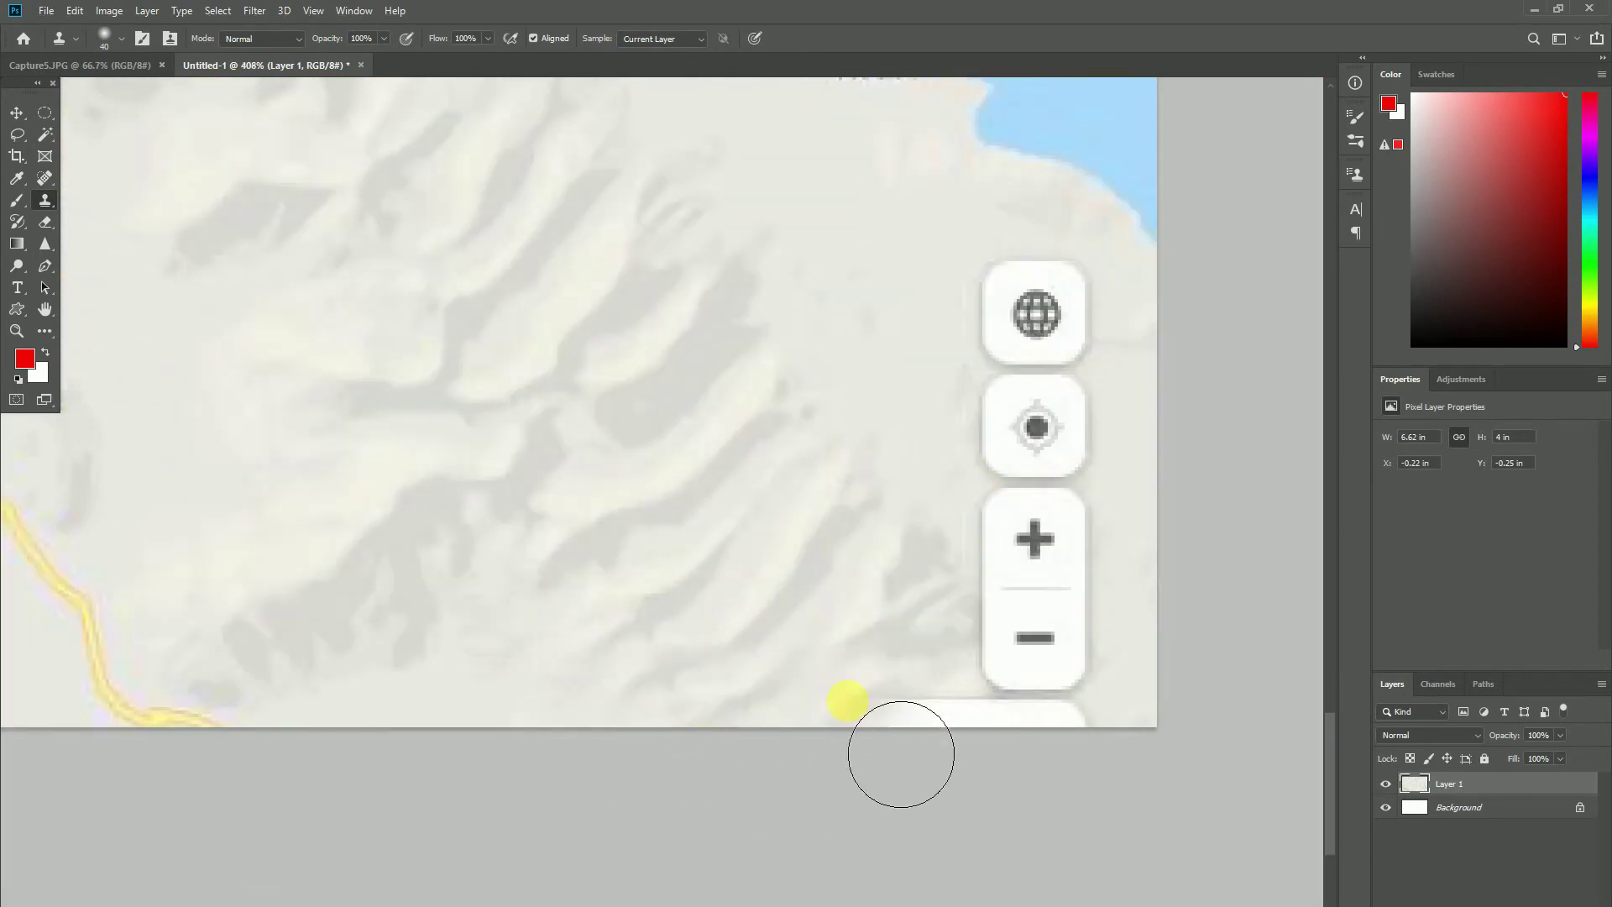
left_click_drag(908, 263, 1037, 642)
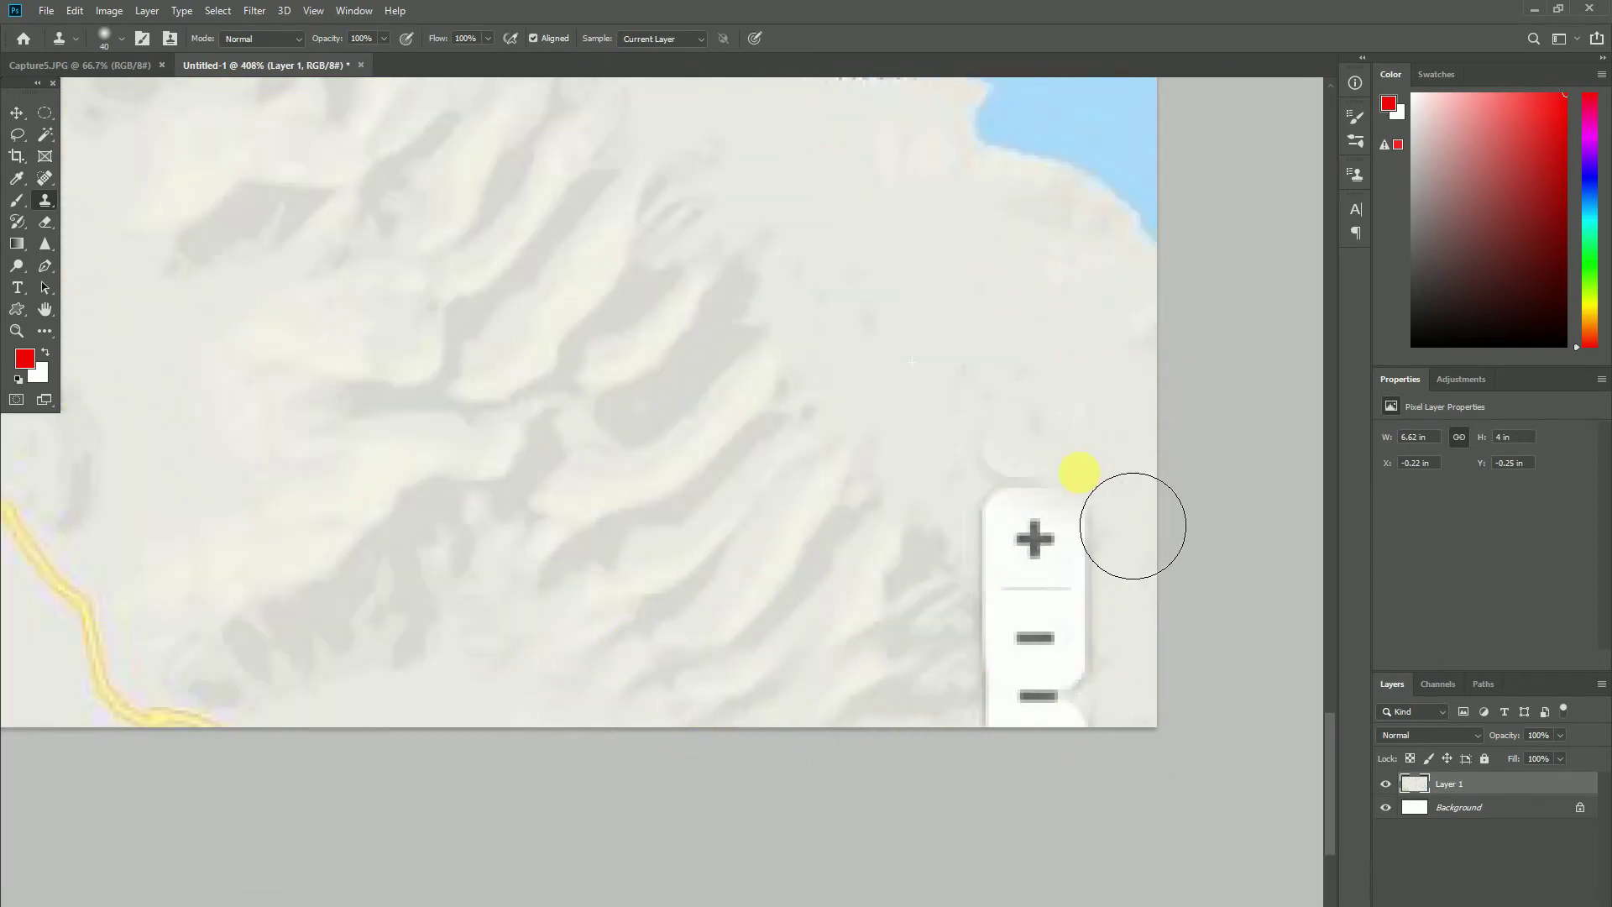
scroll(291, 434, "down", 5)
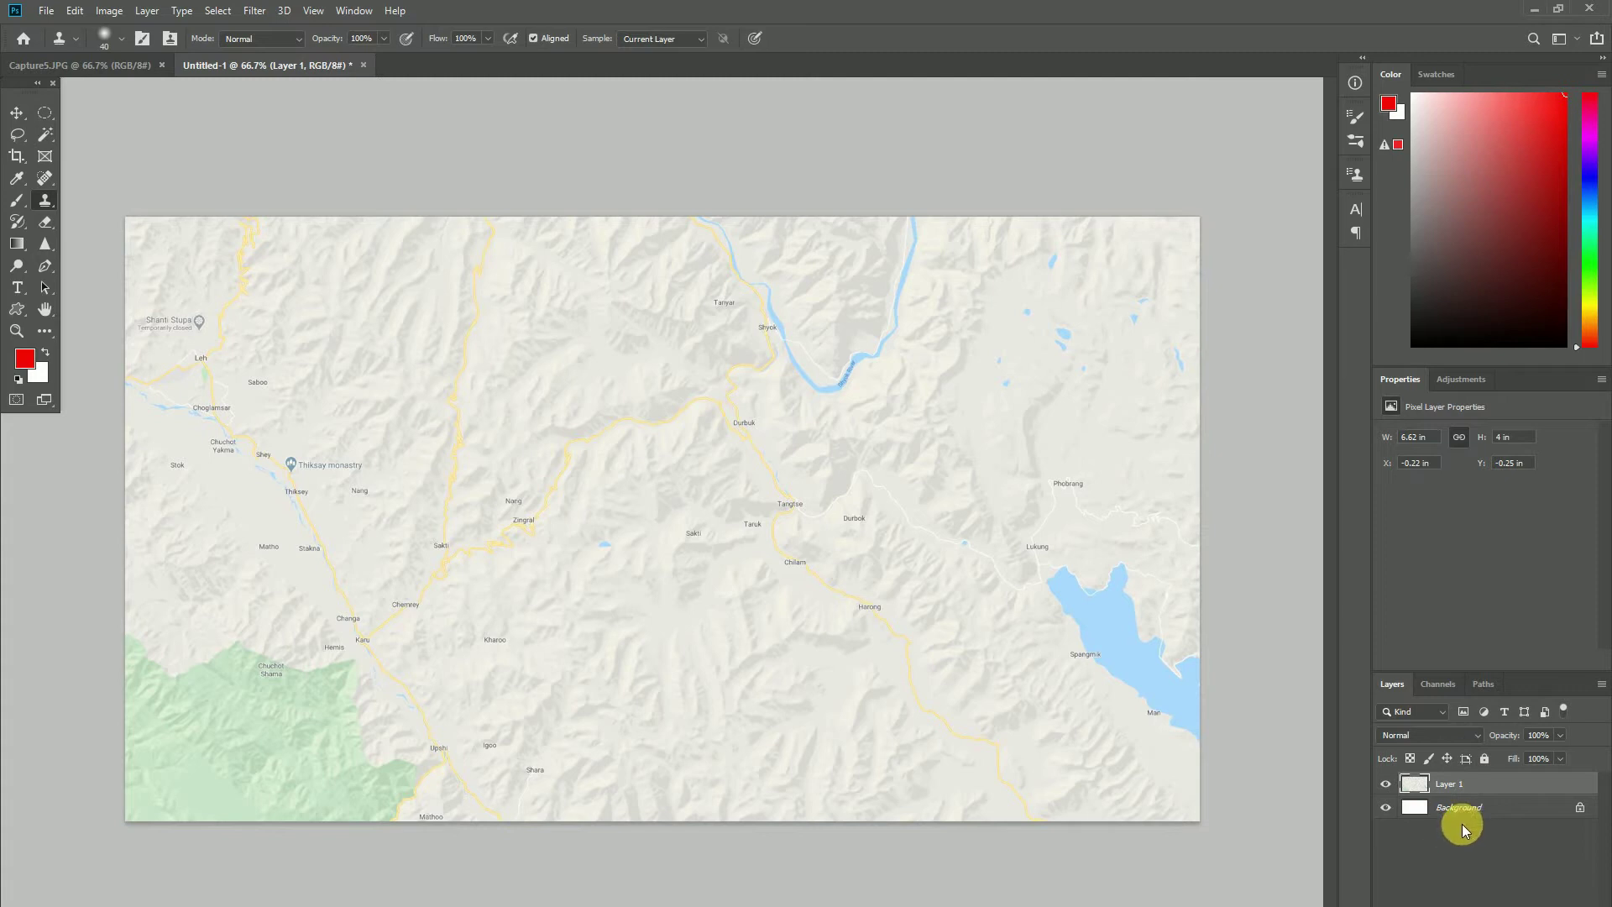
Step: Duplicate Layer 1 as a hidden Layer 1 copy, then select Layer 1 with the Brush tool
key("ctrl+e")
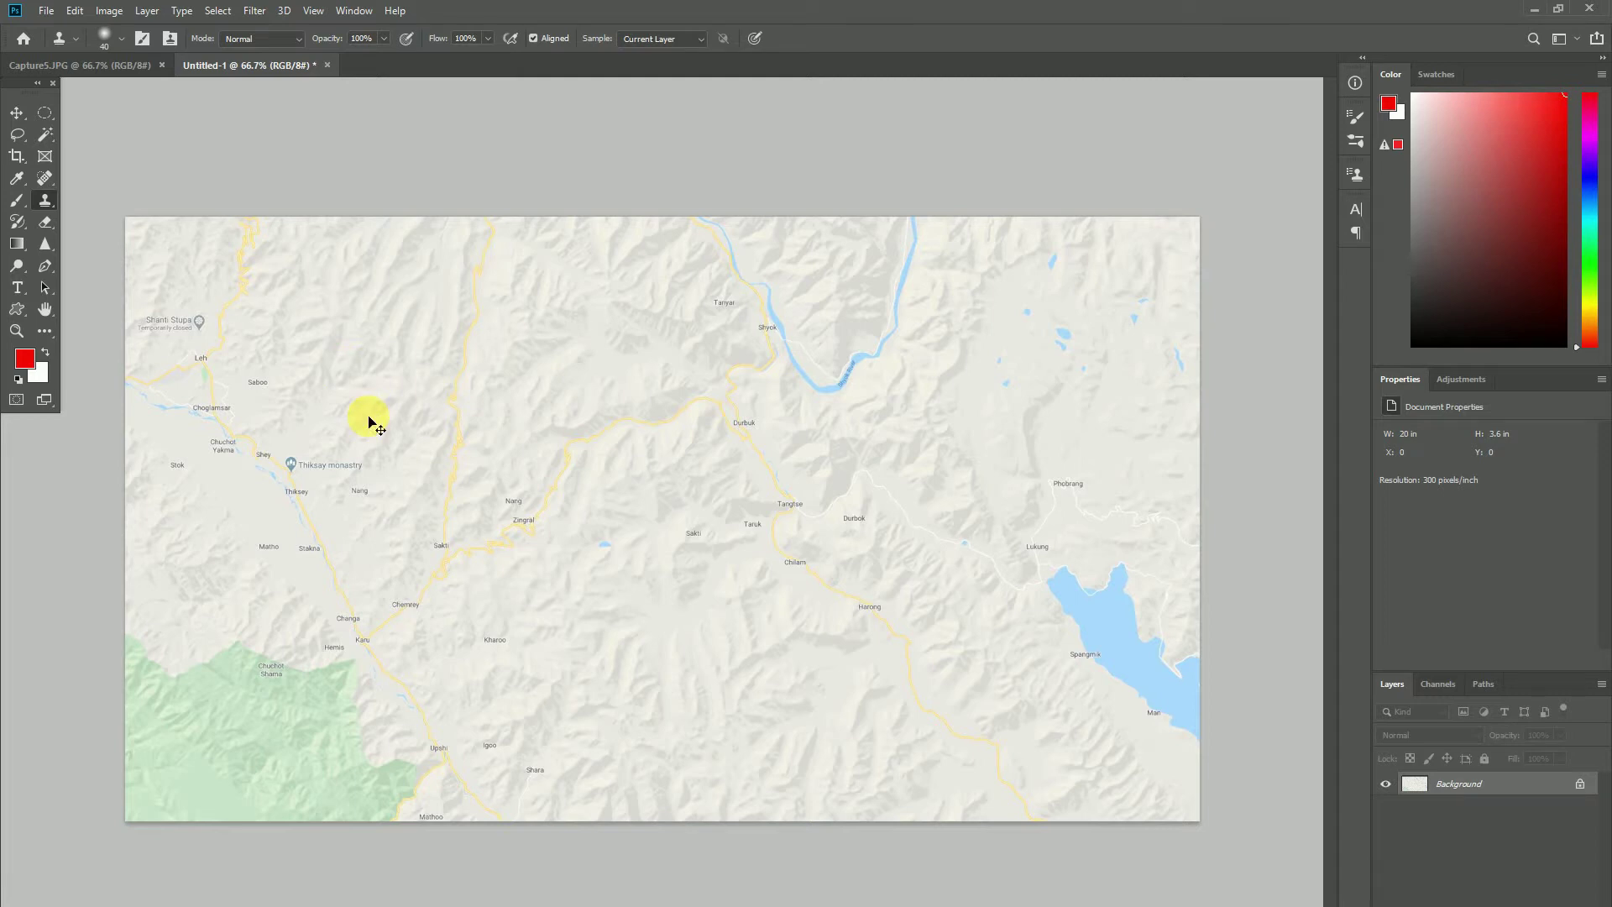
key("ctrl+z")
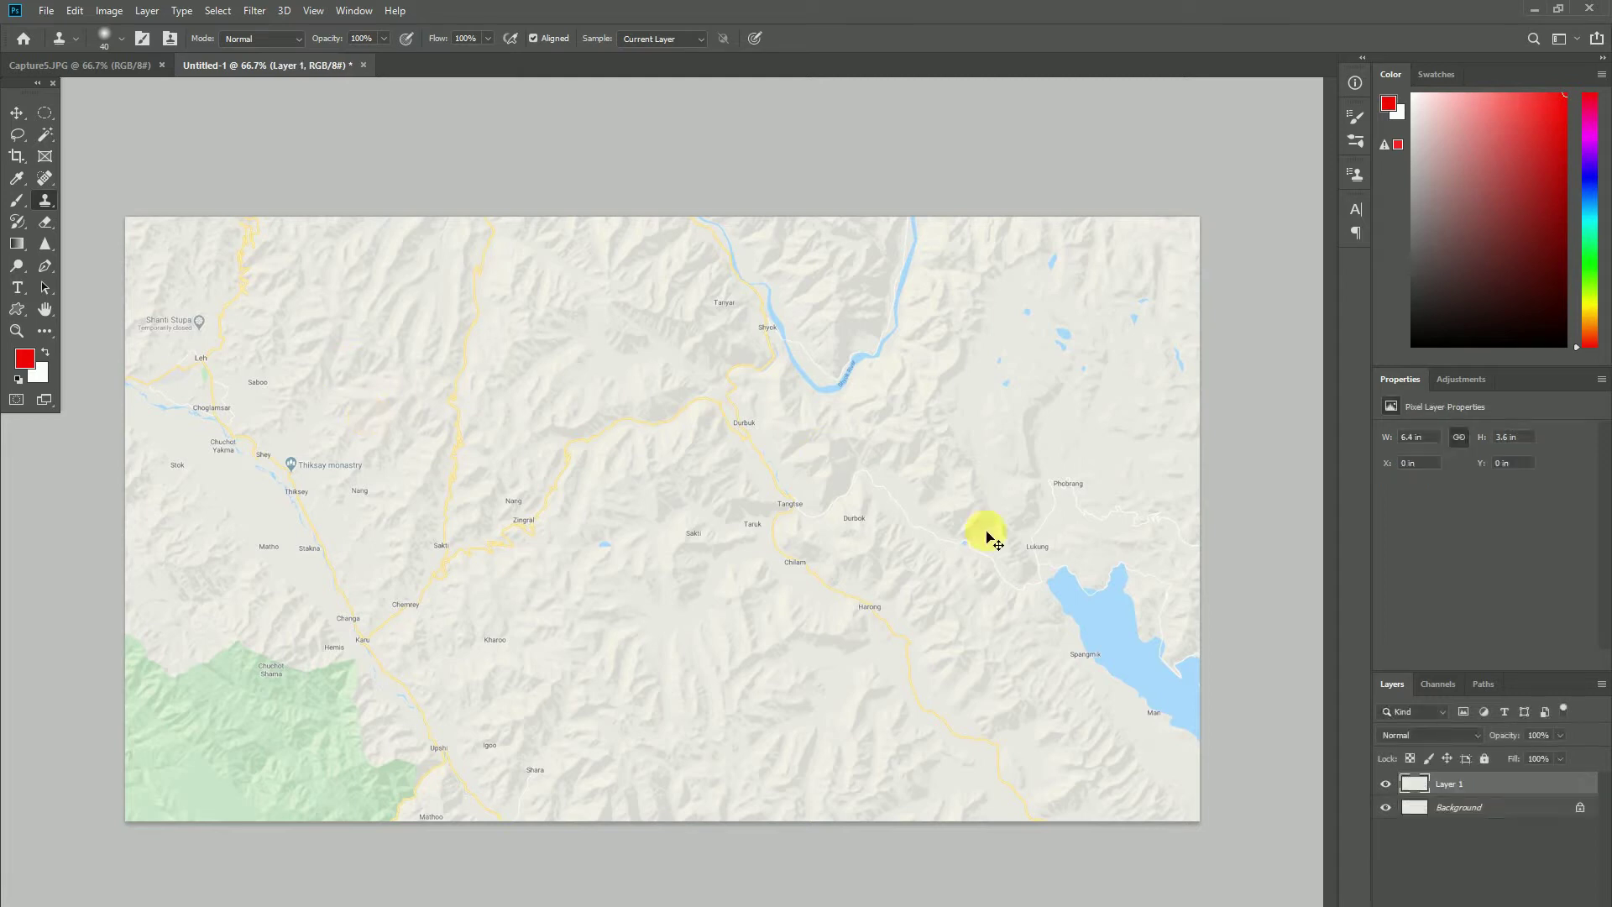
key("ctrl+j")
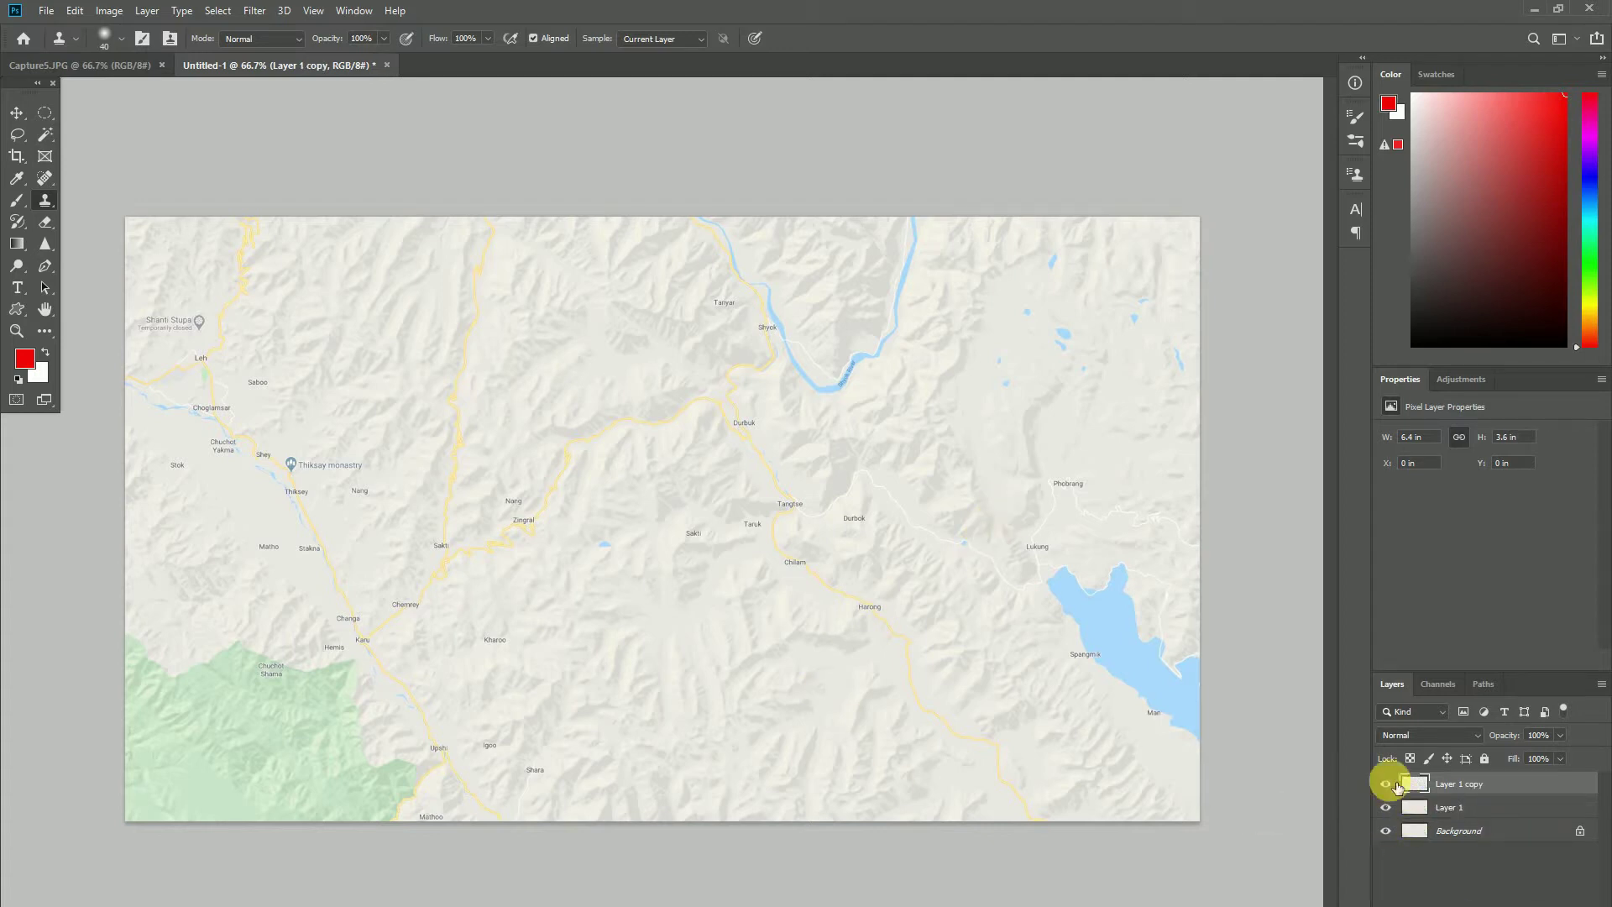
left_click(1385, 783)
left_click(1453, 806)
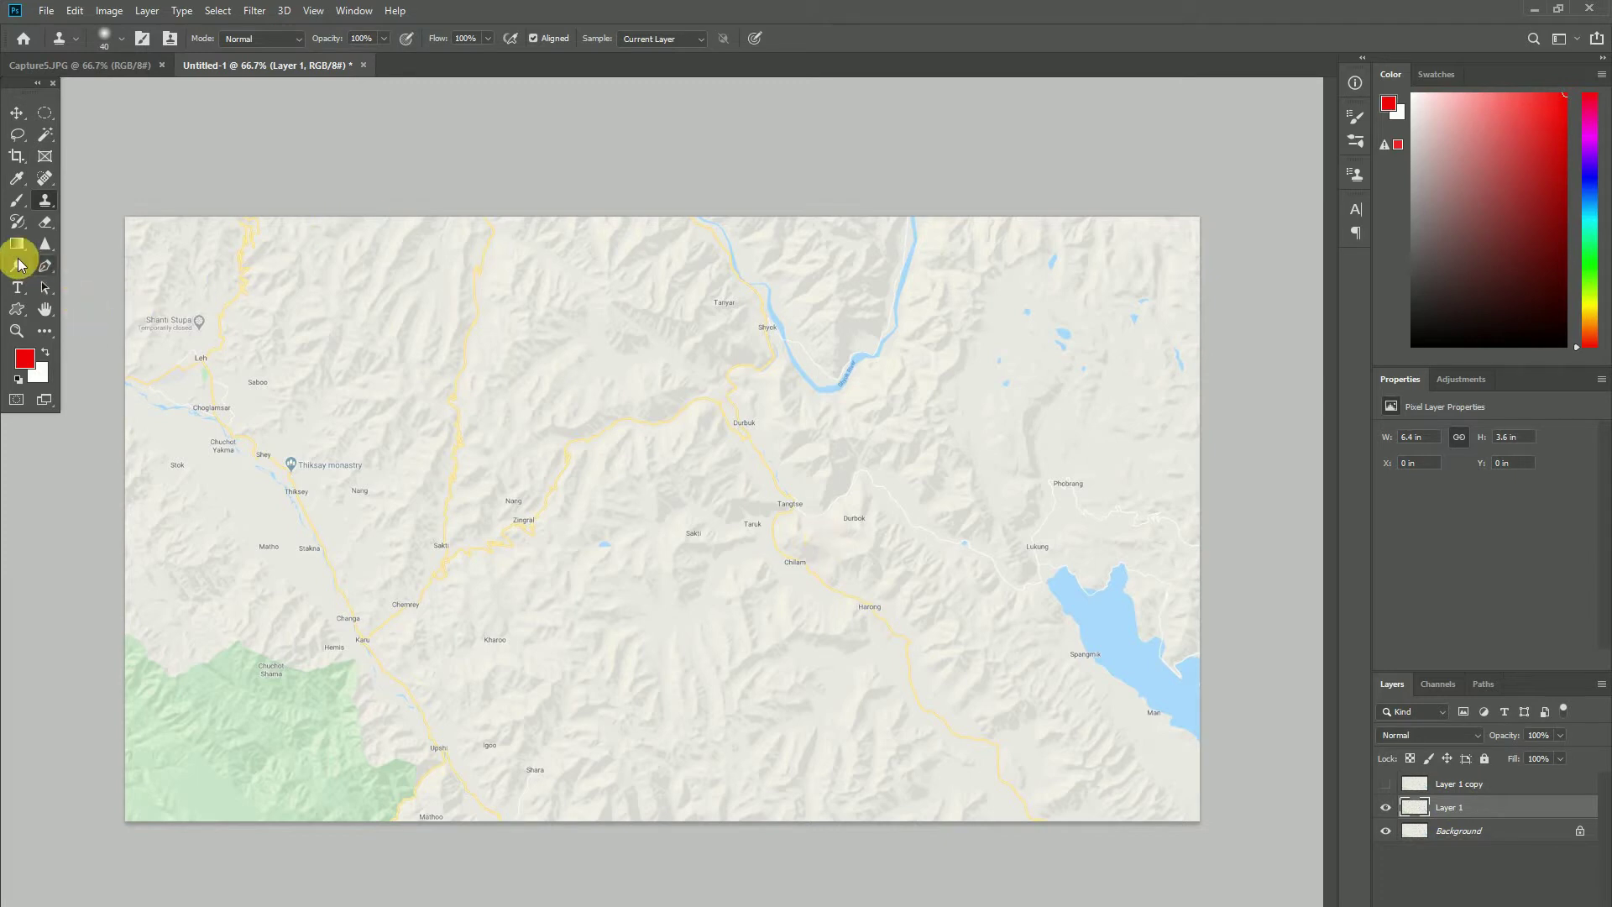
left_click(16, 204)
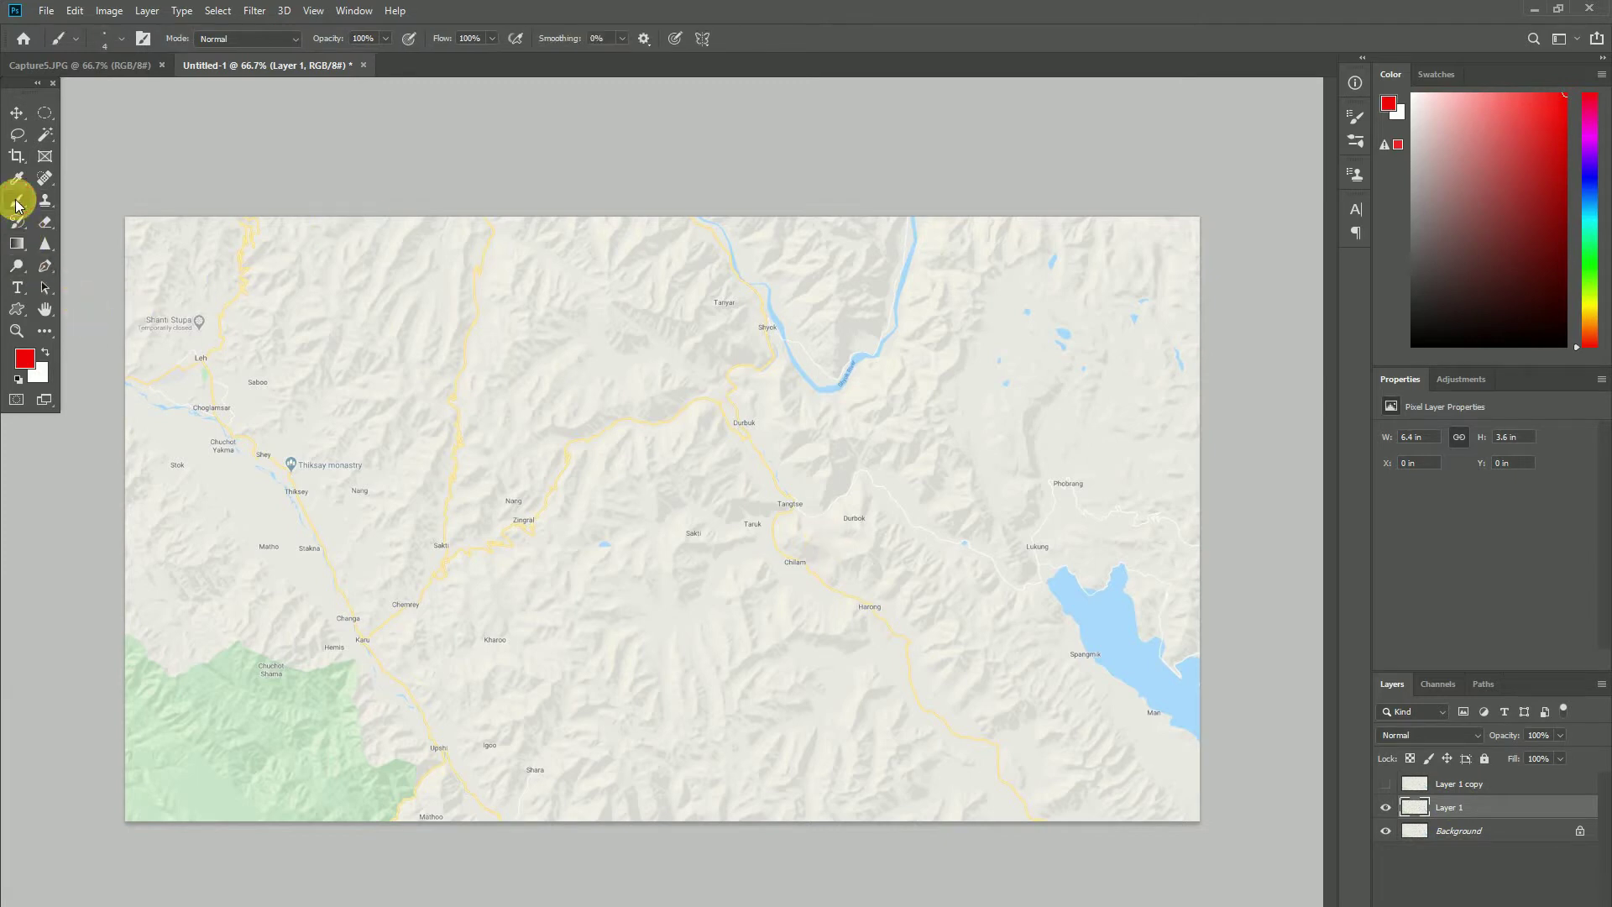
Step: Set the foreground painting colour to pure red, ff0000
scroll(209, 387, "up", 5)
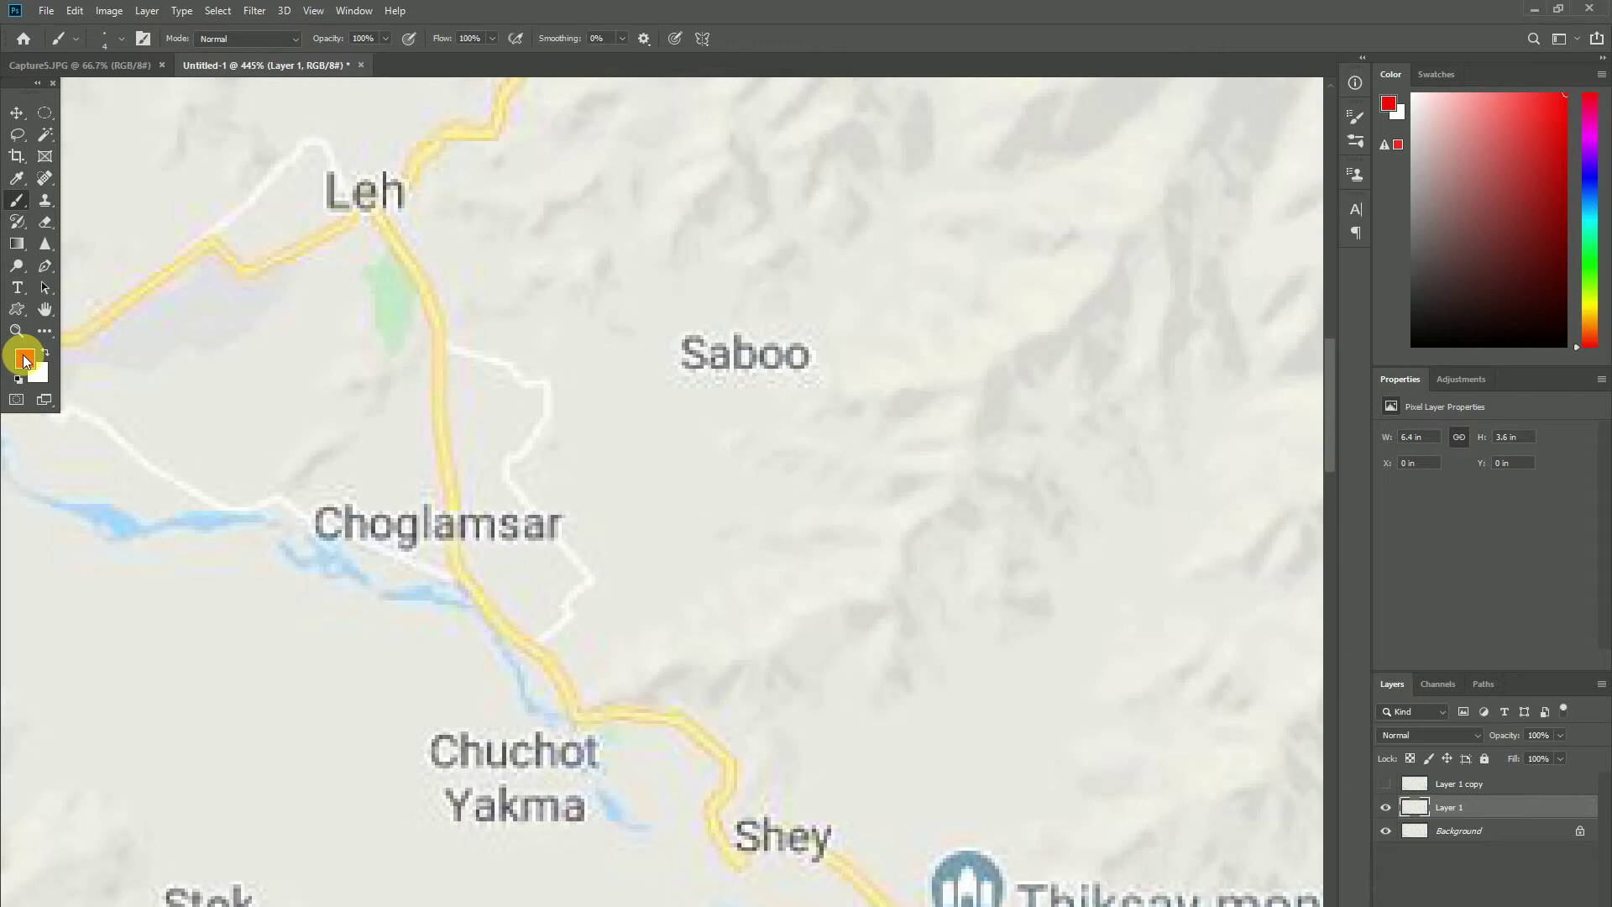
left_click(24, 359)
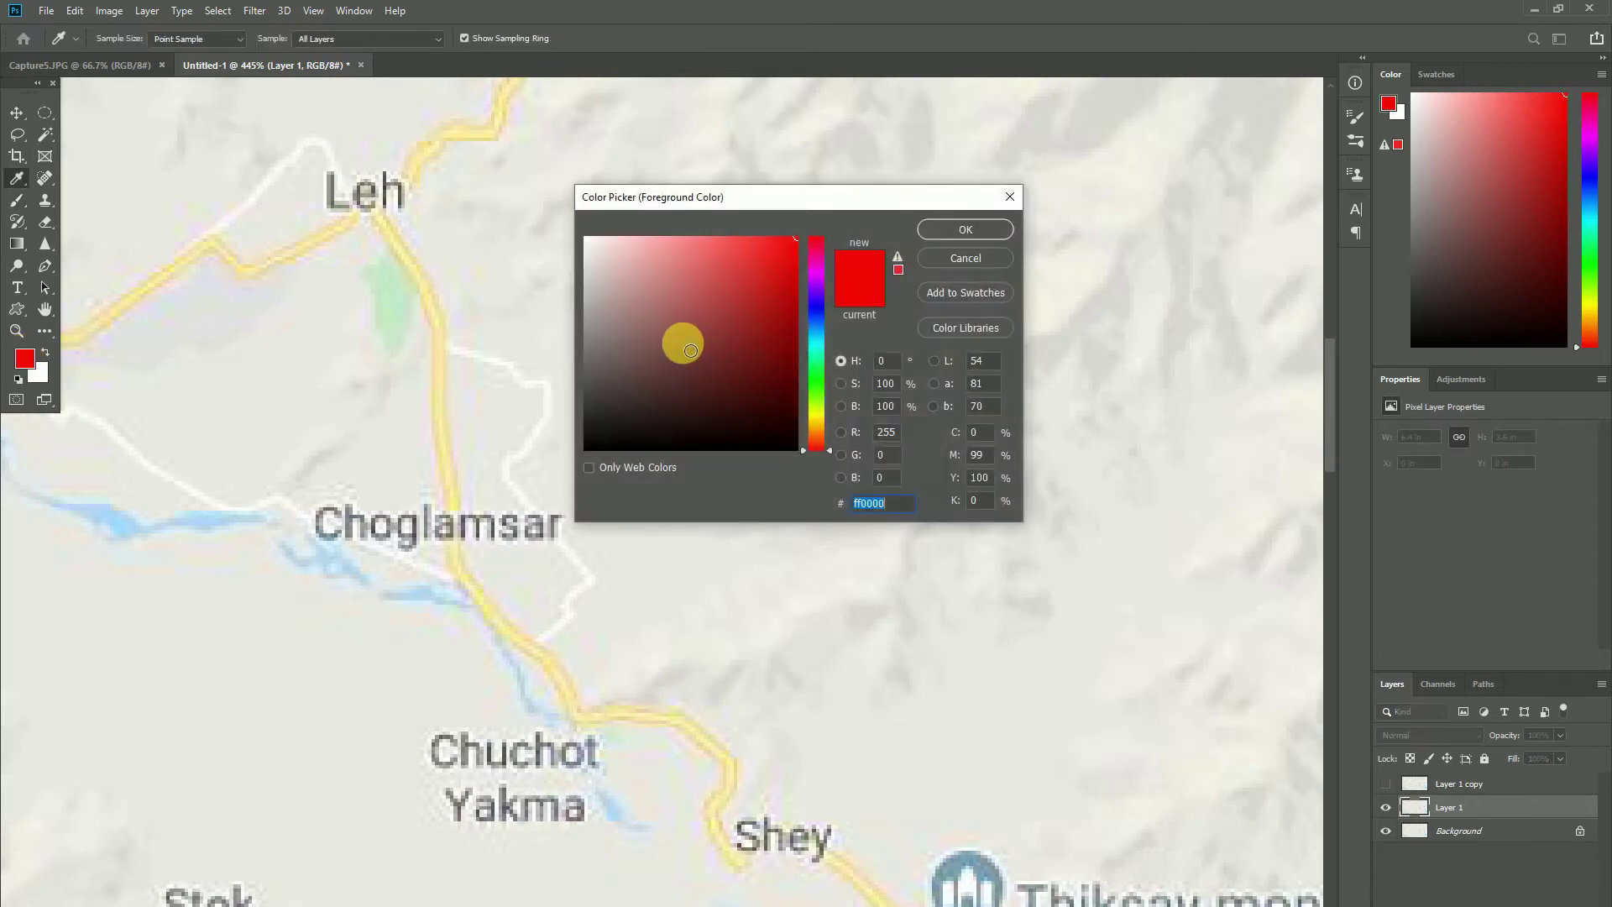
mouse_move(789, 252)
left_mouse_down()
mouse_move(828, 231)
mouse_move(821, 200)
left_mouse_up()
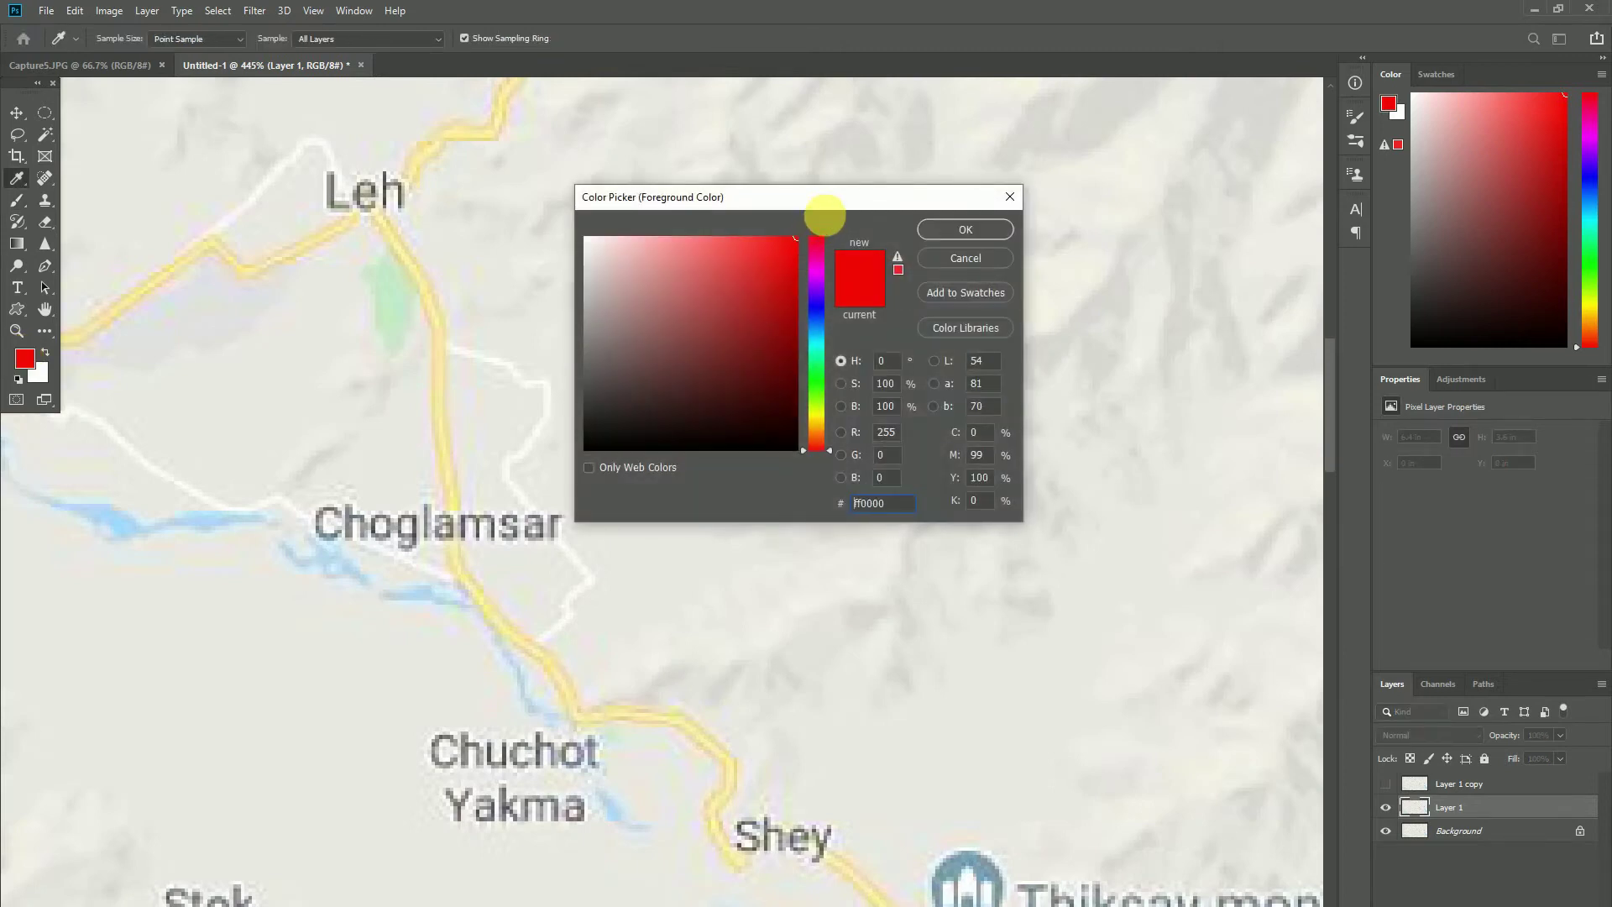
left_click(968, 244)
key("b")
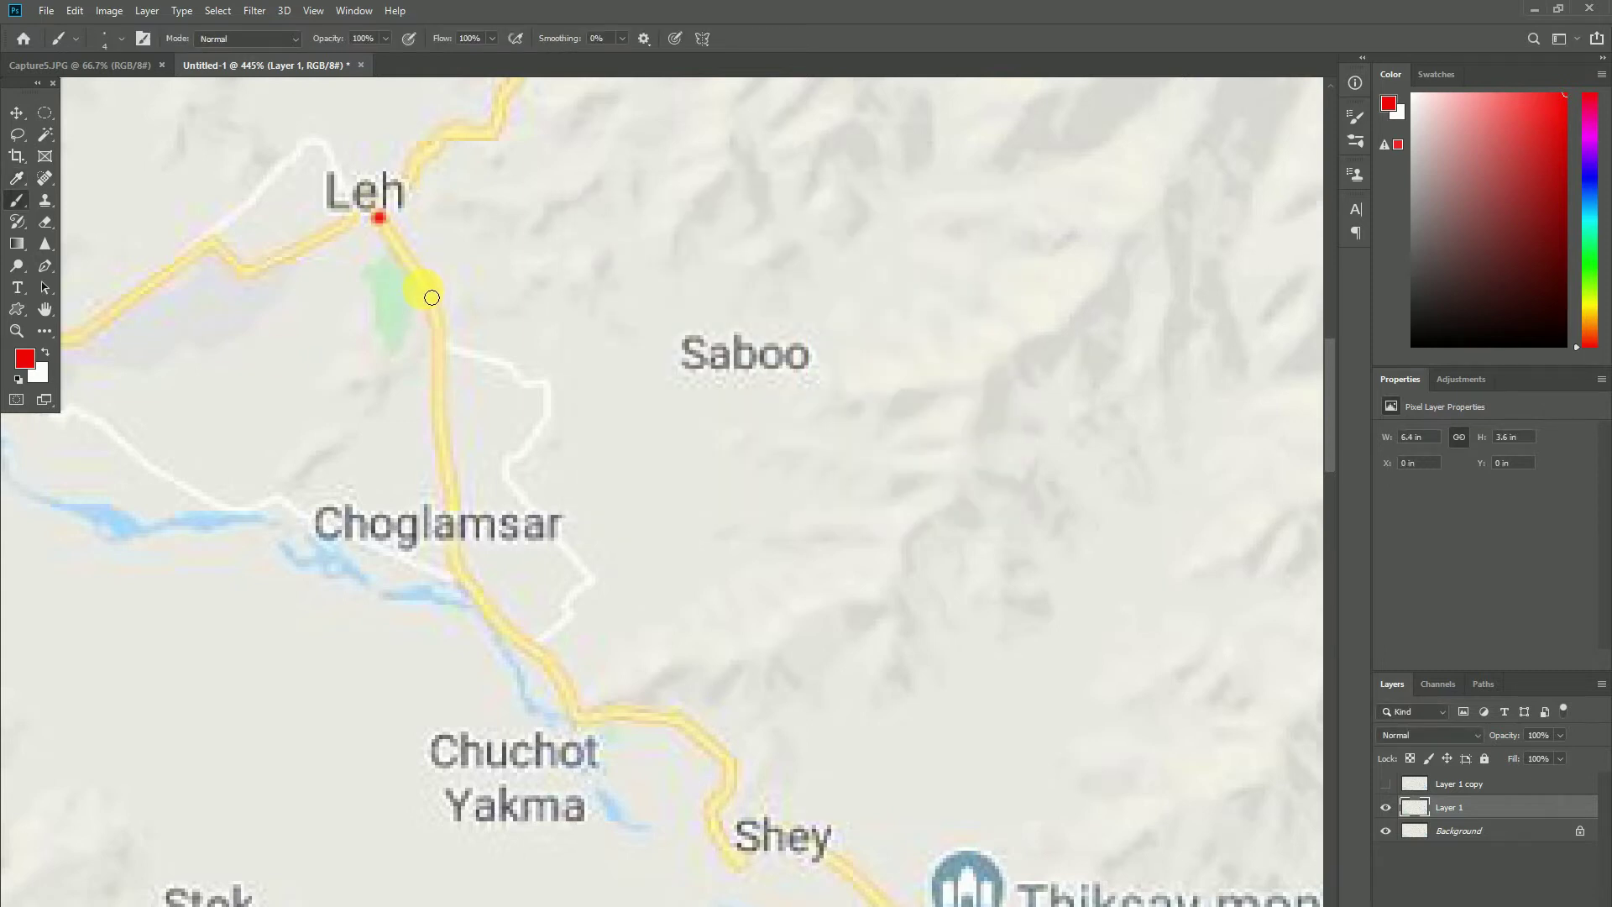
Step: Brush the red route from Leh past Choglamsar, Shey, Thiksey, Changa, Karu and Chemrey
left_click(426, 285, "shift")
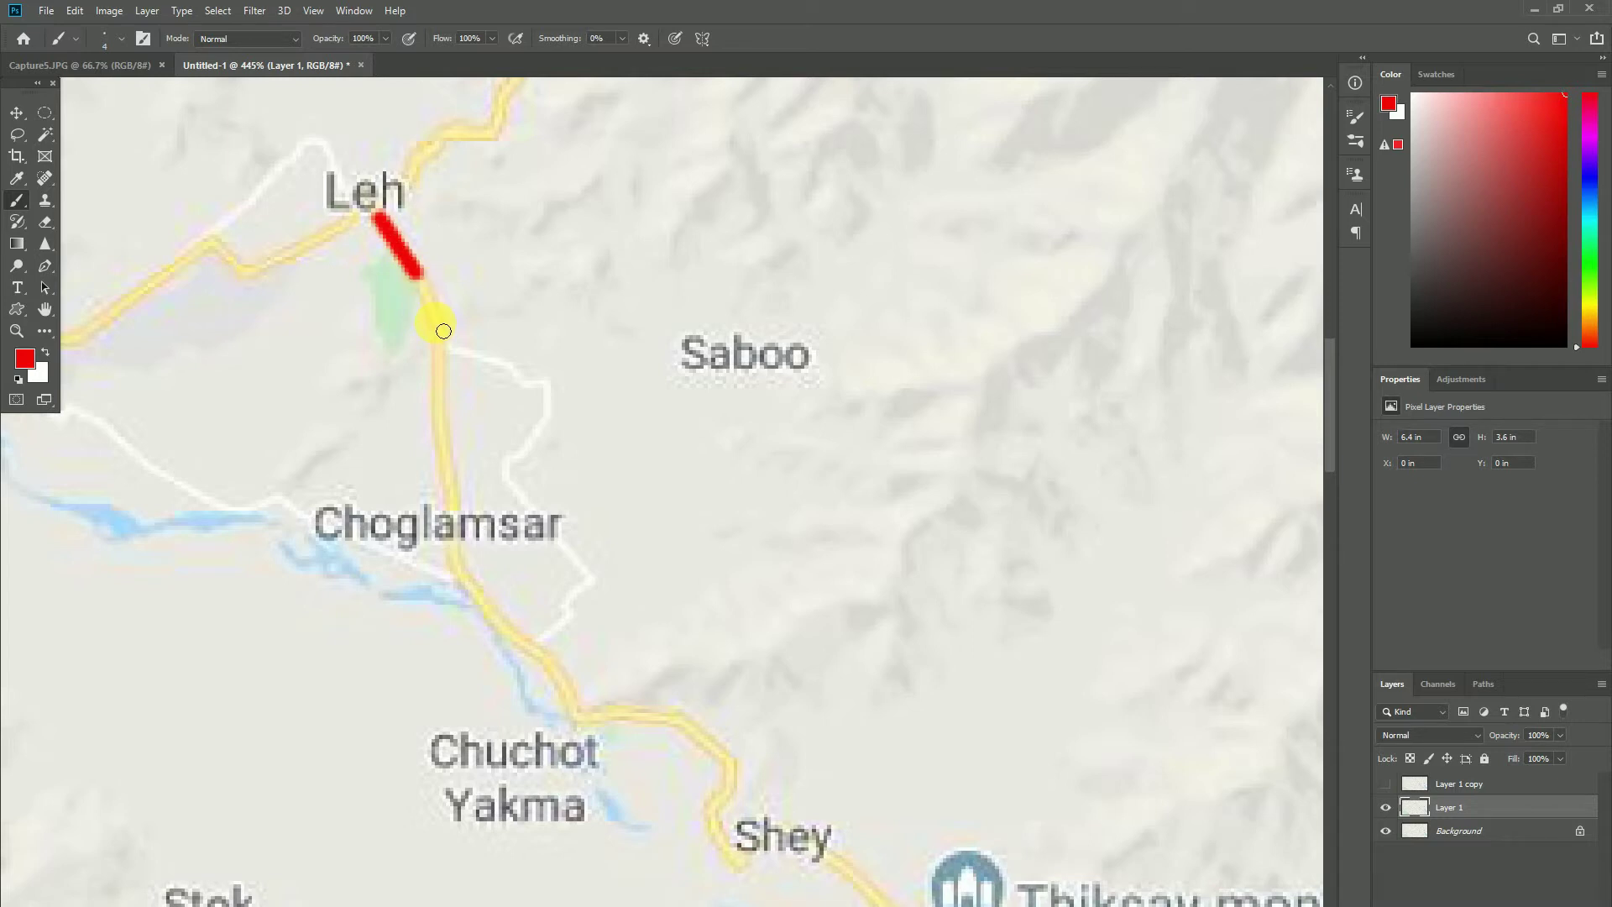
left_click_drag(443, 331, 455, 457)
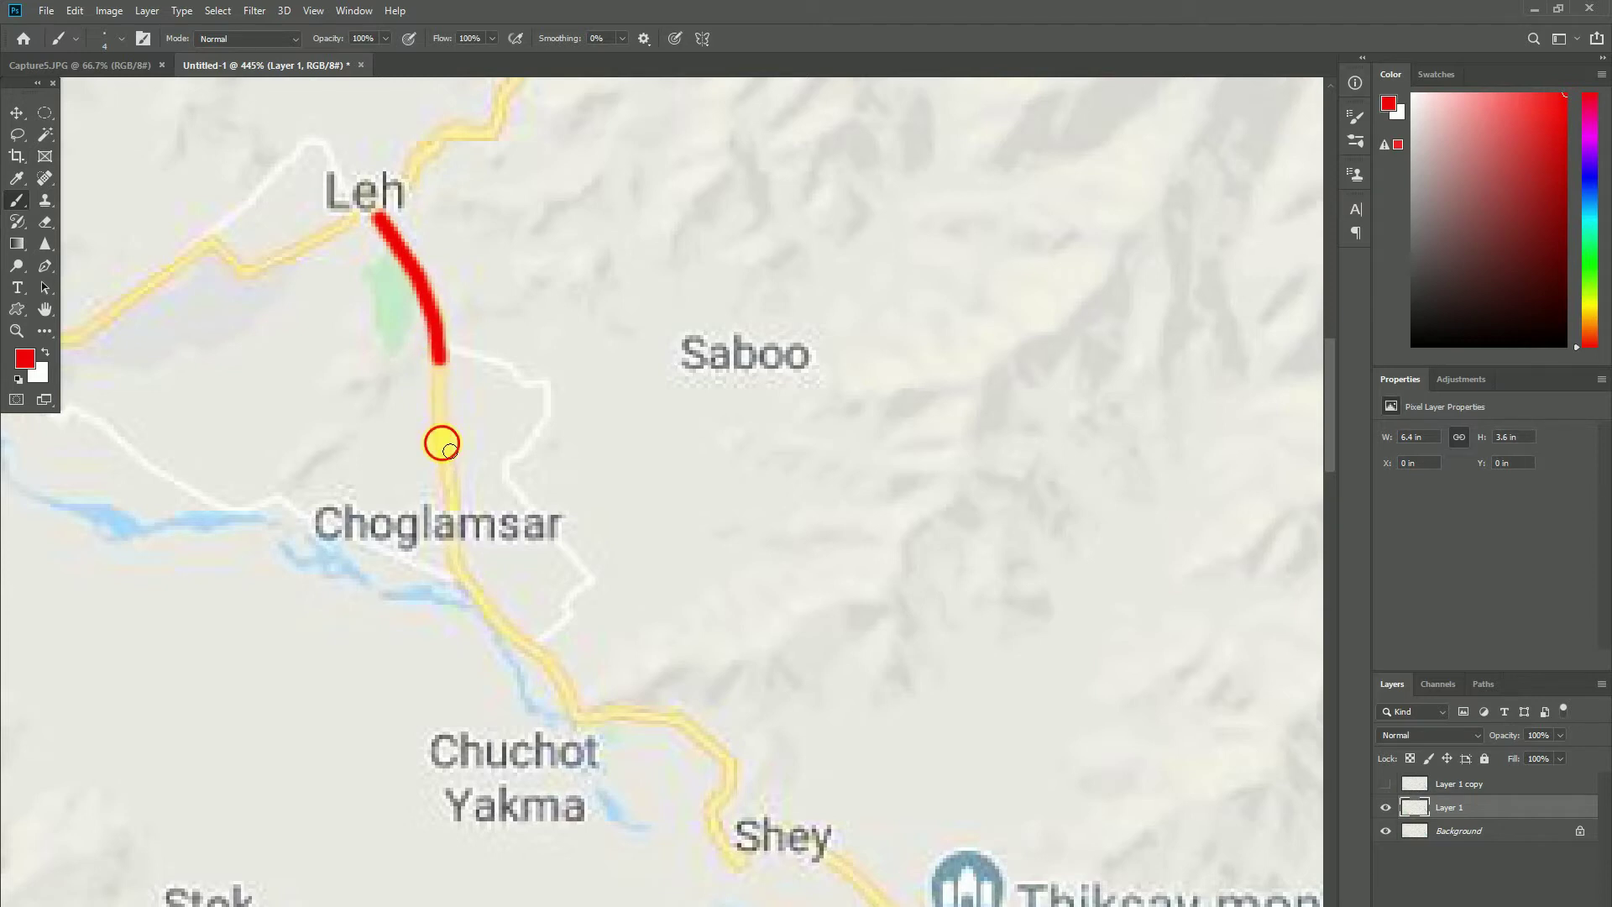
left_click_drag(450, 451, 459, 489)
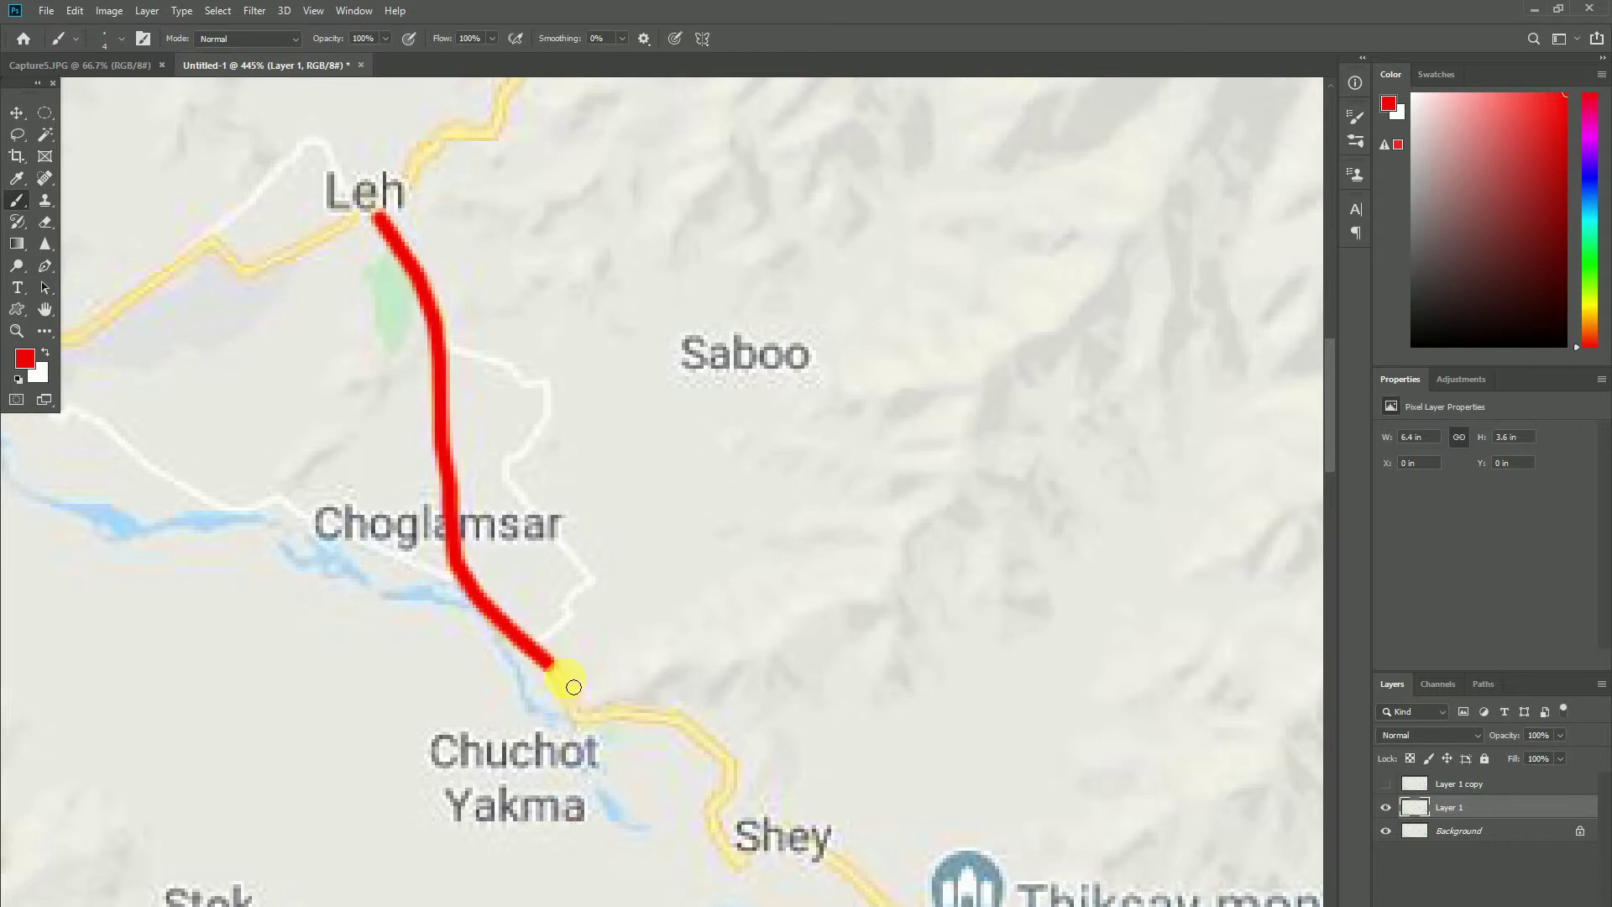
mouse_move(551, 668)
left_mouse_down()
mouse_move(553, 358)
mouse_move(614, 726)
mouse_move(597, 594)
left_mouse_up()
scroll(597, 594, "up", 3)
left_click_drag(691, 479, 821, 586)
scroll(822, 585, "down", 1)
left_click_drag(922, 460, 1072, 245)
scroll(741, 633, "down", 5)
scroll(670, 500, "up", 6)
Step: Continue the red route over the hump and junction, past Zingral and up toward Nang
left_click_drag(669, 499, 915, 450)
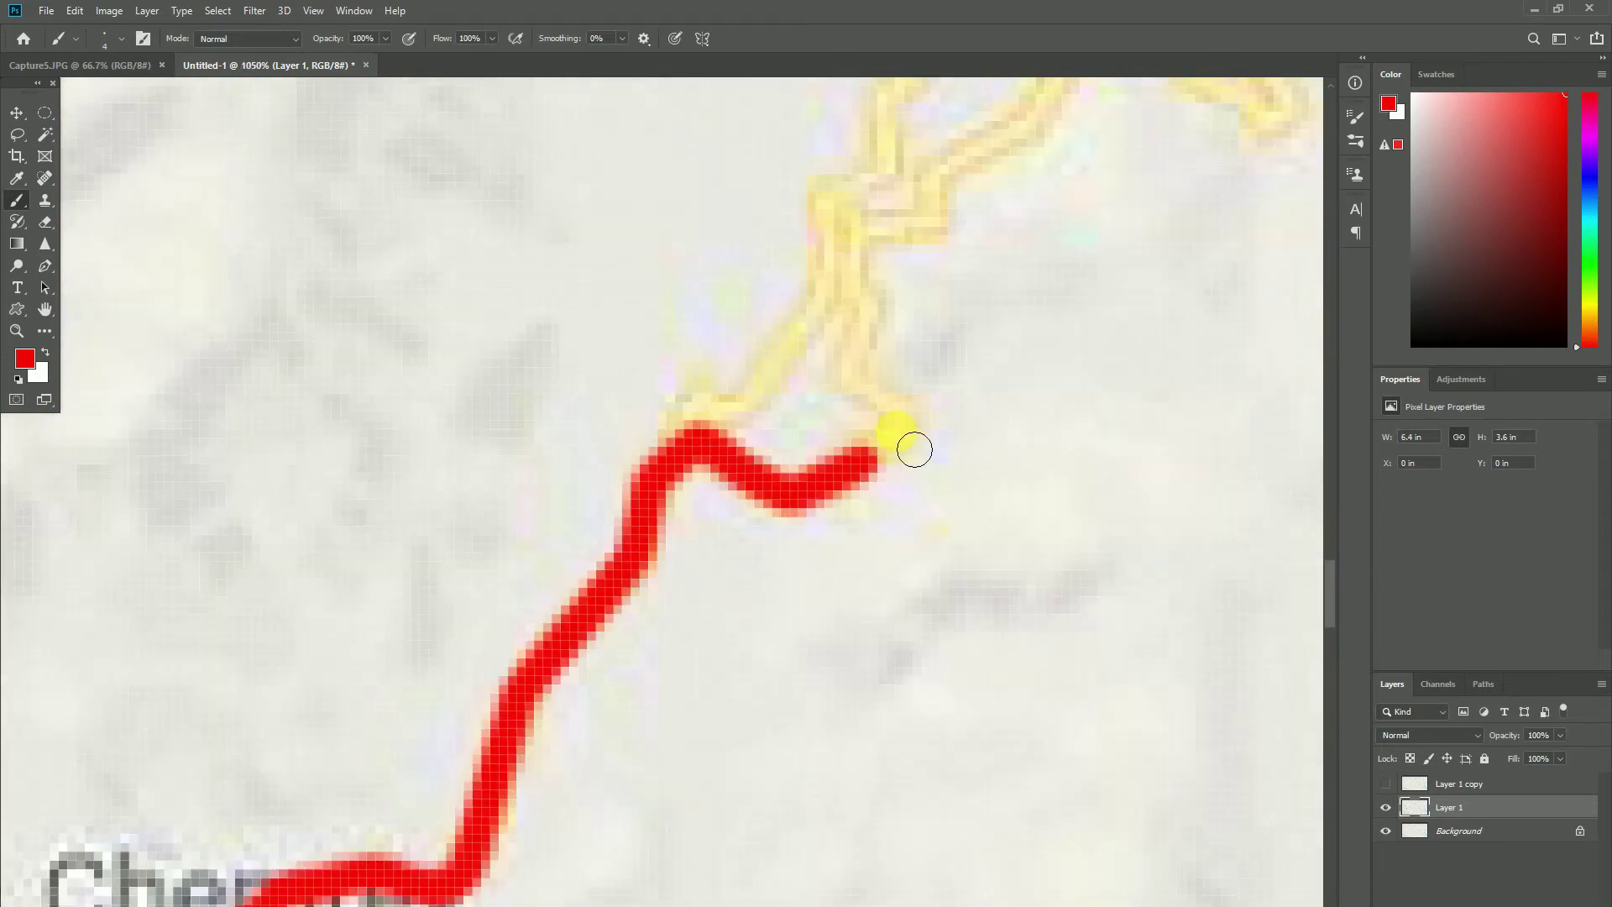
left_click_drag(872, 400, 1019, 162)
scroll(1019, 162, "down", 1)
mouse_move(695, 522)
left_mouse_down()
mouse_move(789, 561)
mouse_move(1075, 386)
left_mouse_up()
scroll(831, 479, "down", 4)
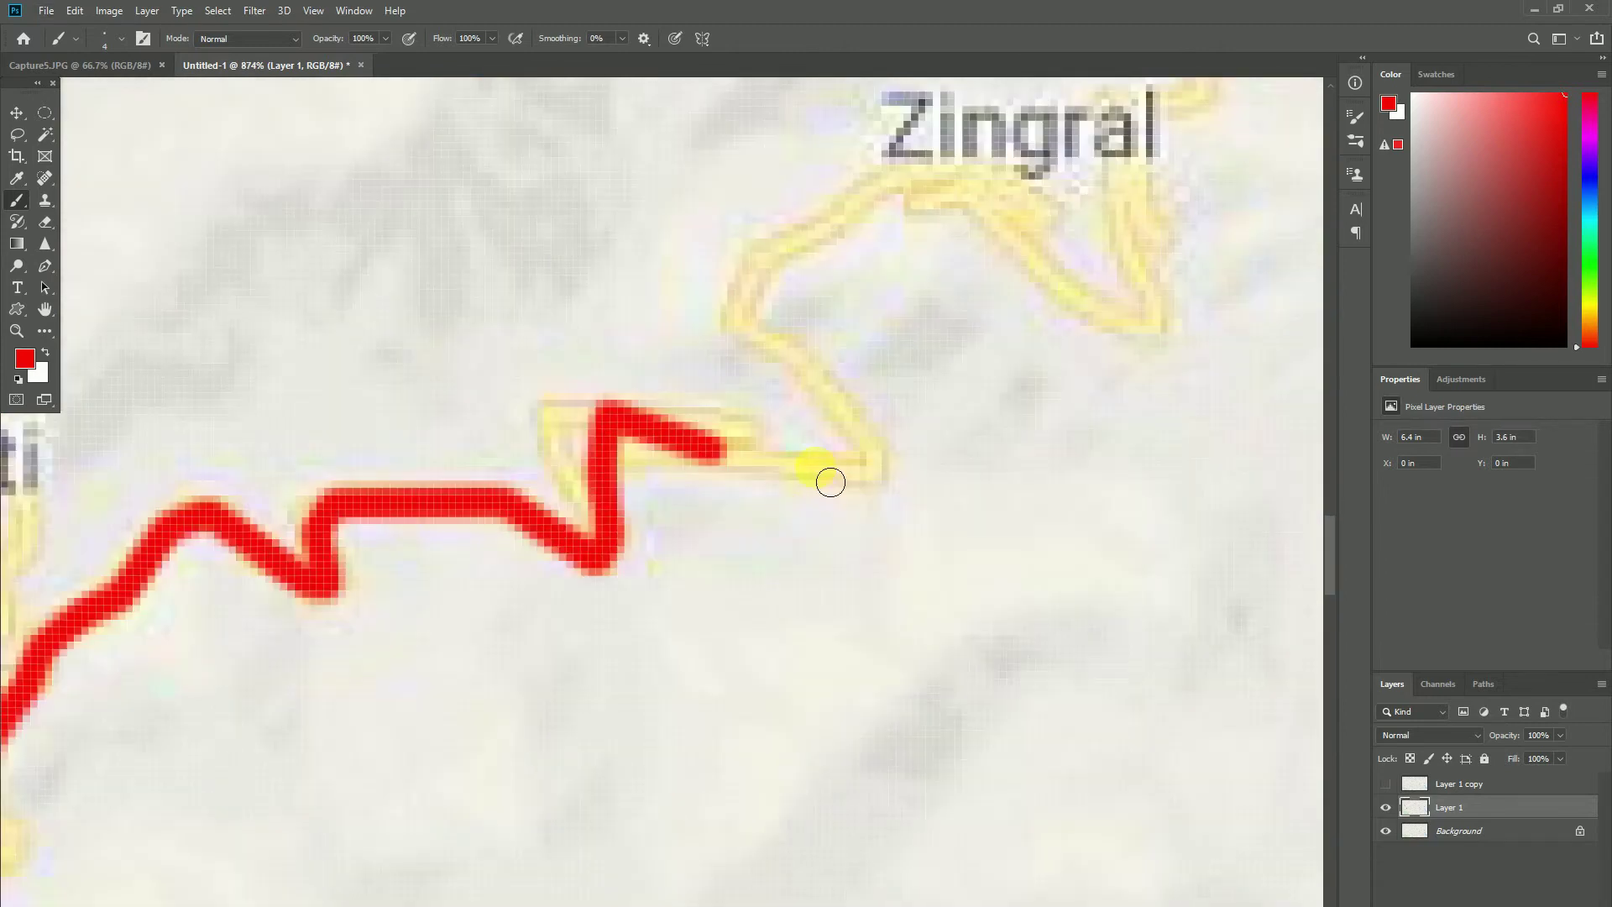
scroll(460, 562, "down", 3)
scroll(461, 562, "up", 4)
left_click_drag(659, 288, 1109, 345)
scroll(1109, 345, "down", 2)
left_click_drag(720, 703, 907, 540)
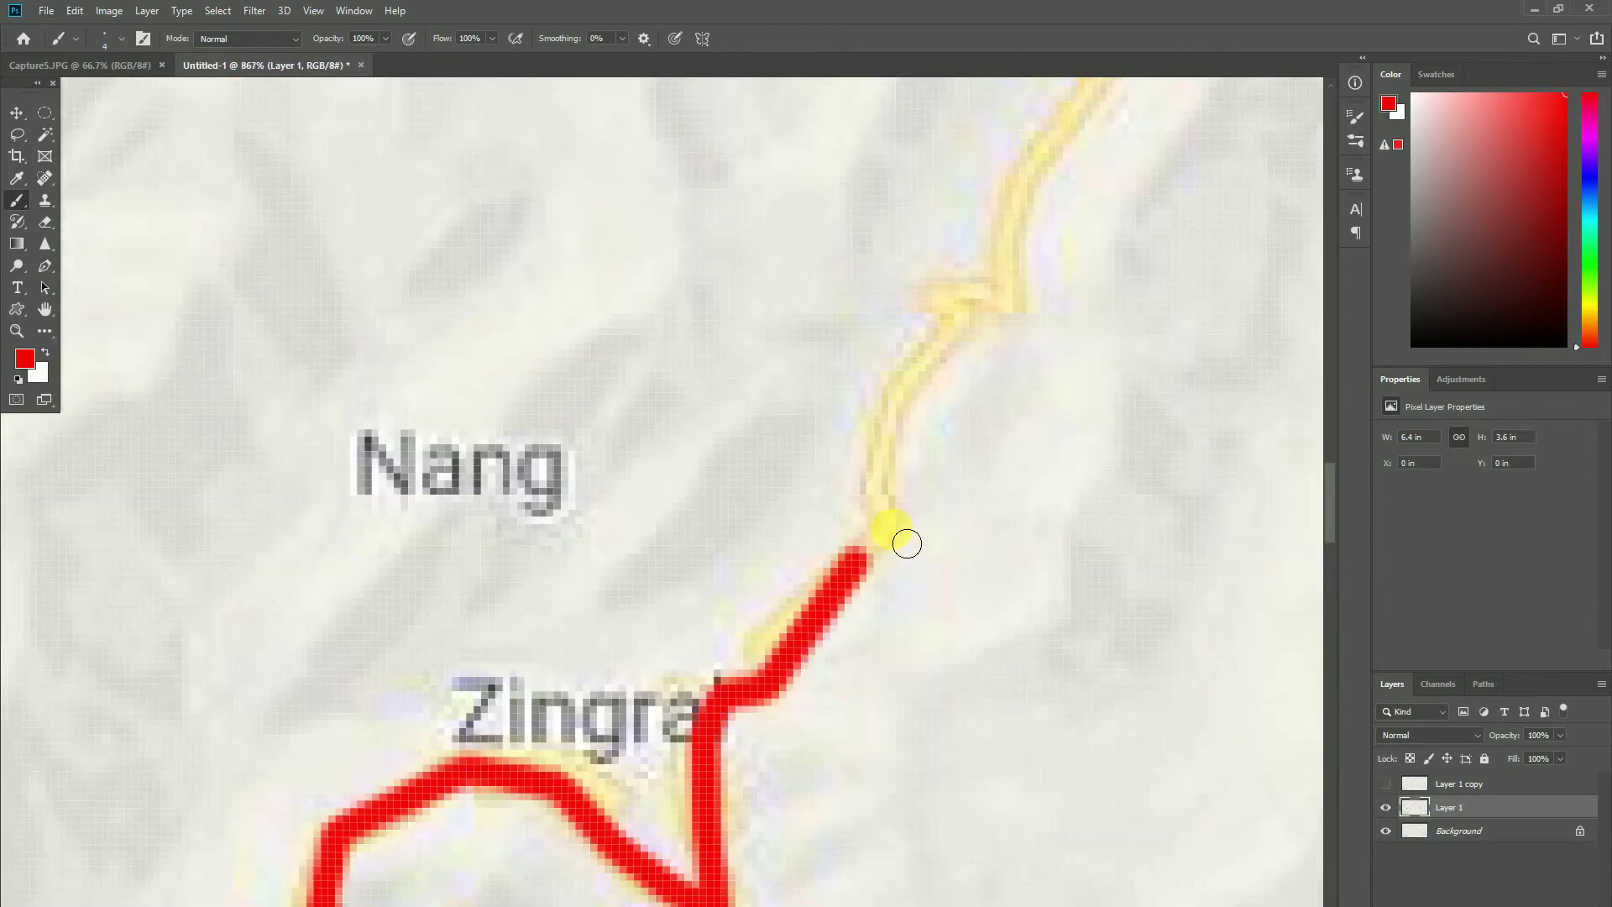
scroll(907, 540, "up", 2)
left_click_drag(798, 735, 1184, 224)
scroll(1184, 224, "down", 1)
scroll(910, 471, "up", 1)
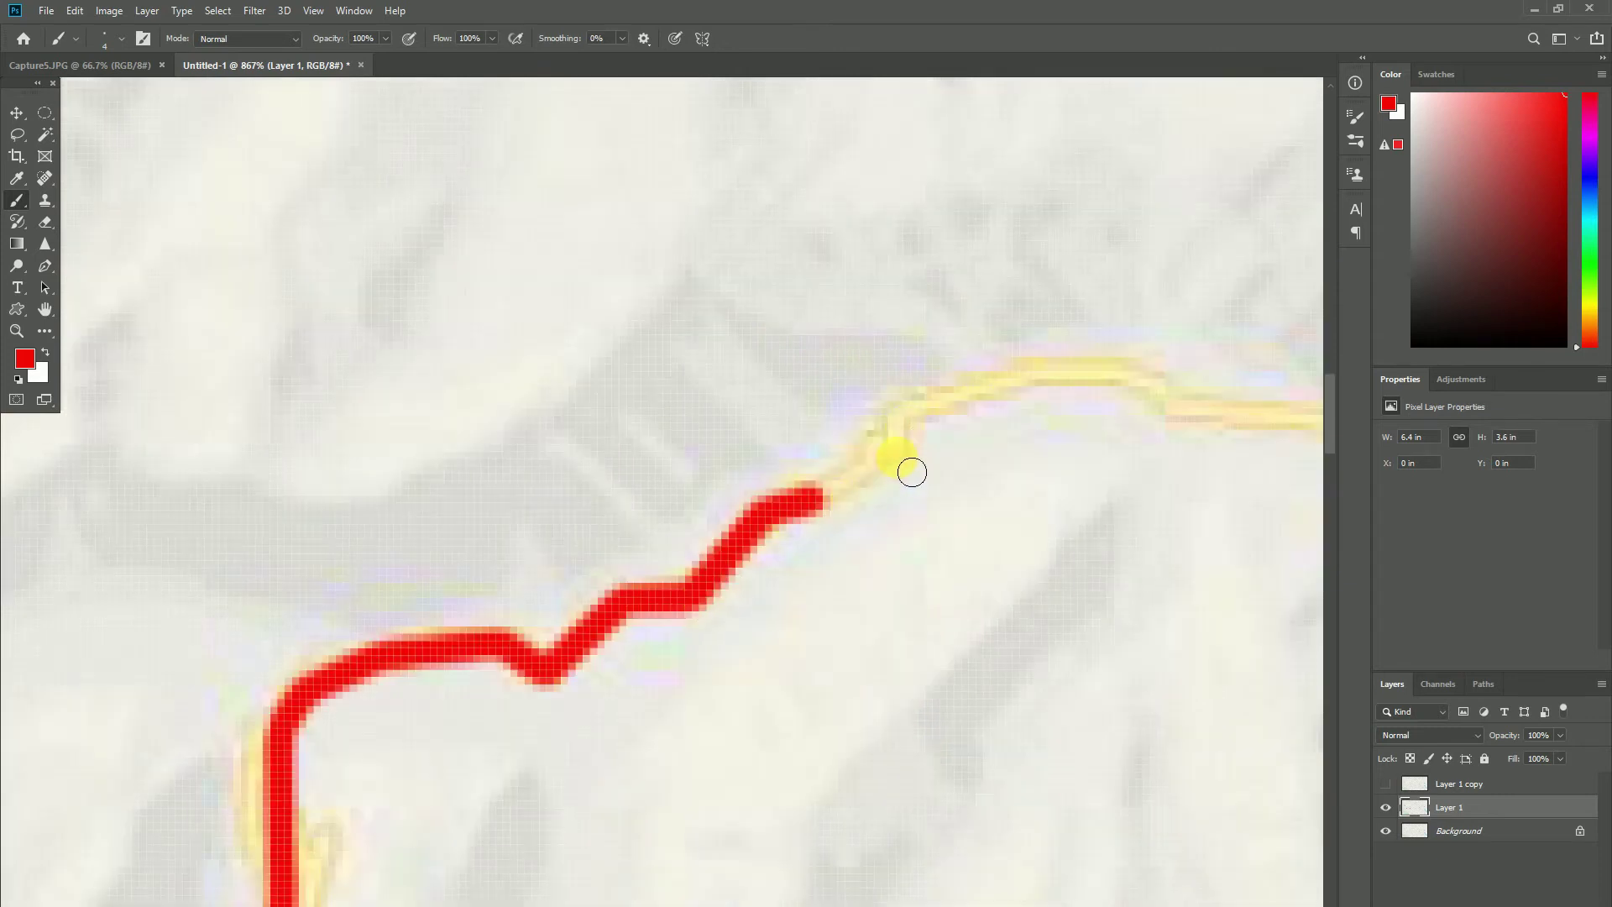
left_click_drag(809, 493, 1157, 361)
Step: Extend the red route along the road past Durbuk and finish it near Lukung
scroll(1156, 361, "down", 1)
scroll(752, 537, "up", 1)
left_click_drag(751, 536, 1162, 389)
scroll(839, 453, "down", 2)
scroll(781, 526, "down", 3)
scroll(781, 526, "up", 3)
scroll(816, 369, "up", 3)
scroll(708, 450, "down", 2)
left_click_drag(617, 397, 737, 505)
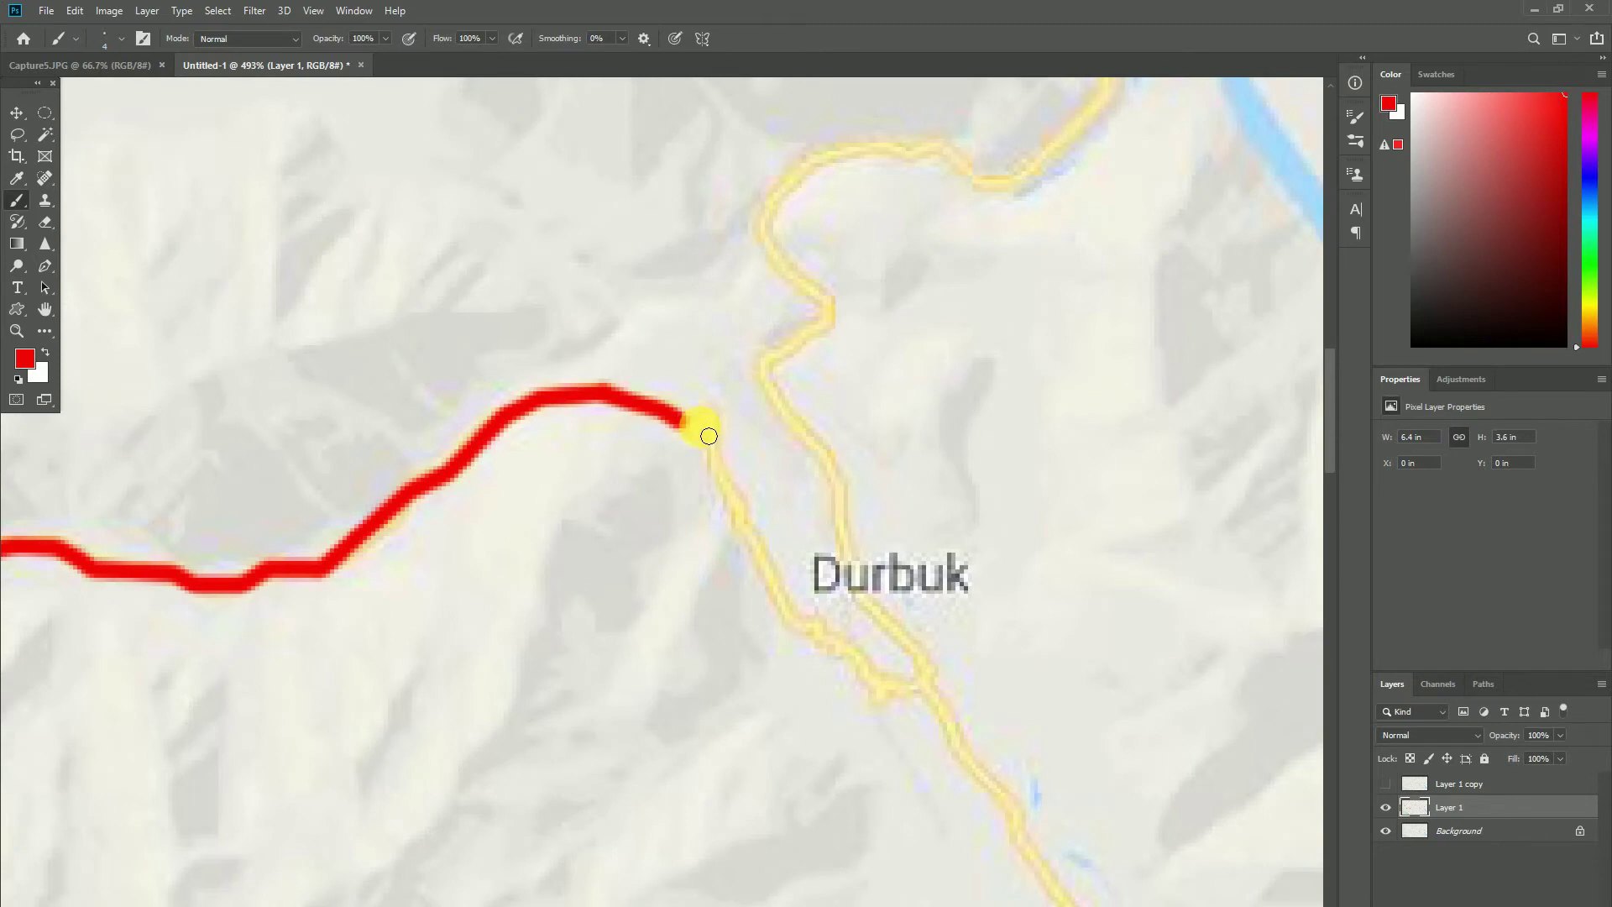
scroll(979, 565, "down", 3)
scroll(759, 436, "up", 2)
scroll(759, 436, "up", 2)
mouse_move(595, 147)
left_mouse_down()
mouse_move(905, 492)
mouse_move(1073, 809)
mouse_move(500, 403)
mouse_move(1005, 359)
mouse_move(1187, 277)
mouse_move(1290, 345)
left_mouse_up()
scroll(1289, 345, "right", 5)
mouse_move(576, 421)
left_mouse_down()
mouse_move(713, 587)
mouse_move(926, 722)
mouse_move(1098, 789)
left_mouse_up()
scroll(688, 625, "up", 1)
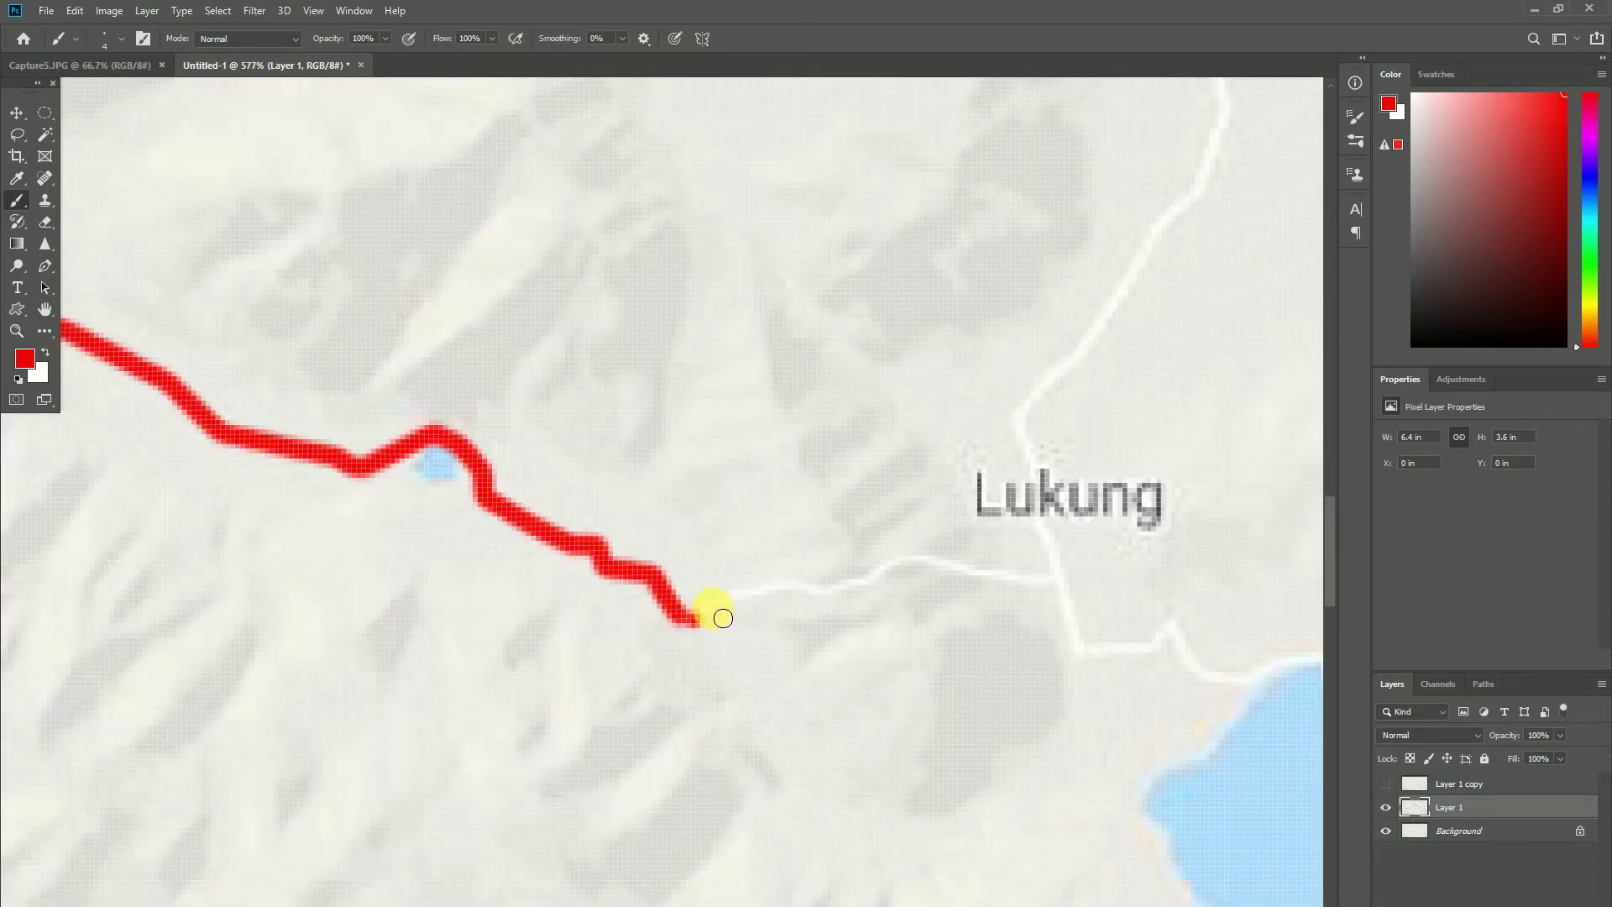
mouse_move(768, 604)
left_mouse_down()
mouse_move(914, 568)
mouse_move(1061, 587)
left_mouse_up()
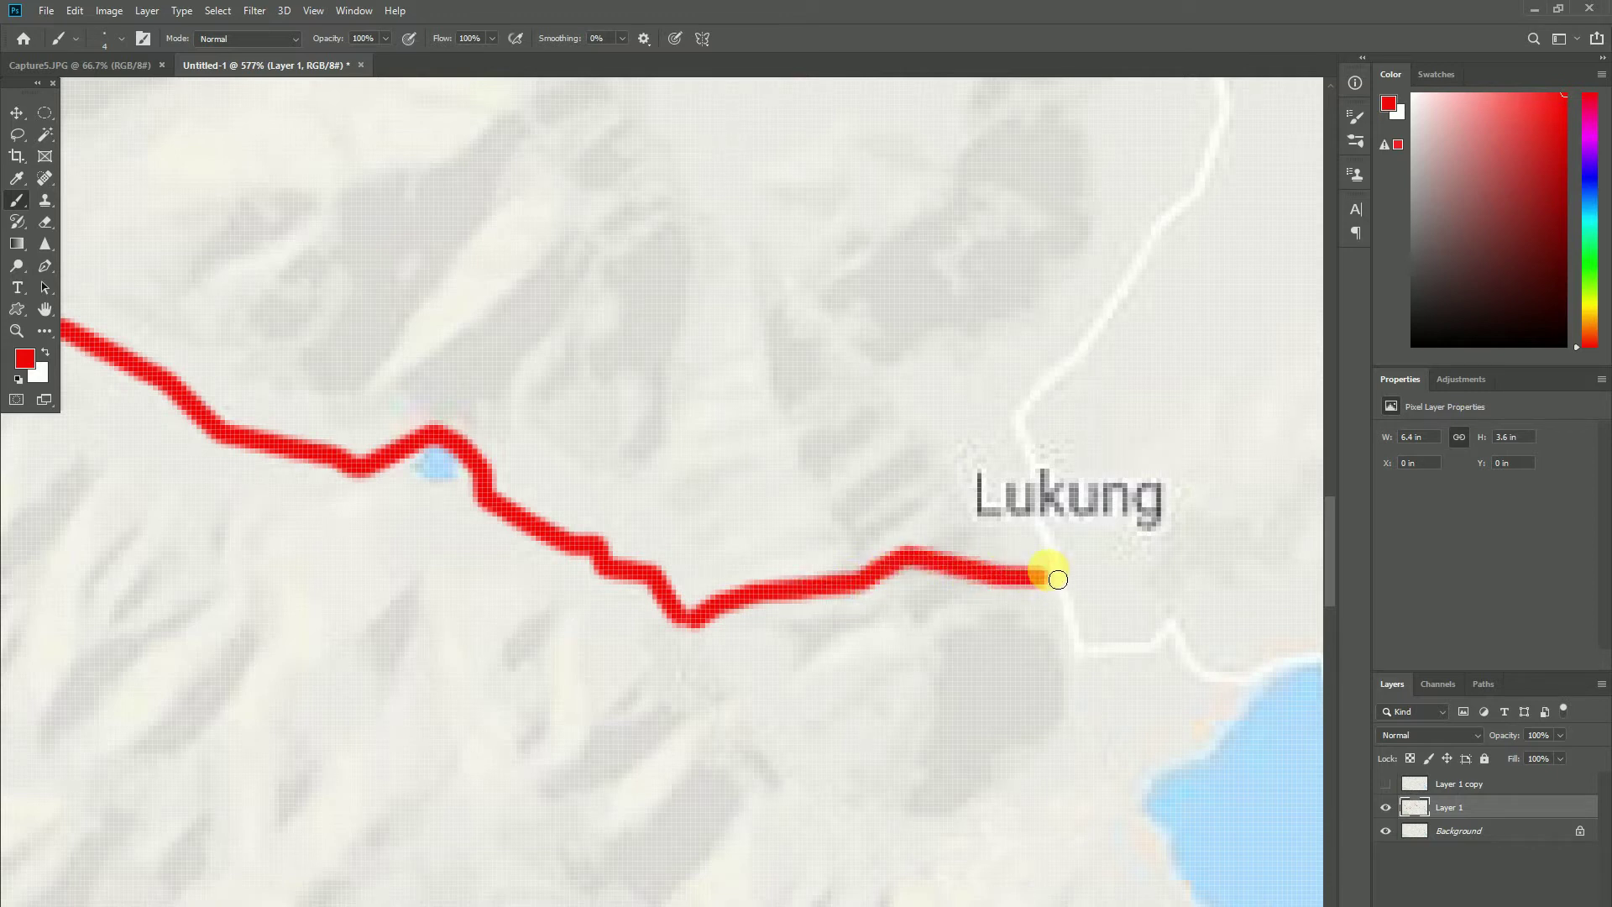
Step: Box-select the Choglamsar, Shey and Thiksey place labels along the route
key("ctrl+0")
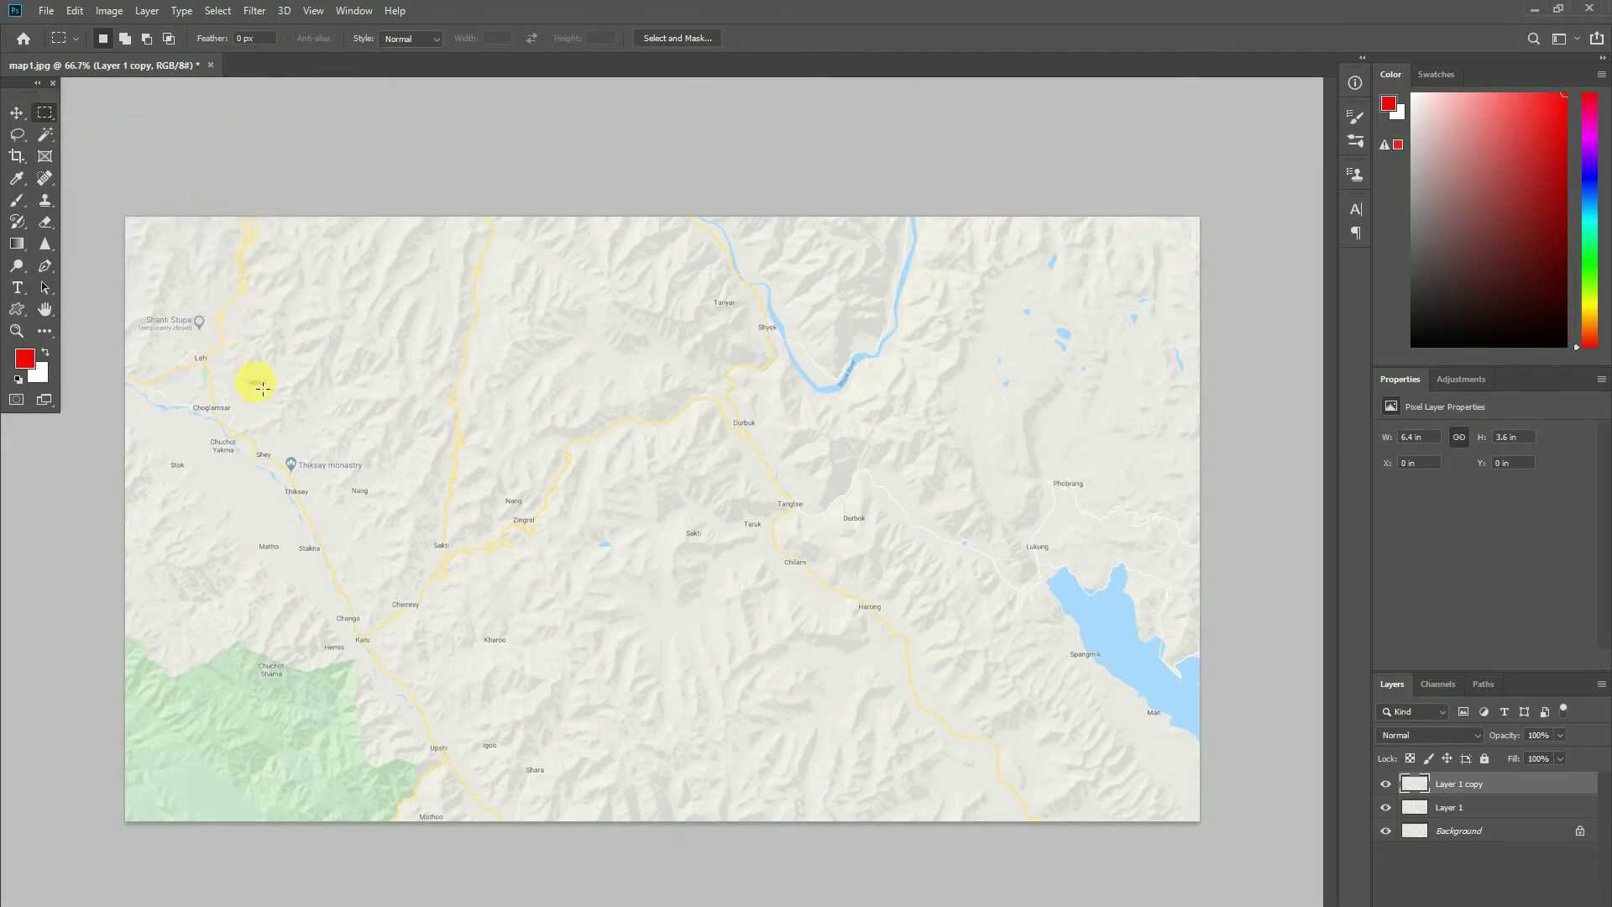
scroll(252, 401, "up", 3)
scroll(245, 389, "up", 2)
mouse_move(282, 439)
left_mouse_down()
mouse_move(702, 425)
mouse_move(740, 480)
mouse_move(770, 474)
mouse_move(709, 374)
mouse_move(671, 359)
mouse_move(672, 373)
left_mouse_up()
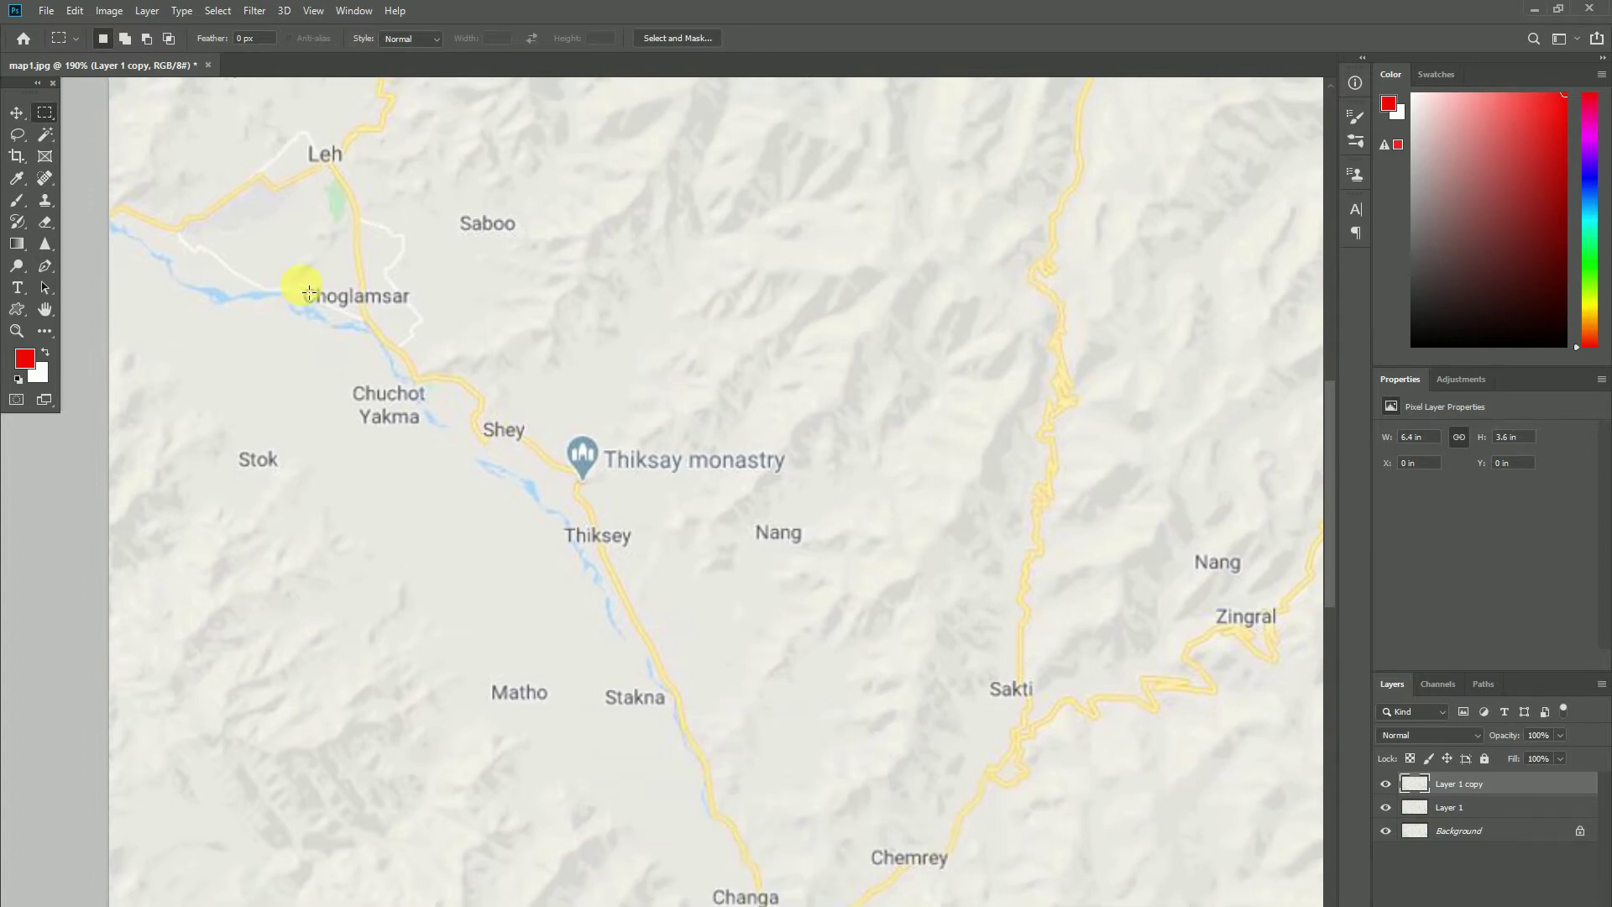
left_click_drag(300, 284, 422, 316)
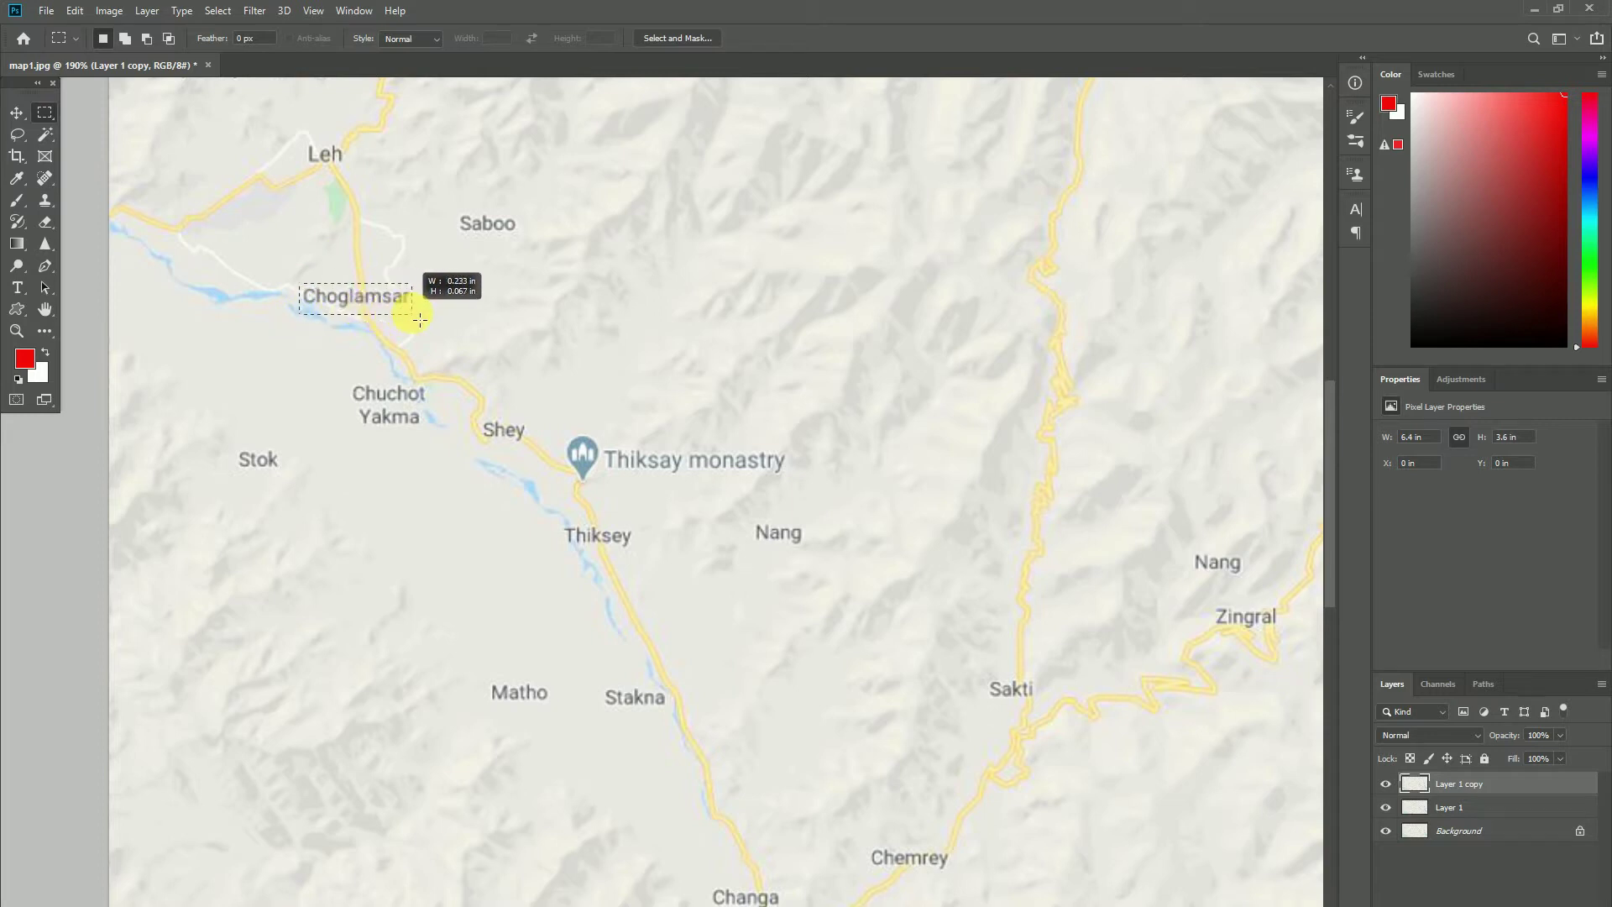
left_click_drag(422, 316, 418, 311)
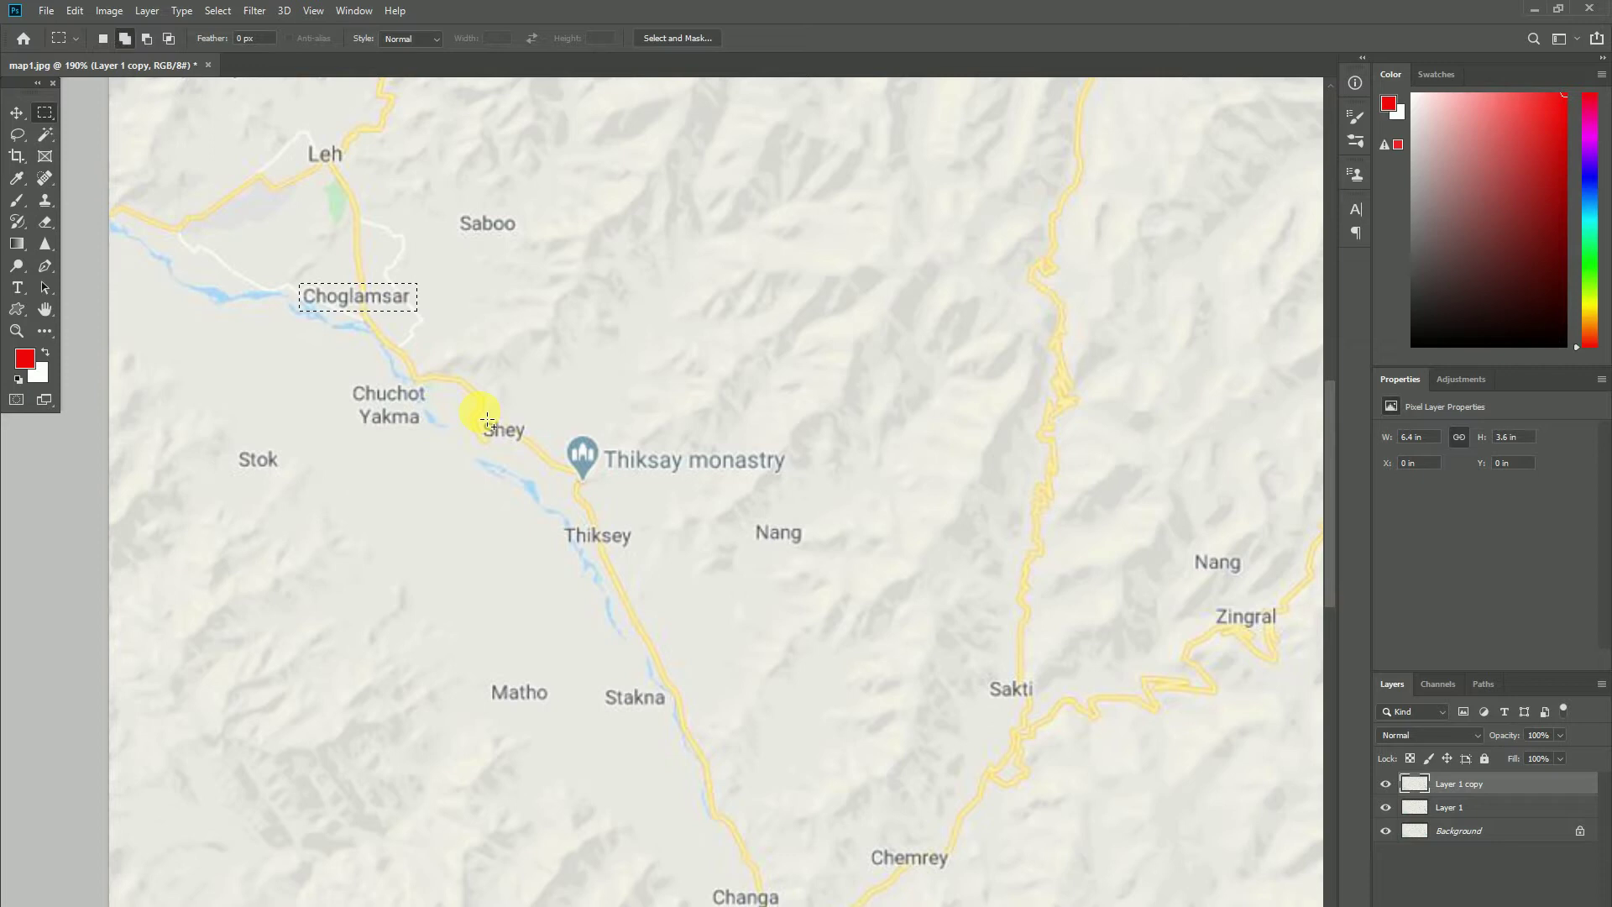
mouse_move(475, 410)
left_mouse_down()
mouse_move(541, 460)
mouse_move(537, 447)
left_mouse_up()
left_click_drag(557, 521, 642, 558)
Step: Add the Chemrey and Zingral labels to the selection
scroll(722, 743, "down", 5)
key("shift")
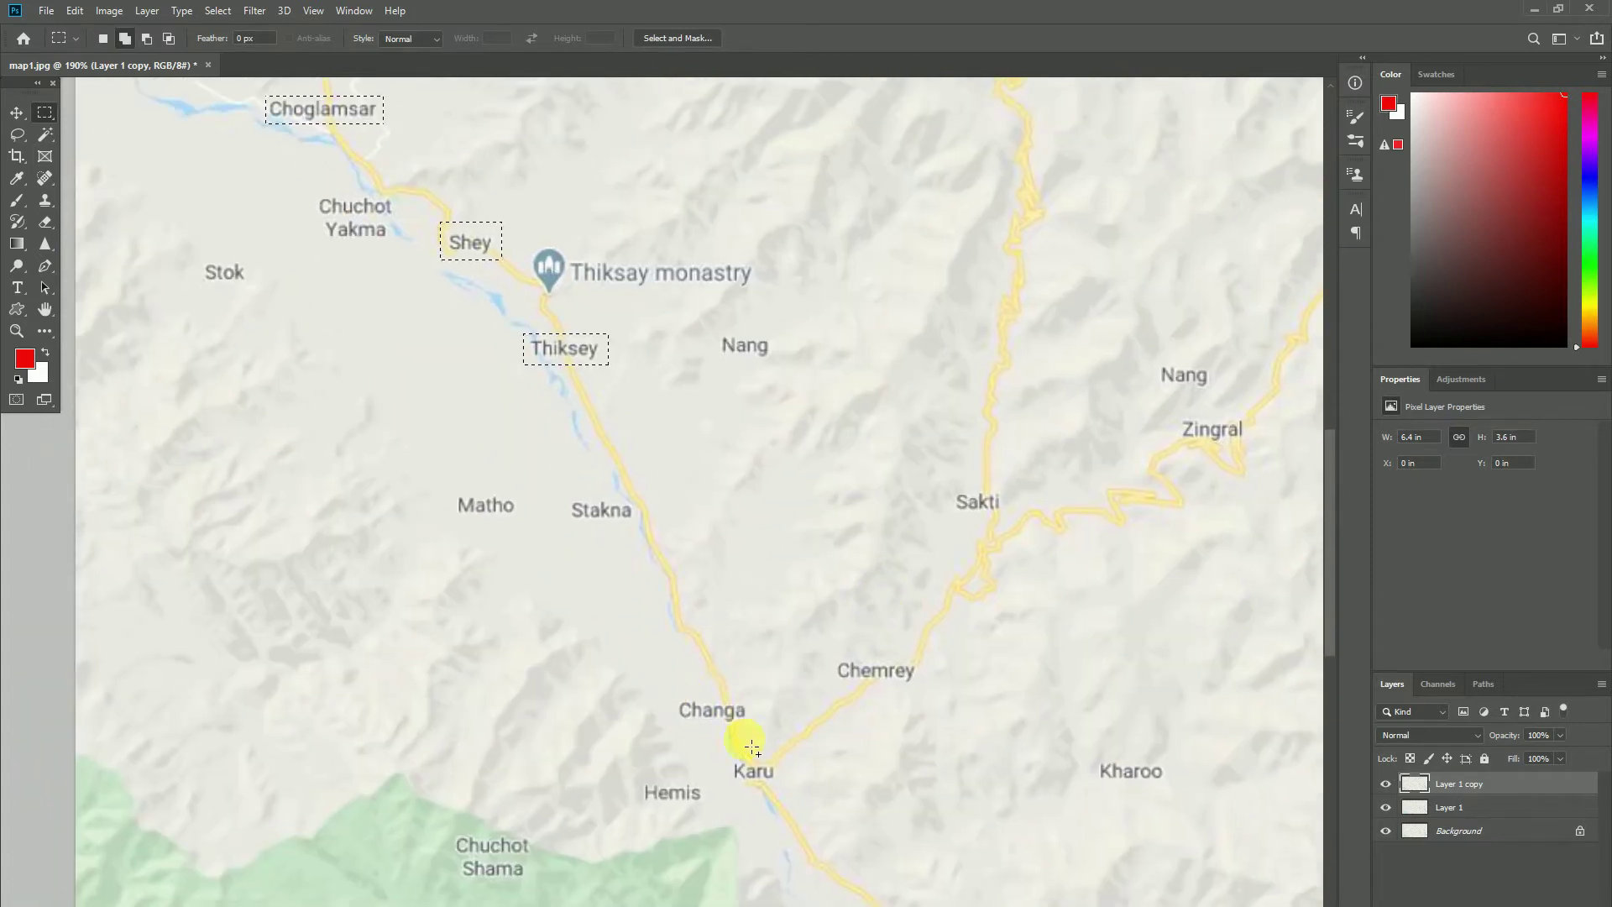
left_click_drag(844, 668, 922, 689)
scroll(940, 546, "right", 8)
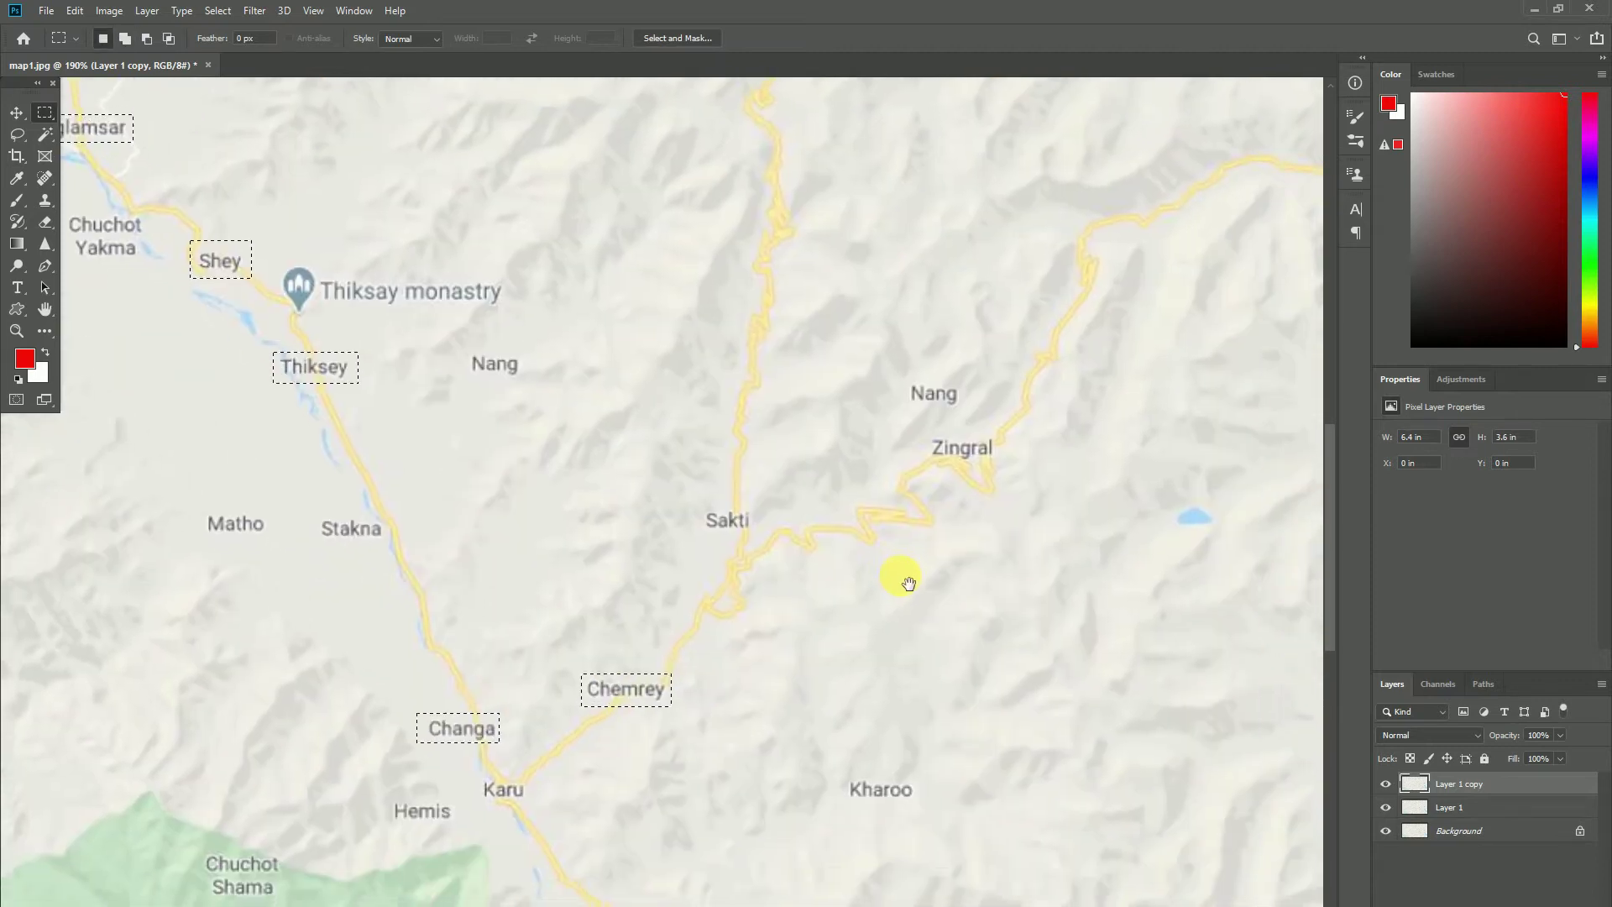
left_click_drag(864, 438, 944, 482)
scroll(1036, 435, "right", 8)
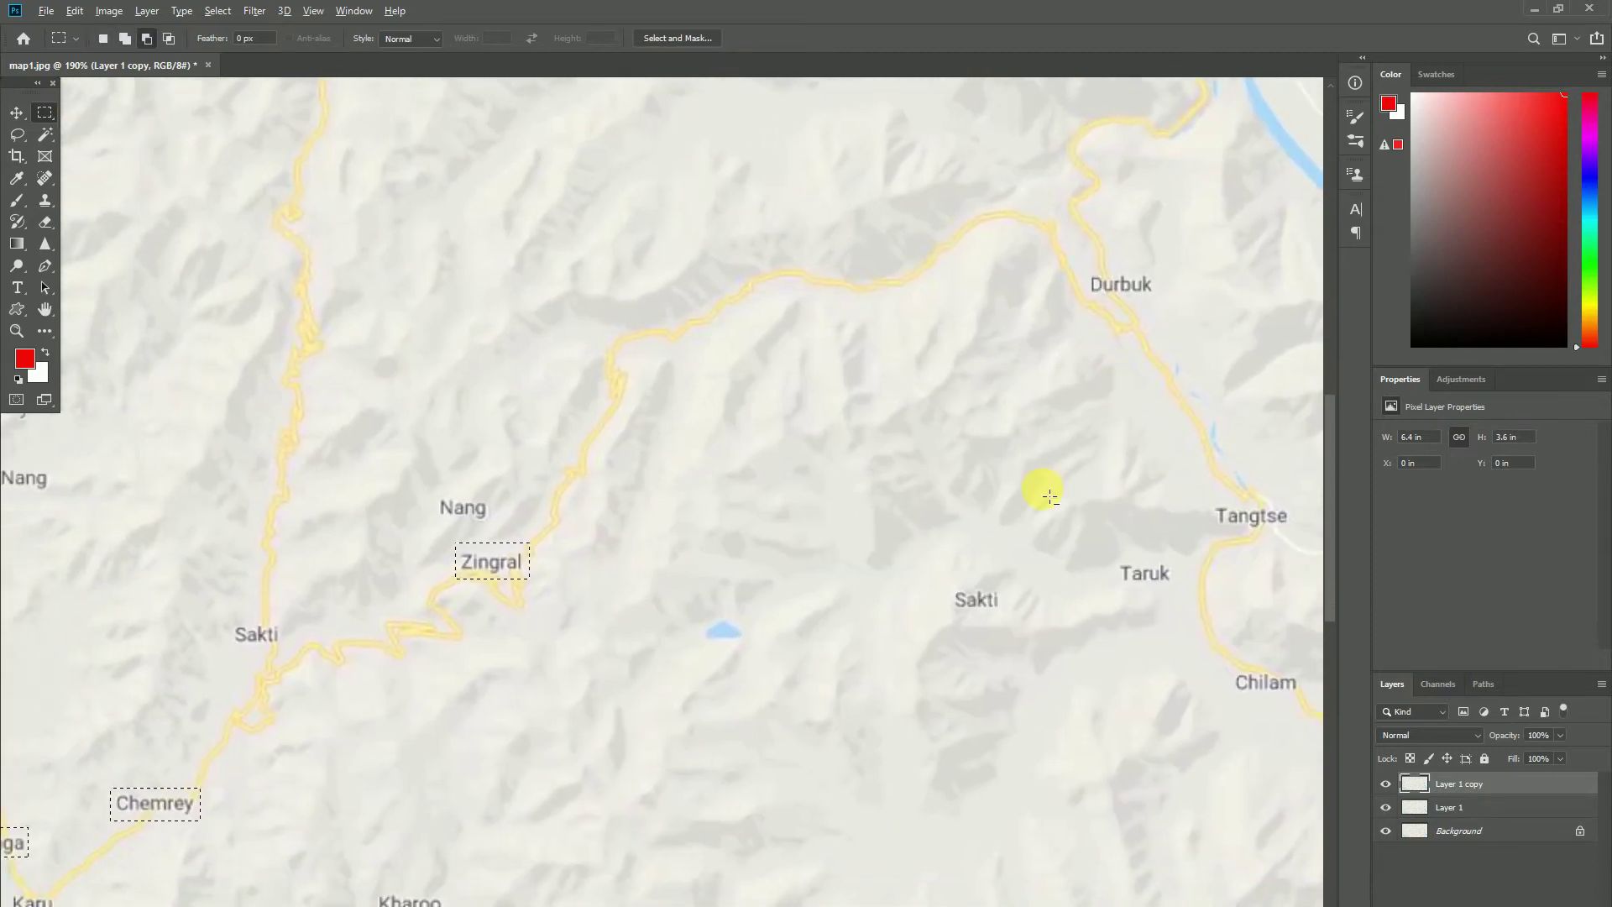
scroll(554, 502, "down", 3)
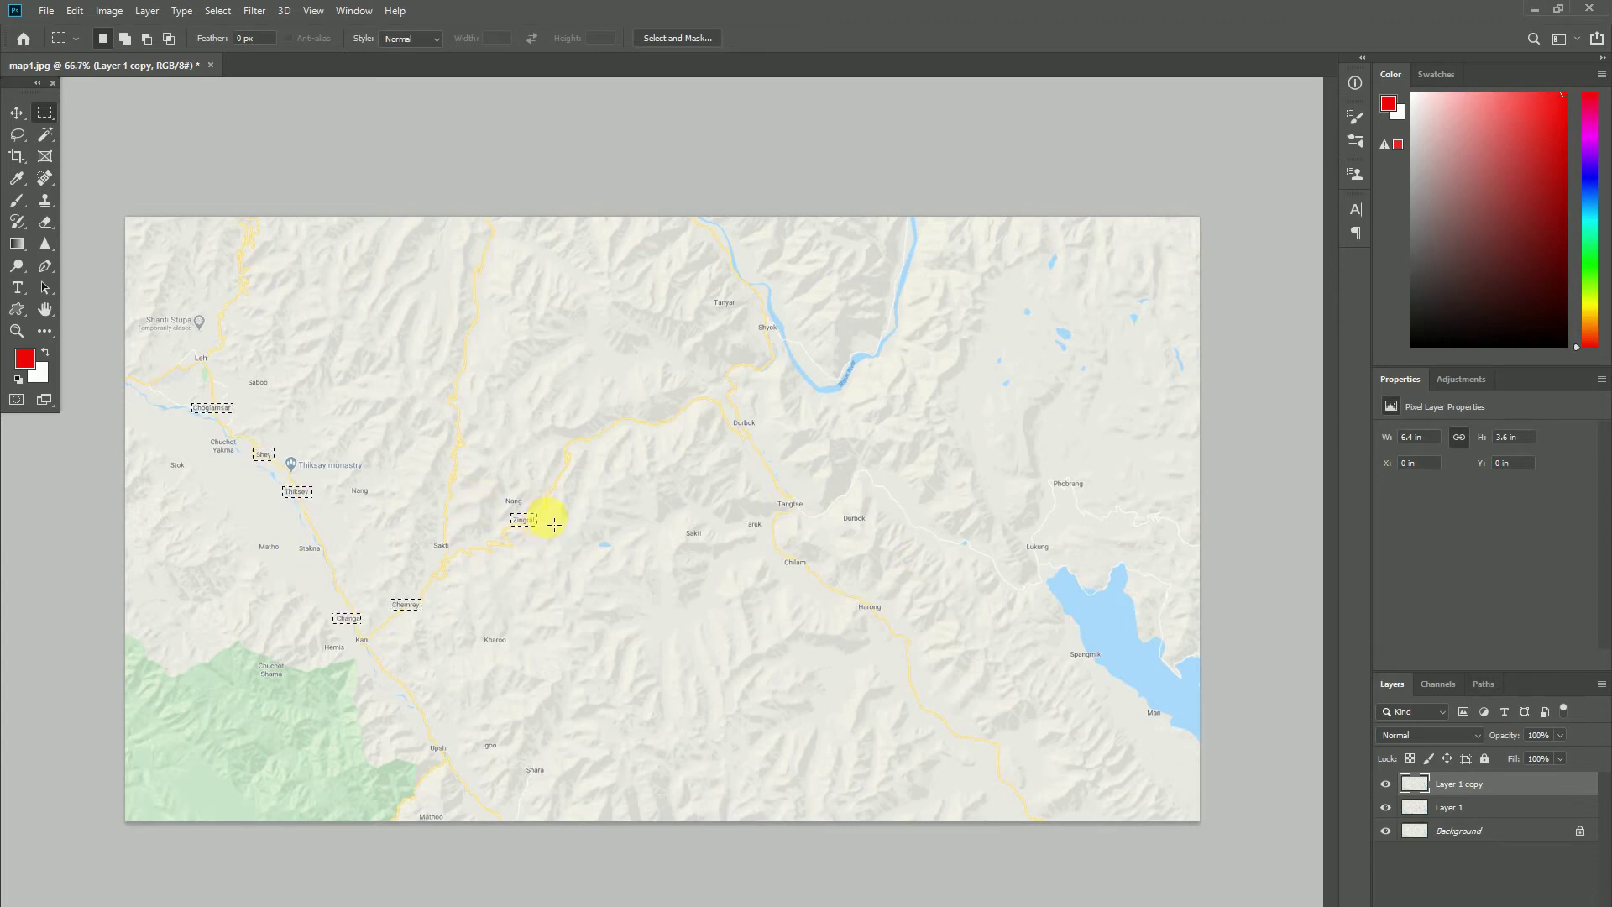
Step: Invert the selection and delete everything on Layer 1 copy except the place labels
right_click(538, 528)
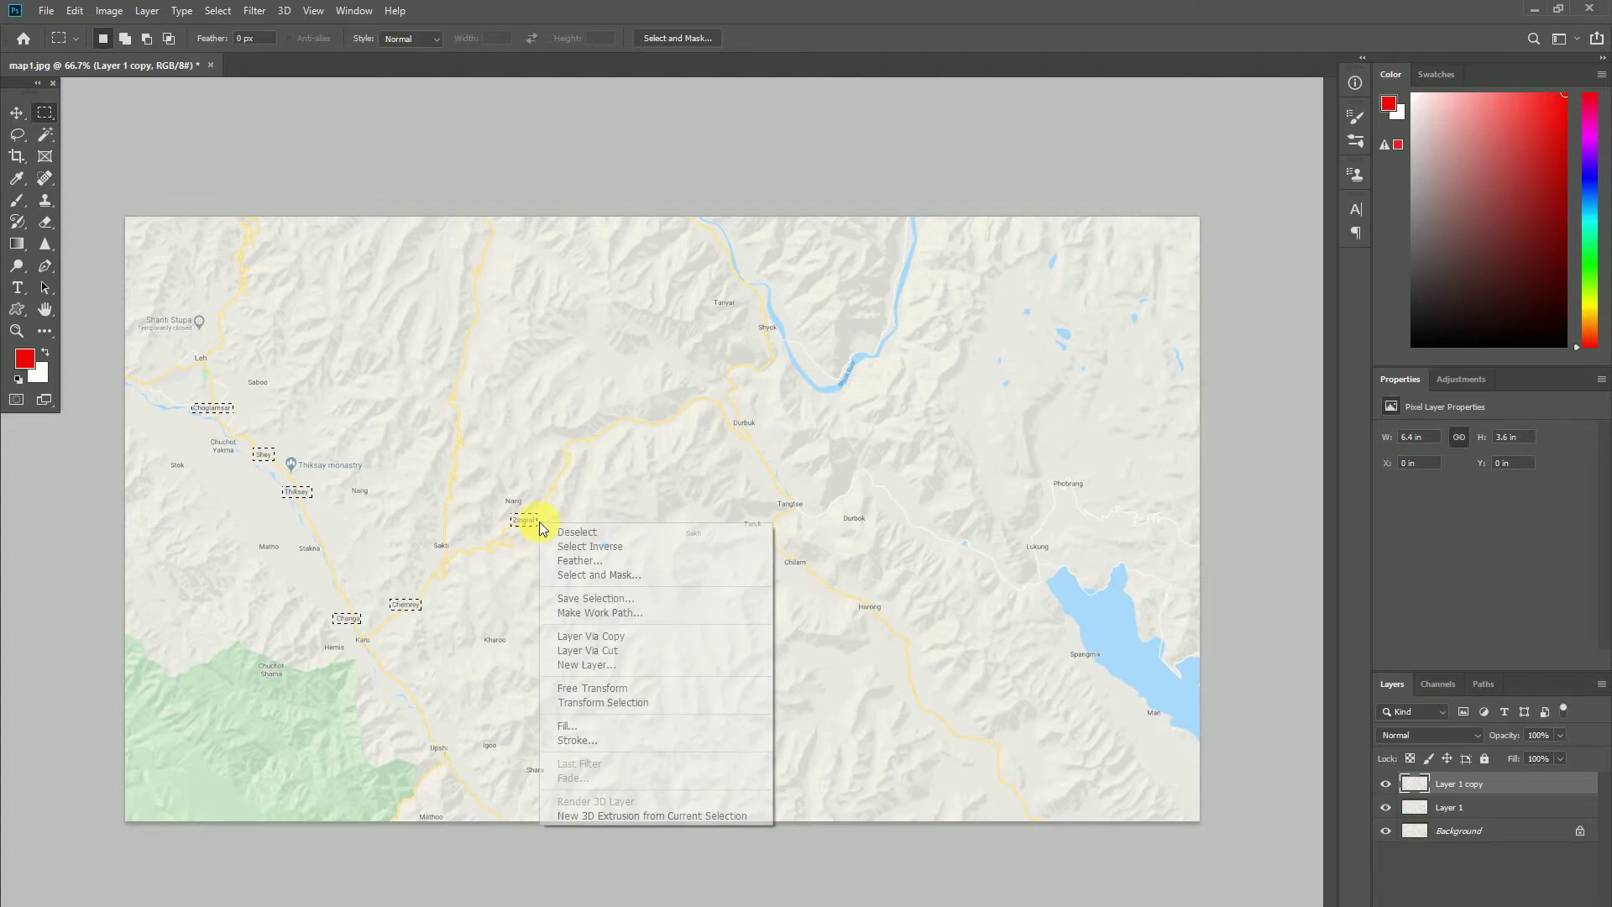
left_click(629, 548)
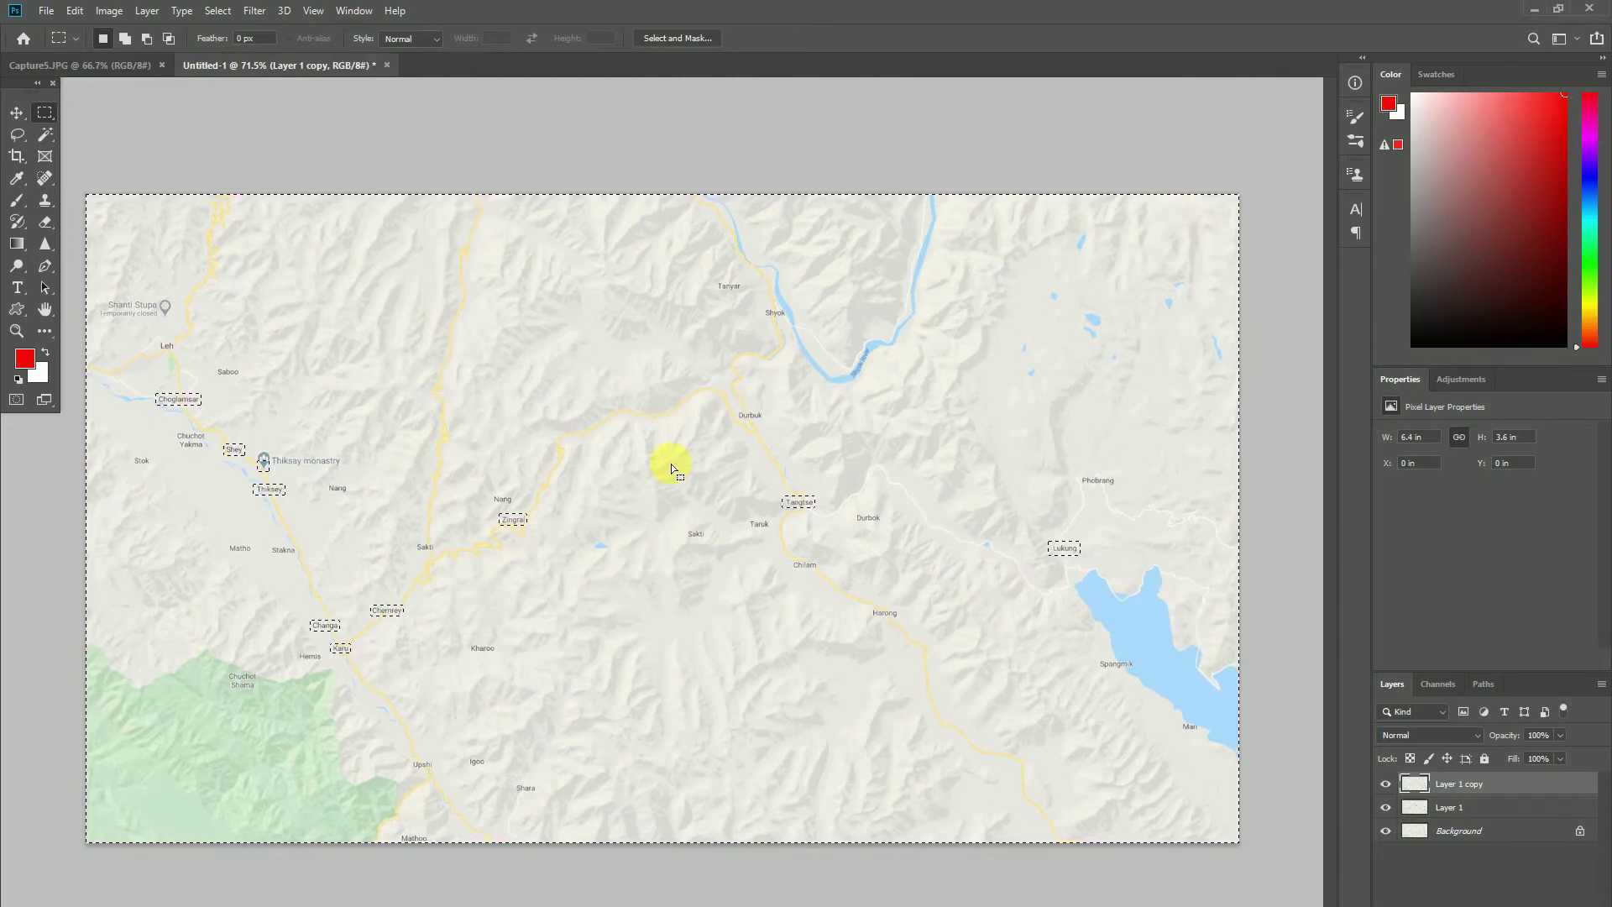
key("Delete")
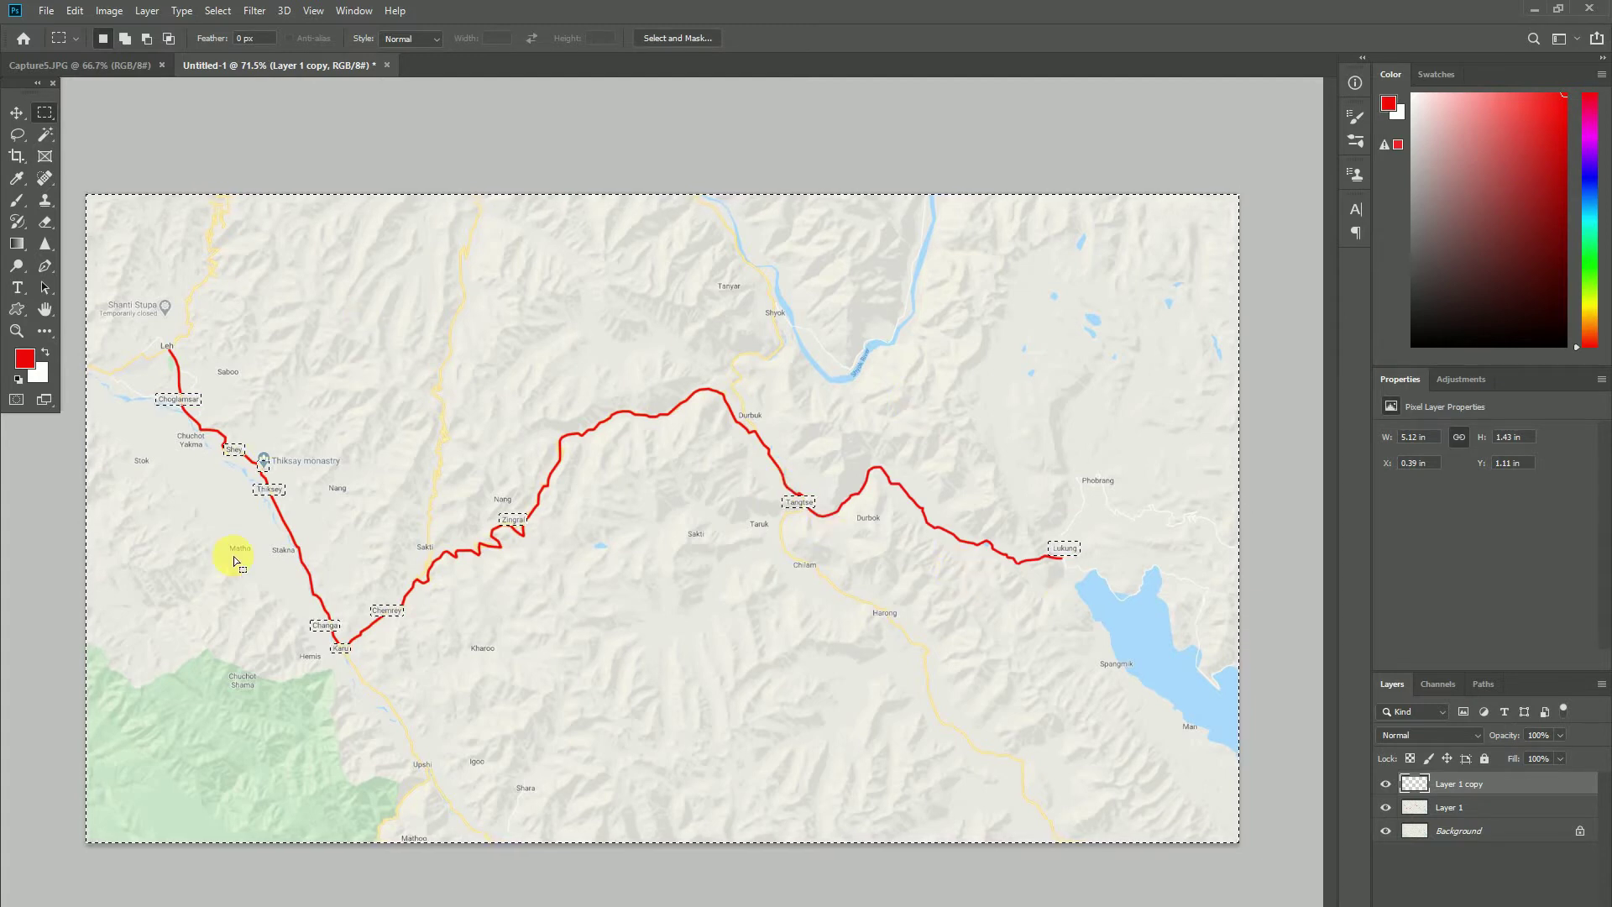
Step: Save the route map as JPEG 'map 2' at quality 12, then hide Layer 1 copy and Layer 1
left_click(47, 11)
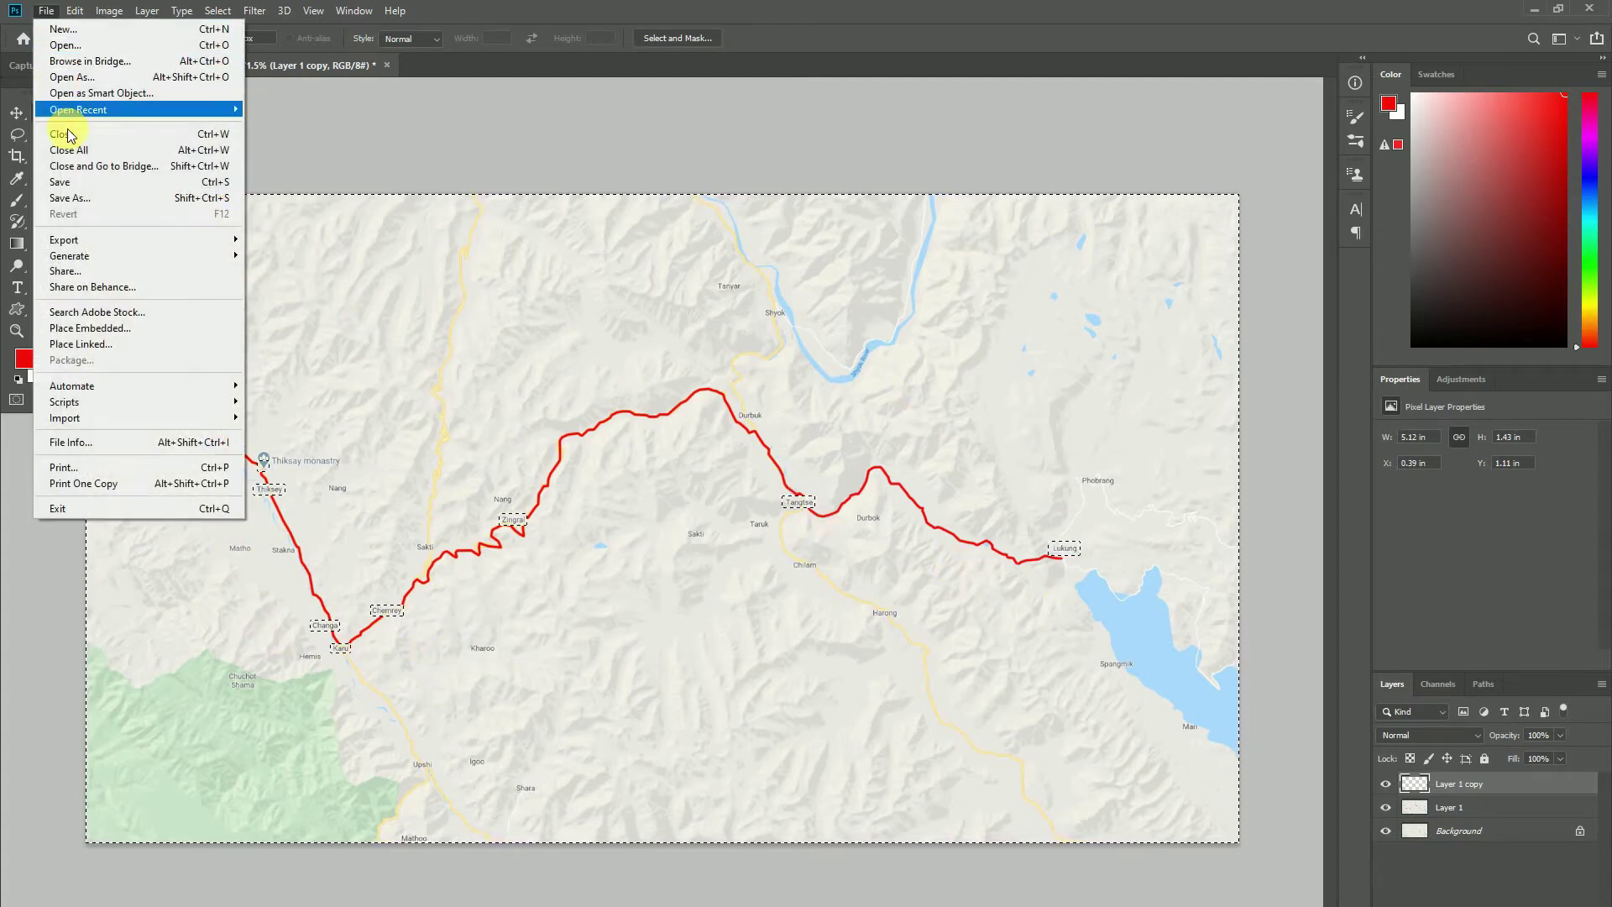
left_click(95, 200)
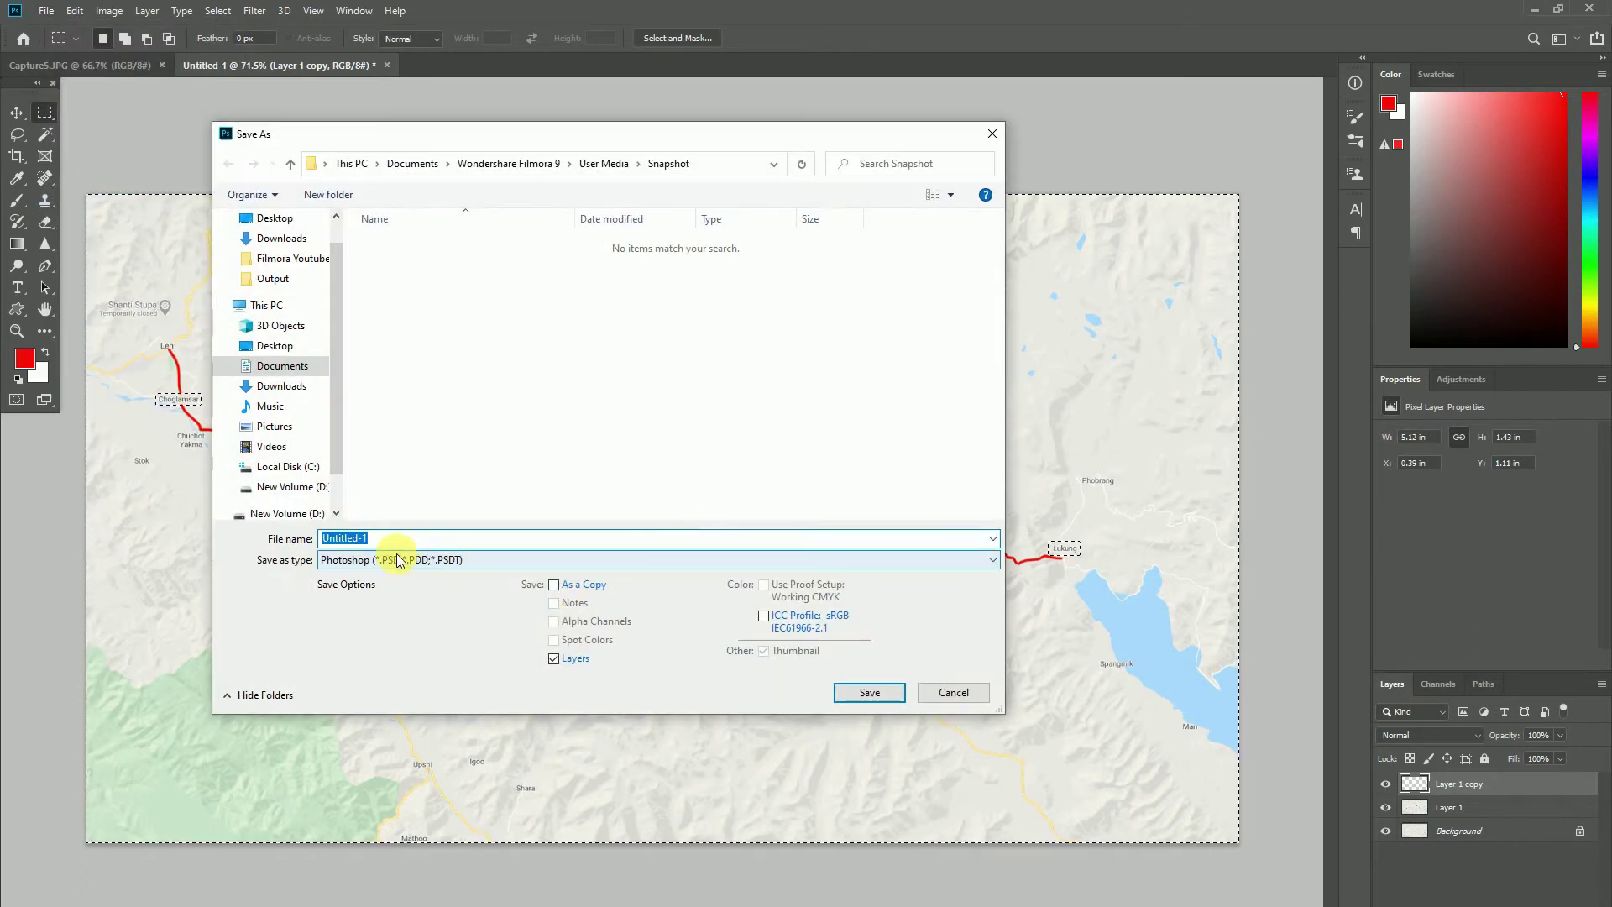
left_click(424, 561)
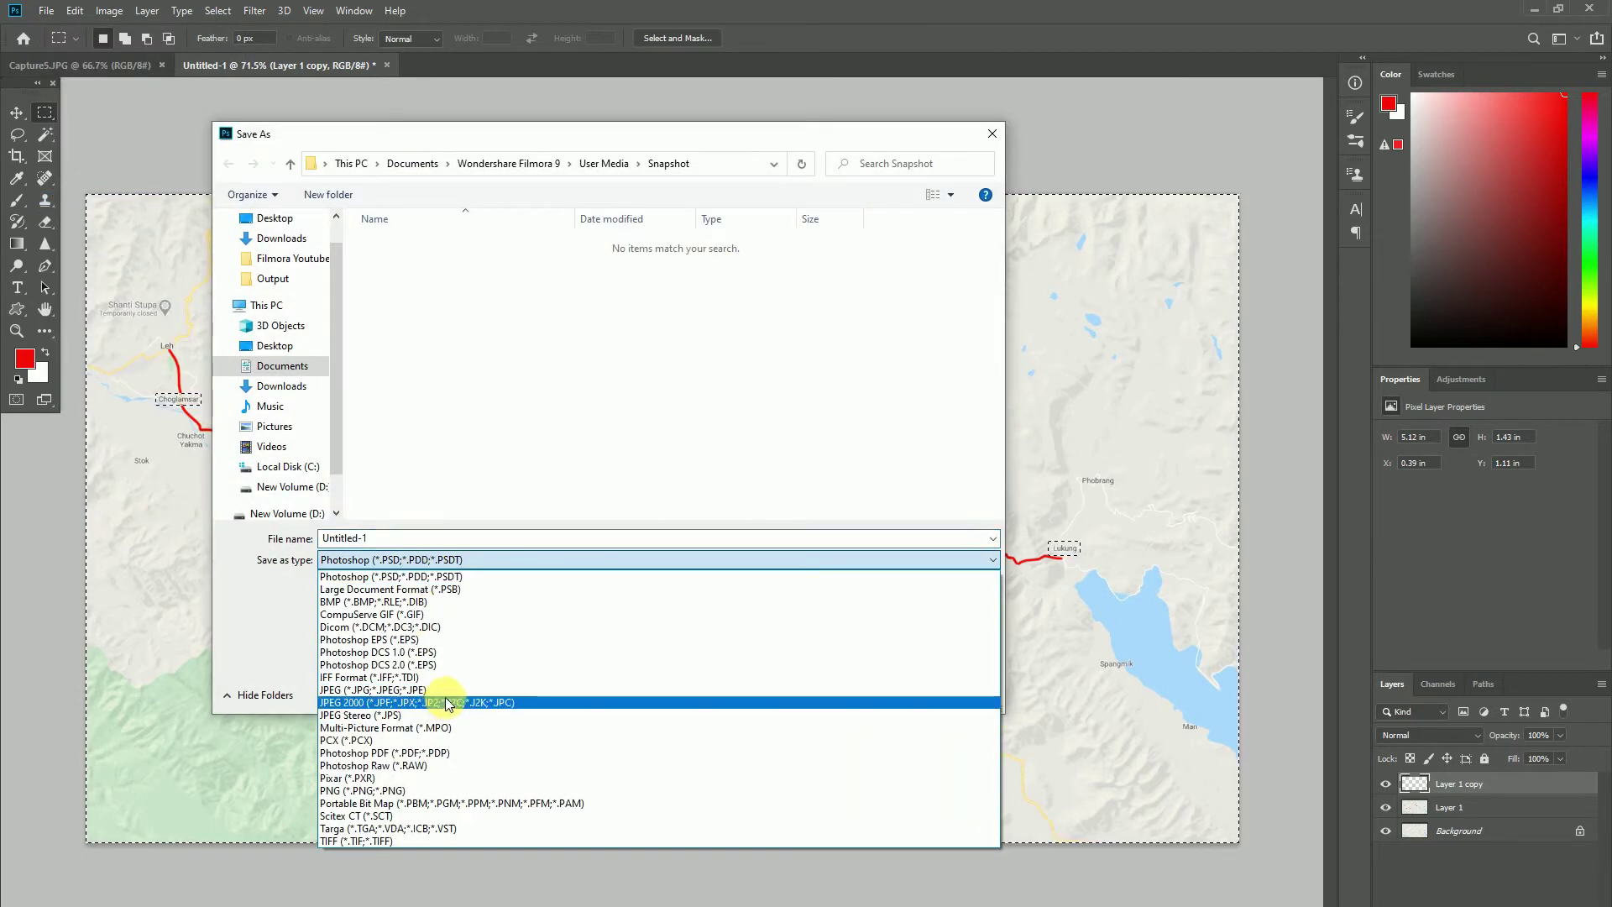
left_click(467, 690)
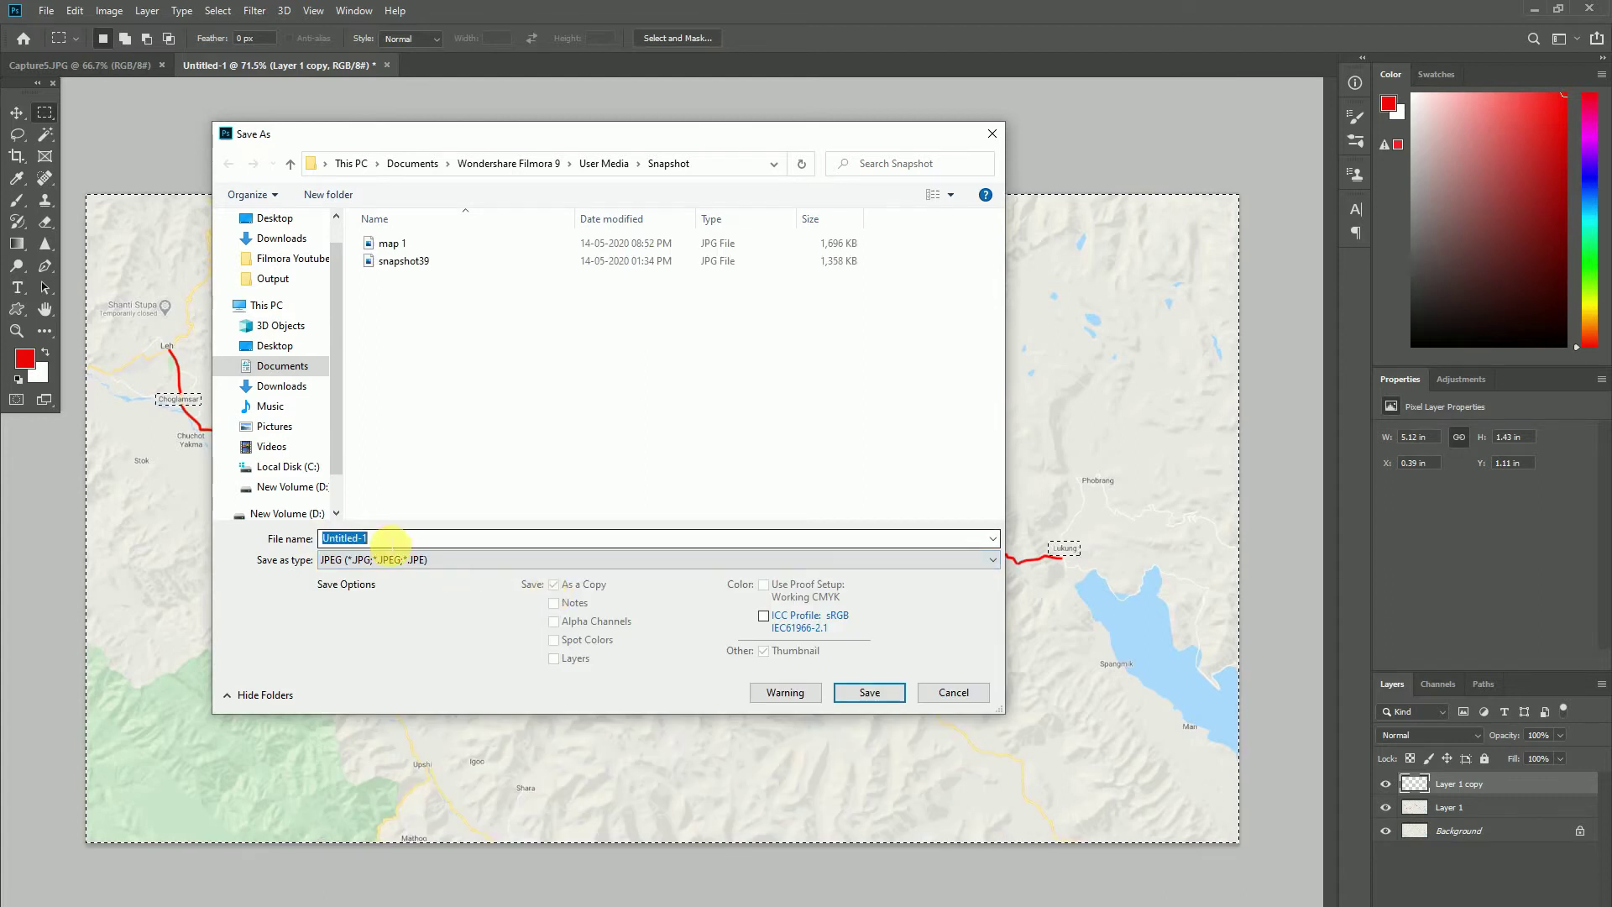
type("map")
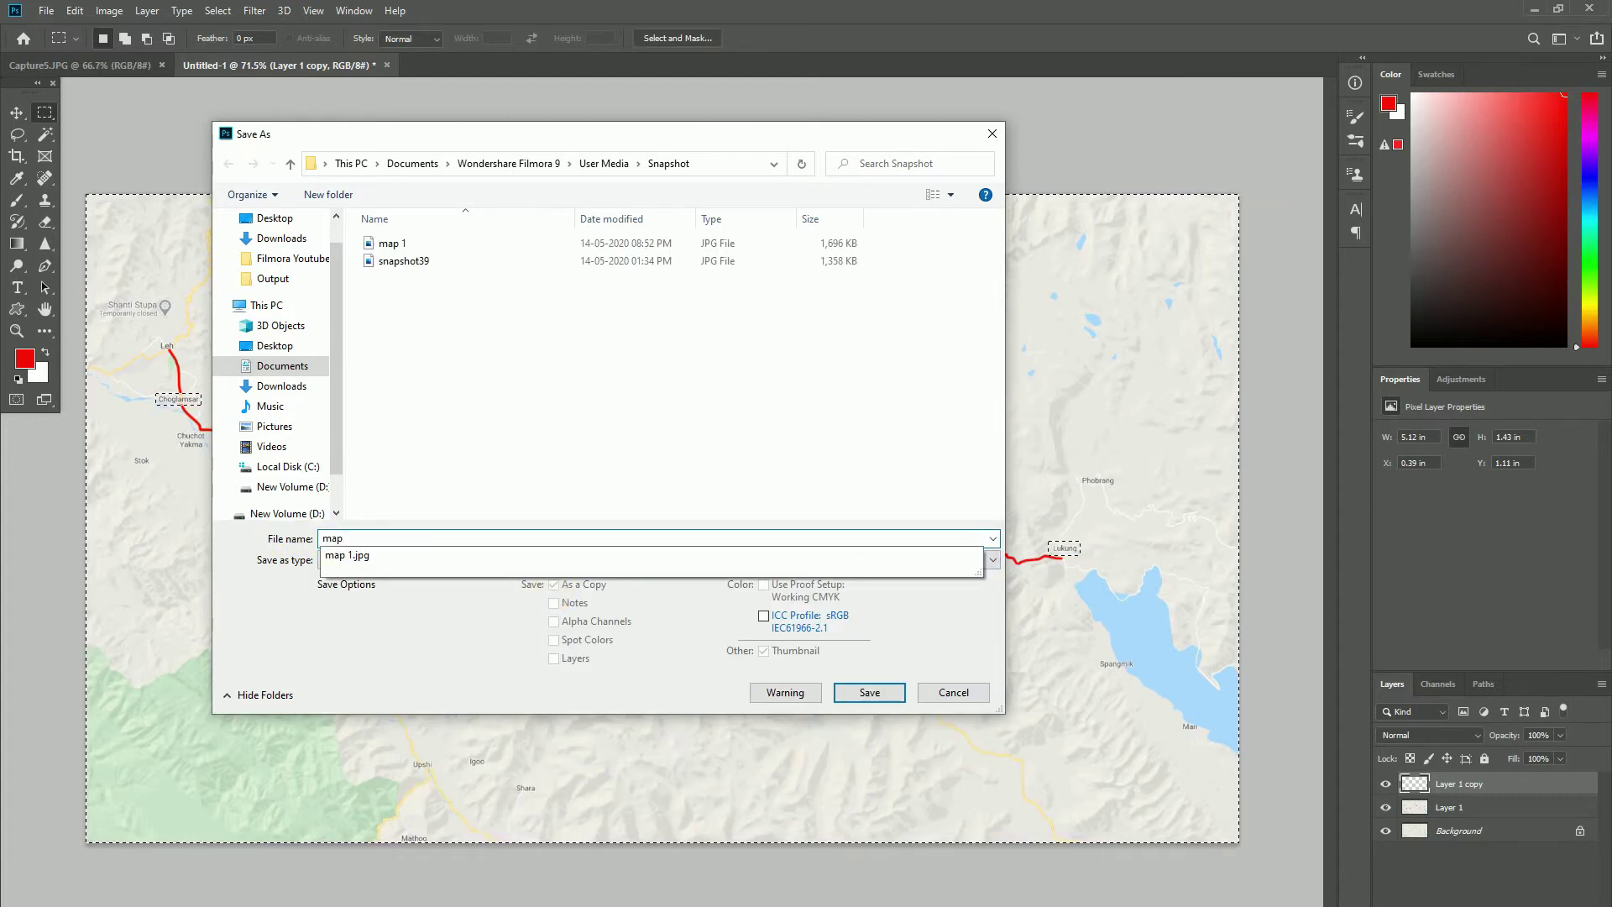
type(" 2")
key("Return")
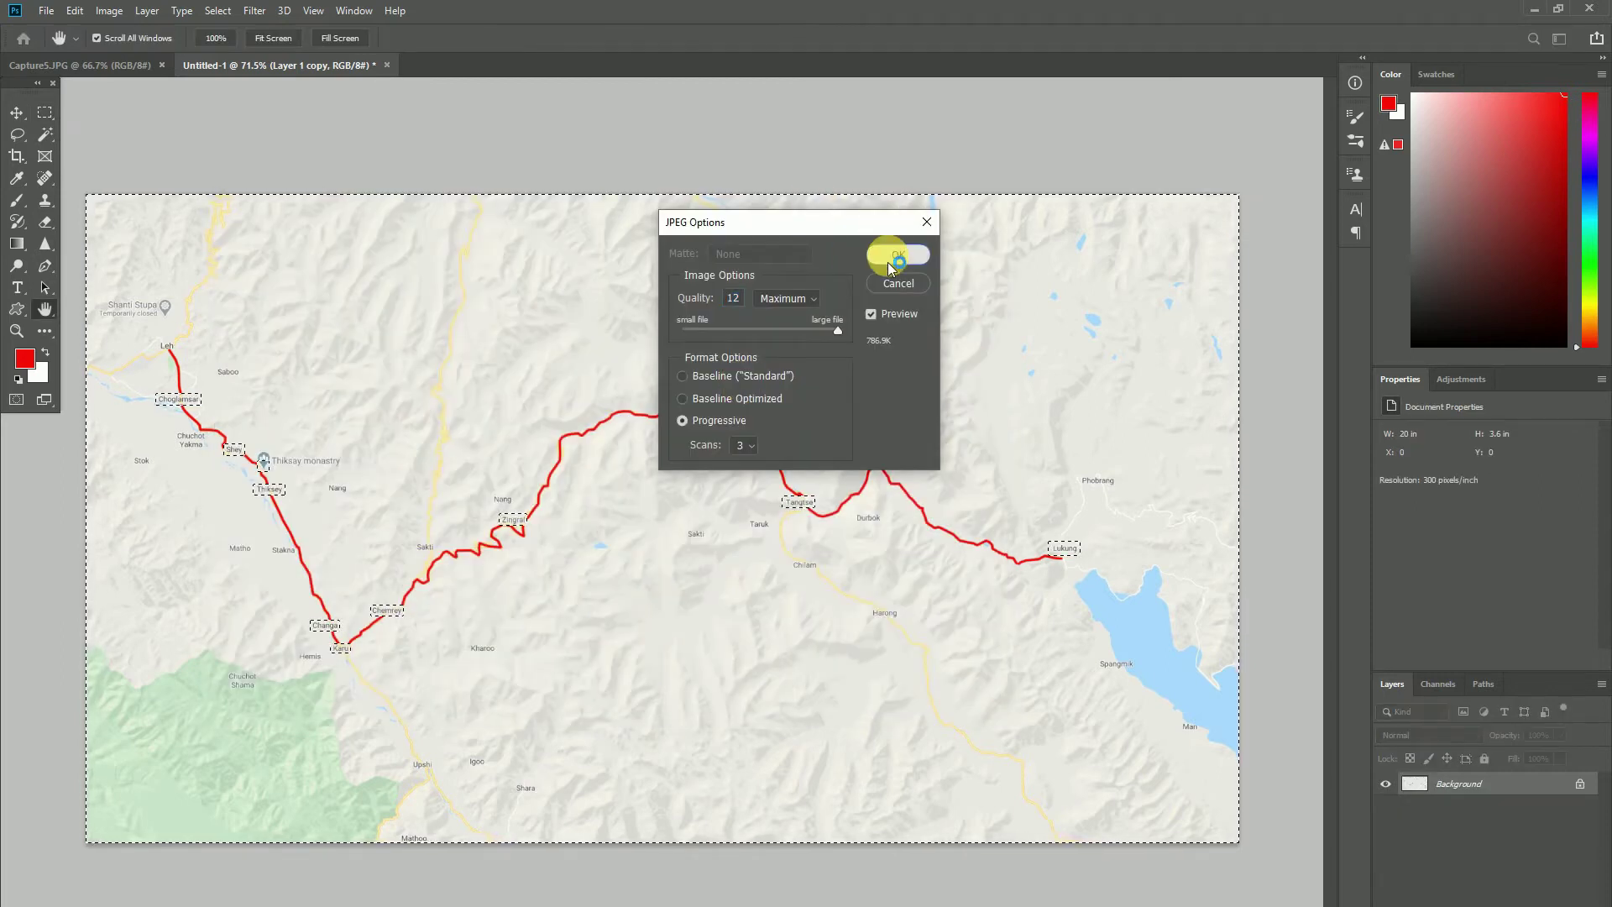
left_click(895, 254)
left_click(1385, 783)
left_click(1387, 808)
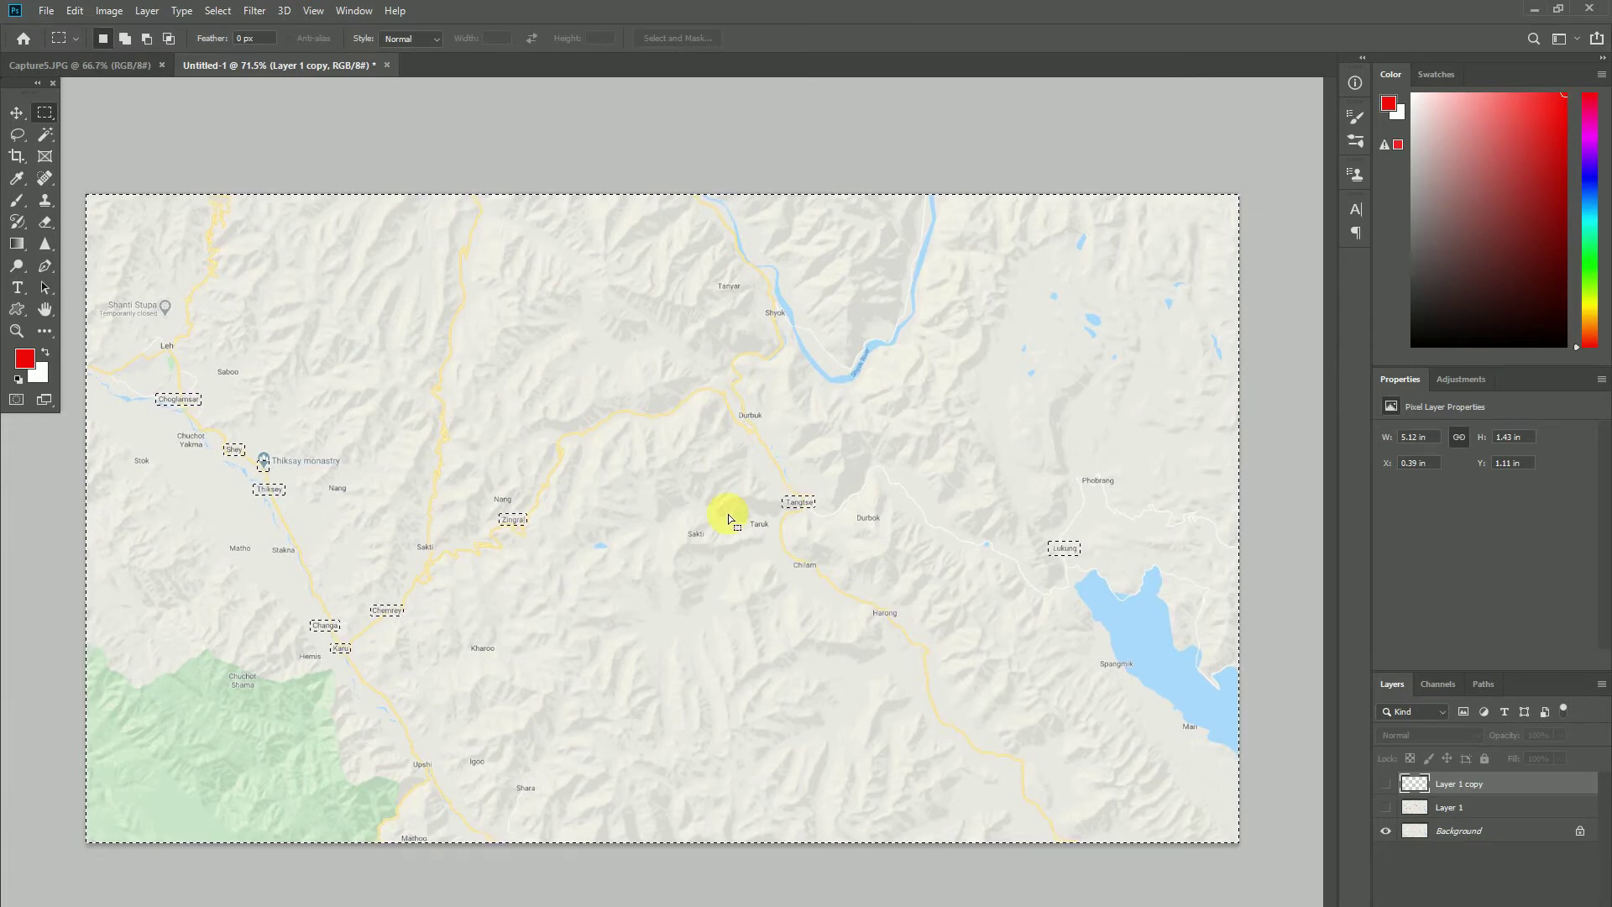
Step: Save the route-free map as JPEG 'map1' in the Snapshot folder at quality 12
left_click(46, 11)
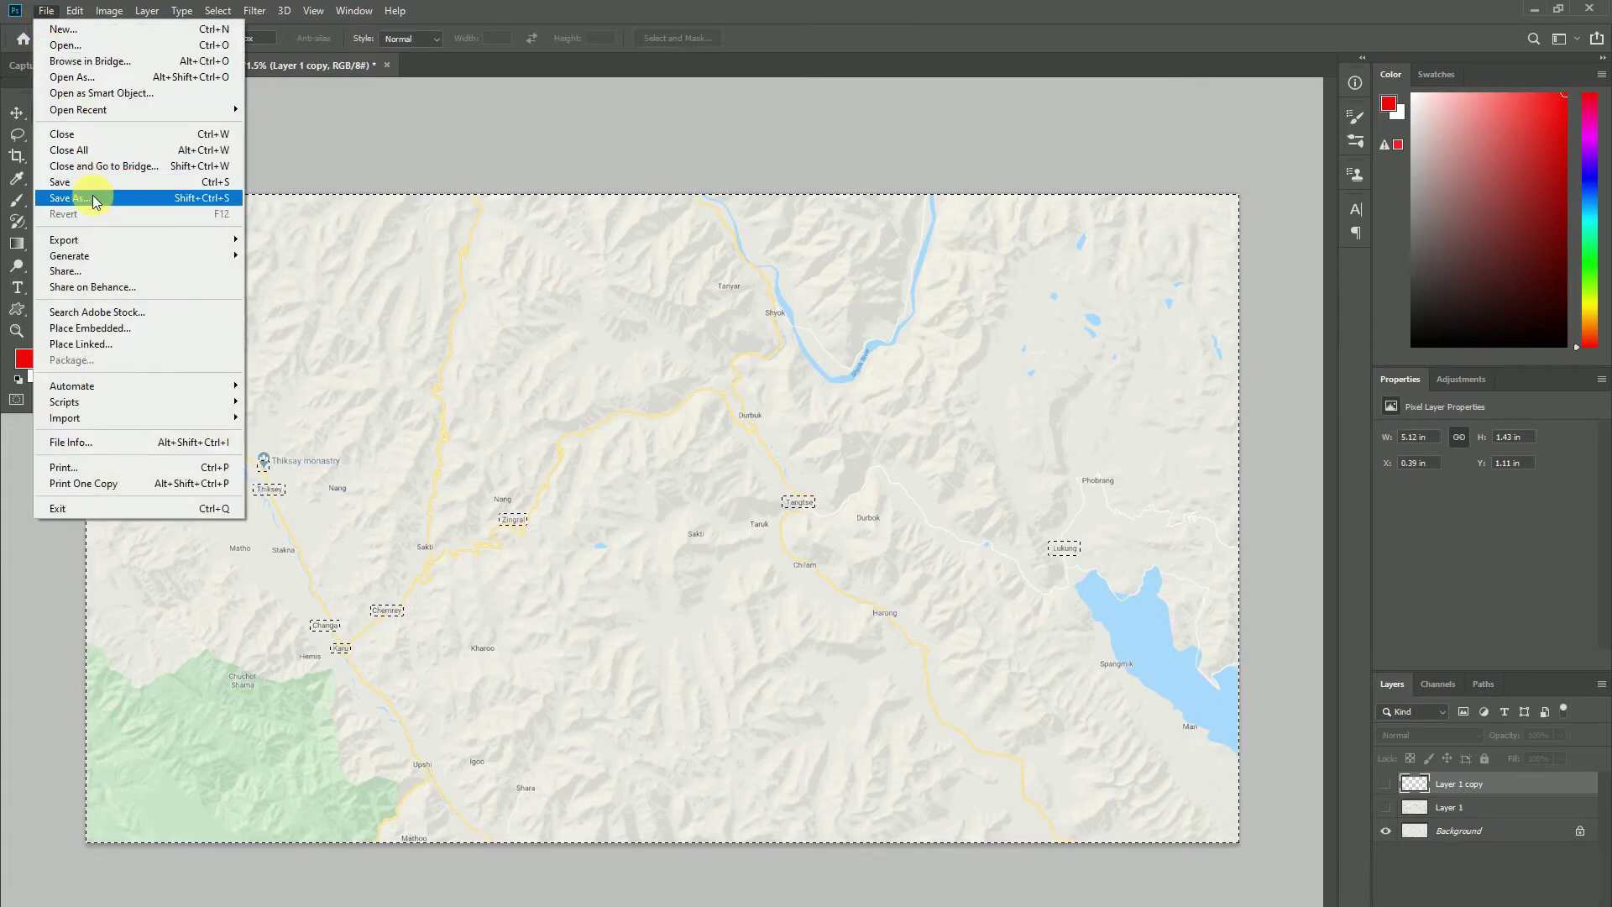
left_click(70, 198)
left_click(406, 561)
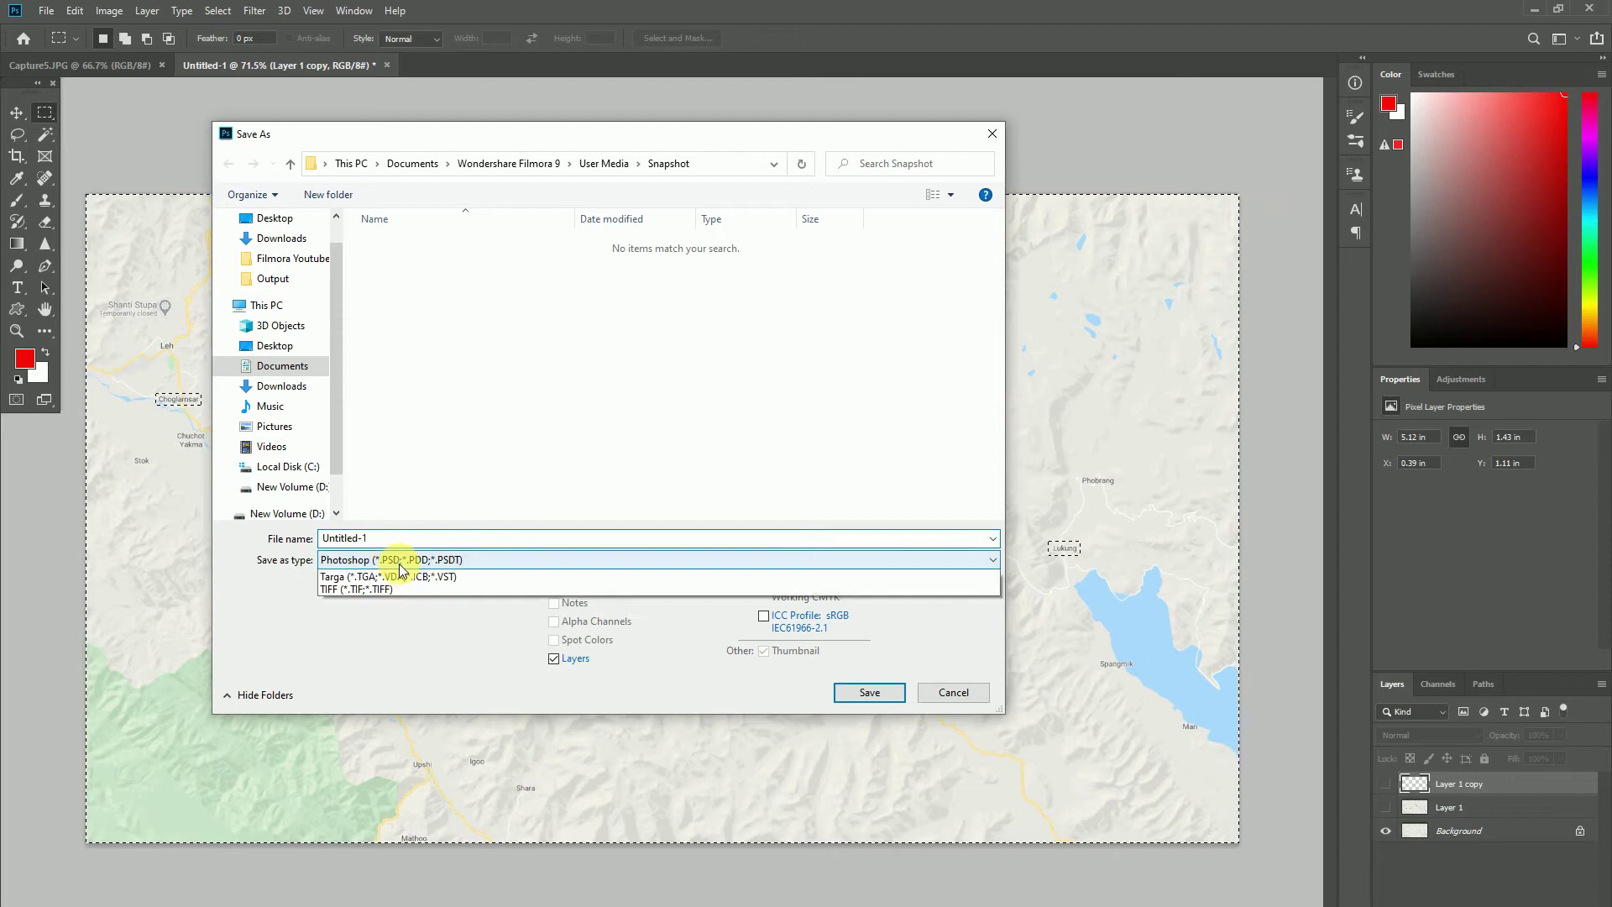
left_click(403, 691)
double_click(374, 538)
type("m")
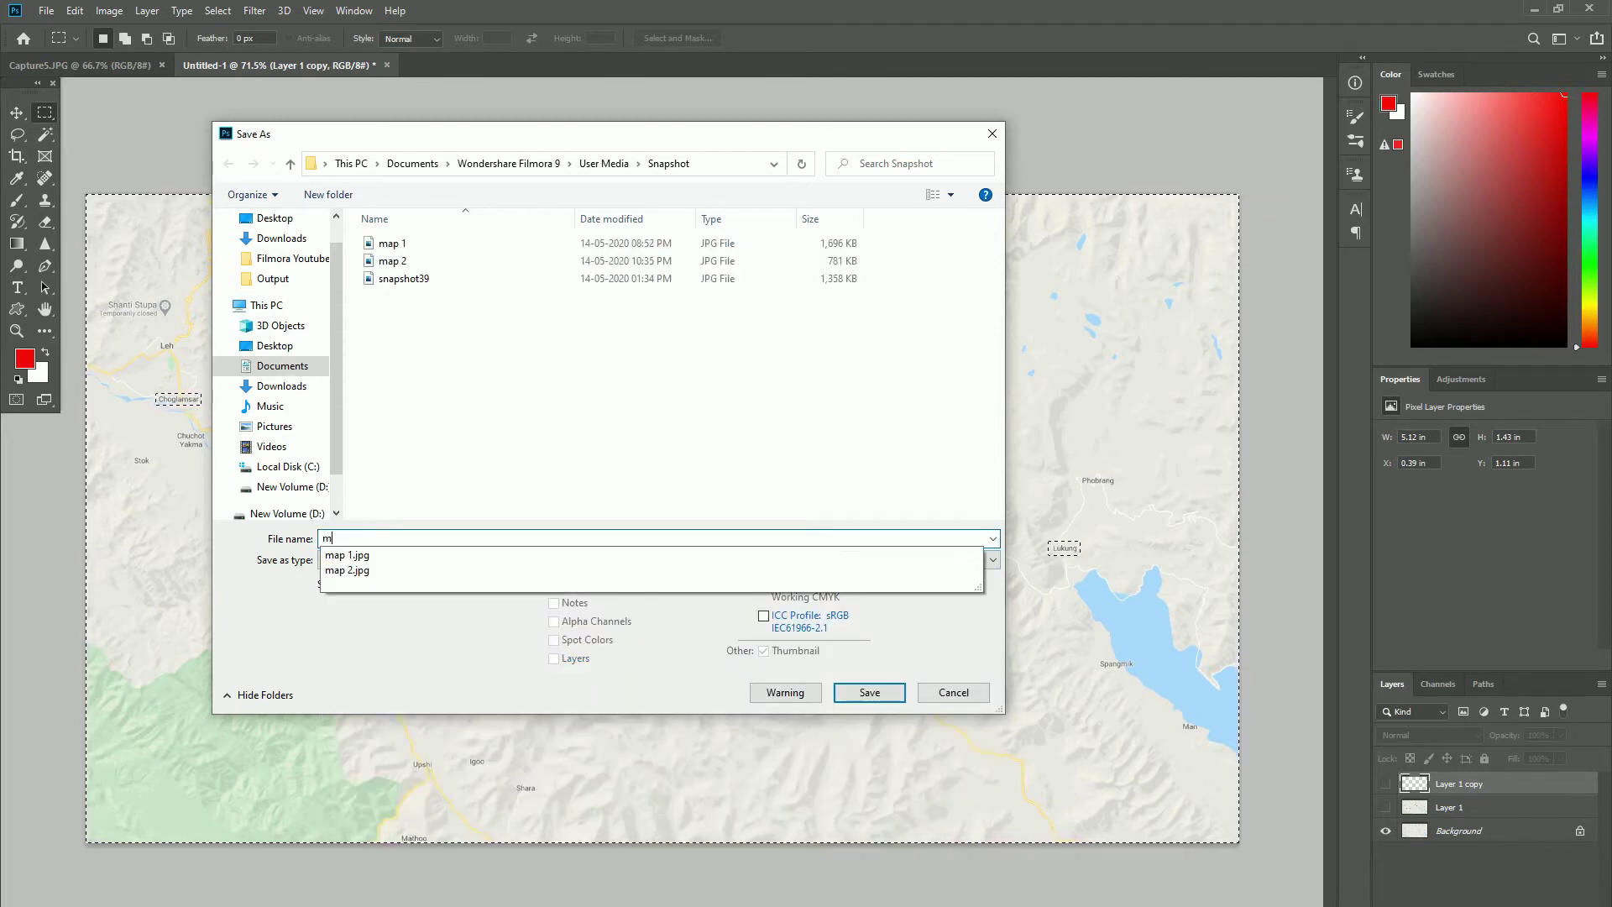
type("ap1")
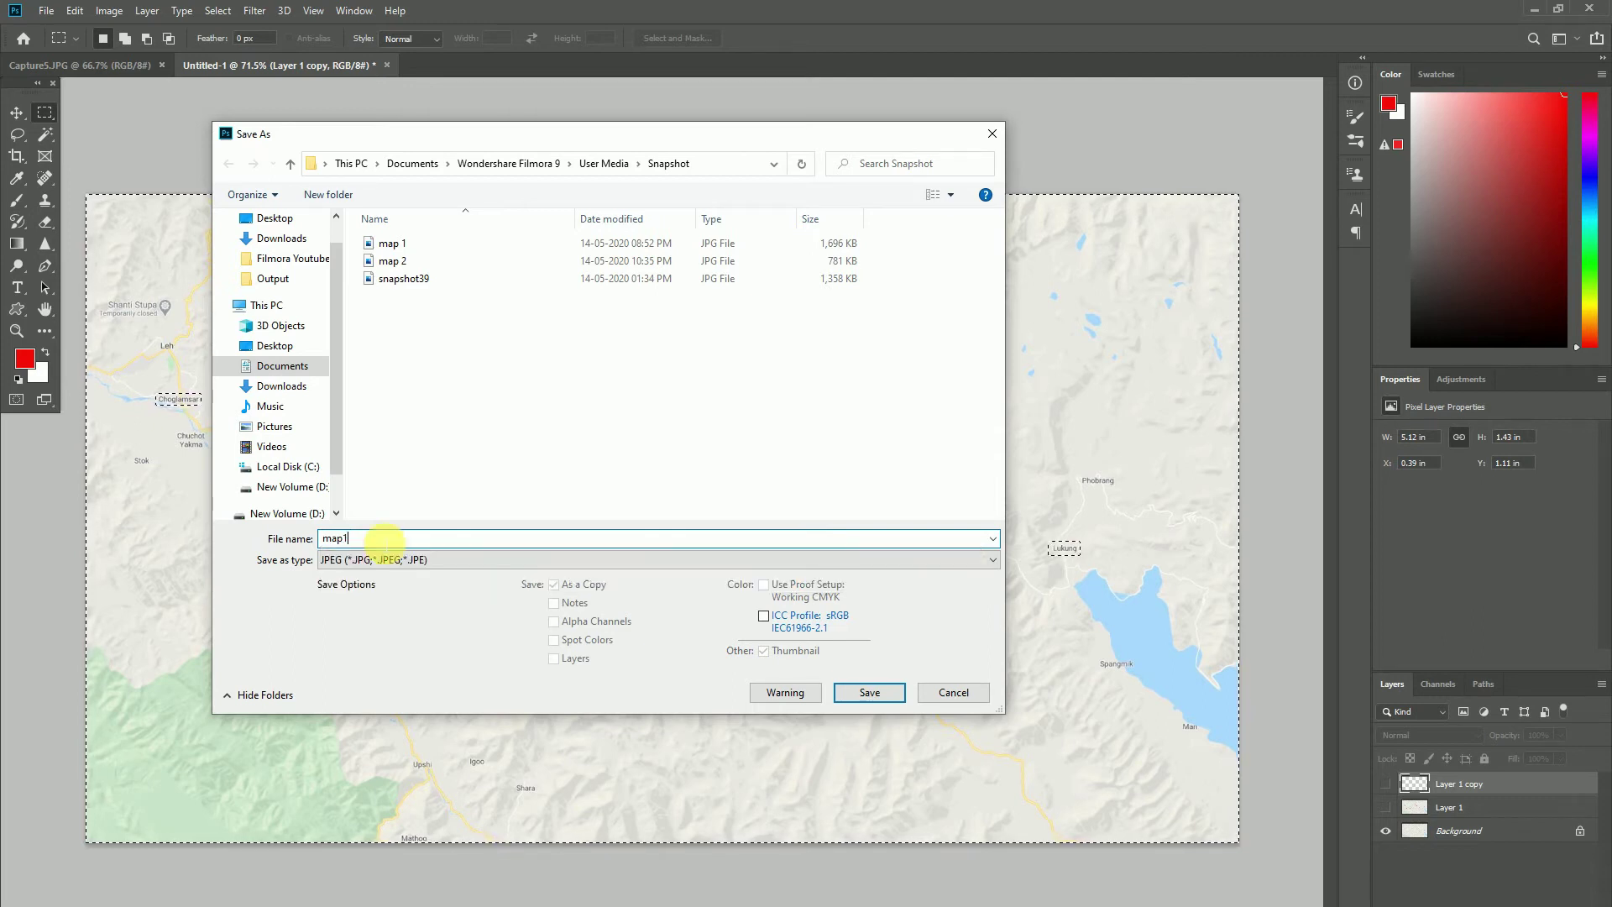
left_click(868, 695)
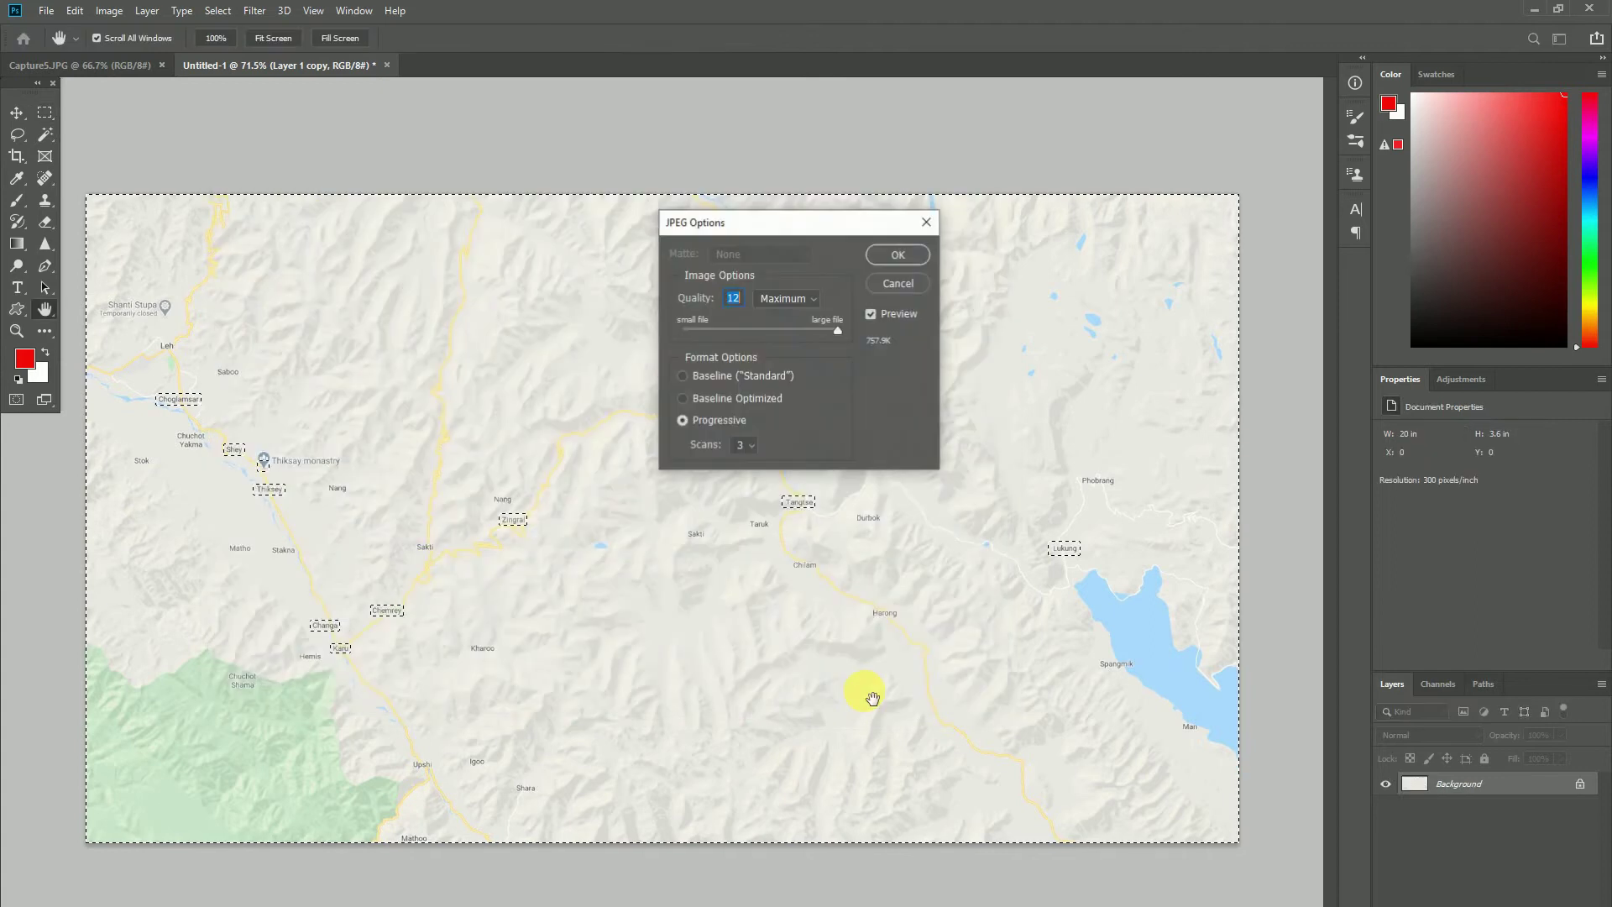
left_click(901, 255)
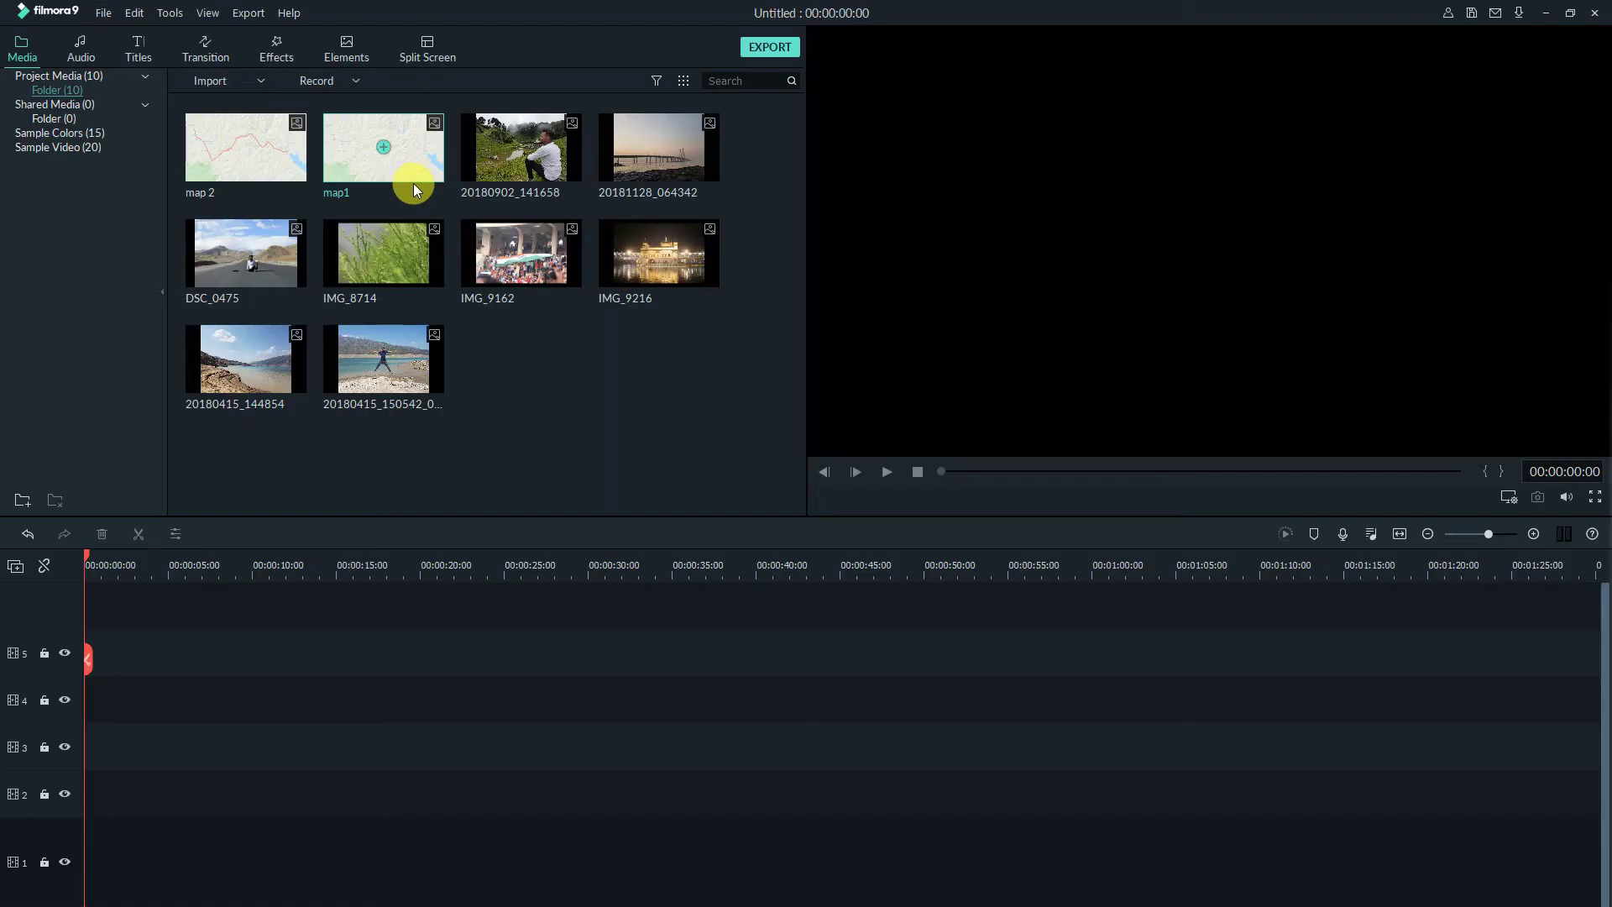
Step: Place map1 then map 2 back to back on track 4 and scrub to their join
mouse_move(413, 183)
left_mouse_down()
mouse_move(106, 699)
mouse_move(88, 699)
mouse_move(481, 695)
mouse_move(426, 694)
left_mouse_up()
mouse_move(214, 169)
left_mouse_down()
mouse_move(435, 712)
mouse_move(782, 698)
mouse_move(768, 698)
left_mouse_up()
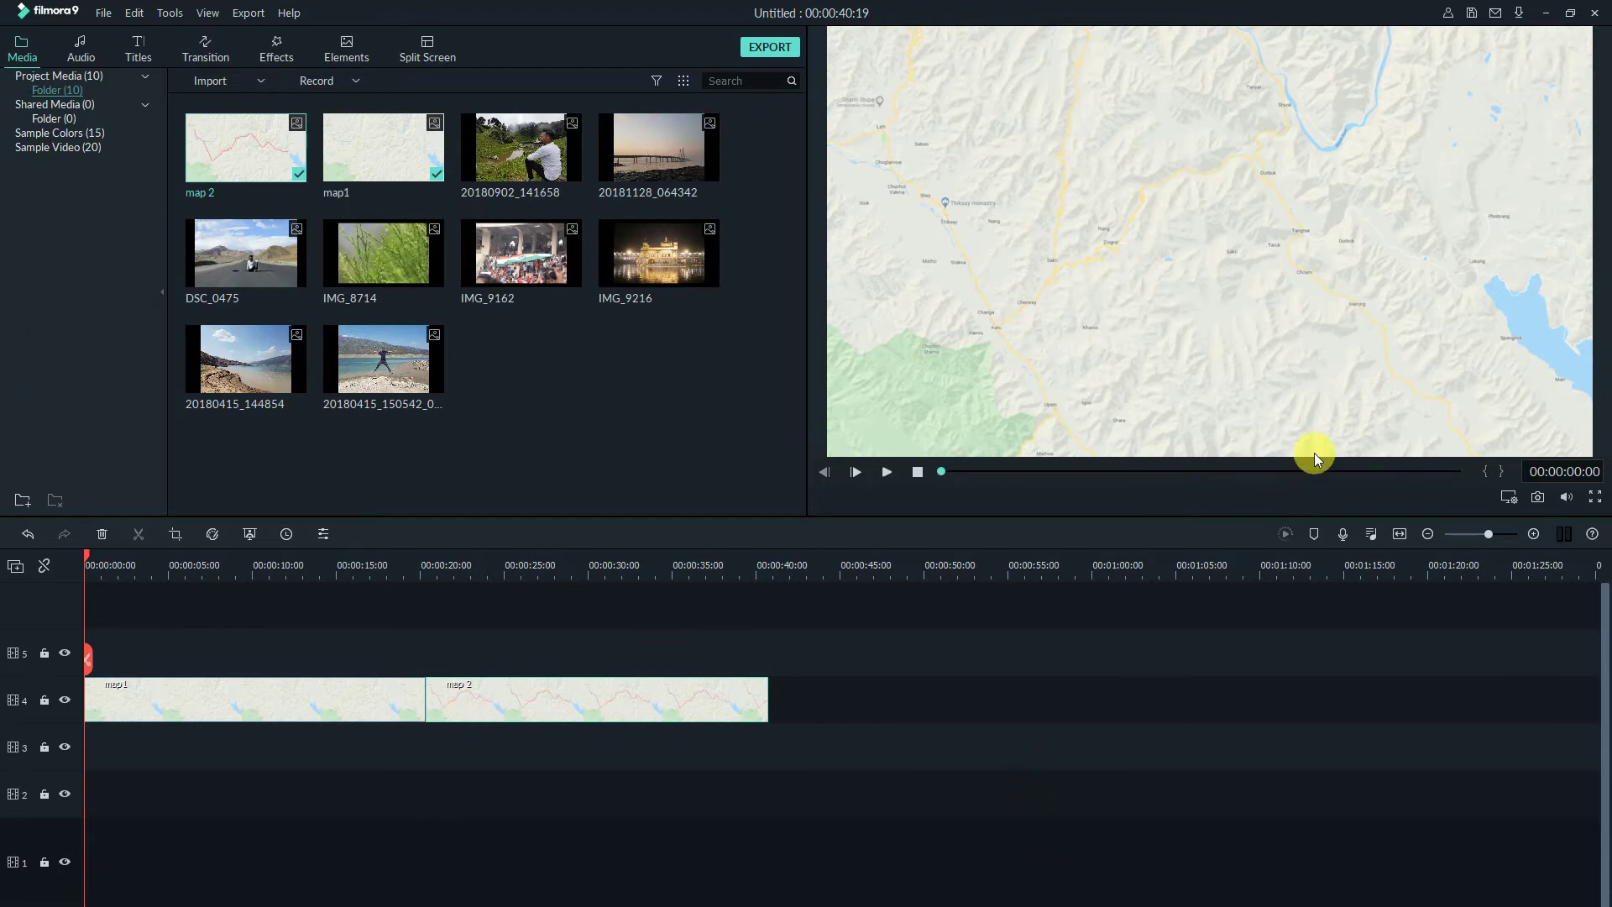
left_click(257, 554)
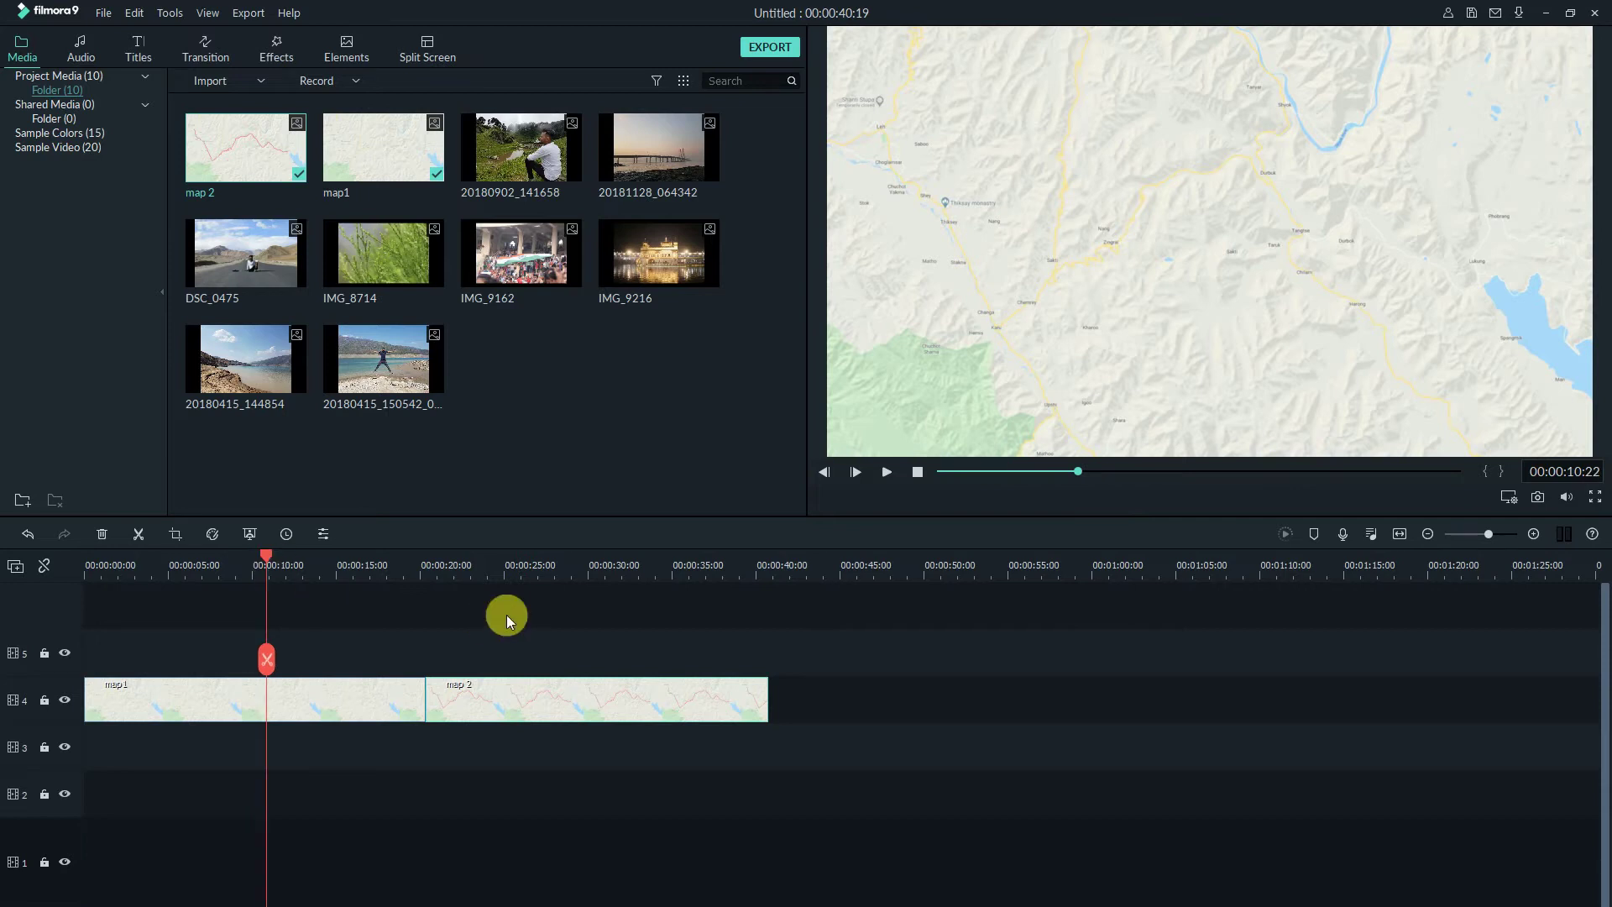
mouse_move(281, 557)
left_mouse_down()
mouse_move(767, 631)
mouse_move(316, 623)
left_mouse_up()
Step: Search transitions for 'sl', drop Erase Slide between map1 and map 2, and preview
left_click(203, 52)
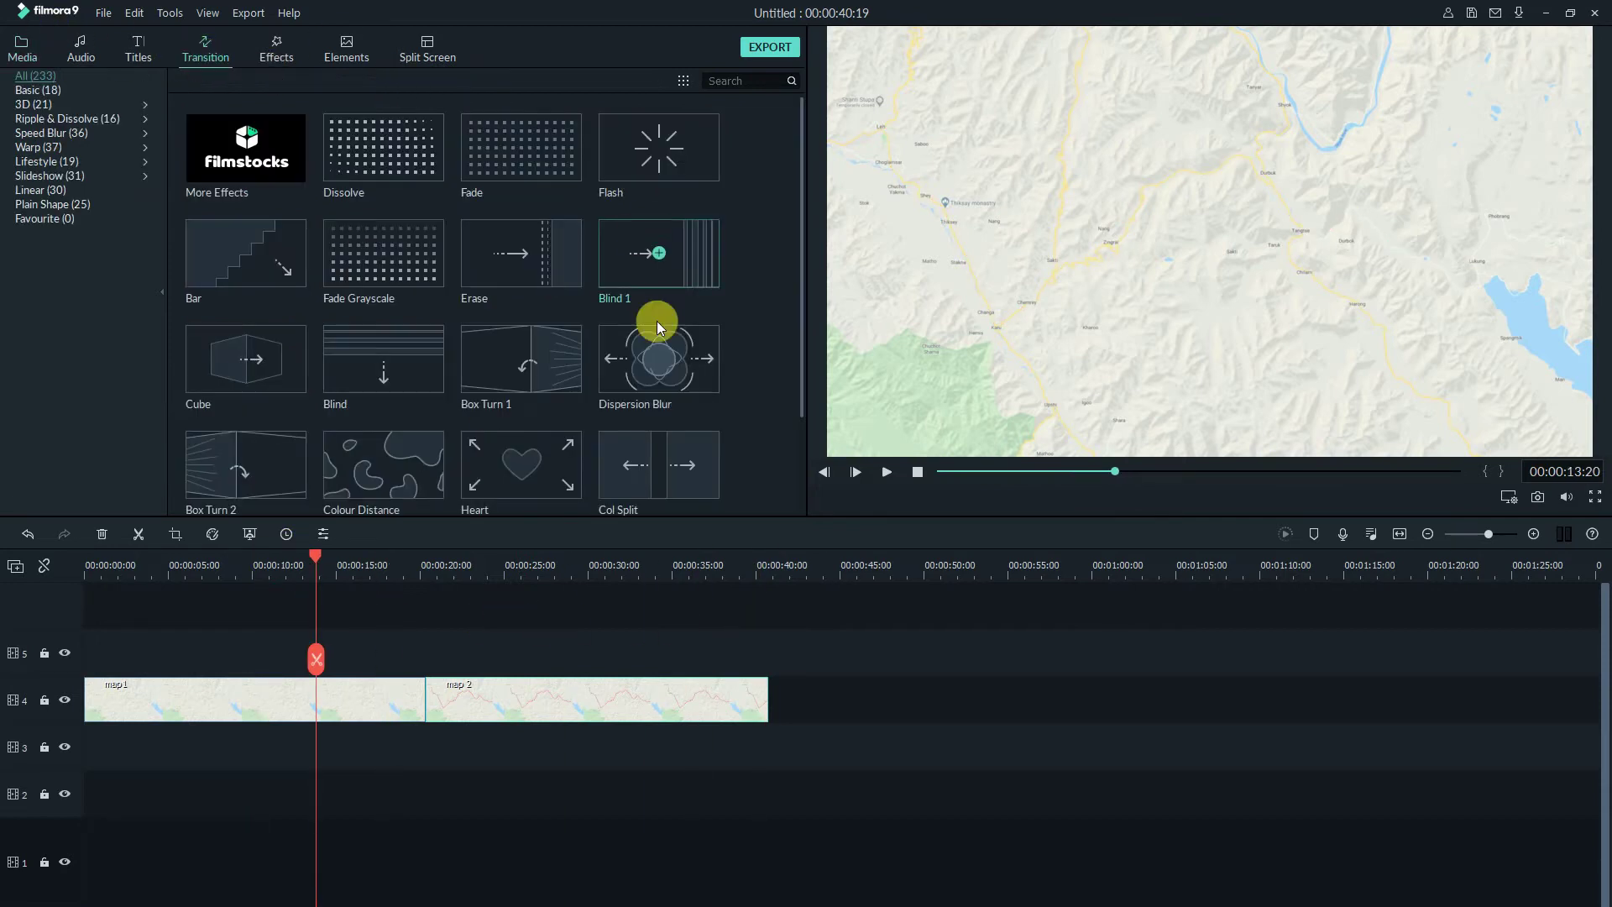
left_click(760, 87)
type("sl")
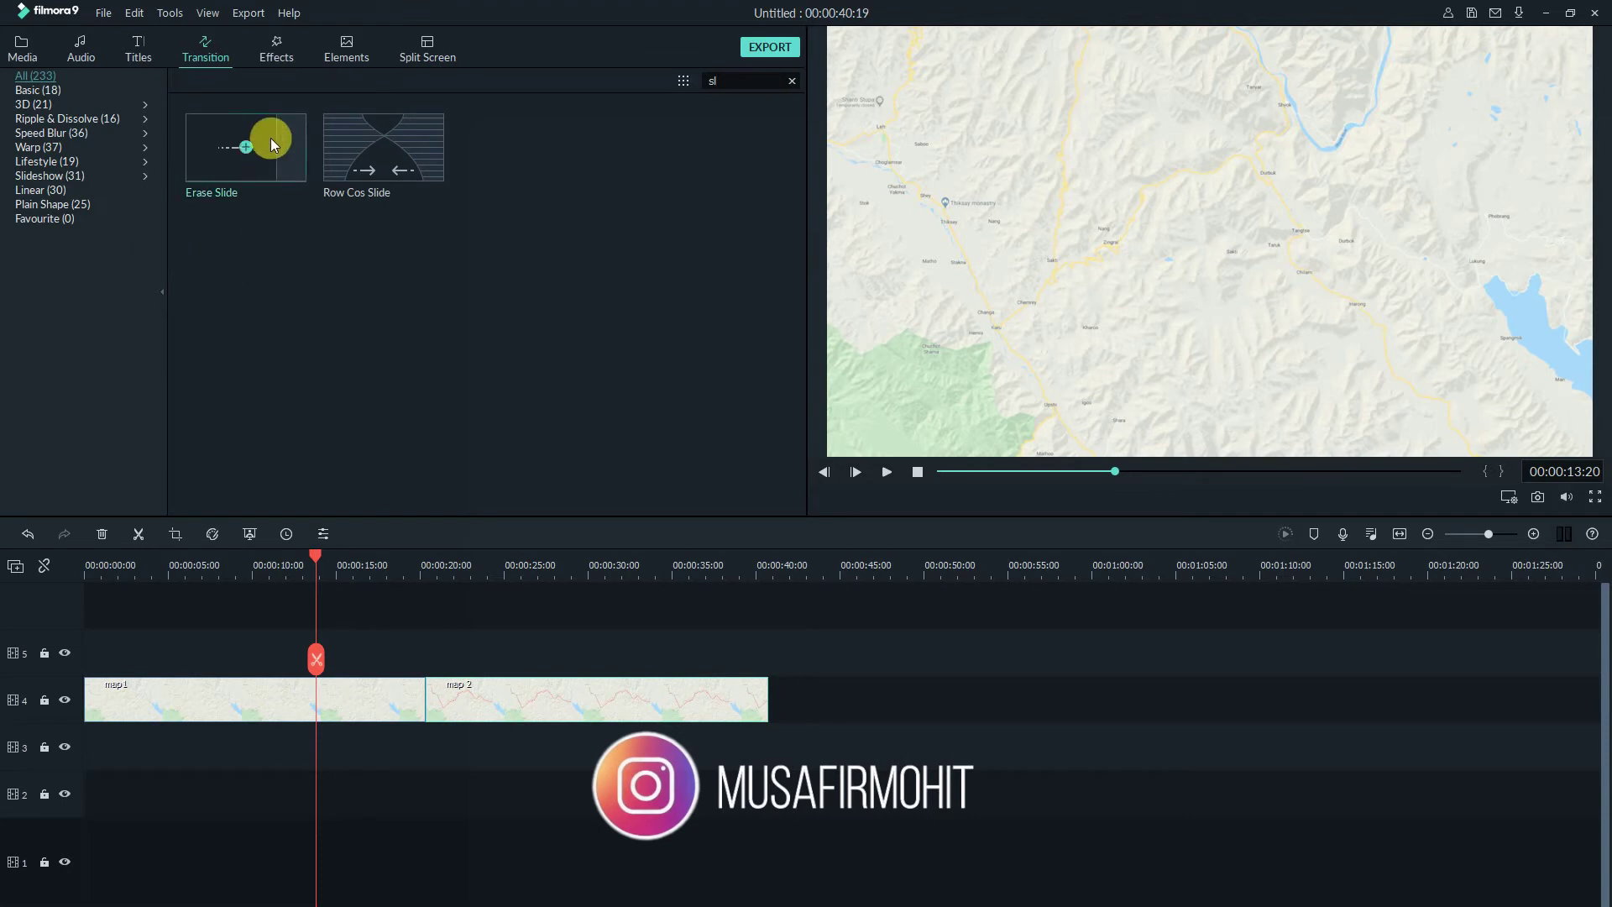
mouse_move(293, 156)
left_mouse_down()
mouse_move(430, 687)
mouse_move(414, 689)
left_mouse_up()
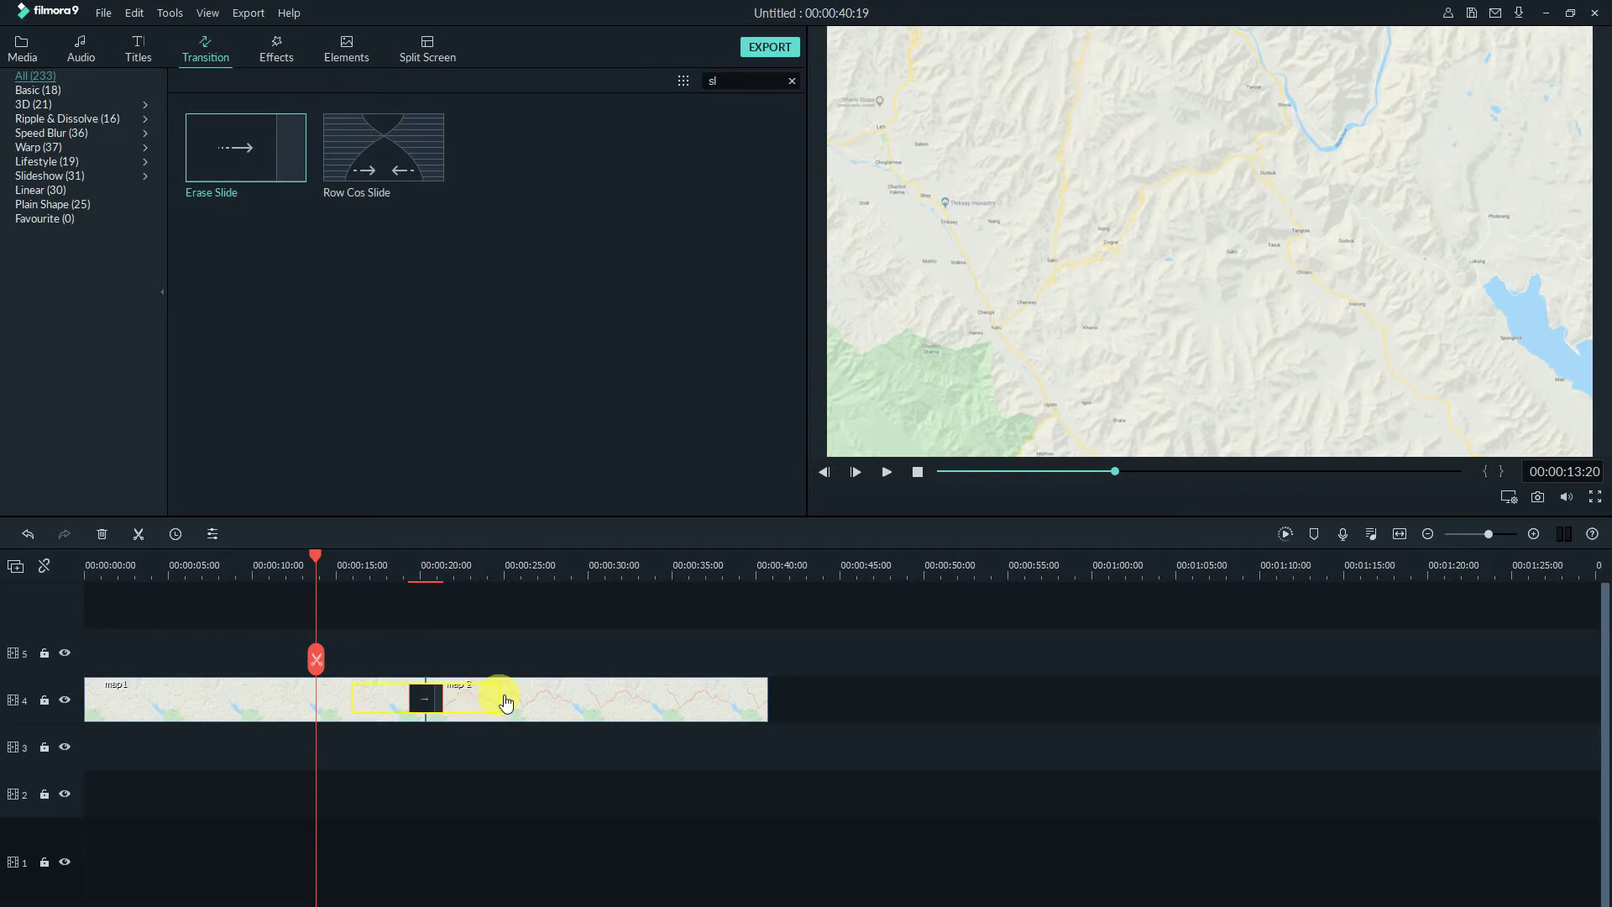
left_click_drag(507, 702, 508, 702)
key("space")
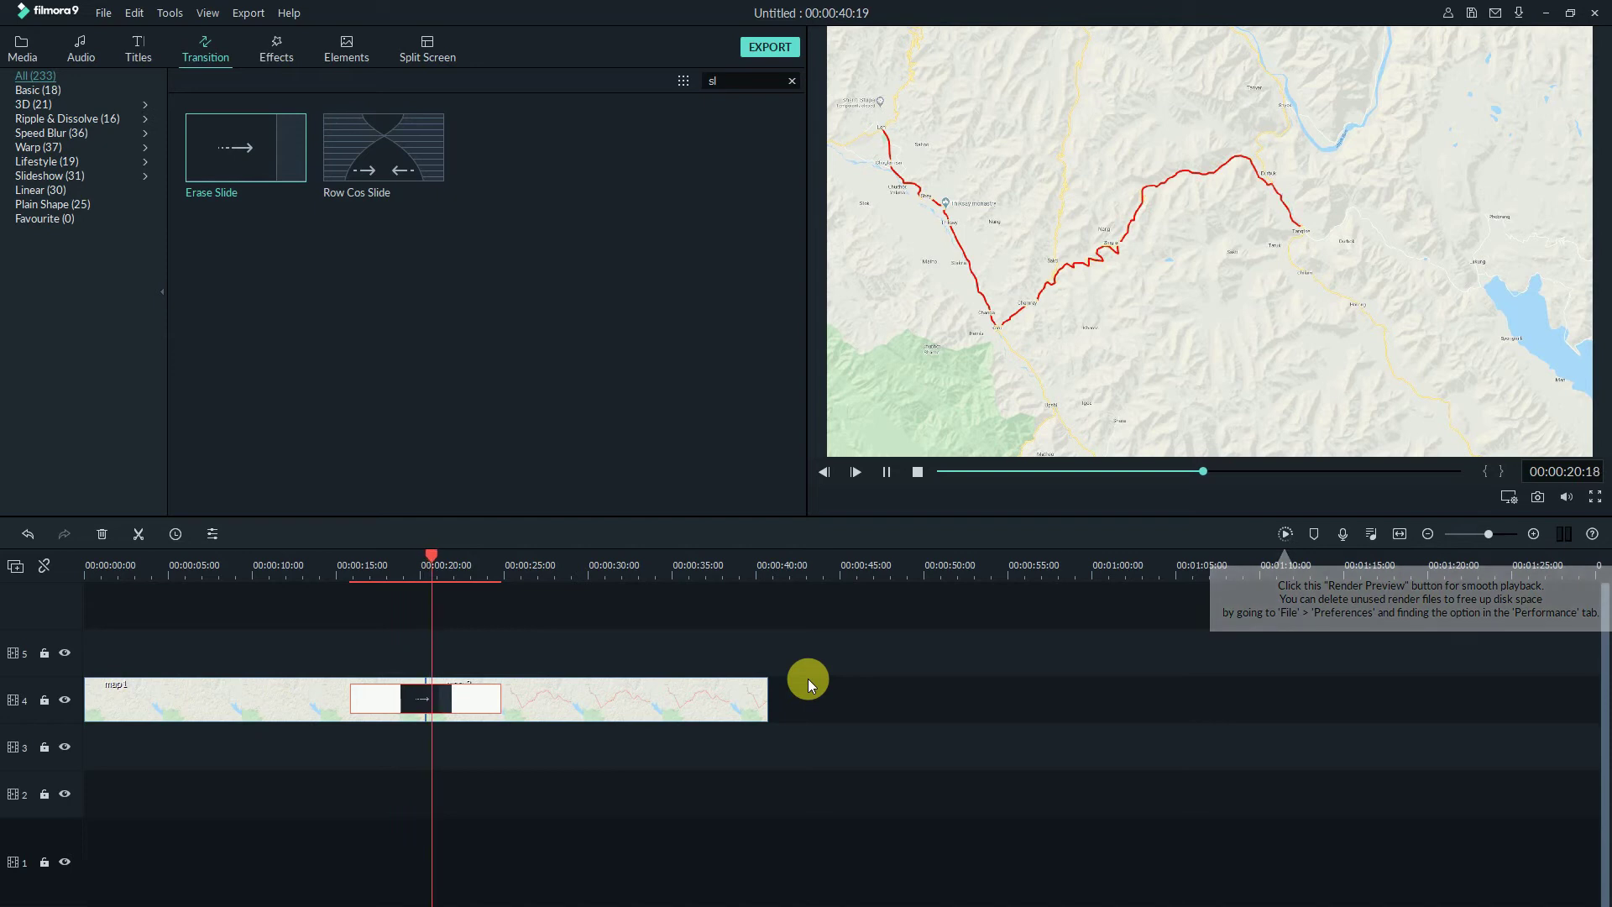
key("space")
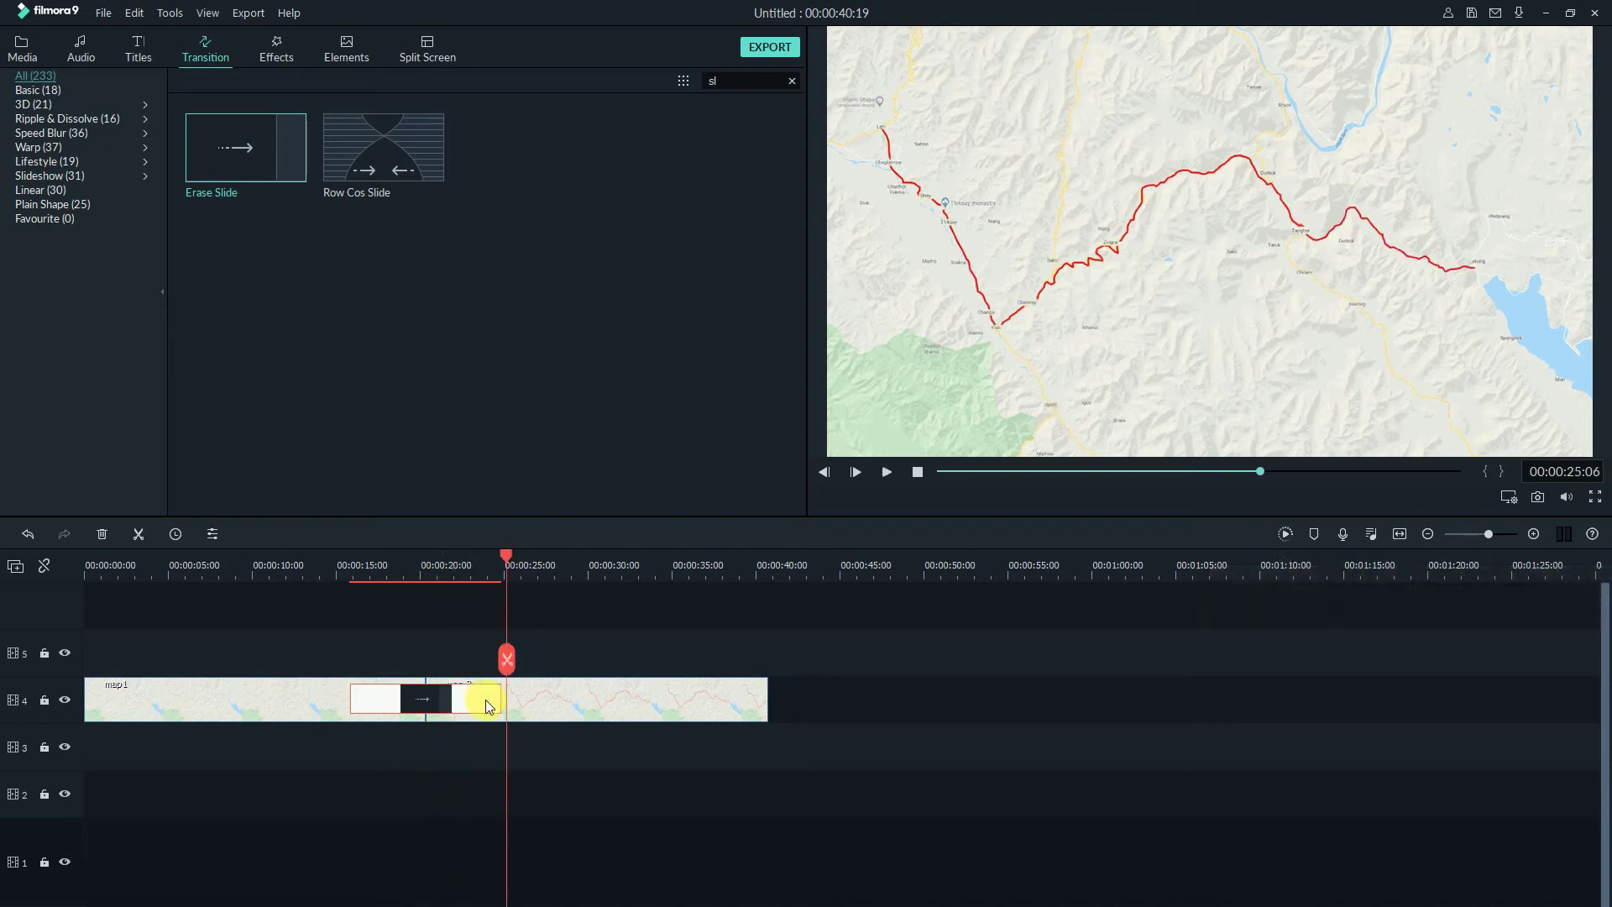
Step: Stretch Erase Slide across most of the clips and trim map 2 so the project runs 00:00:28:08
left_click_drag(510, 709, 540, 710)
left_click_drag(654, 708, 644, 704)
left_click(205, 567)
key("space")
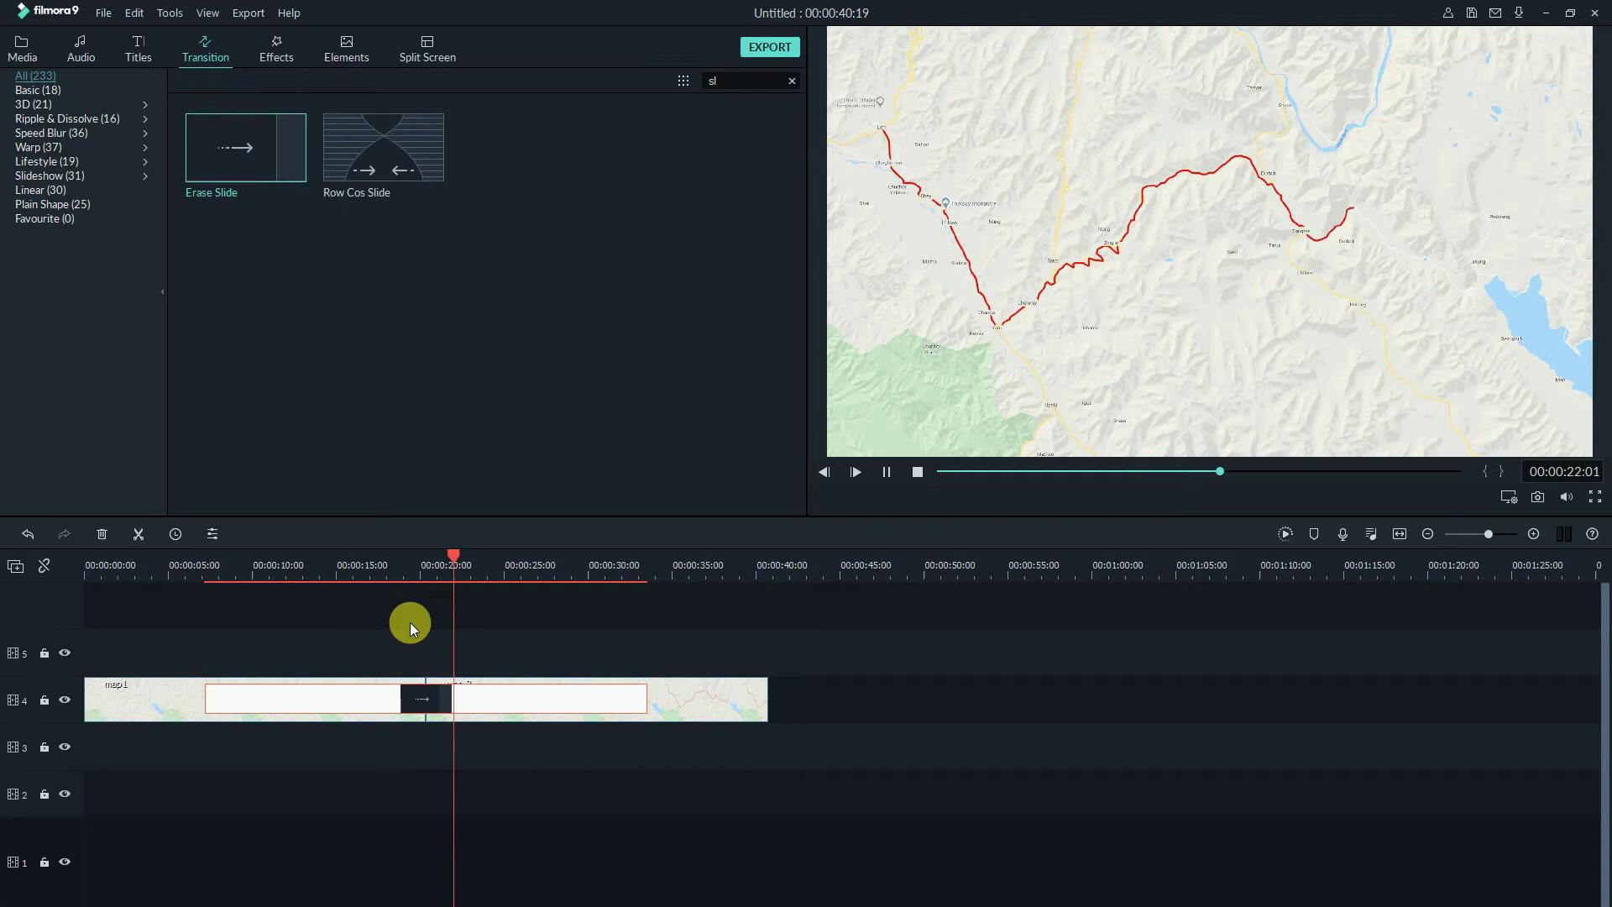
left_click_drag(694, 706, 148, 712)
key("space")
key("space")
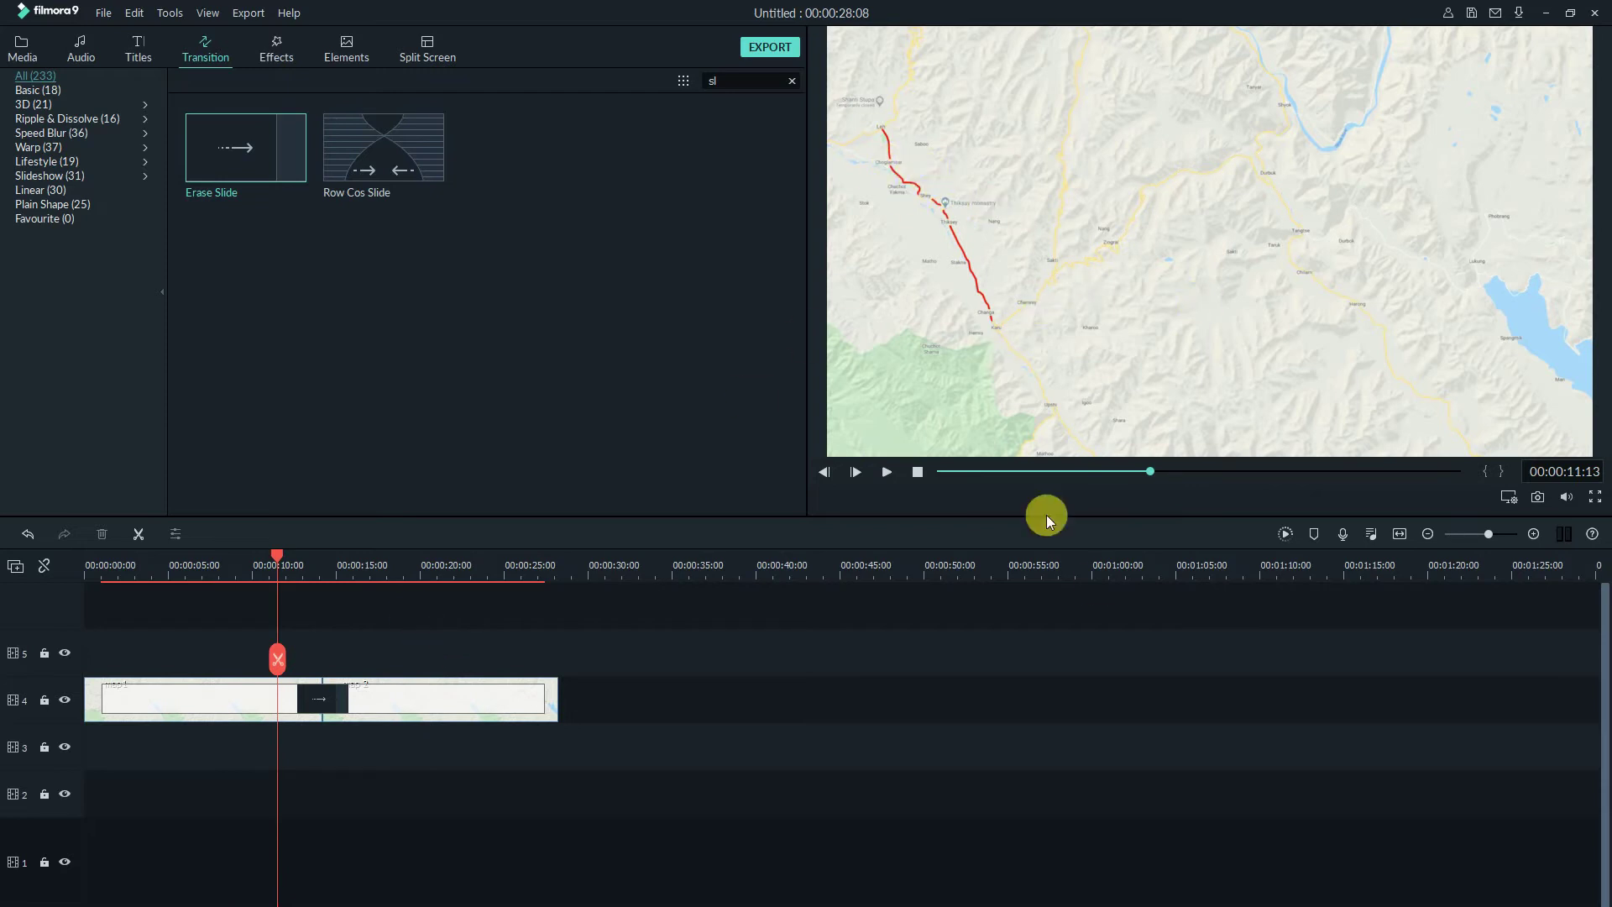
scroll(684, 576, "up", 3)
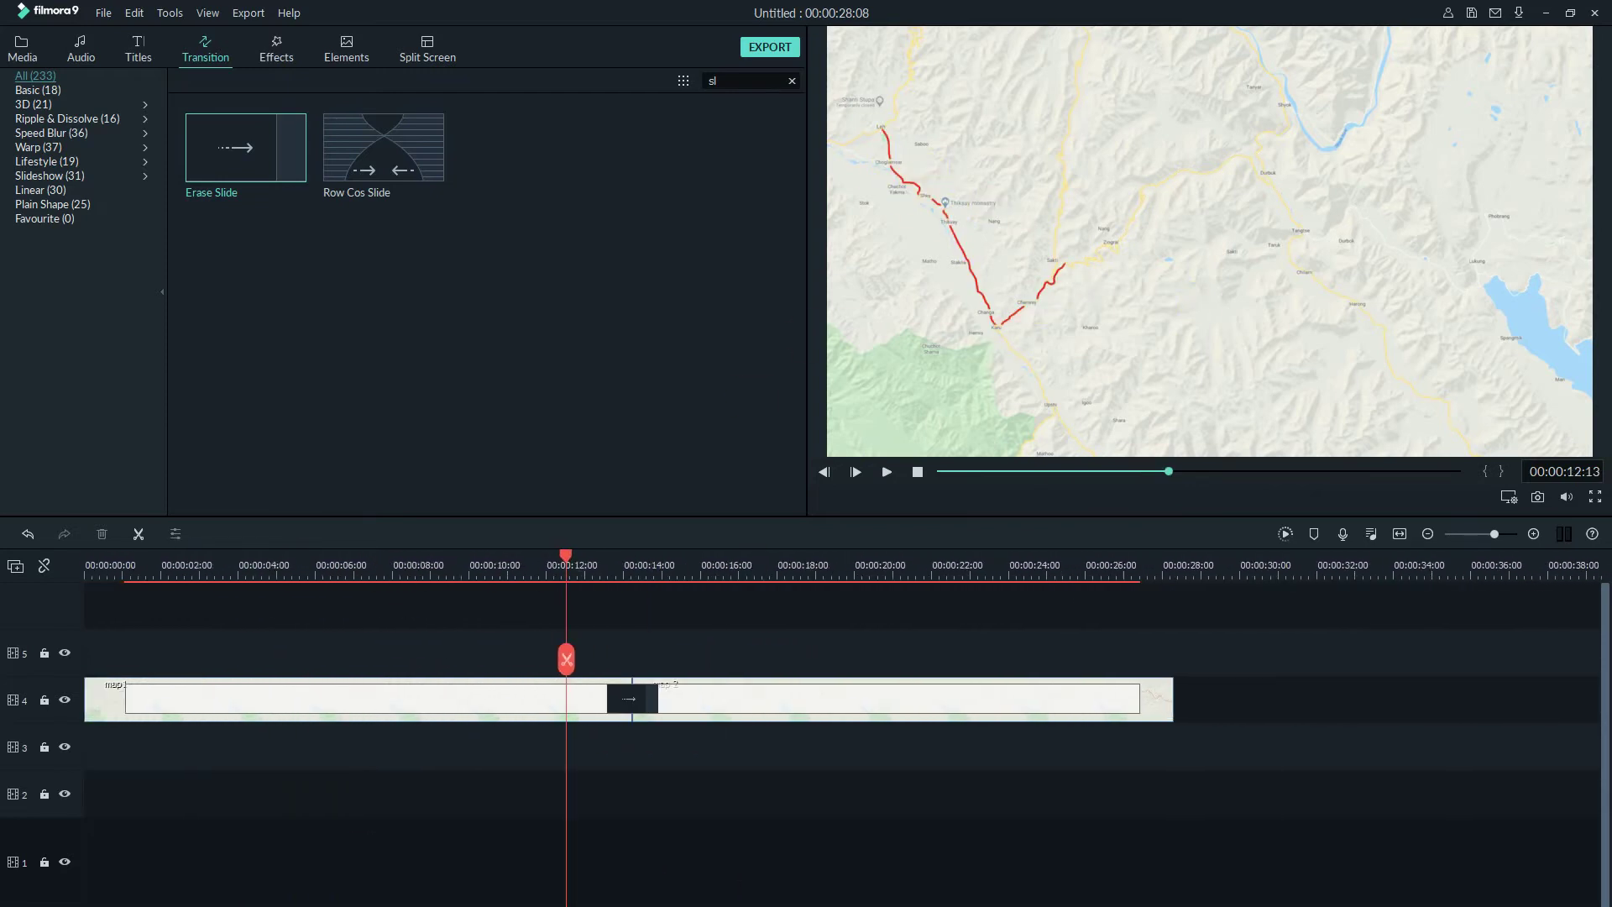
left_click(792, 82)
left_click(22, 50)
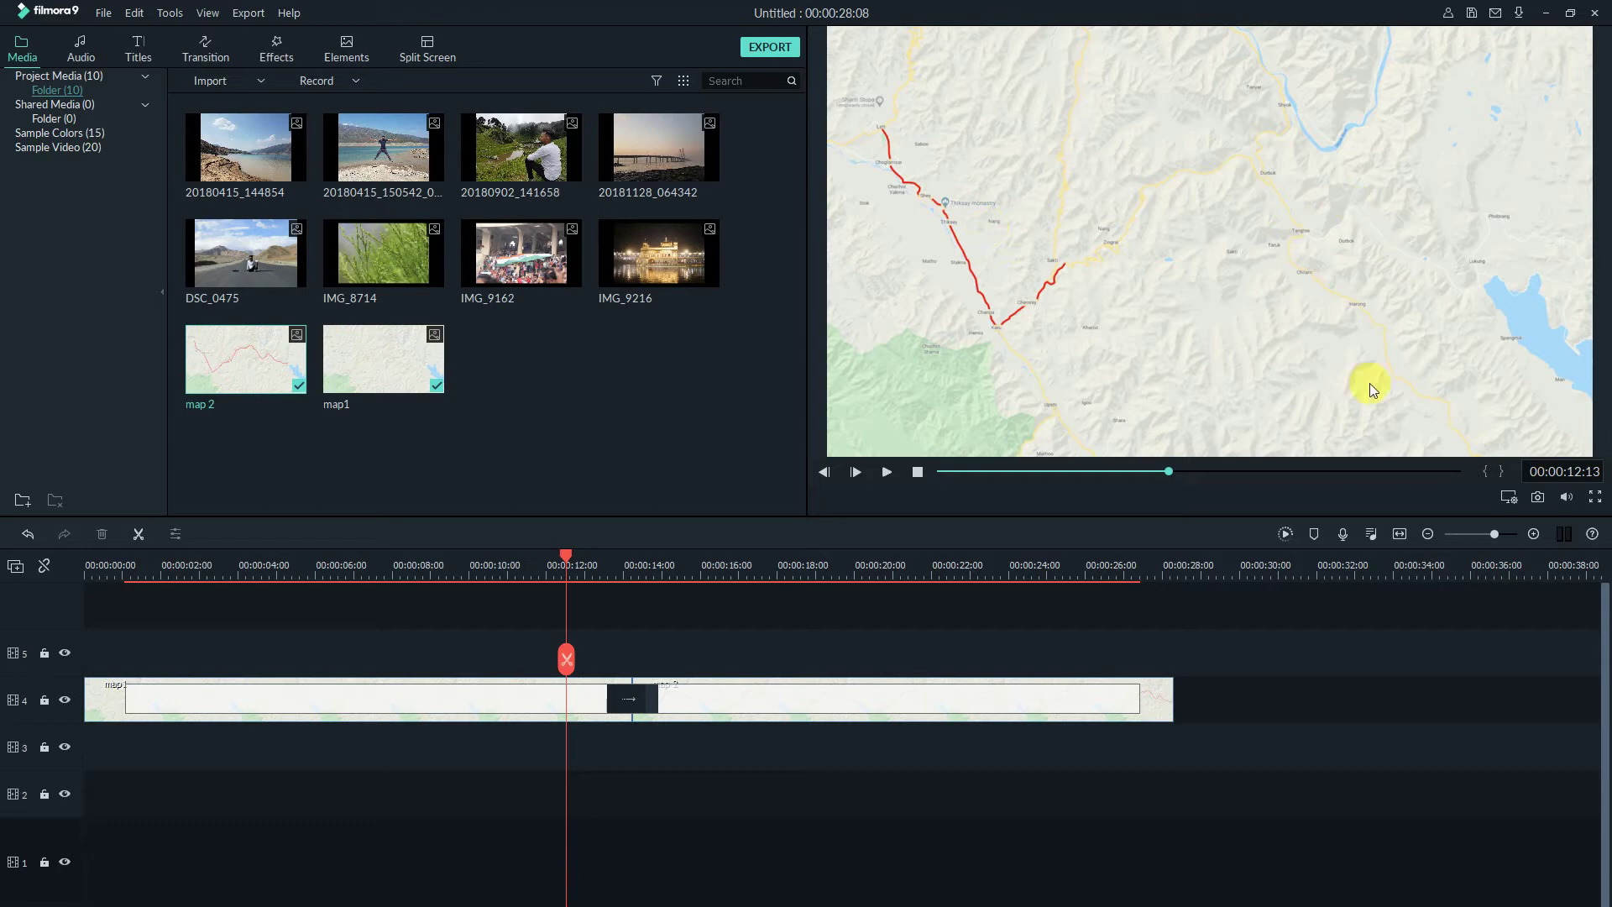
Step: Put the 20180415_150542 lake photo on track 5 at about ten seconds, shrunk to a small inset
left_click_drag(567, 561, 495, 561)
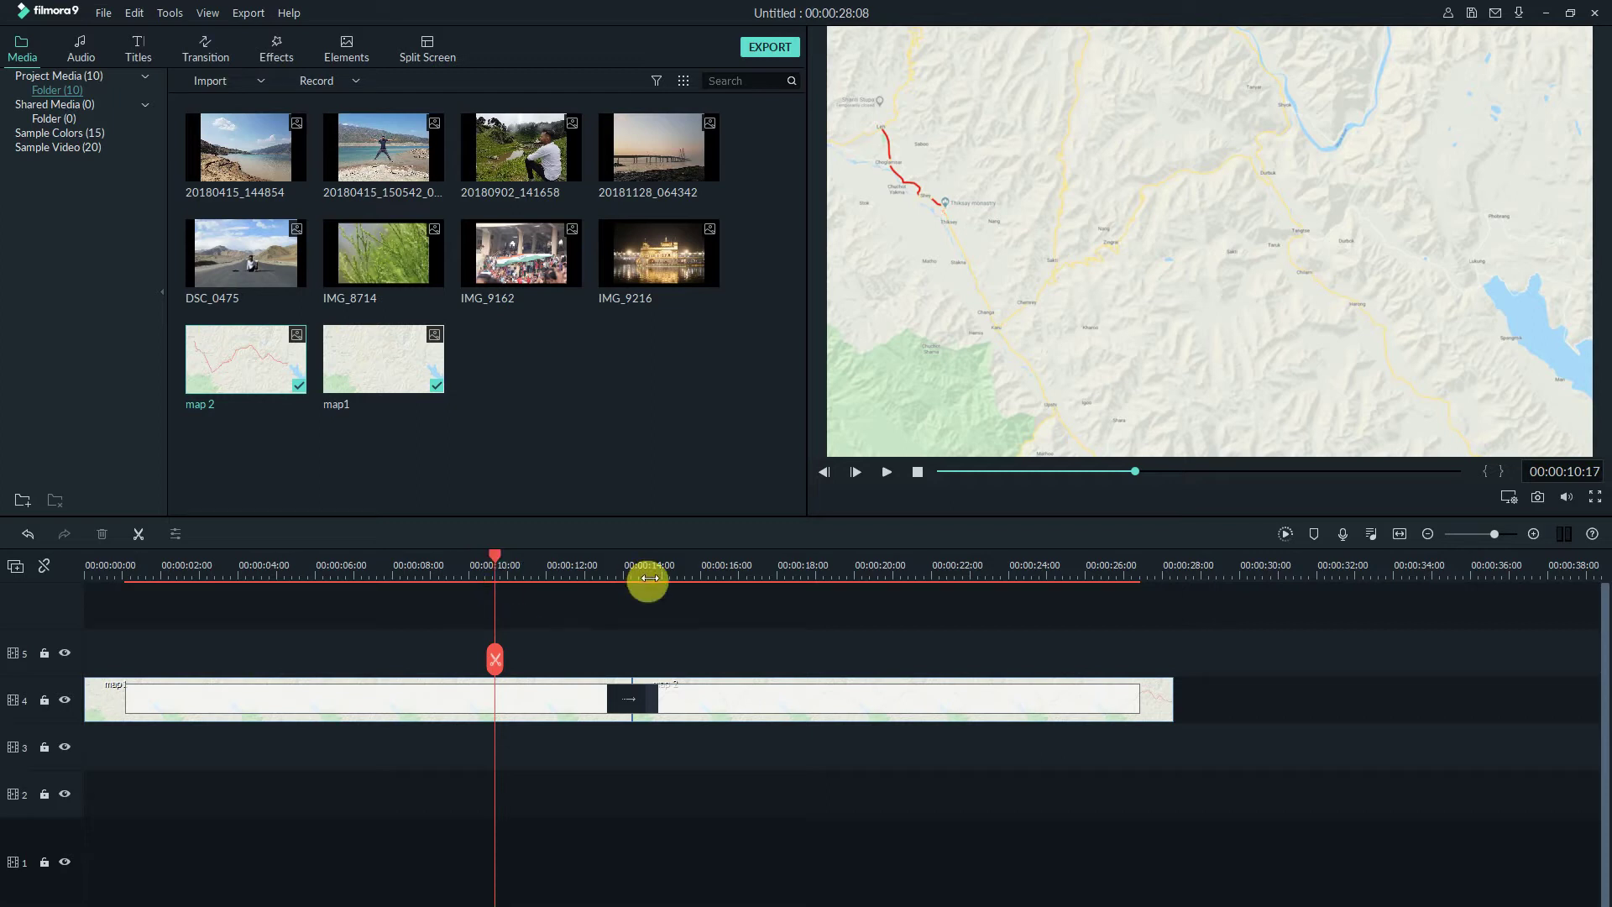
mouse_move(380, 195)
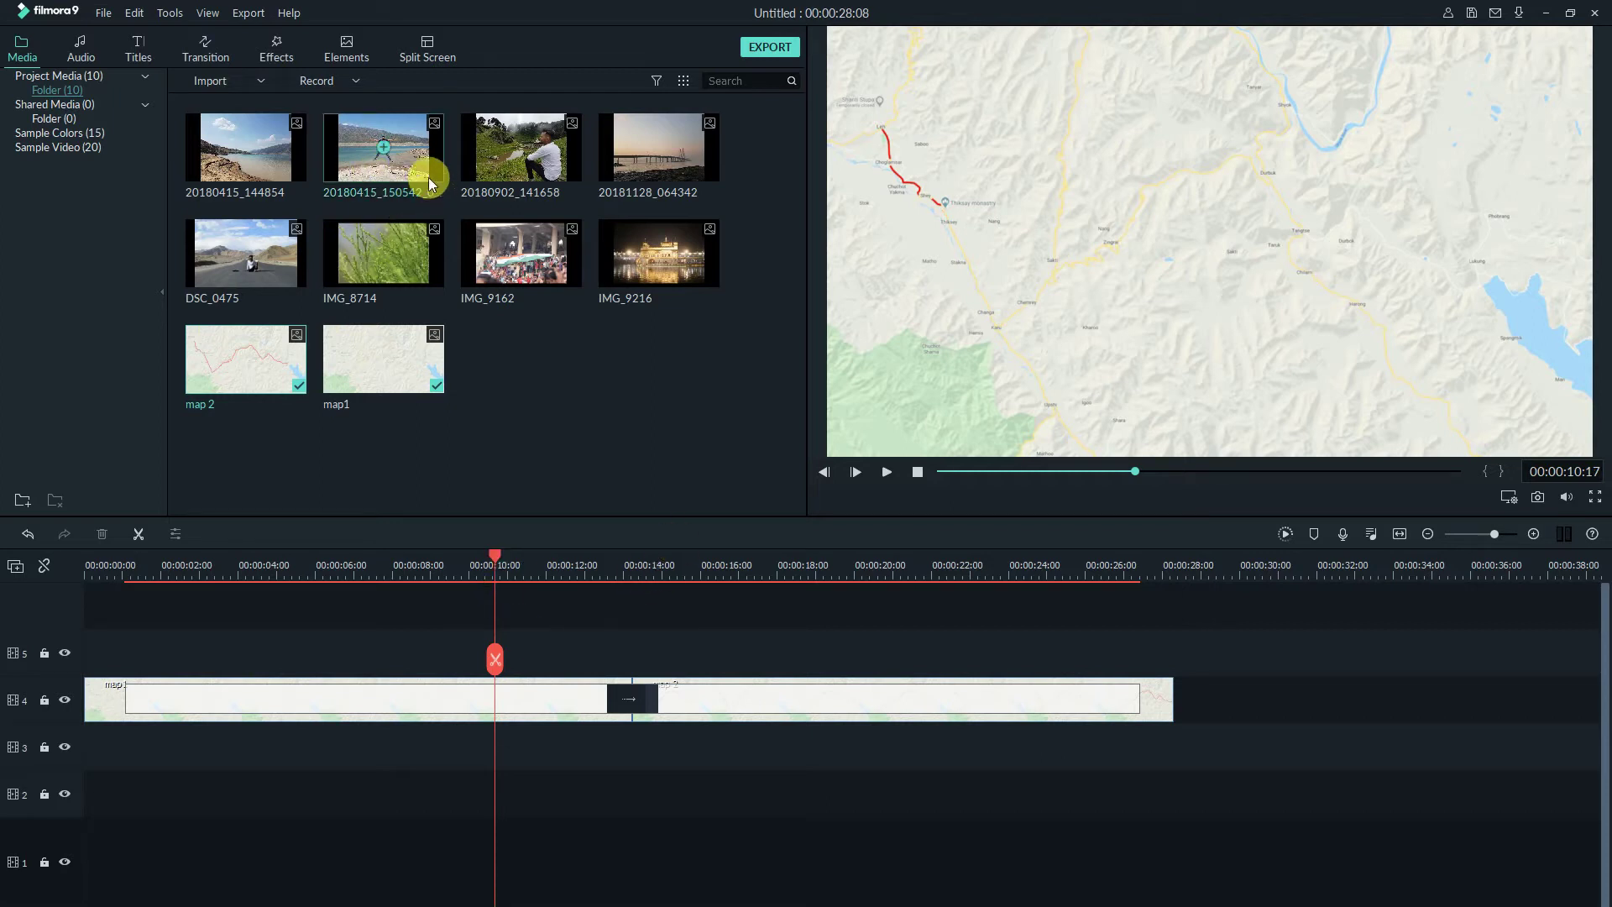
left_click_drag(416, 173, 535, 667)
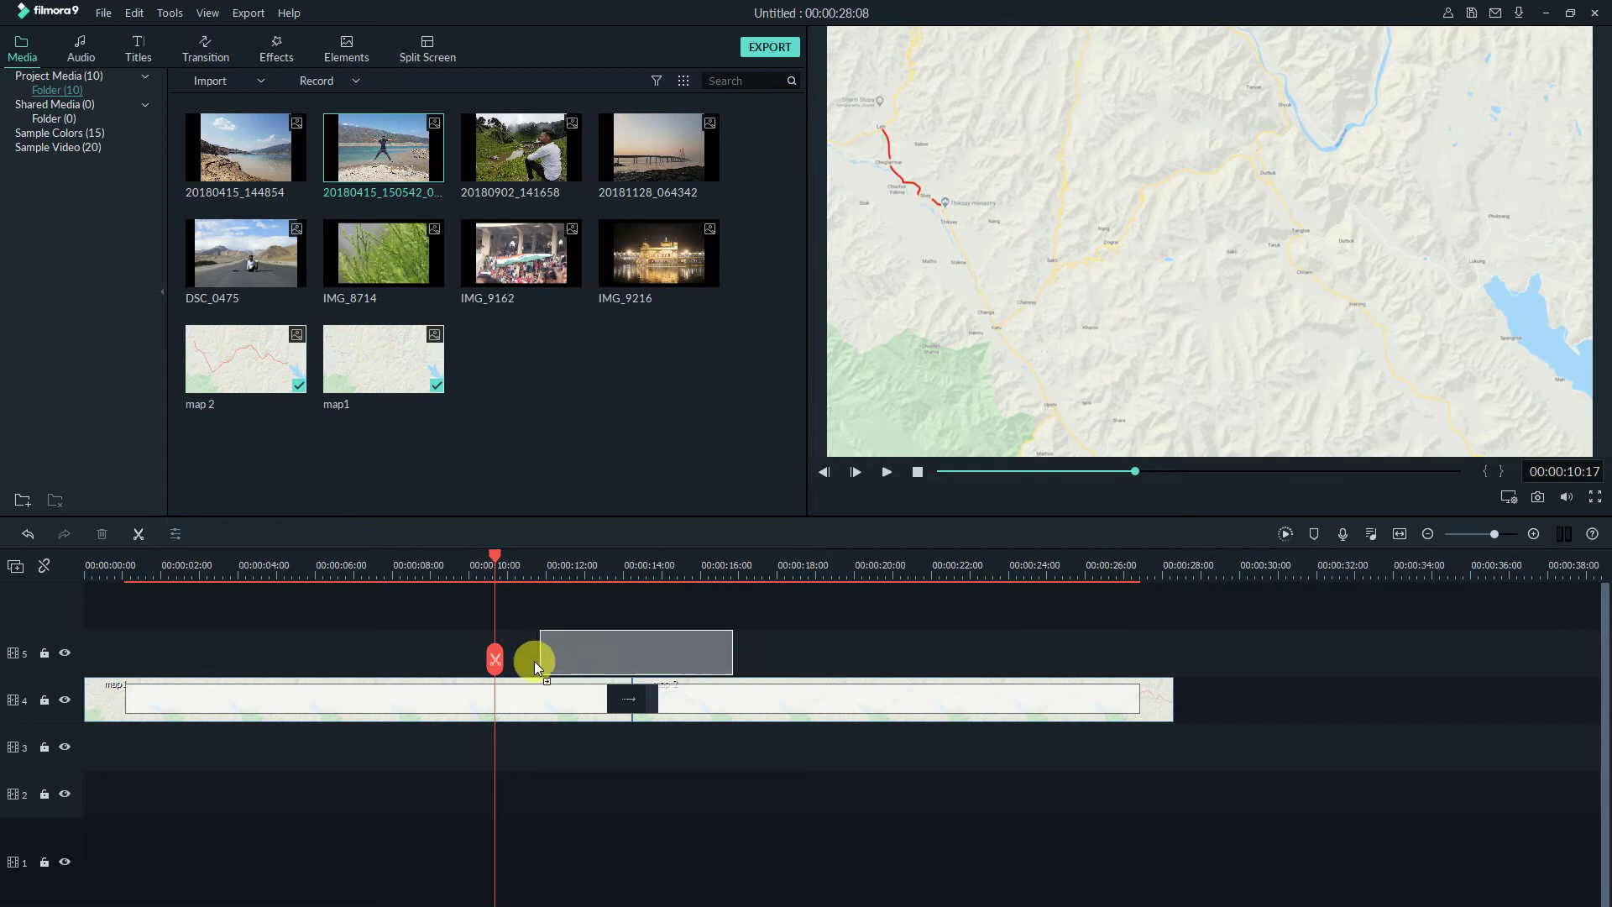
left_click_drag(692, 601, 690, 602)
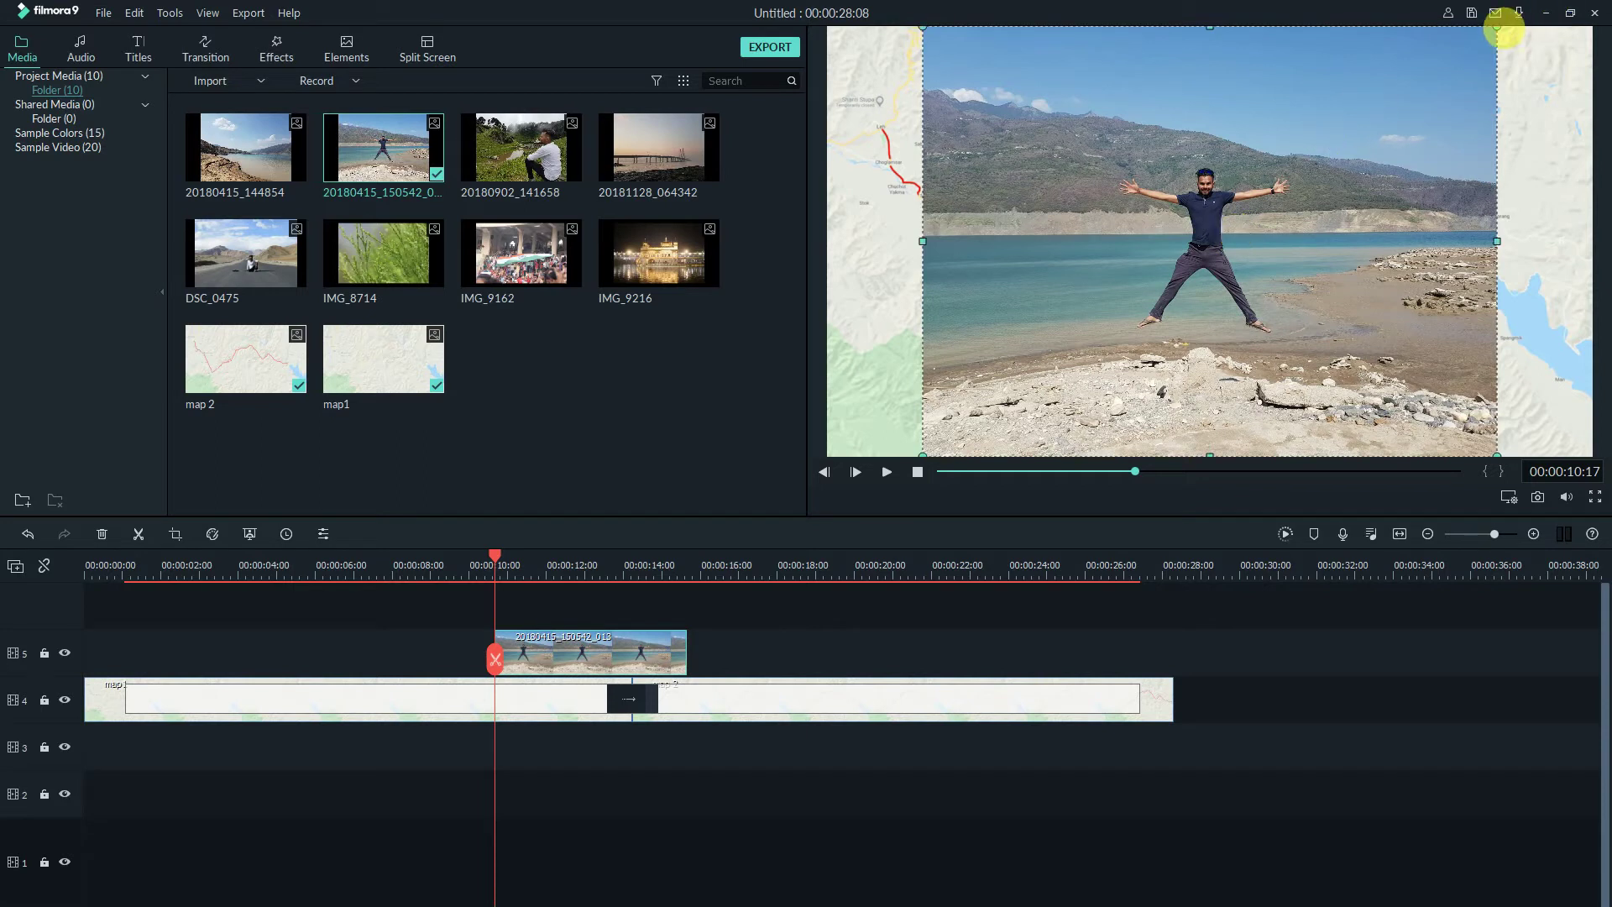
mouse_move(1507, 36)
left_mouse_down()
mouse_move(1090, 431)
mouse_move(1070, 431)
left_mouse_up()
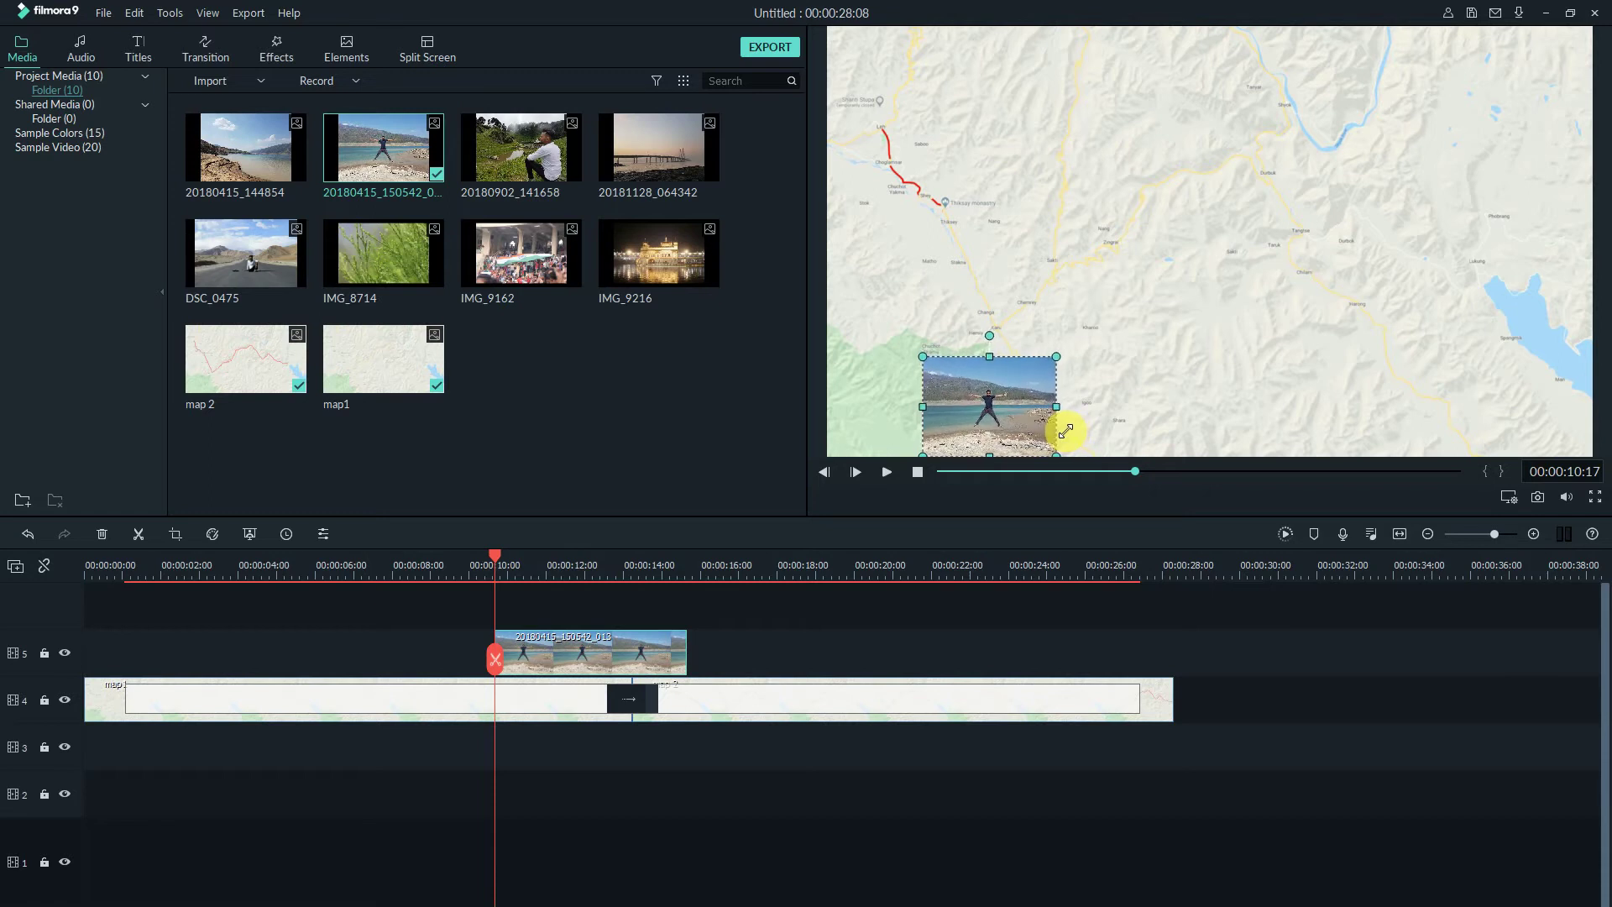
Step: Set the lake photo's scale to 10% in Image > Transform
left_click_drag(1070, 431, 1063, 427)
double_click(588, 674)
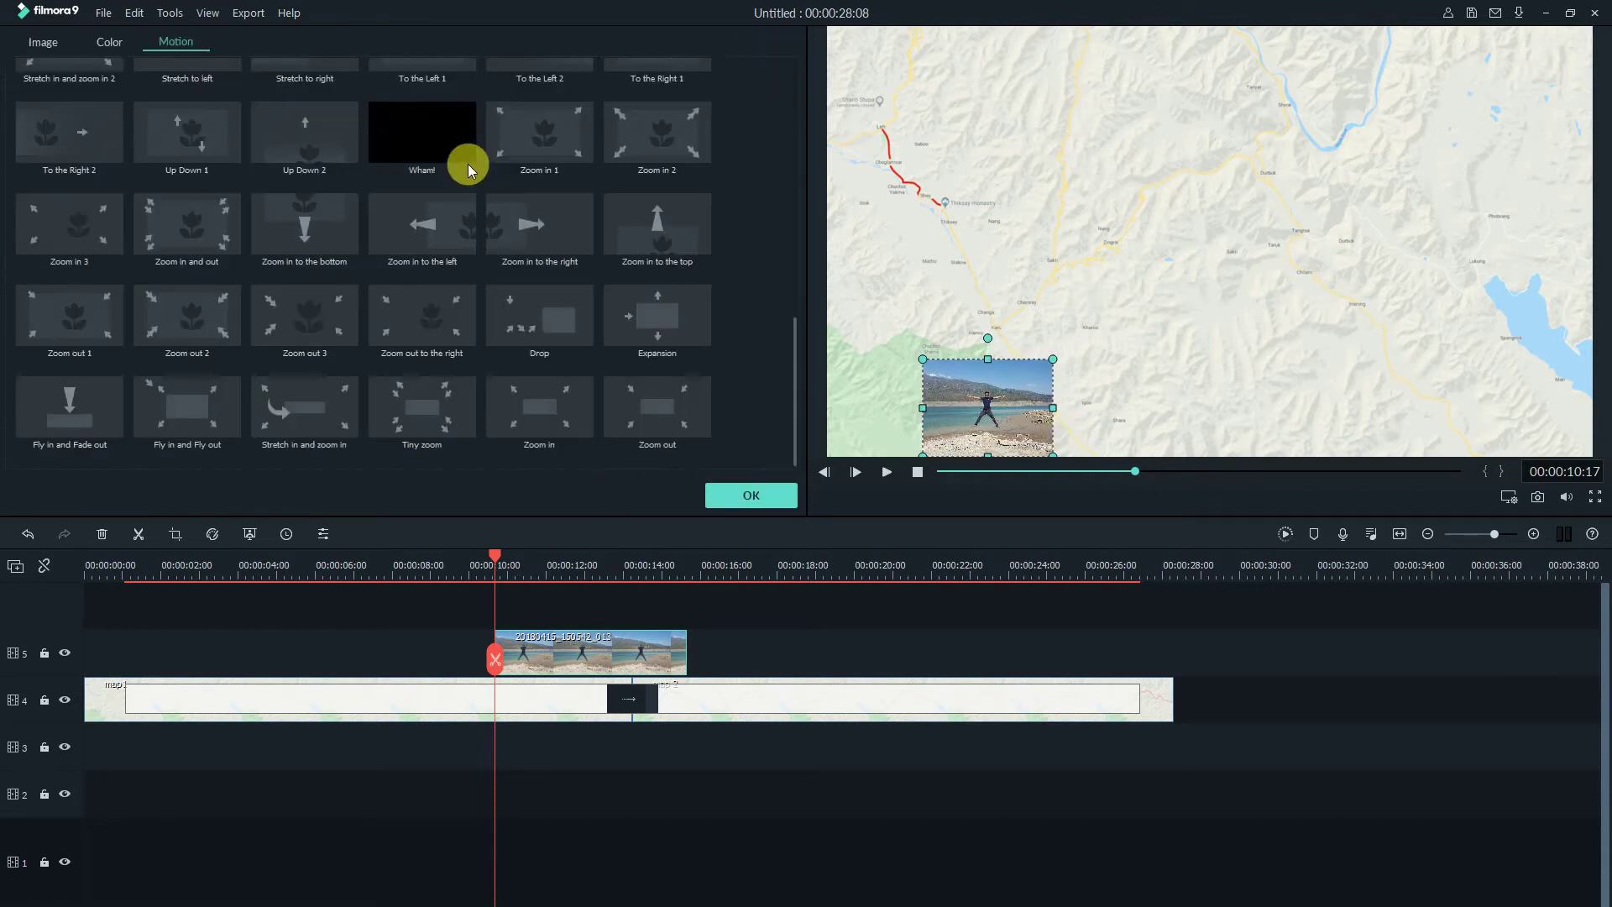
left_click(57, 40)
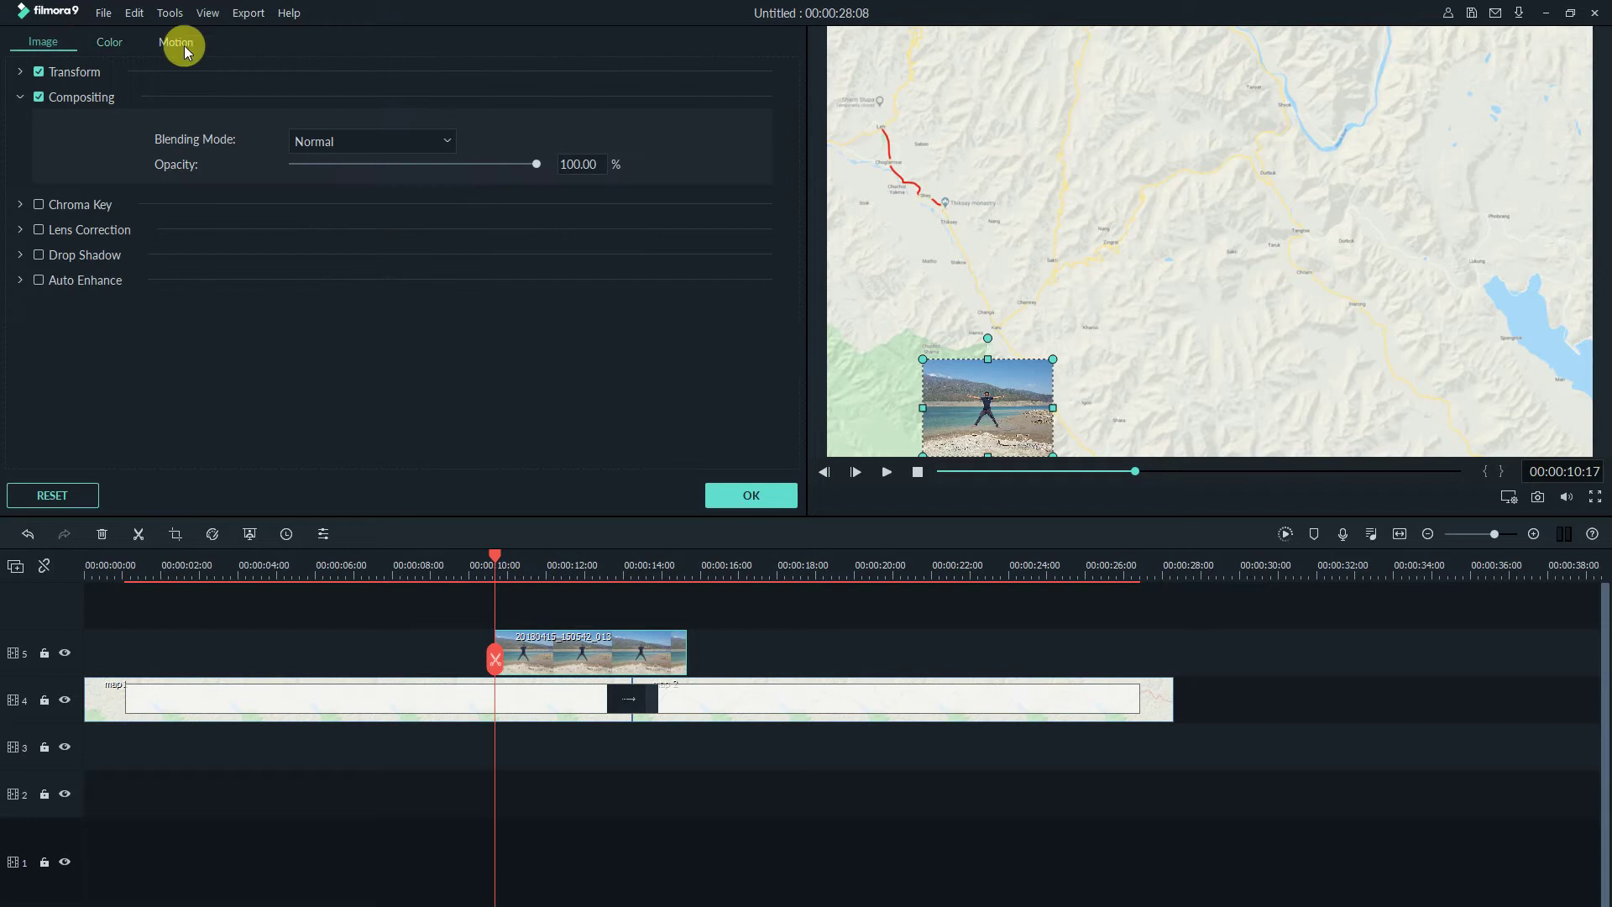
left_click(19, 71)
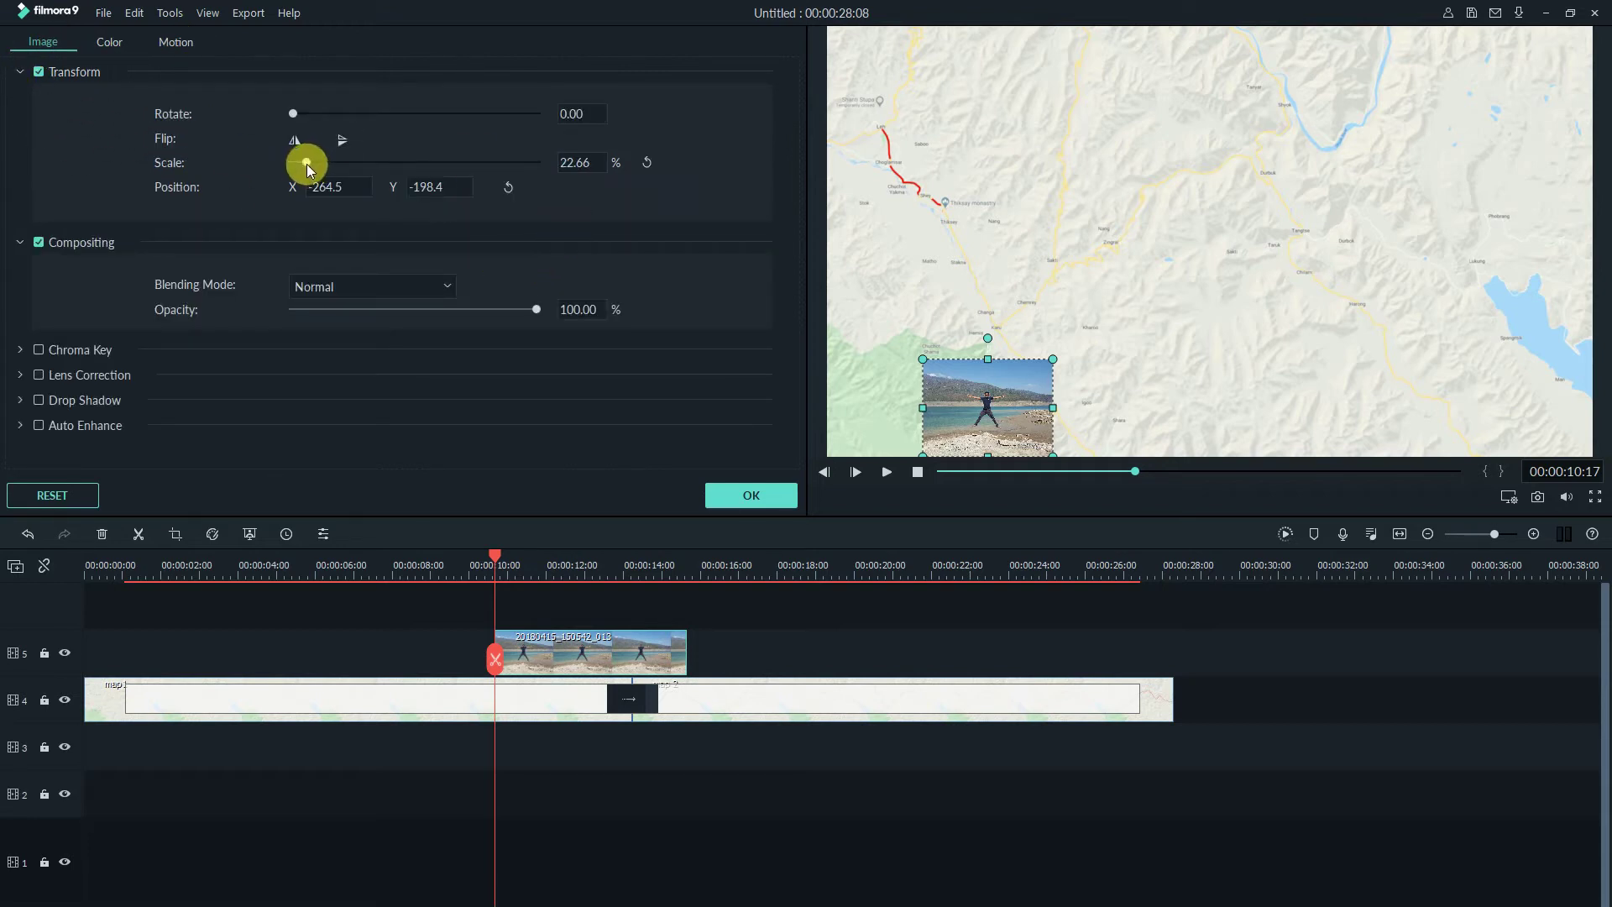
left_click_drag(309, 166, 299, 165)
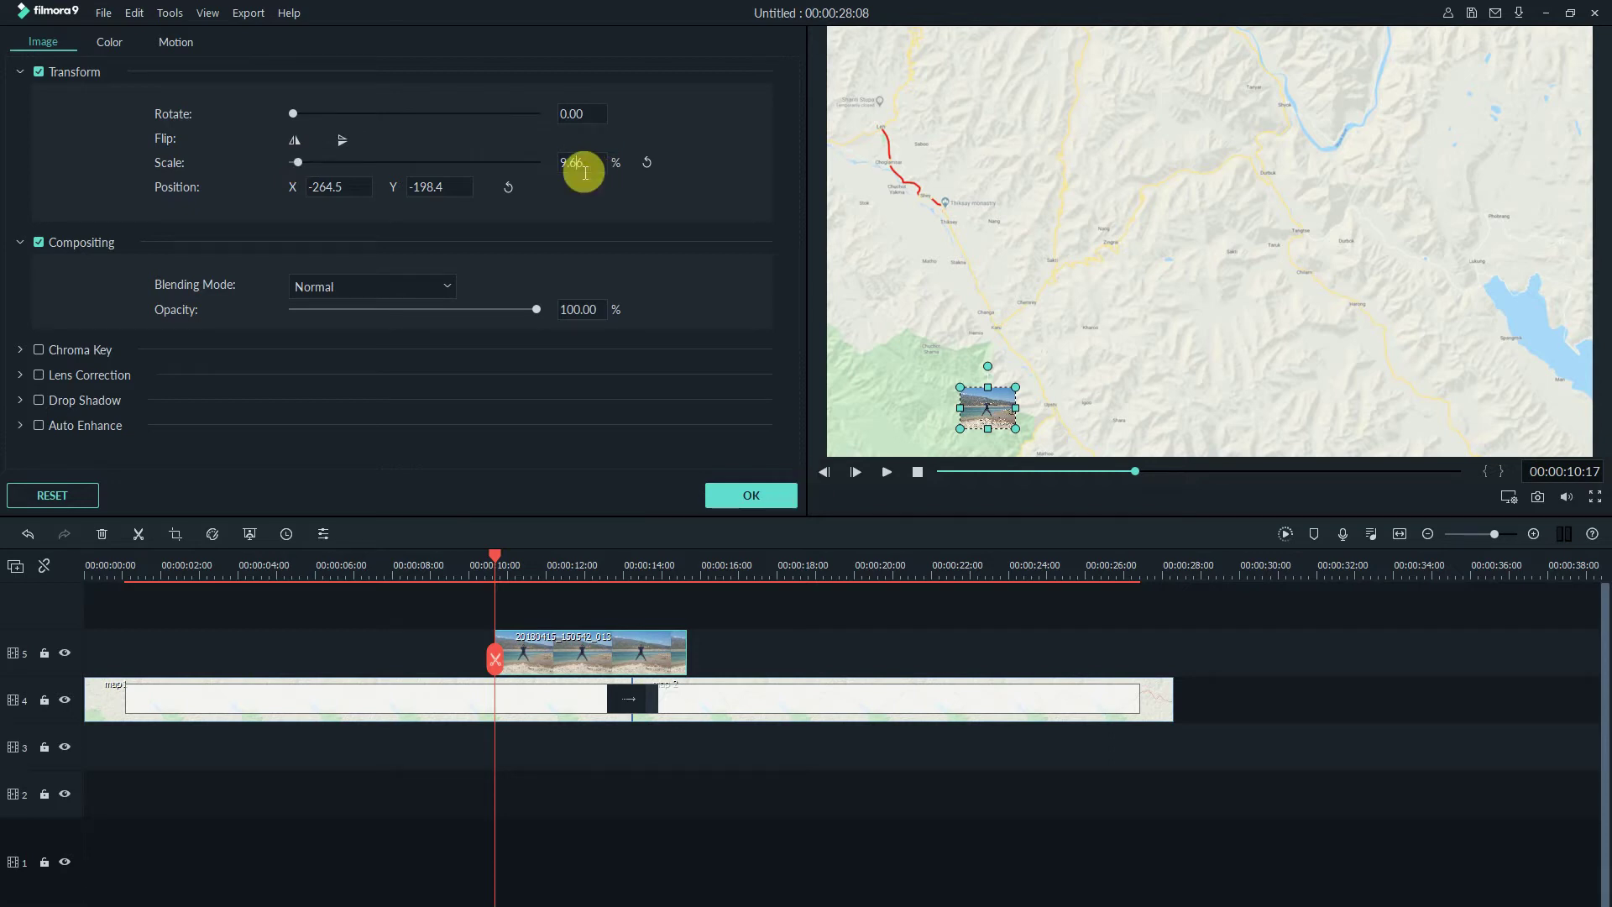
type("10")
key("Return")
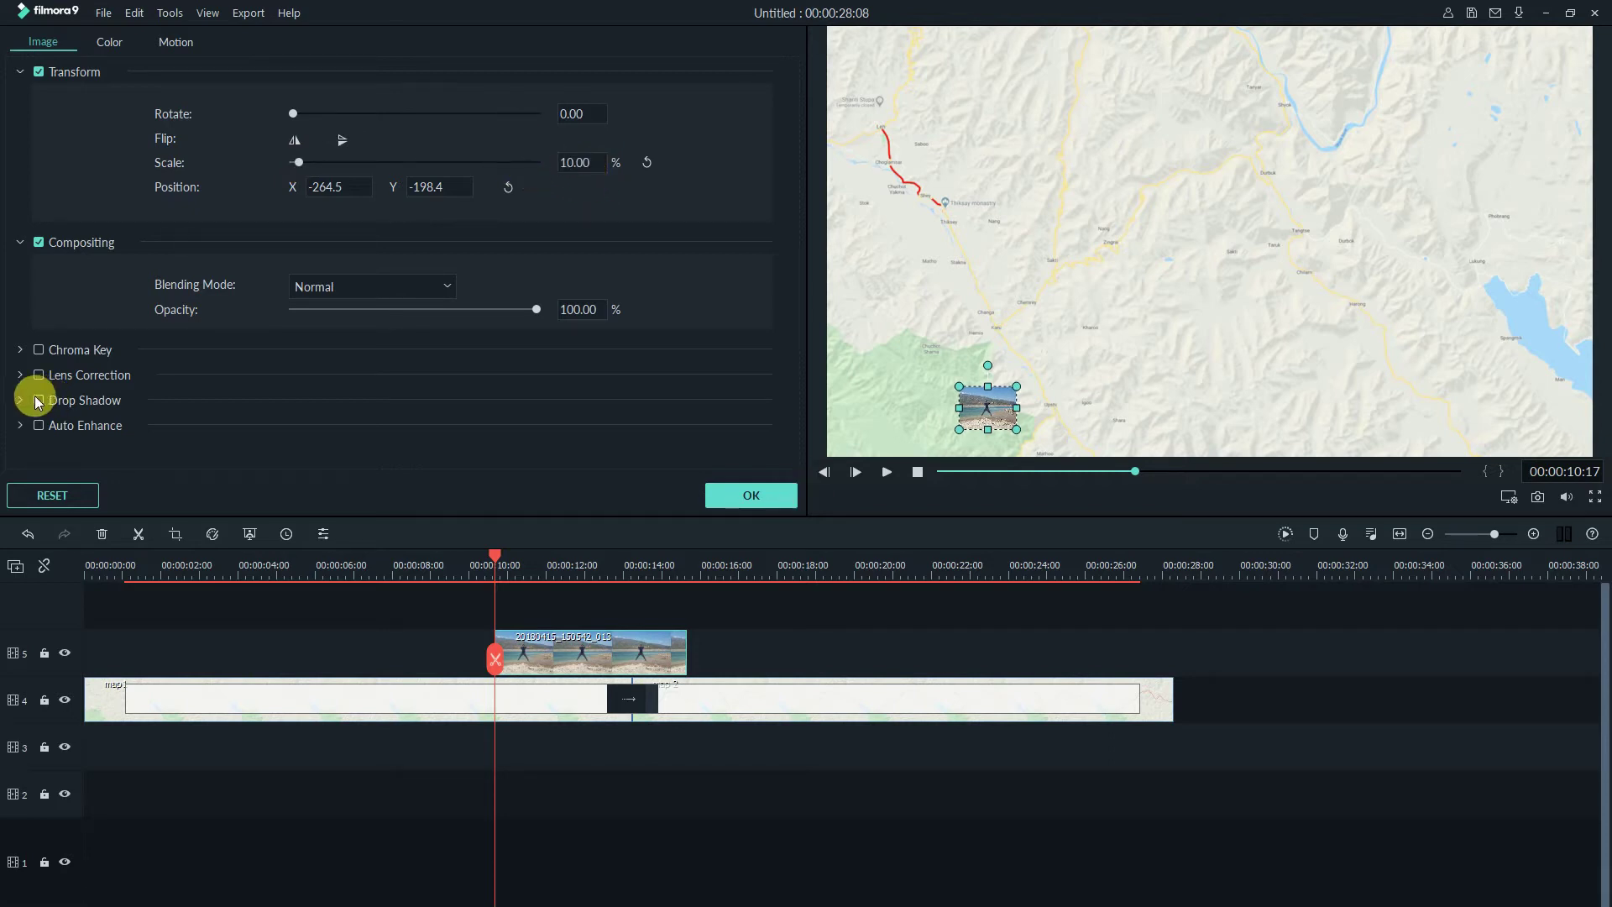
Step: Move the photo near the route's start and add a drop shadow: distance 2, blur 6, opacity 61
left_click(38, 400)
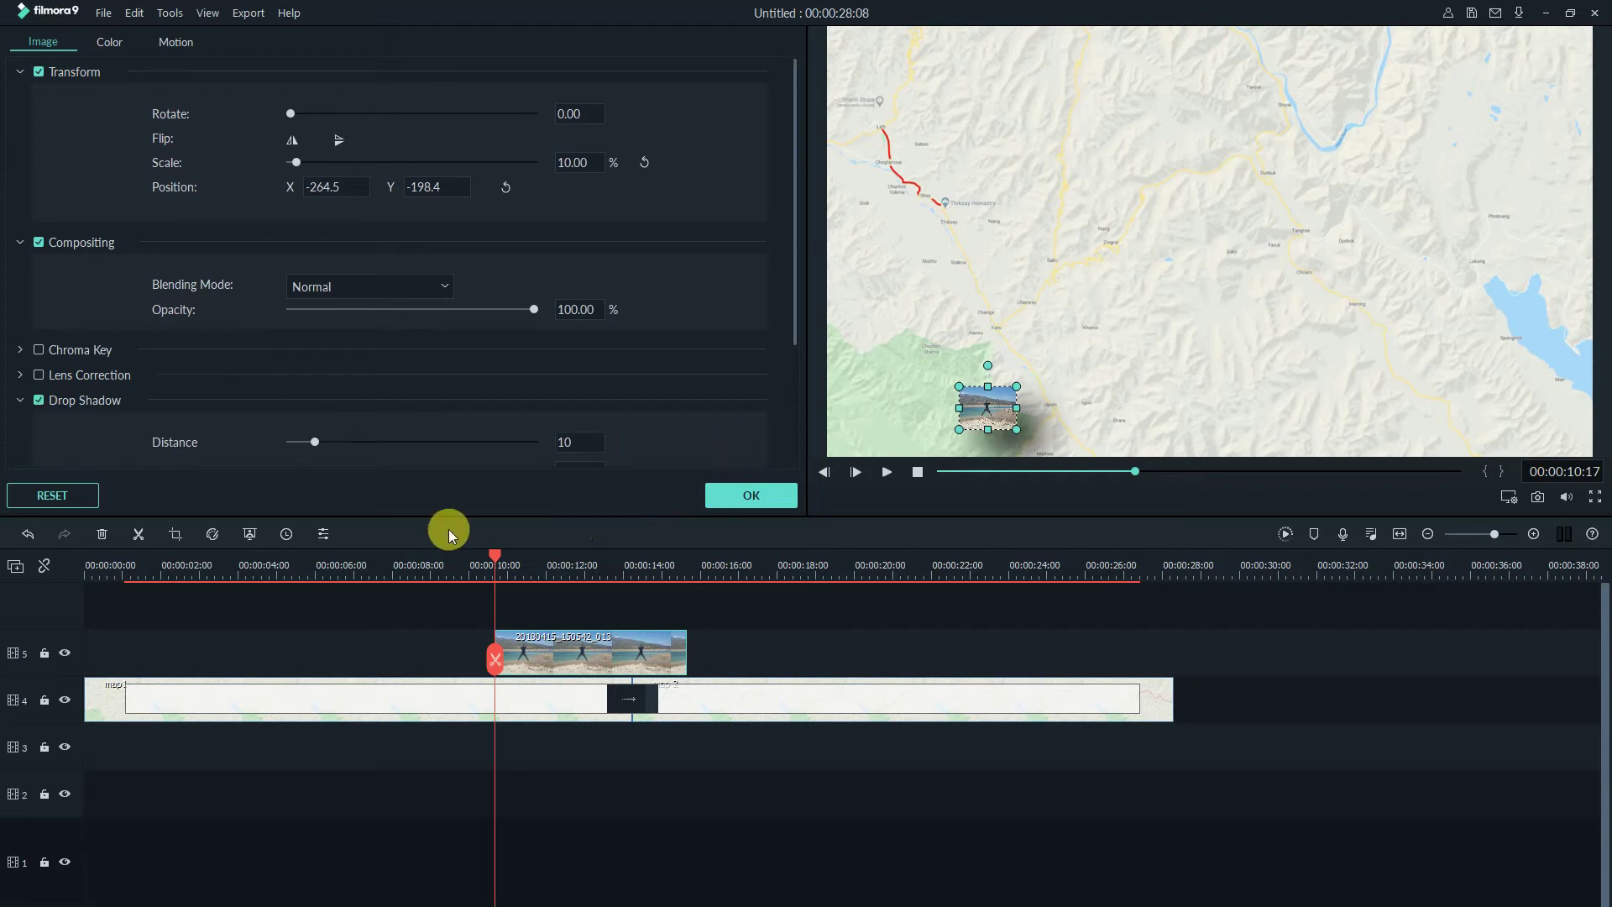
left_click_drag(795, 279, 801, 430)
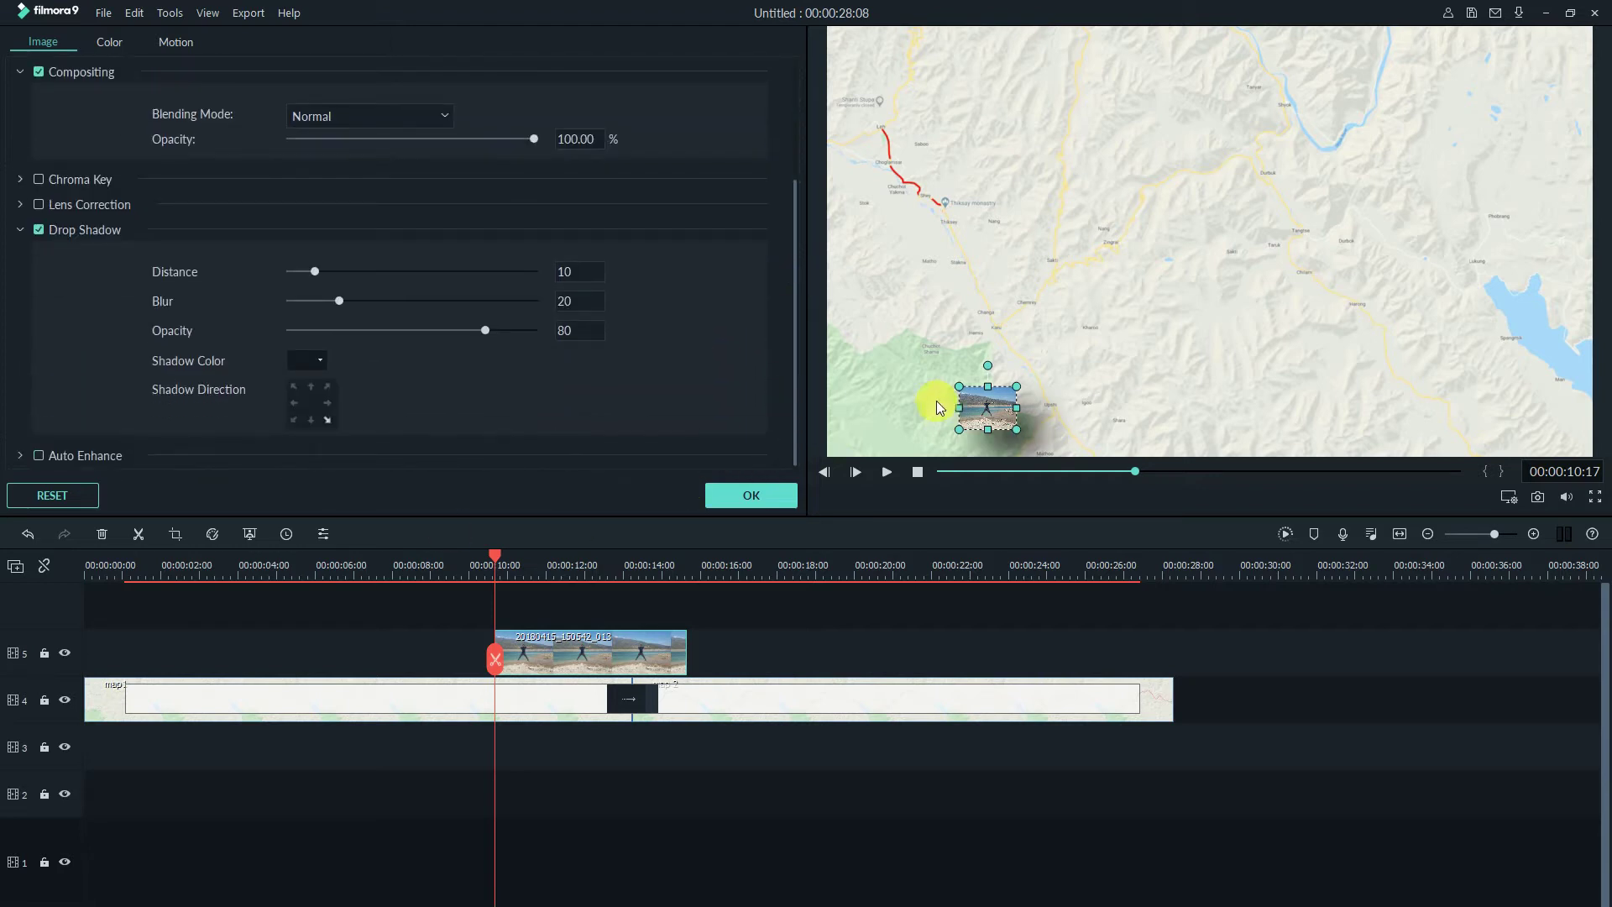
mouse_move(988, 416)
left_mouse_down()
mouse_move(980, 171)
mouse_move(996, 179)
left_mouse_up()
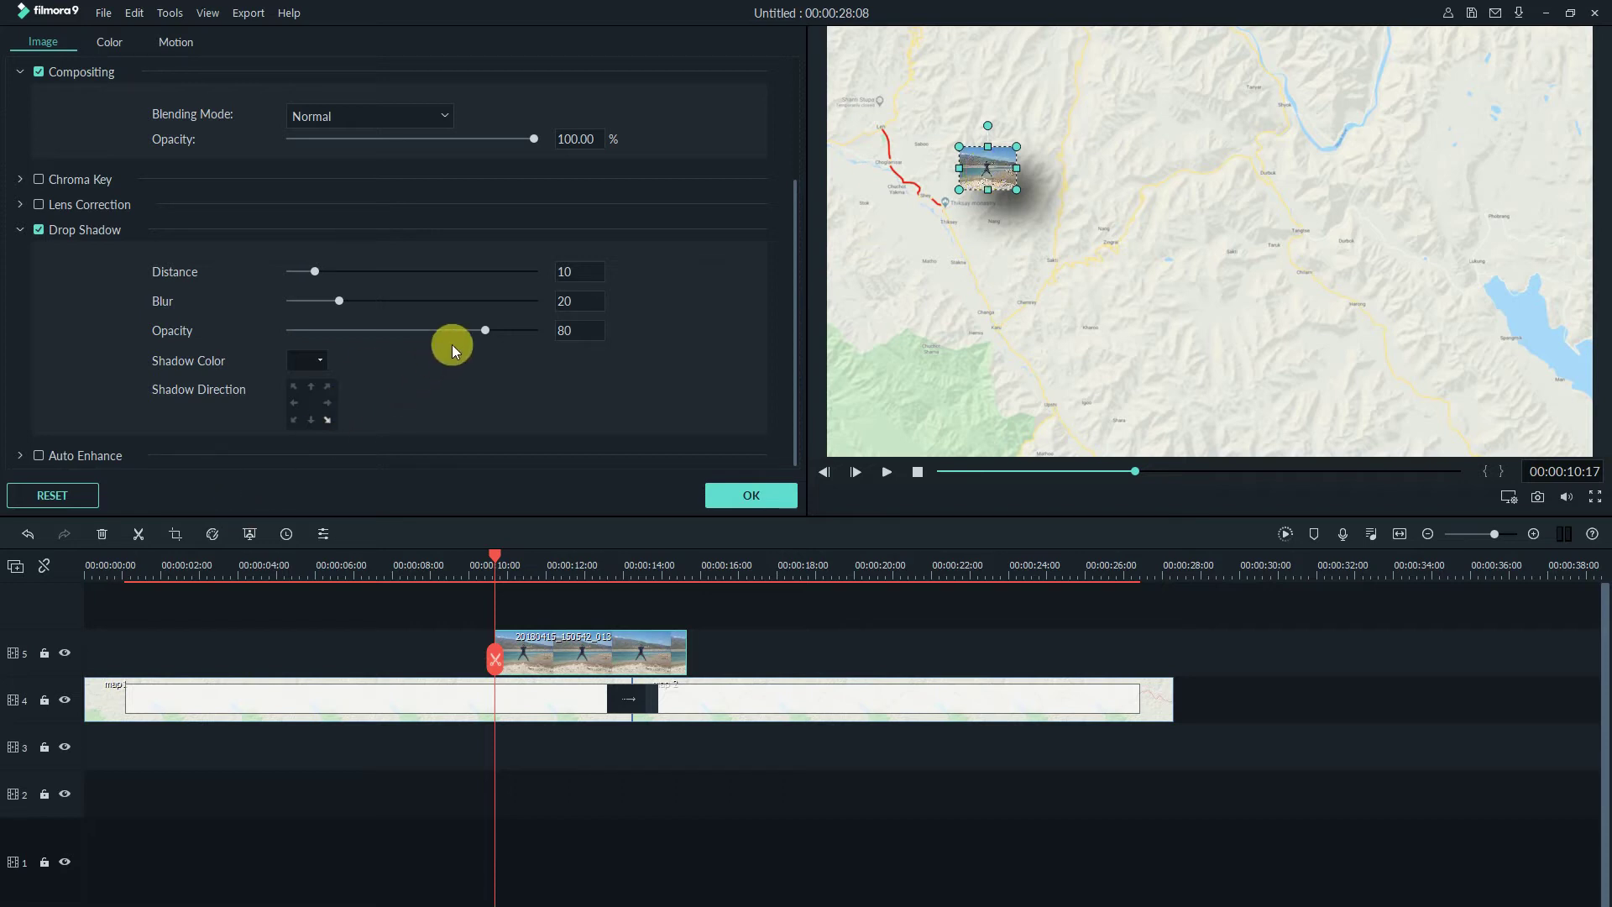
left_click_drag(320, 279, 307, 271)
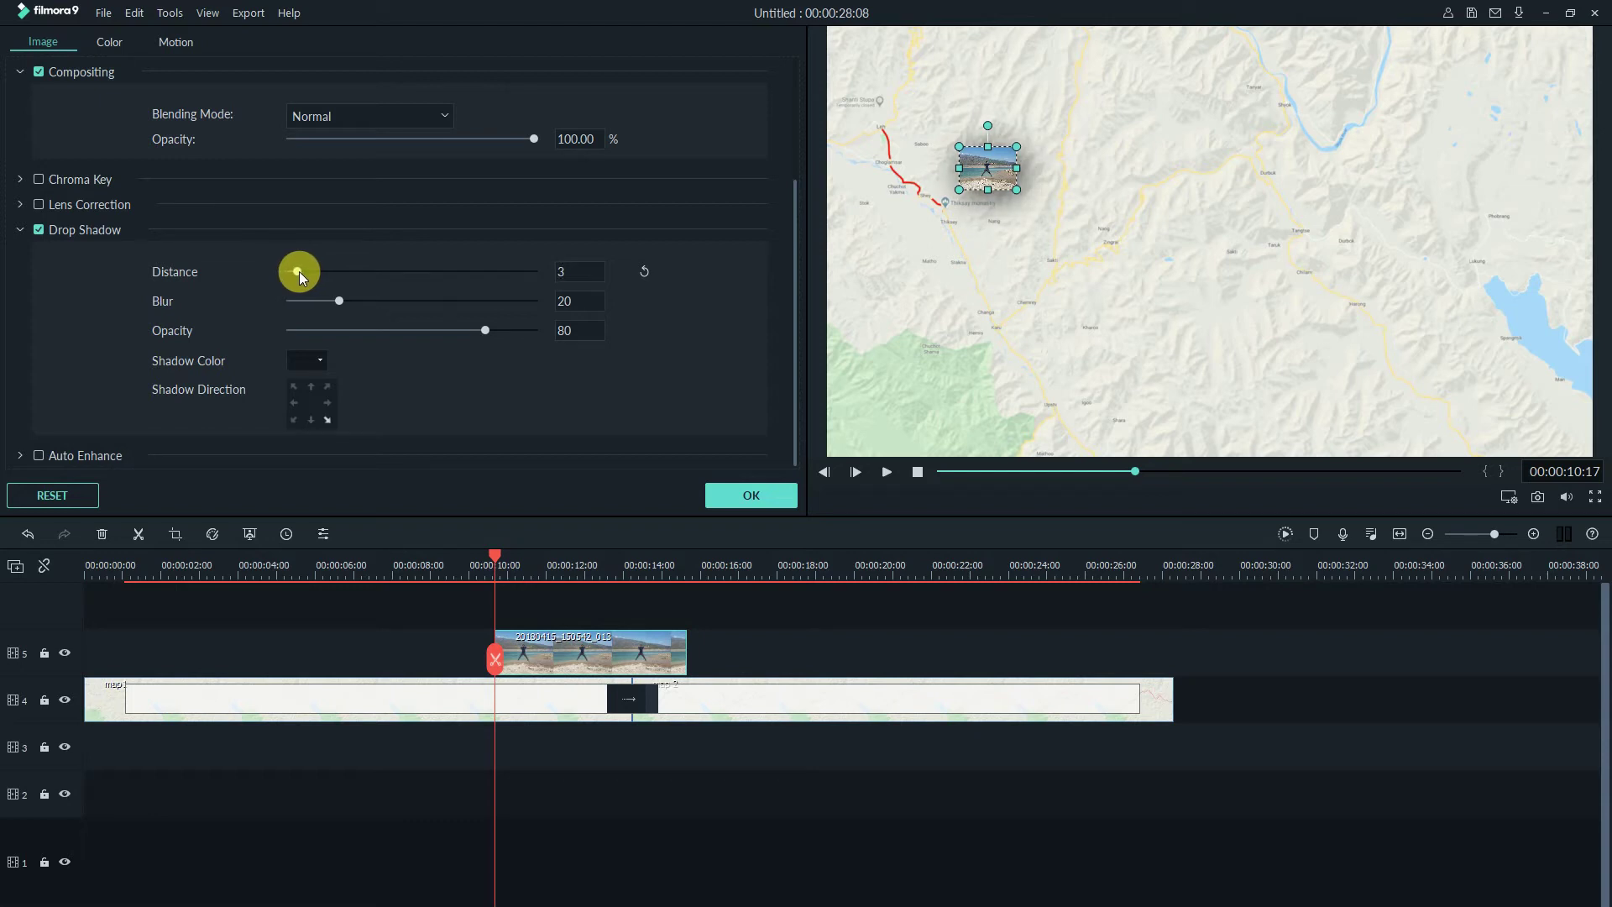
left_click_drag(481, 330, 424, 330)
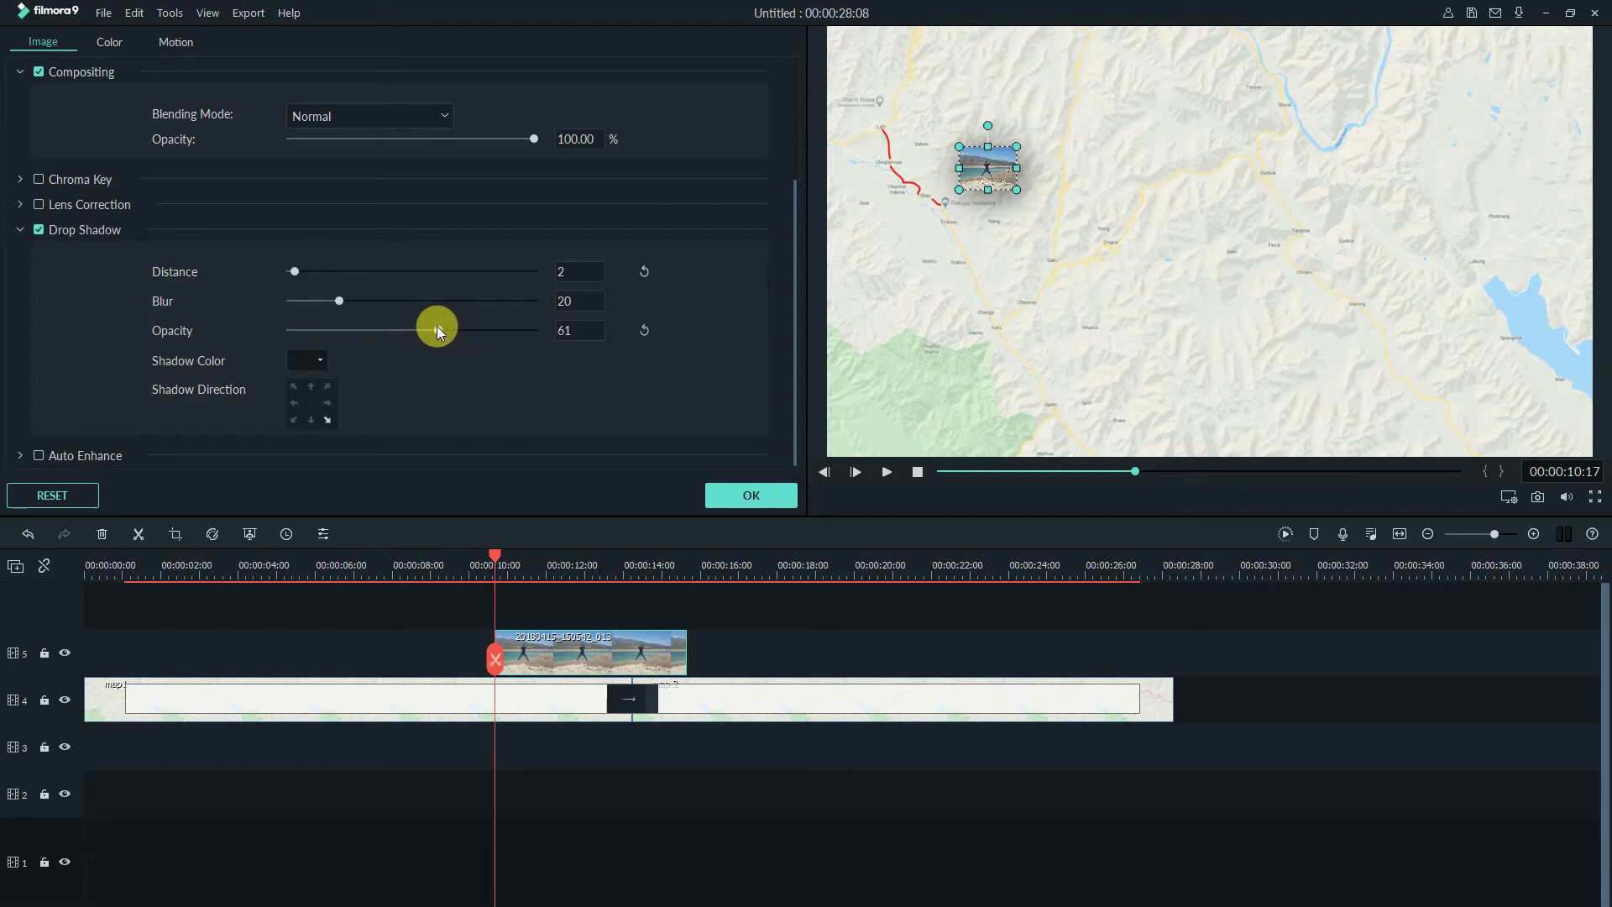
left_click_drag(335, 301, 307, 301)
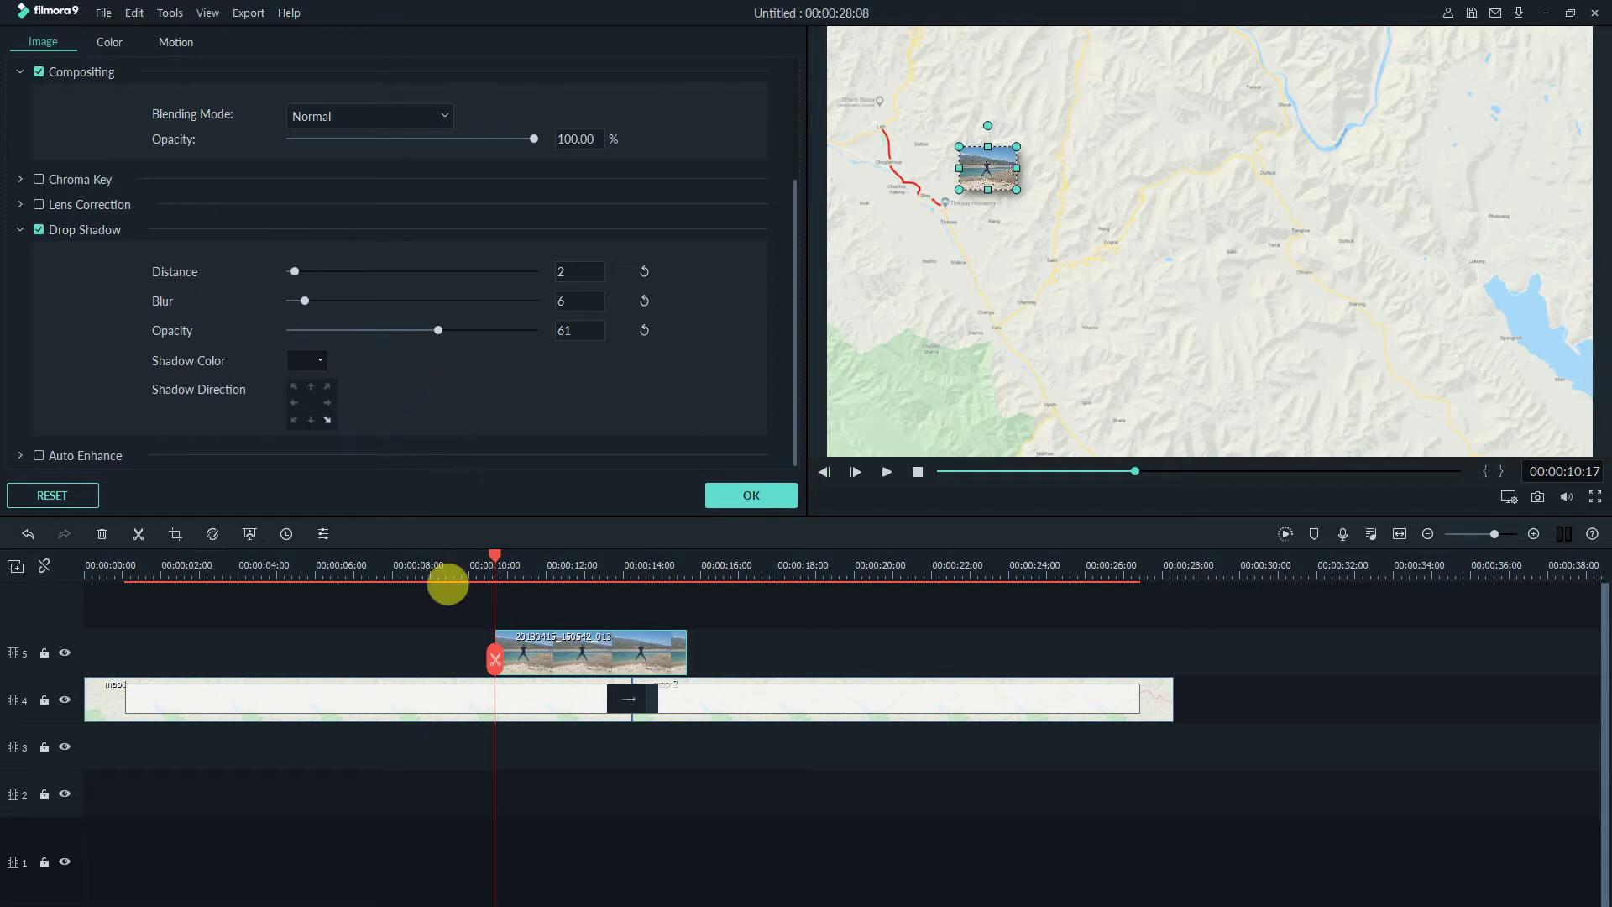
left_click(746, 494)
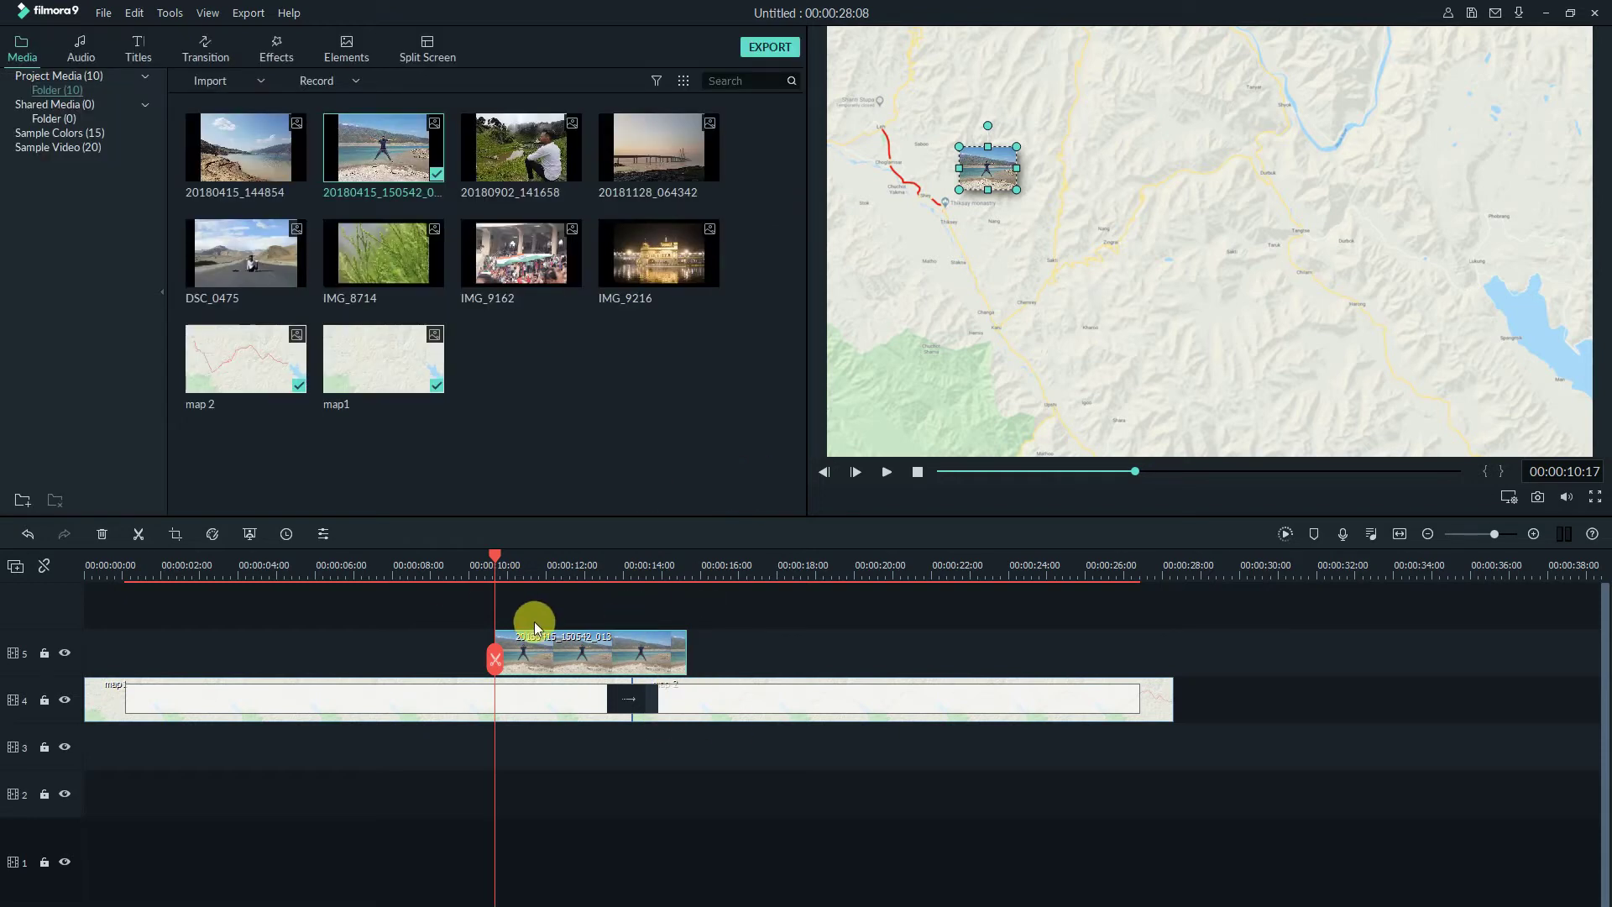
Step: Add a Dissolve transition at the start of the lake-photo clip and preview it
key("space")
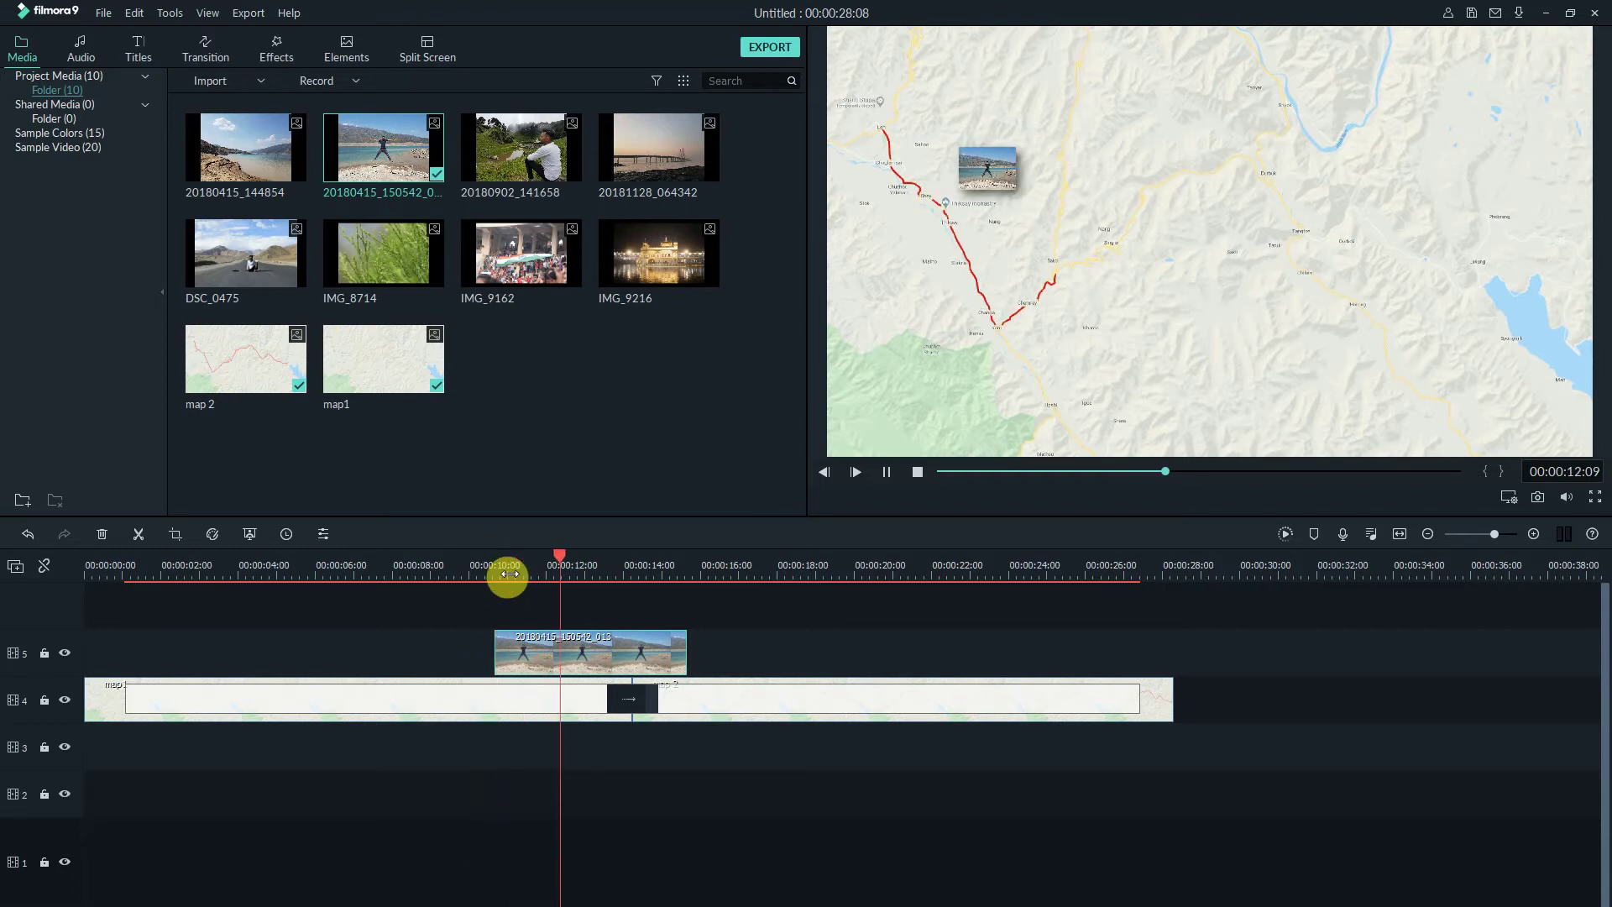
key("space")
left_click(218, 58)
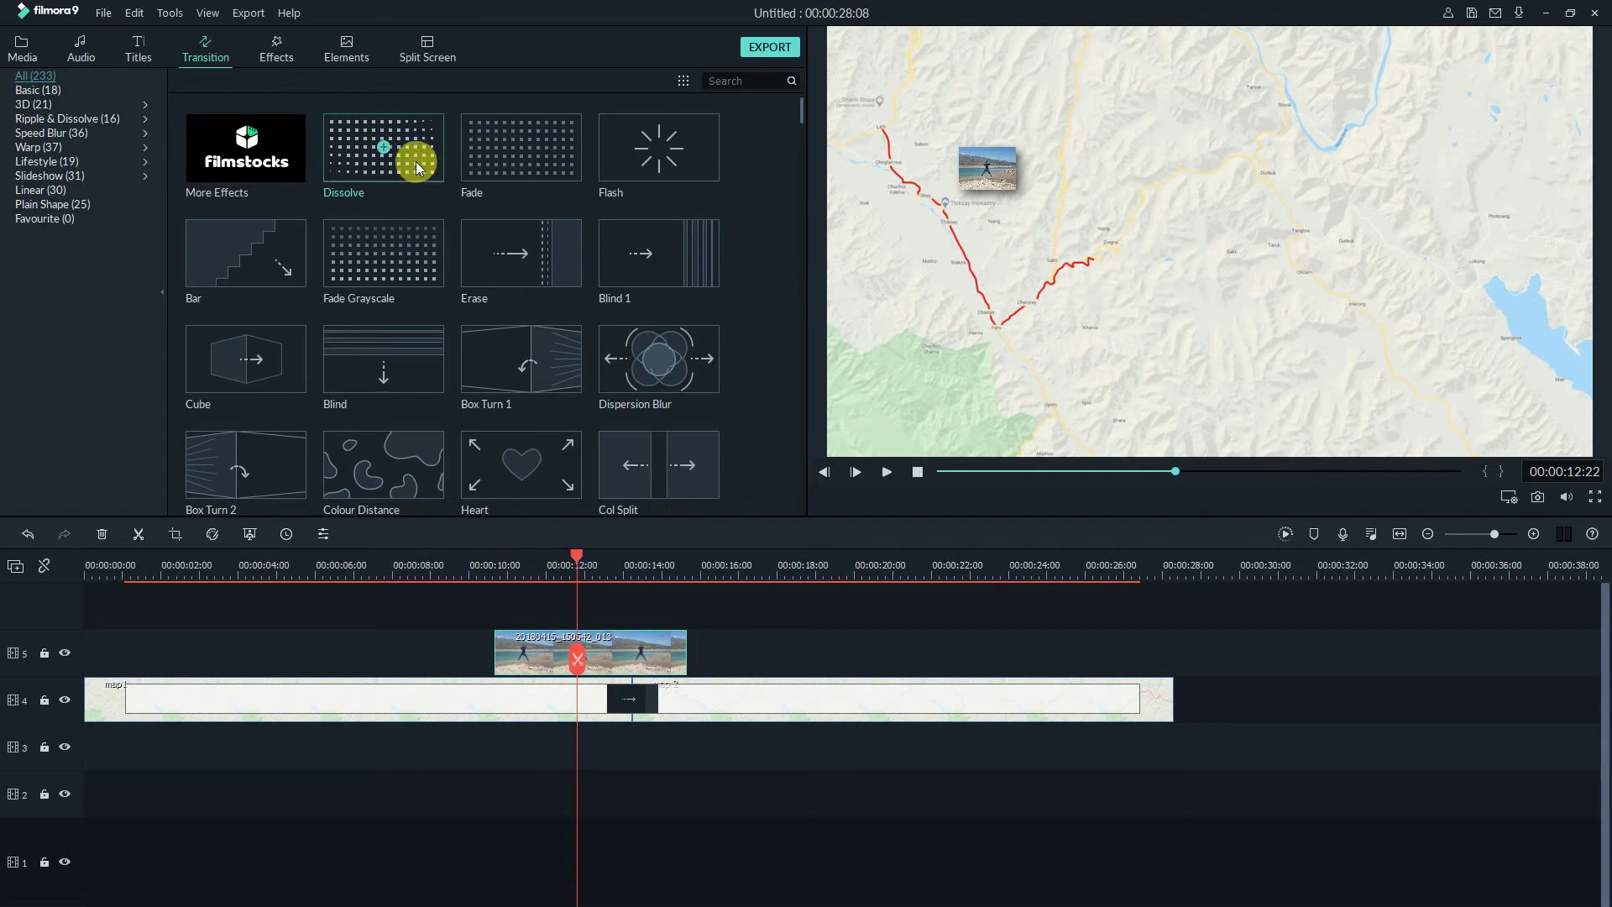
left_click_drag(417, 168, 514, 644)
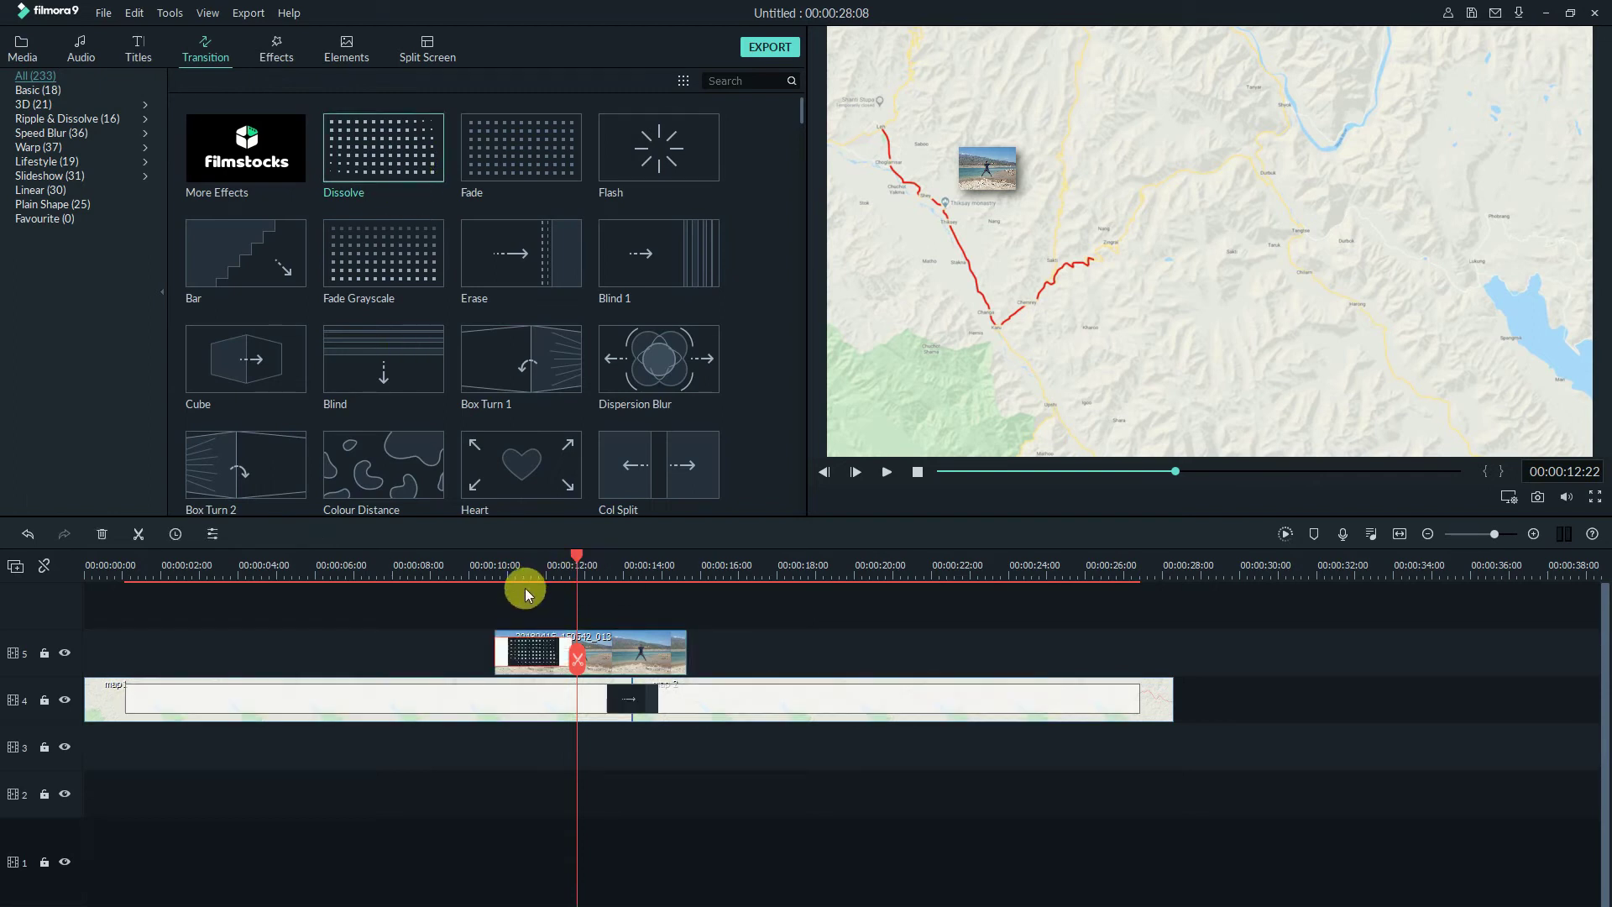
left_click(488, 568)
key("space")
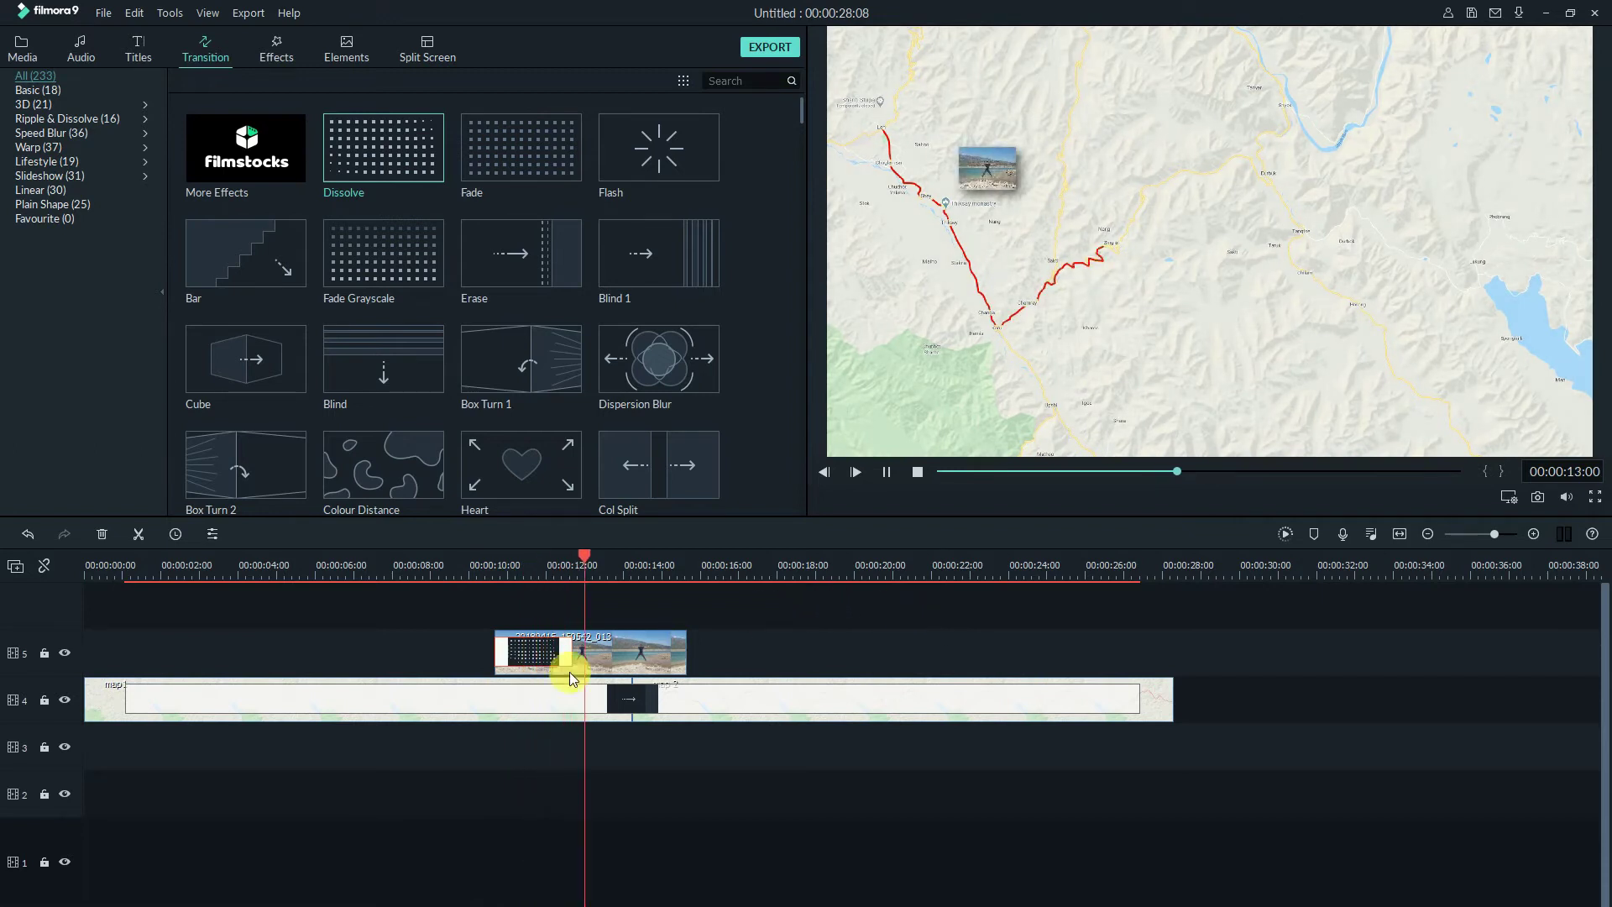
key("space")
key("ctrl+equal")
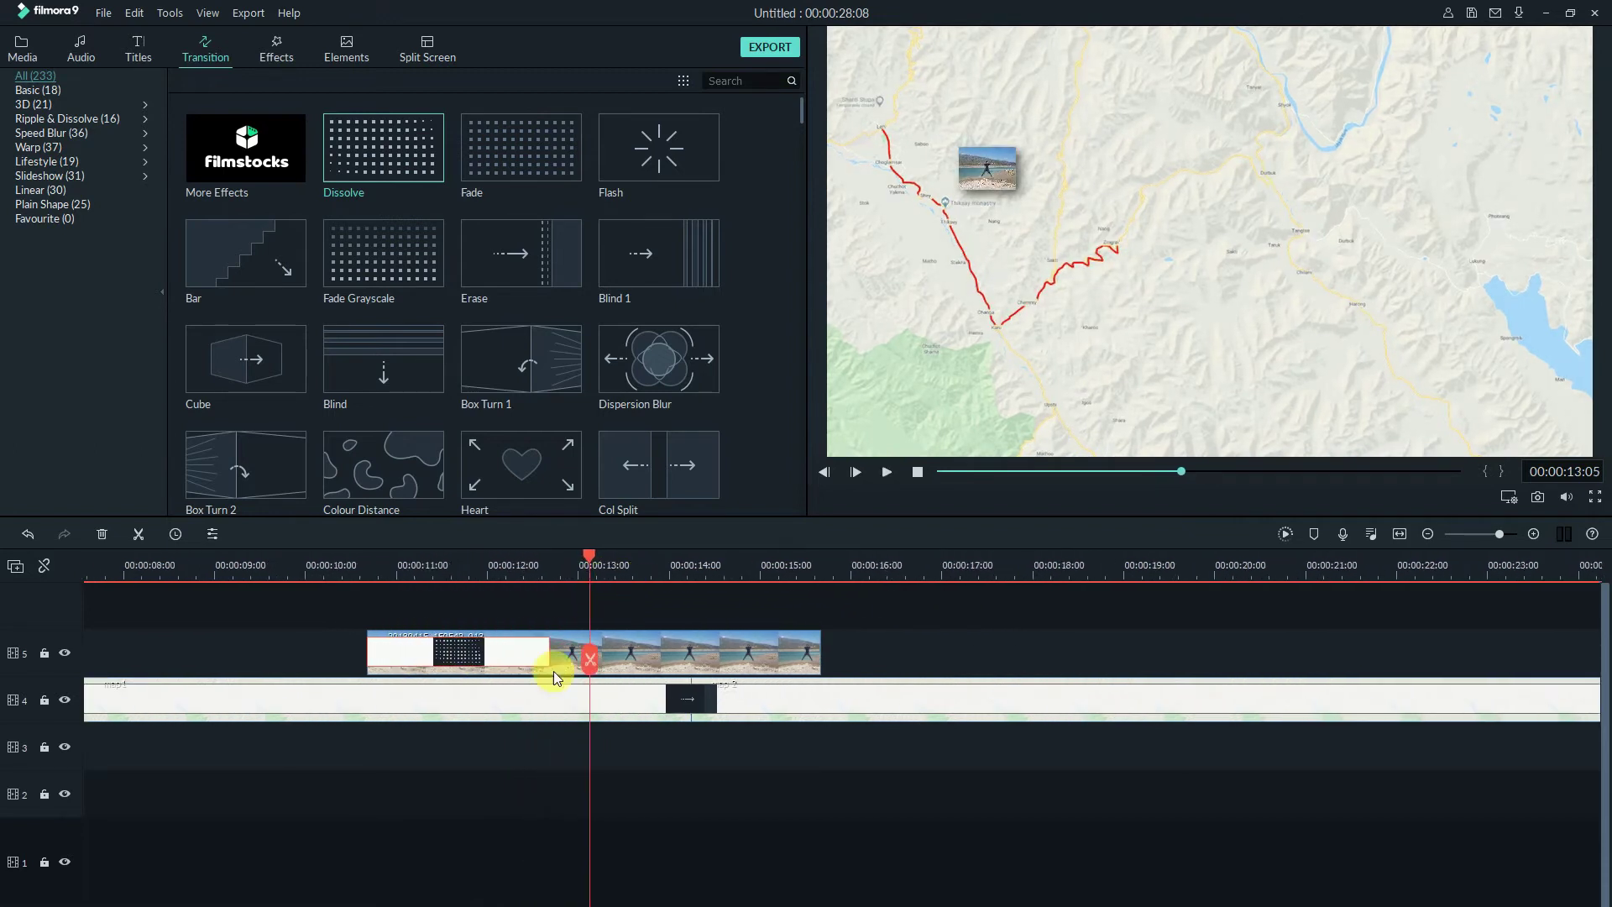
Step: Delete the stray white segment and extend the photo clip to the map clip's end
left_click(547, 656)
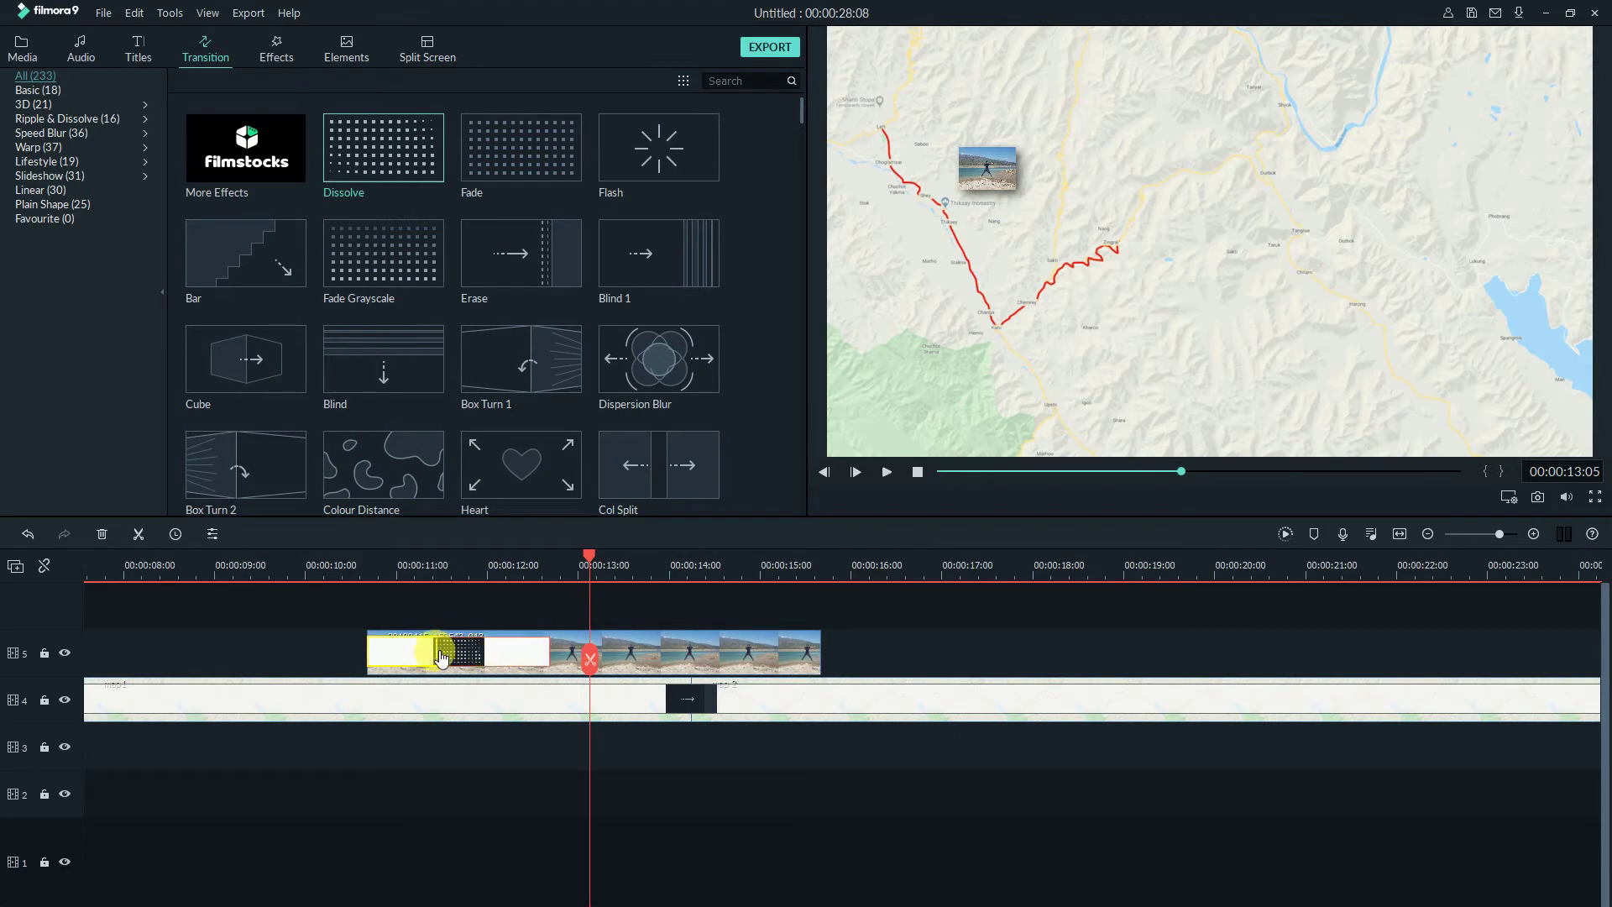
key("Delete")
left_click(365, 579)
key("space")
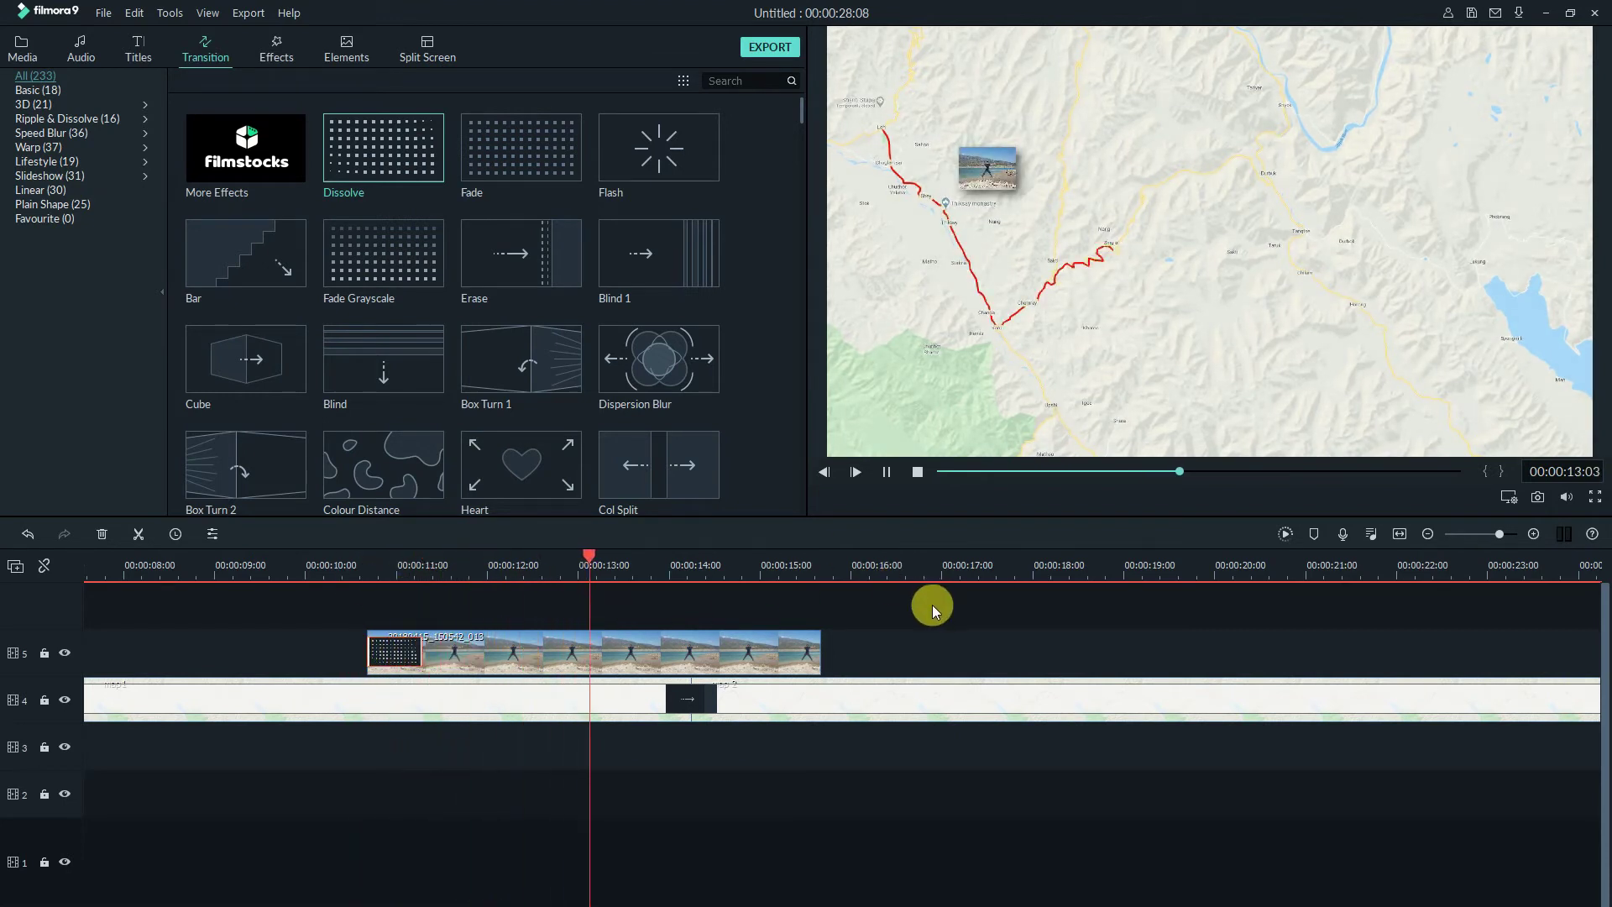
left_click(332, 564)
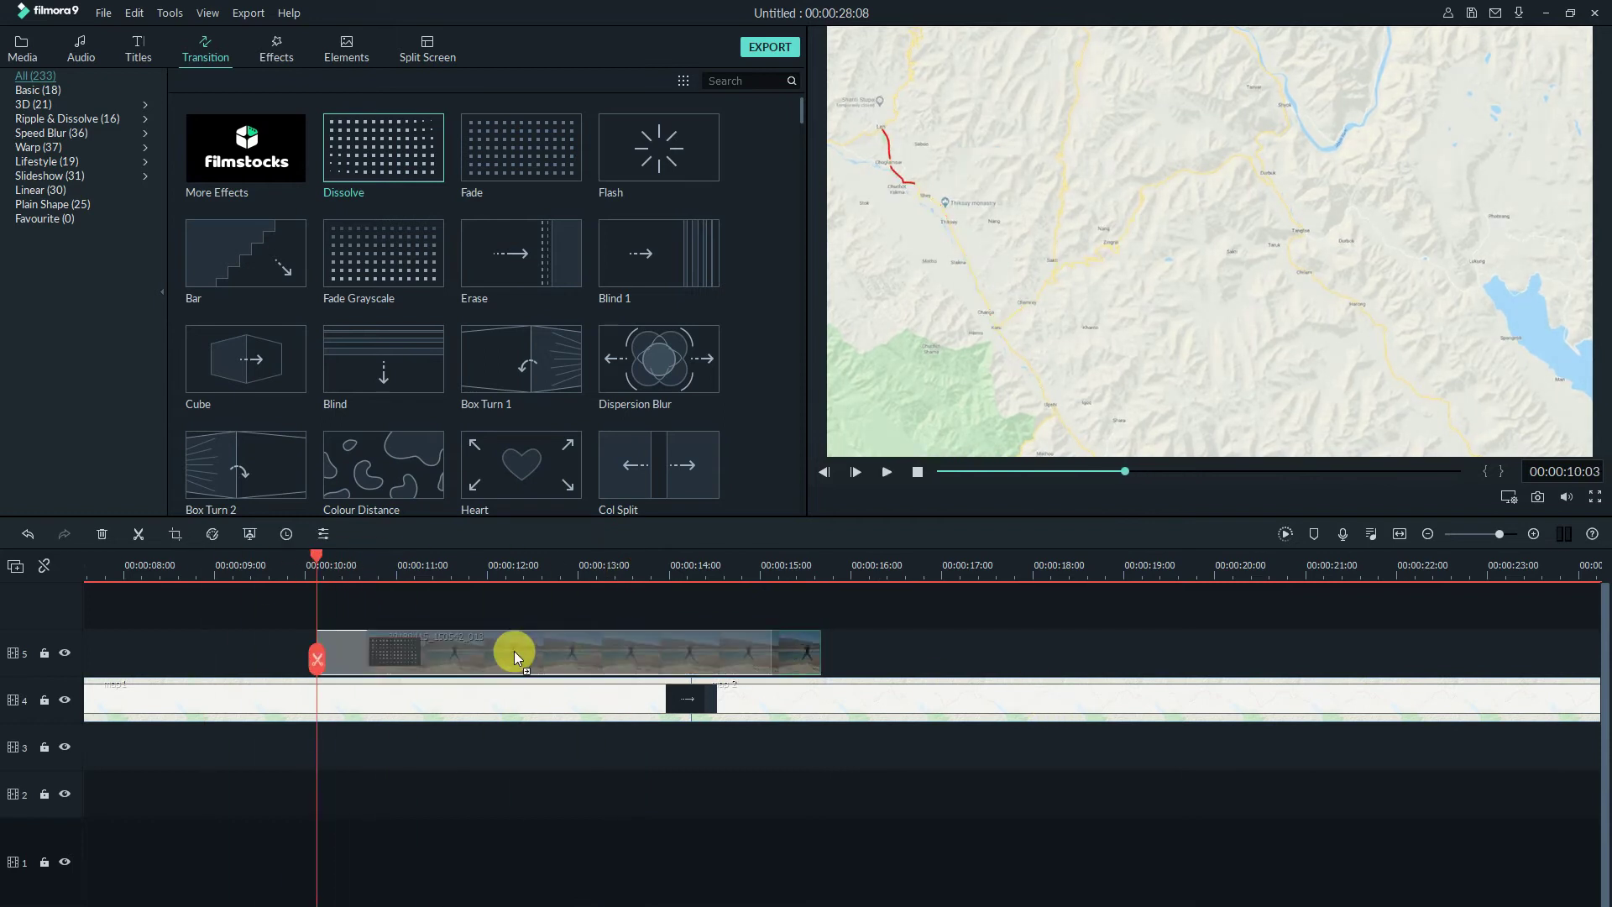
left_click_drag(821, 653, 827, 655)
left_click(565, 564)
left_click(400, 567)
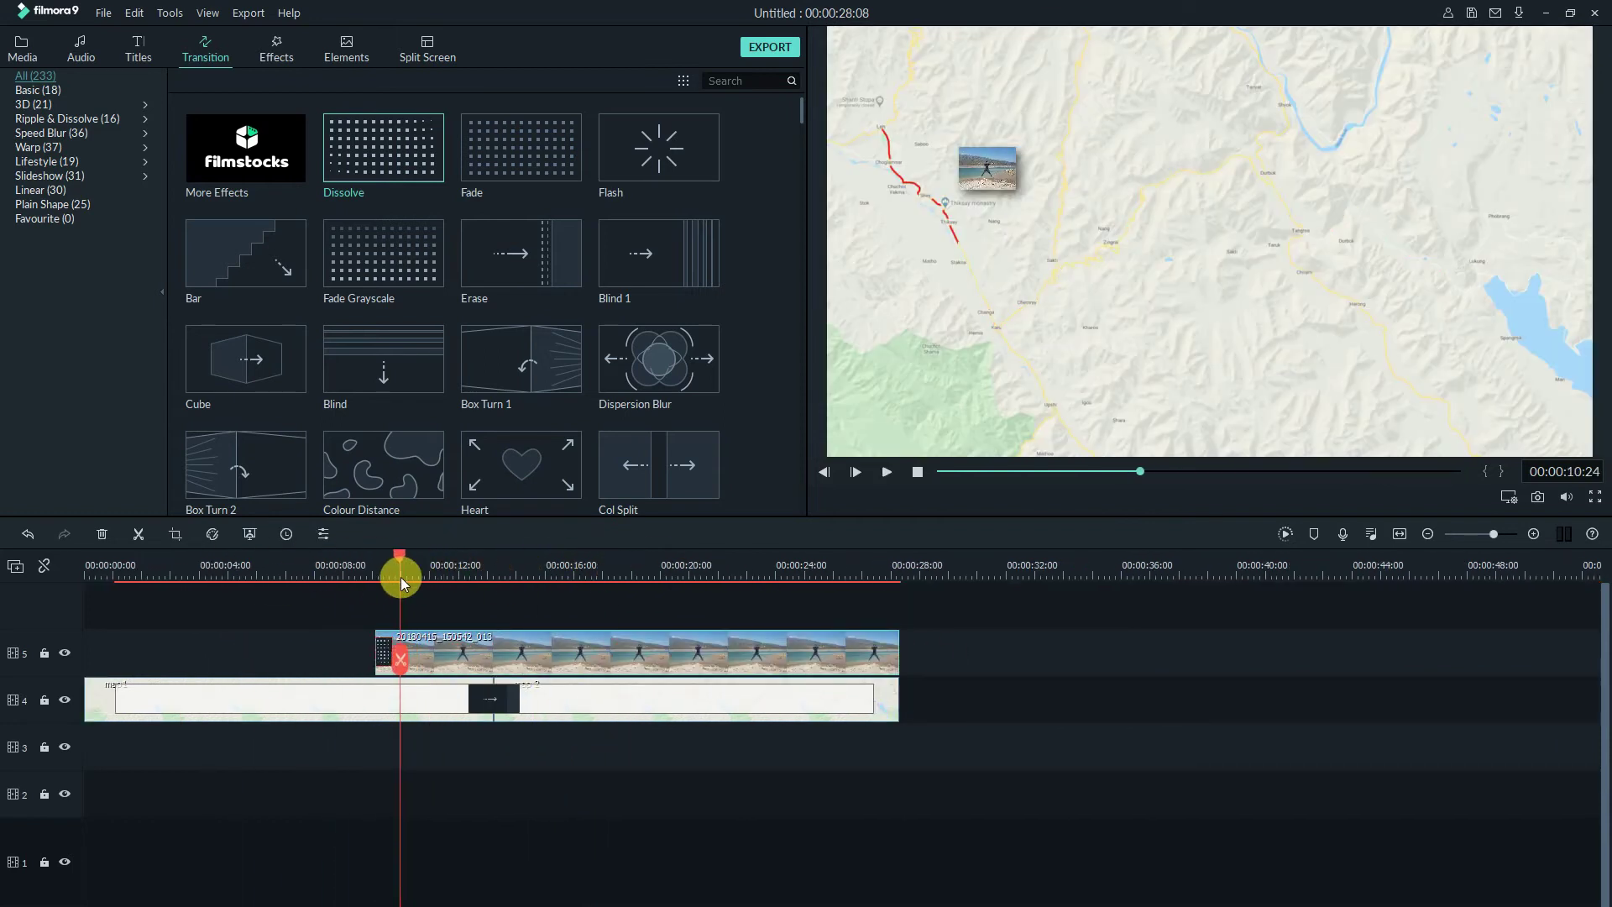
left_click(746, 695)
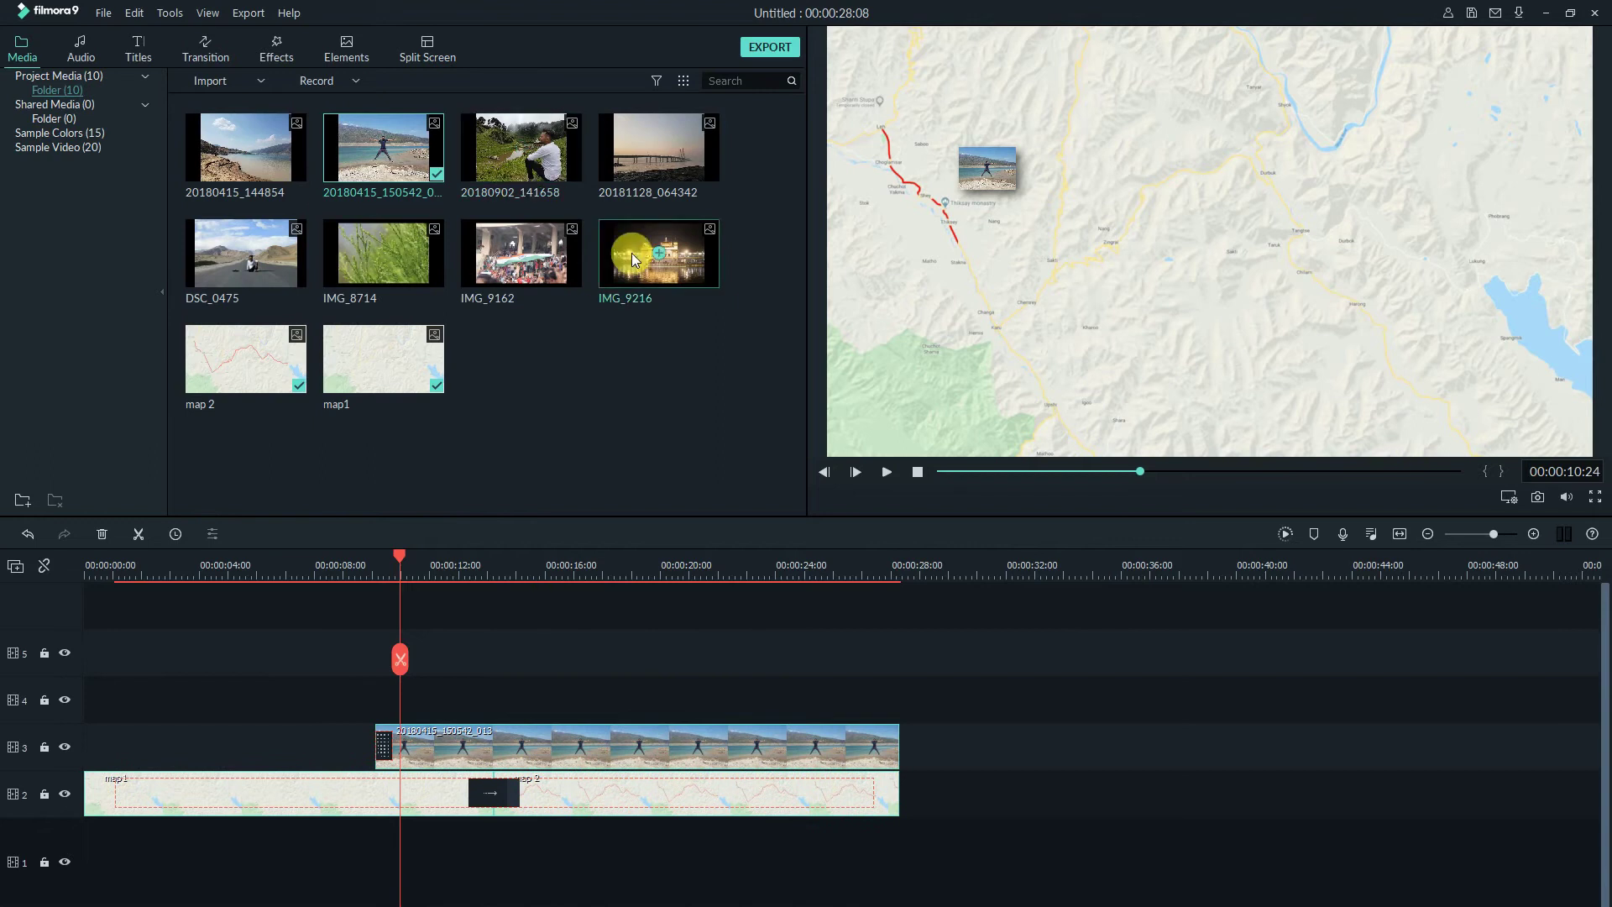
Step: Add photo 20180902_141658 above the map at 10% scale with a subtle drop shadow
mouse_move(521, 152)
left_mouse_down()
mouse_move(459, 699)
mouse_move(472, 705)
left_mouse_up()
left_click(418, 554)
double_click(472, 706)
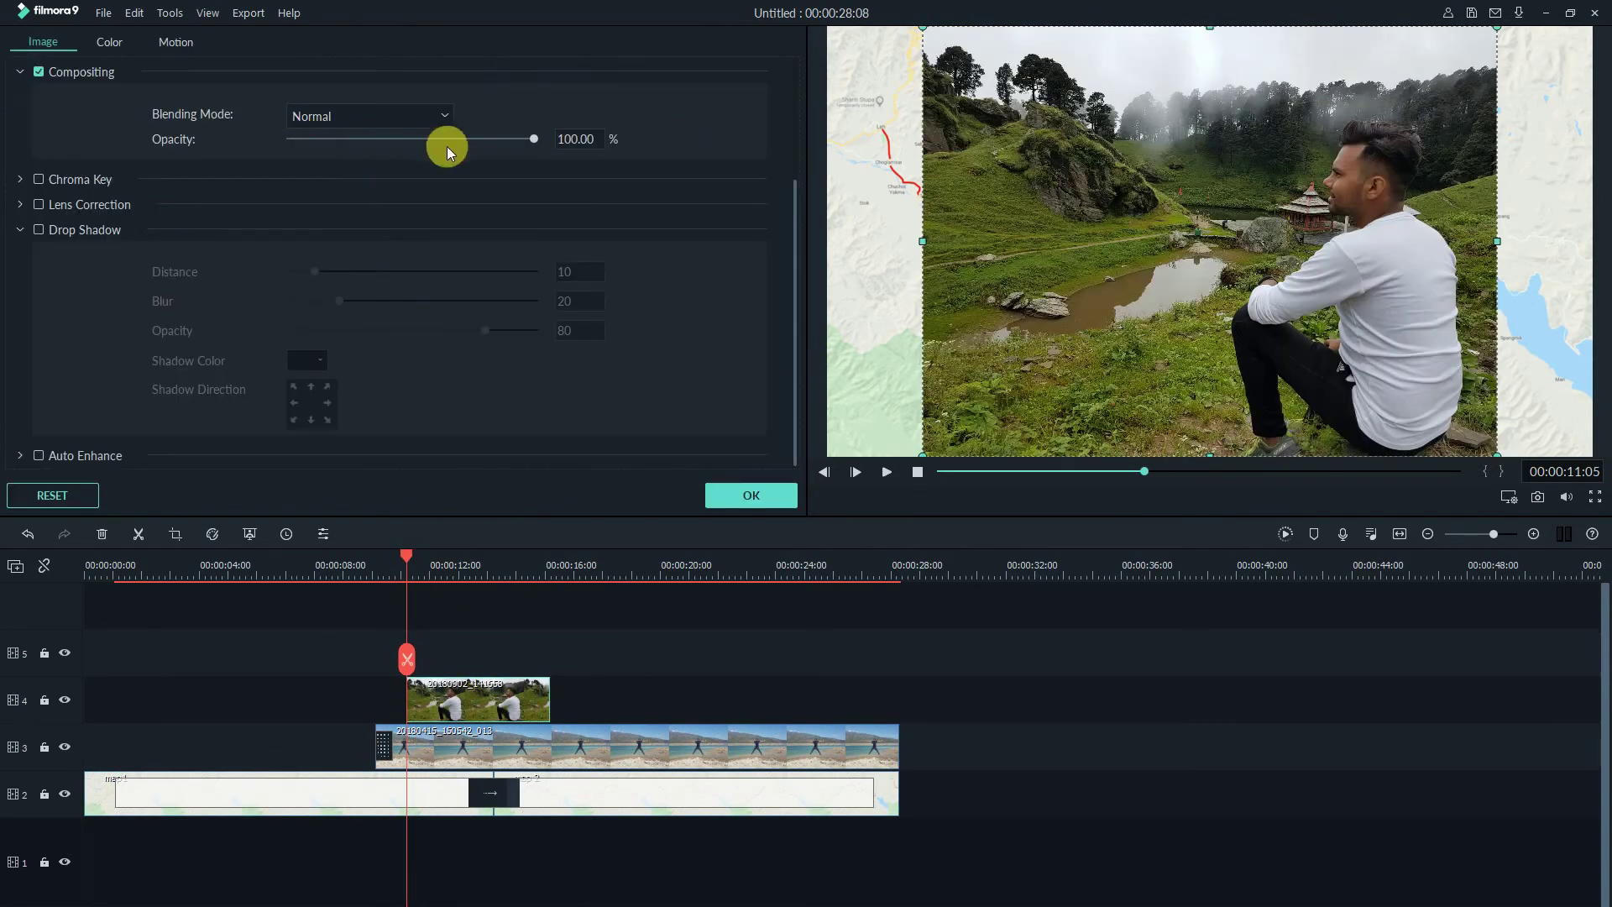
left_click(21, 73)
double_click(578, 162)
type("10")
key("Return")
left_click(485, 418)
left_click_drag(485, 418, 456, 418)
mouse_move(339, 389)
left_mouse_down()
mouse_move(304, 389)
mouse_move(294, 359)
left_mouse_up()
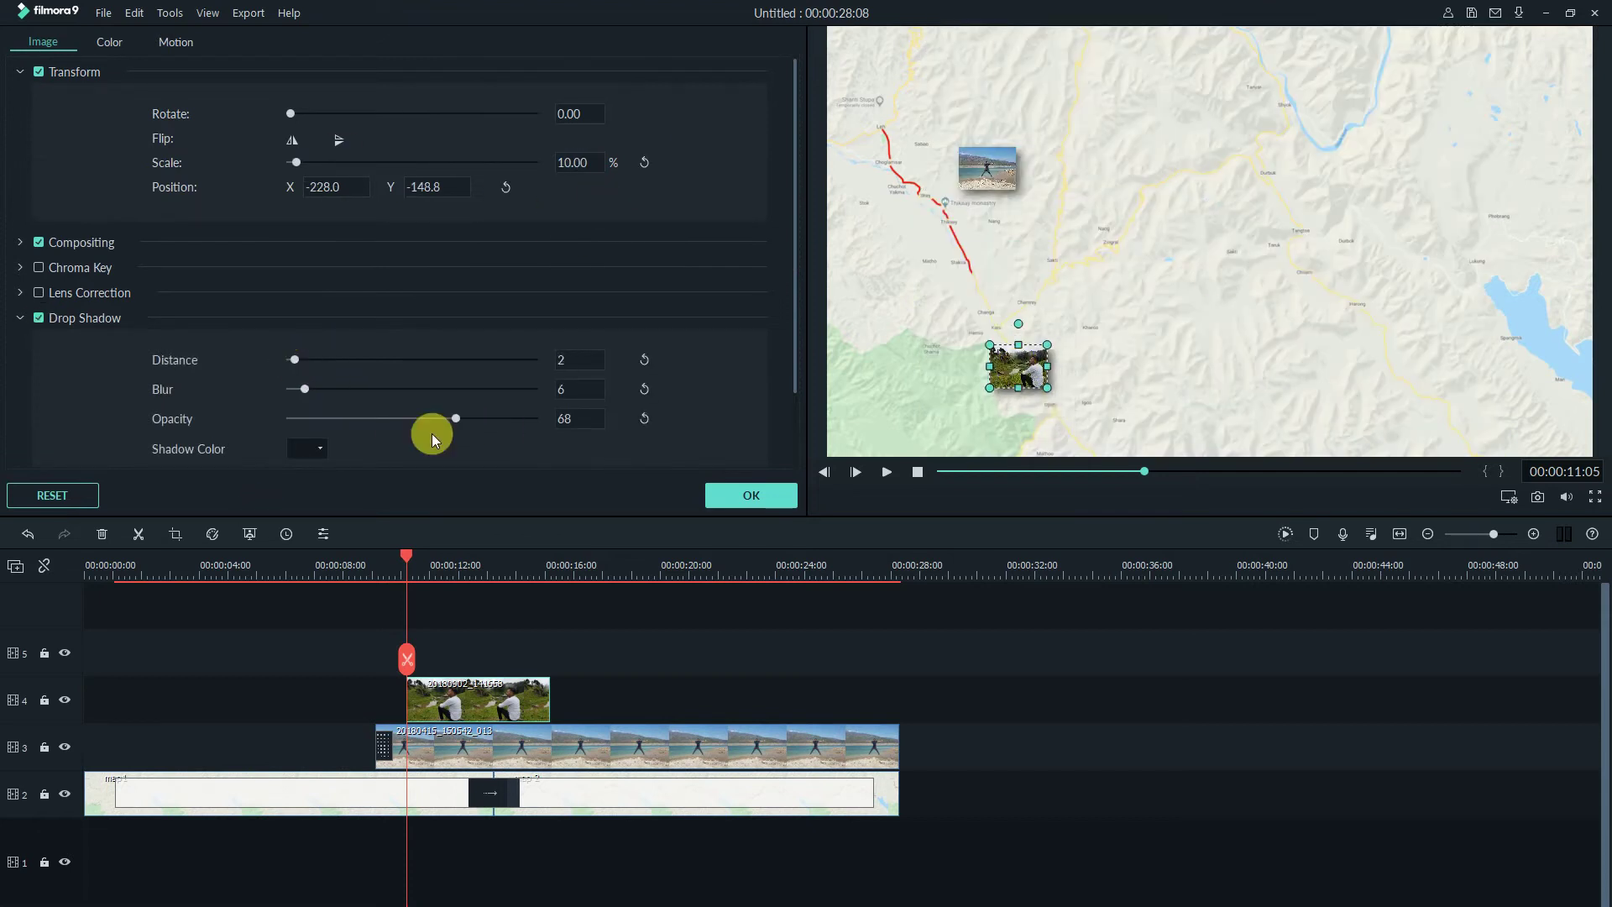
left_click(752, 495)
Step: Extend the grass photo clip to 28:08
left_click(205, 49)
left_click(432, 575)
scroll(433, 575, "up", 2)
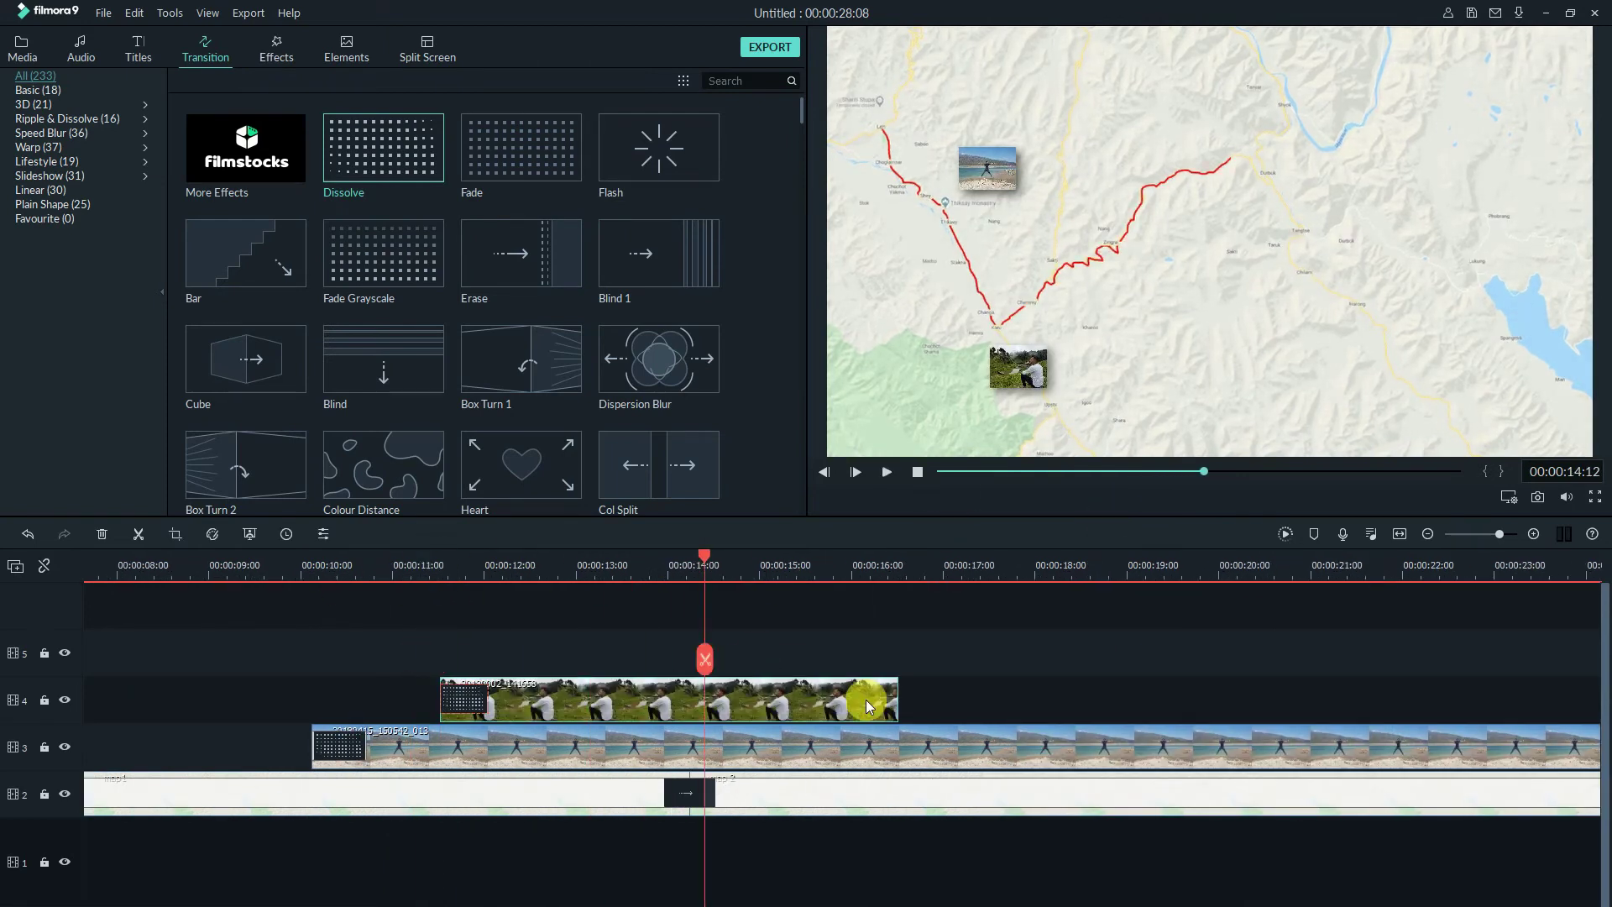
left_click_drag(751, 699, 1228, 696)
Step: Add DSC_0475 on the top track with a subtle shadow, beside the route, starting with a transition
left_click_drag(536, 322, 611, 652)
double_click(710, 653)
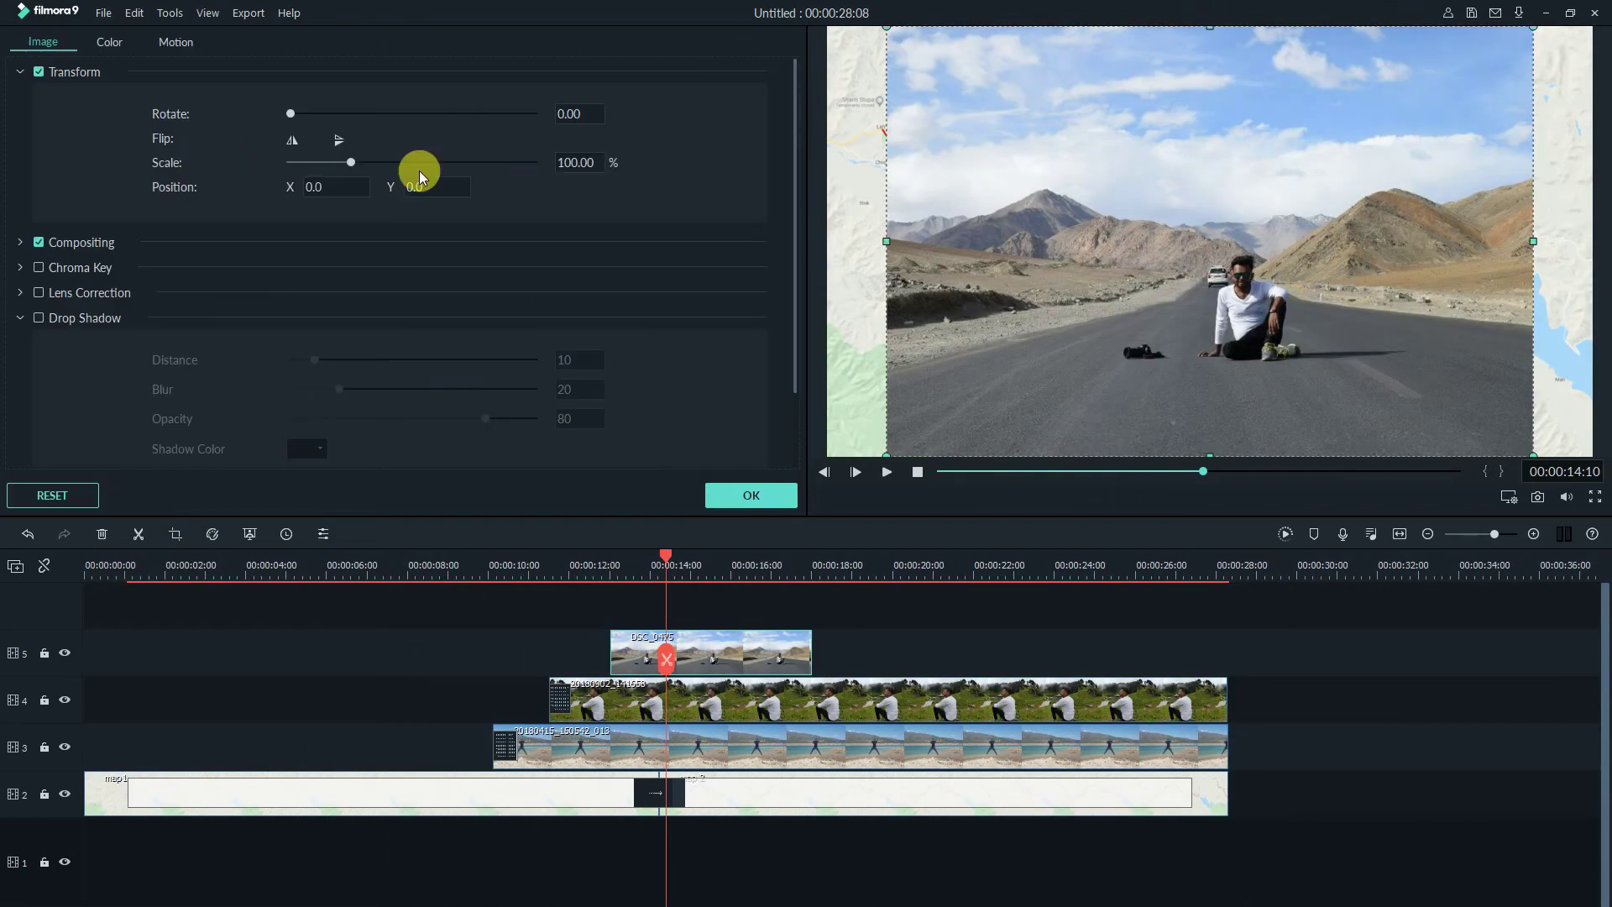
left_click_drag(495, 424, 375, 418)
mouse_move(315, 360)
left_mouse_down()
mouse_move(297, 360)
mouse_move(302, 389)
left_mouse_up()
left_click(1229, 252)
left_click_drag(1228, 252, 1183, 274)
left_click(751, 495)
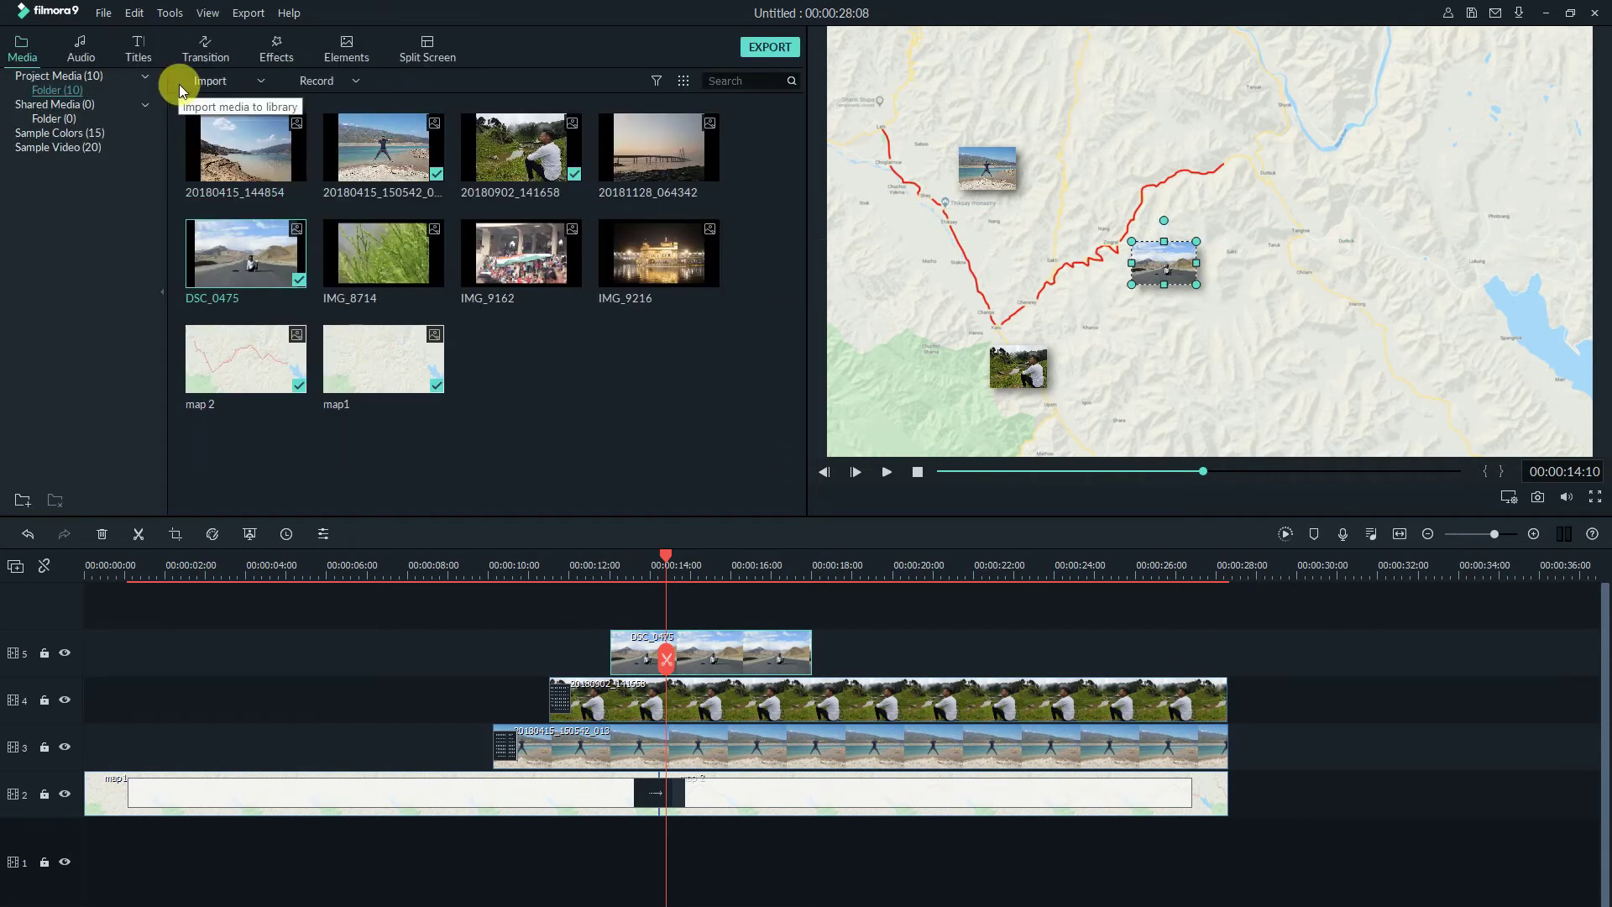
left_click(206, 49)
left_click_drag(383, 147, 619, 652)
Step: Lengthen the track 5 photo clip to end with the other clips
left_click(603, 571)
key("space")
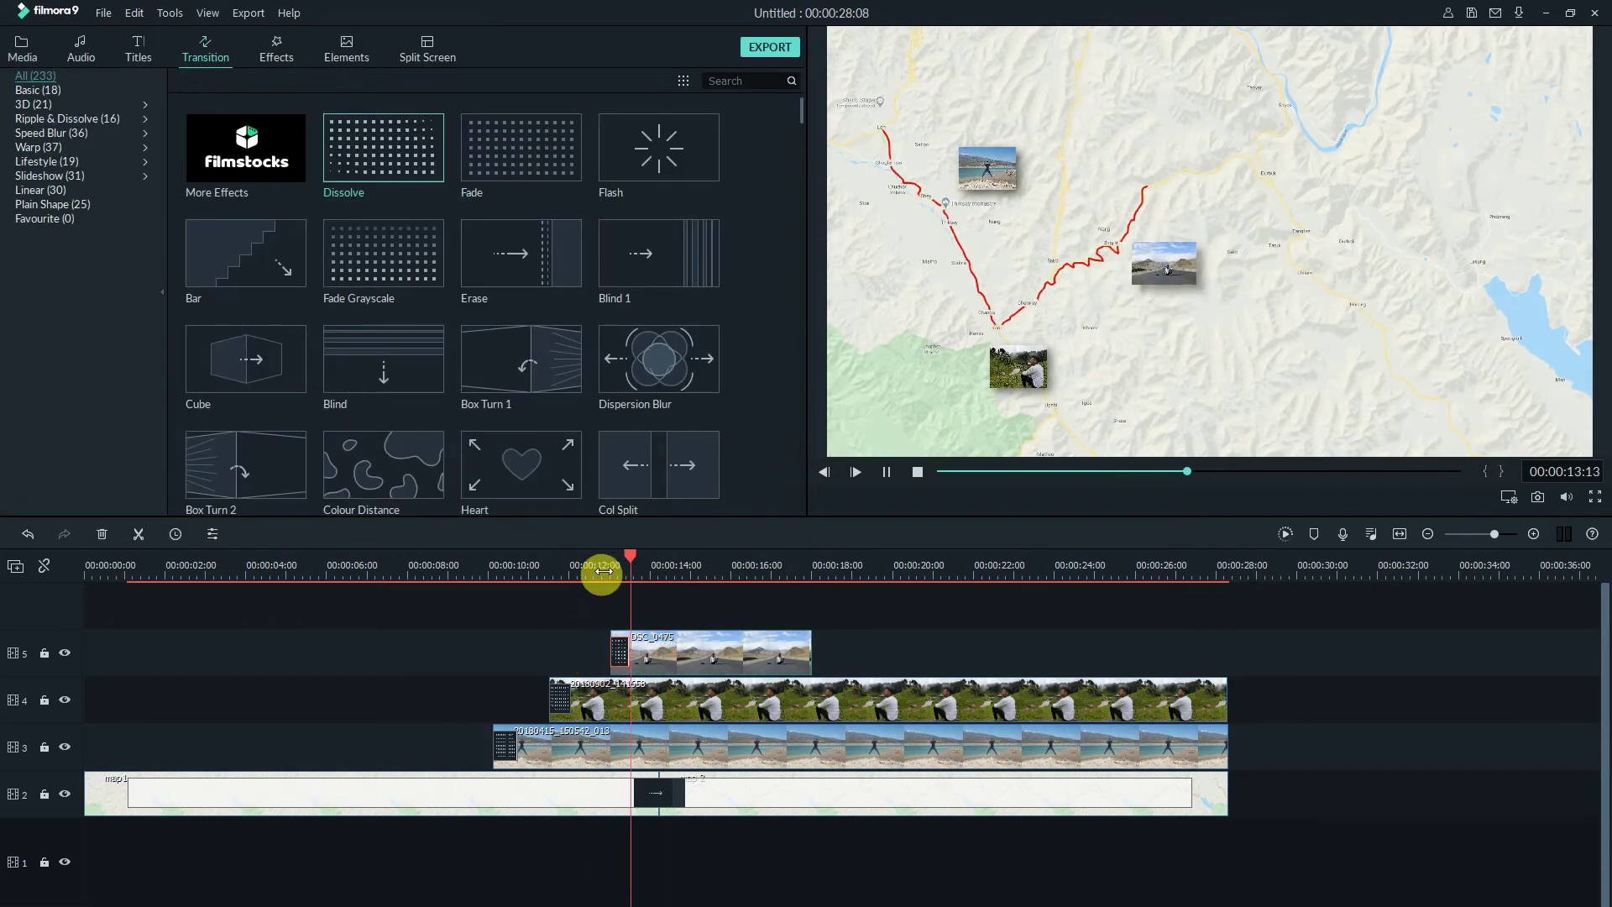
left_click_drag(809, 652, 1228, 652)
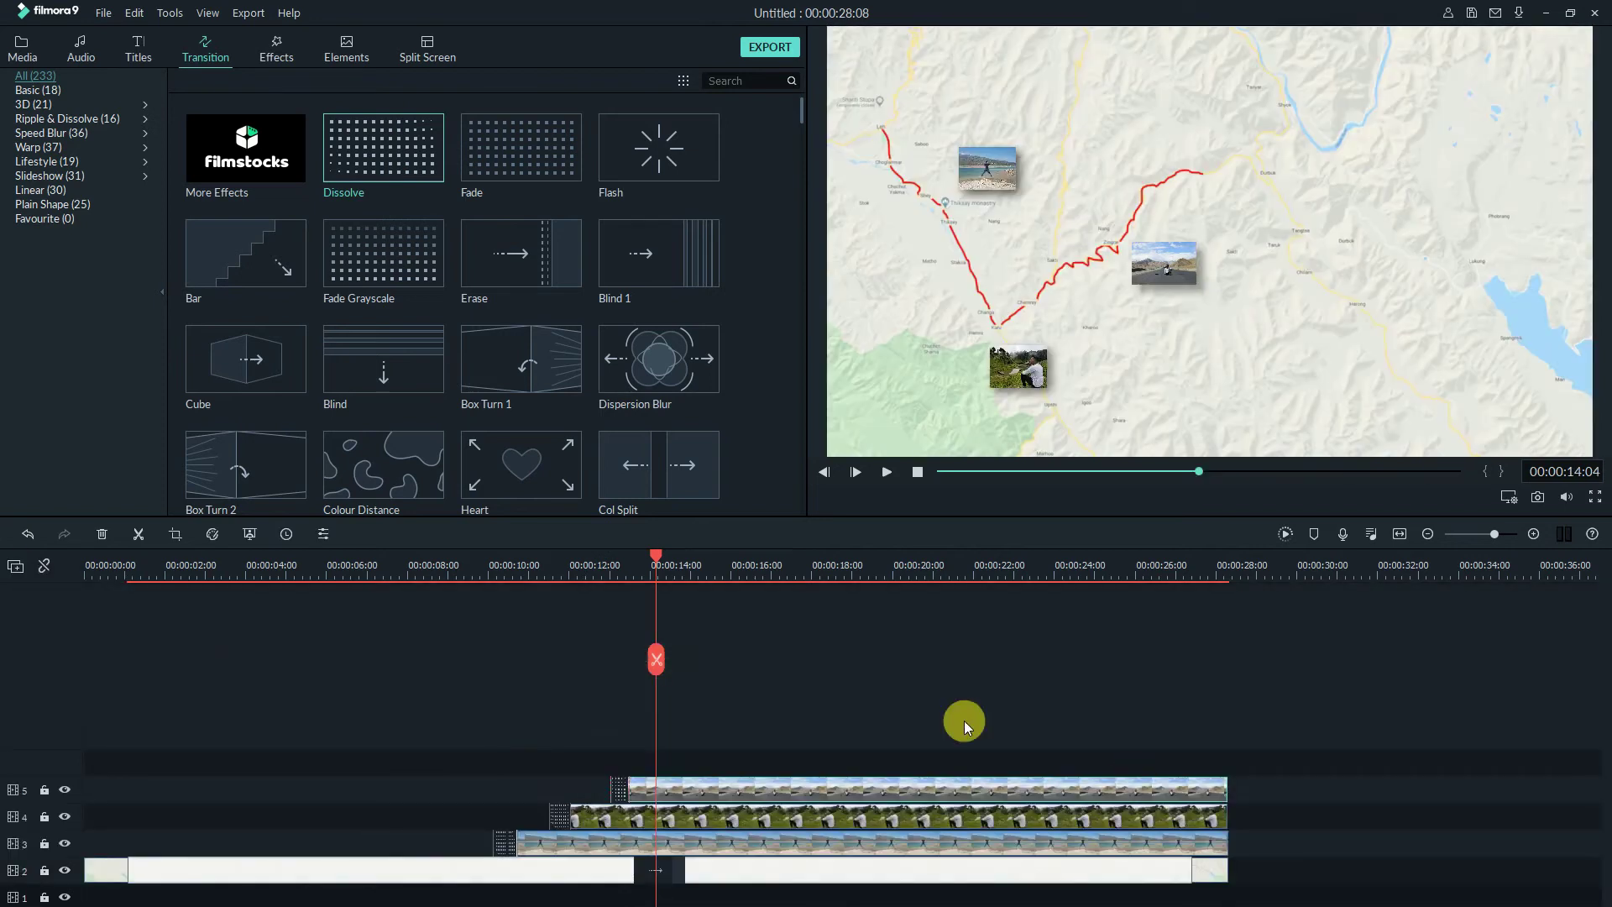
Step: Add IMG_9216 on track 6 near the route's upper right, shadowed at distance 3, blur 2, opacity 45
left_click(23, 49)
left_click_drag(655, 252, 655, 748)
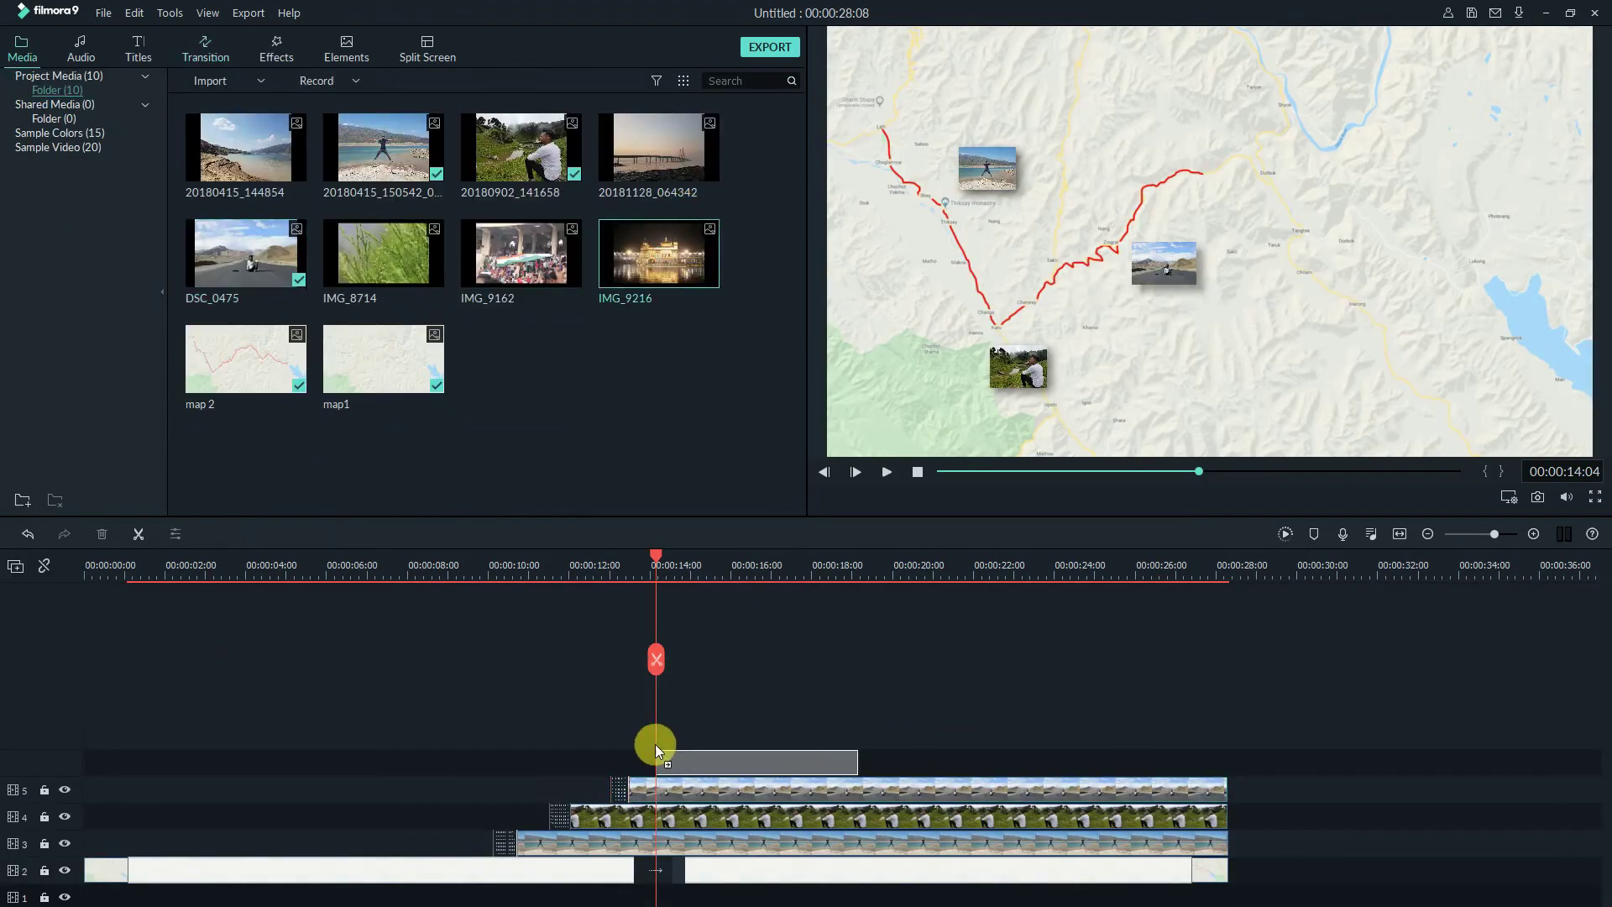
double_click(1396, 216)
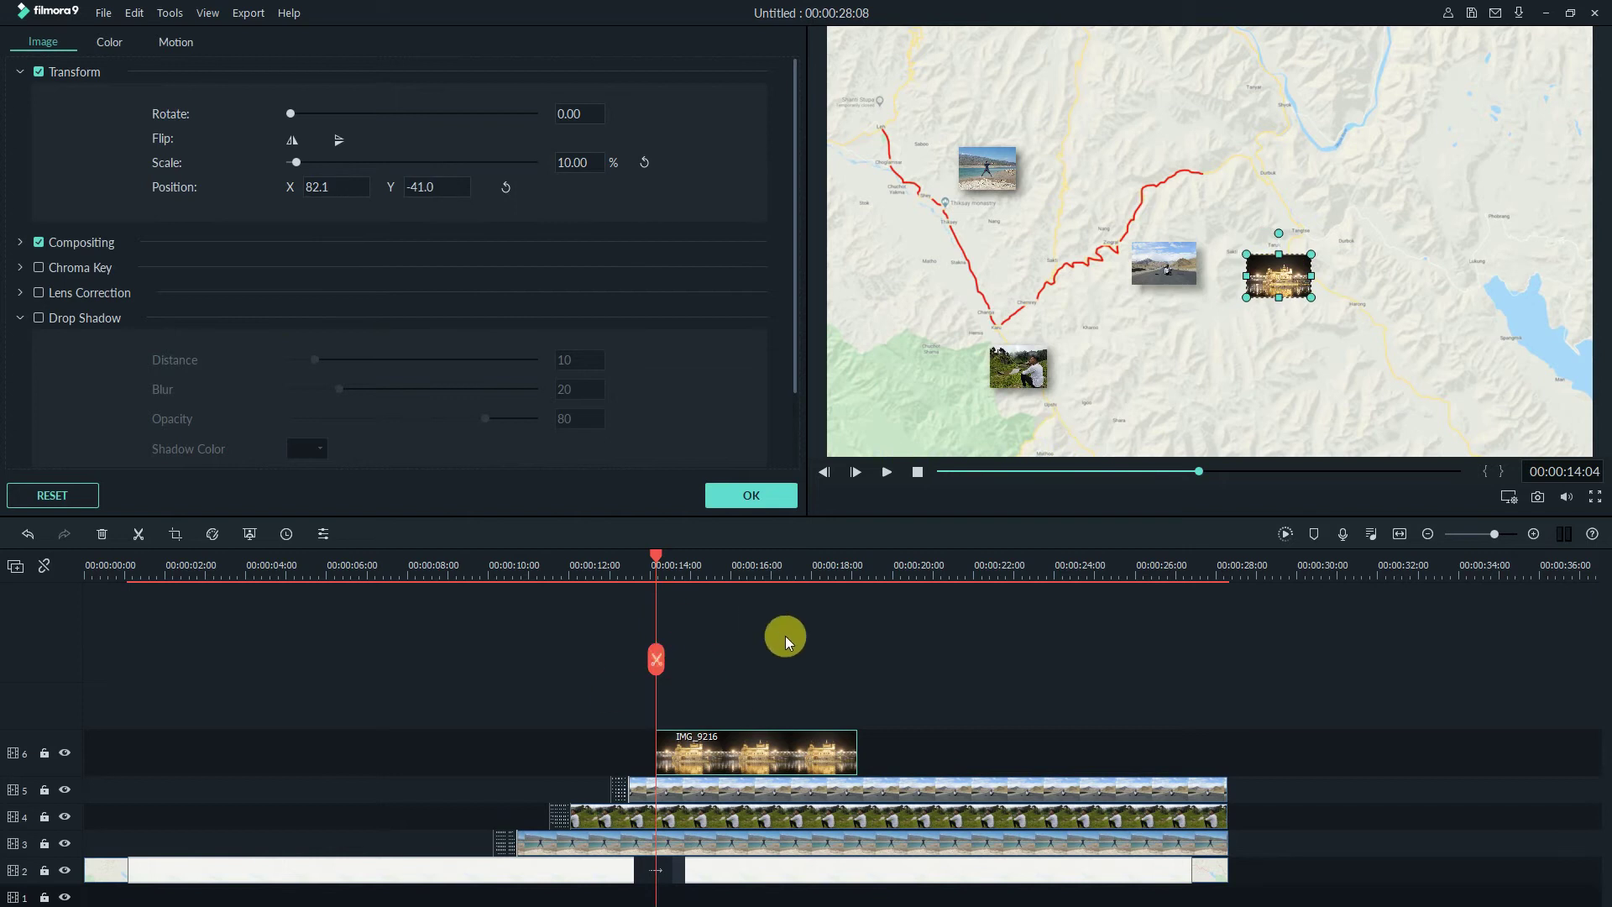
left_click_drag(656, 556, 689, 558)
left_click_drag(1285, 276, 1325, 141)
left_click(38, 318)
mouse_move(485, 418)
left_mouse_down()
mouse_move(400, 419)
mouse_move(295, 389)
mouse_move(316, 369)
left_mouse_up()
left_click(752, 496)
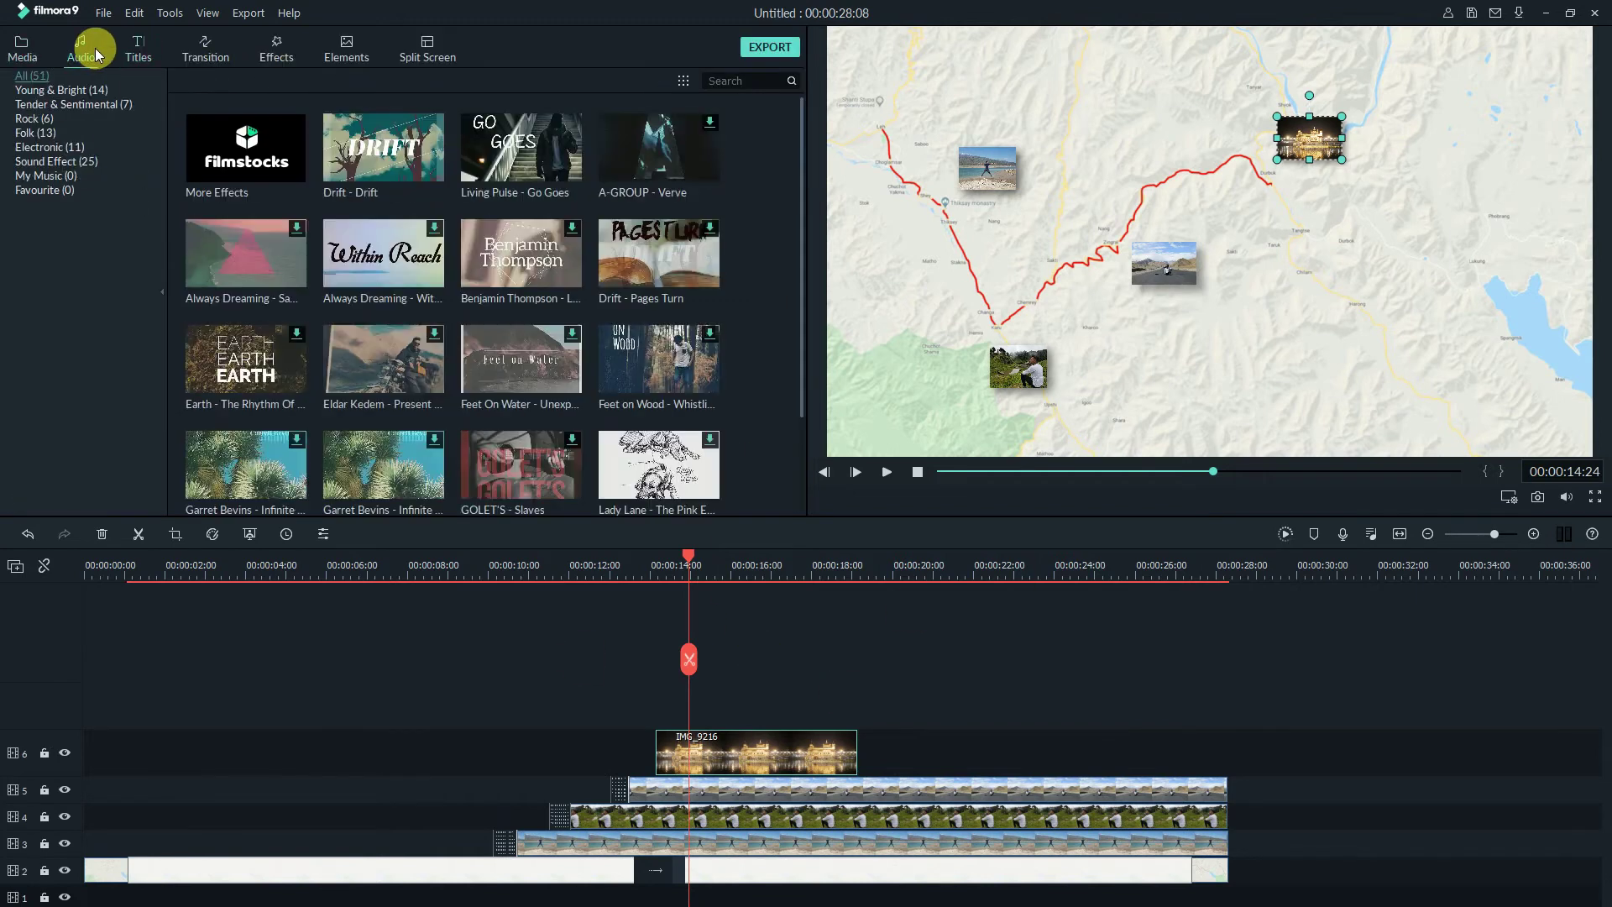
left_click(205, 49)
left_click(806, 557)
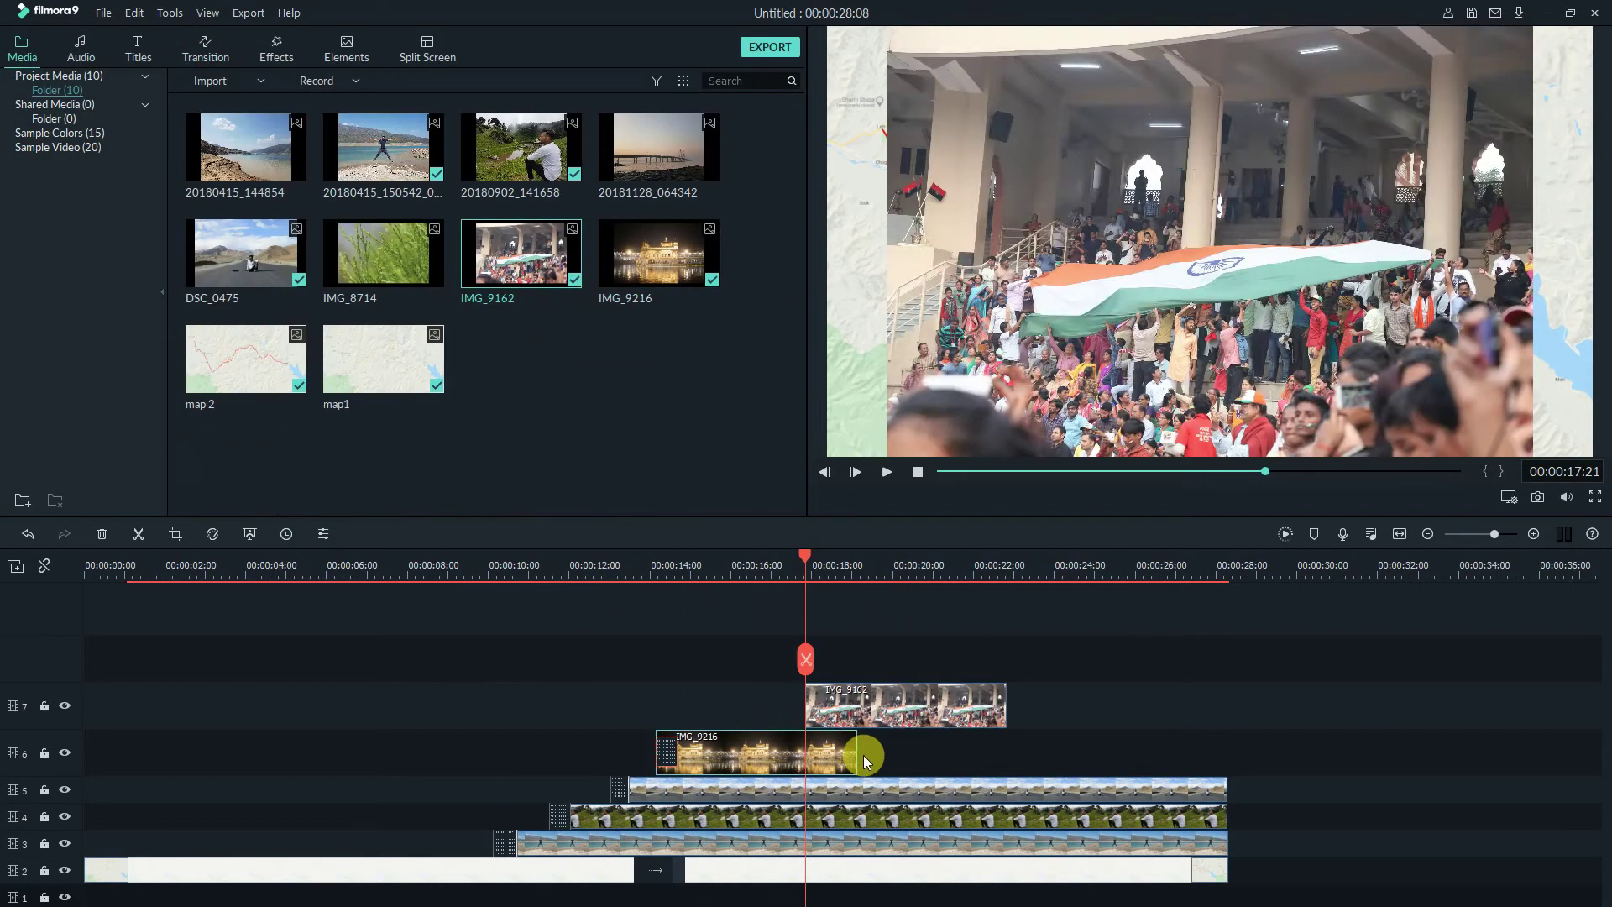
Step: Add IMG_9162 on track 7 with a softer, closer drop shadow at the route's eastern end
left_click_drag(555, 269, 928, 701)
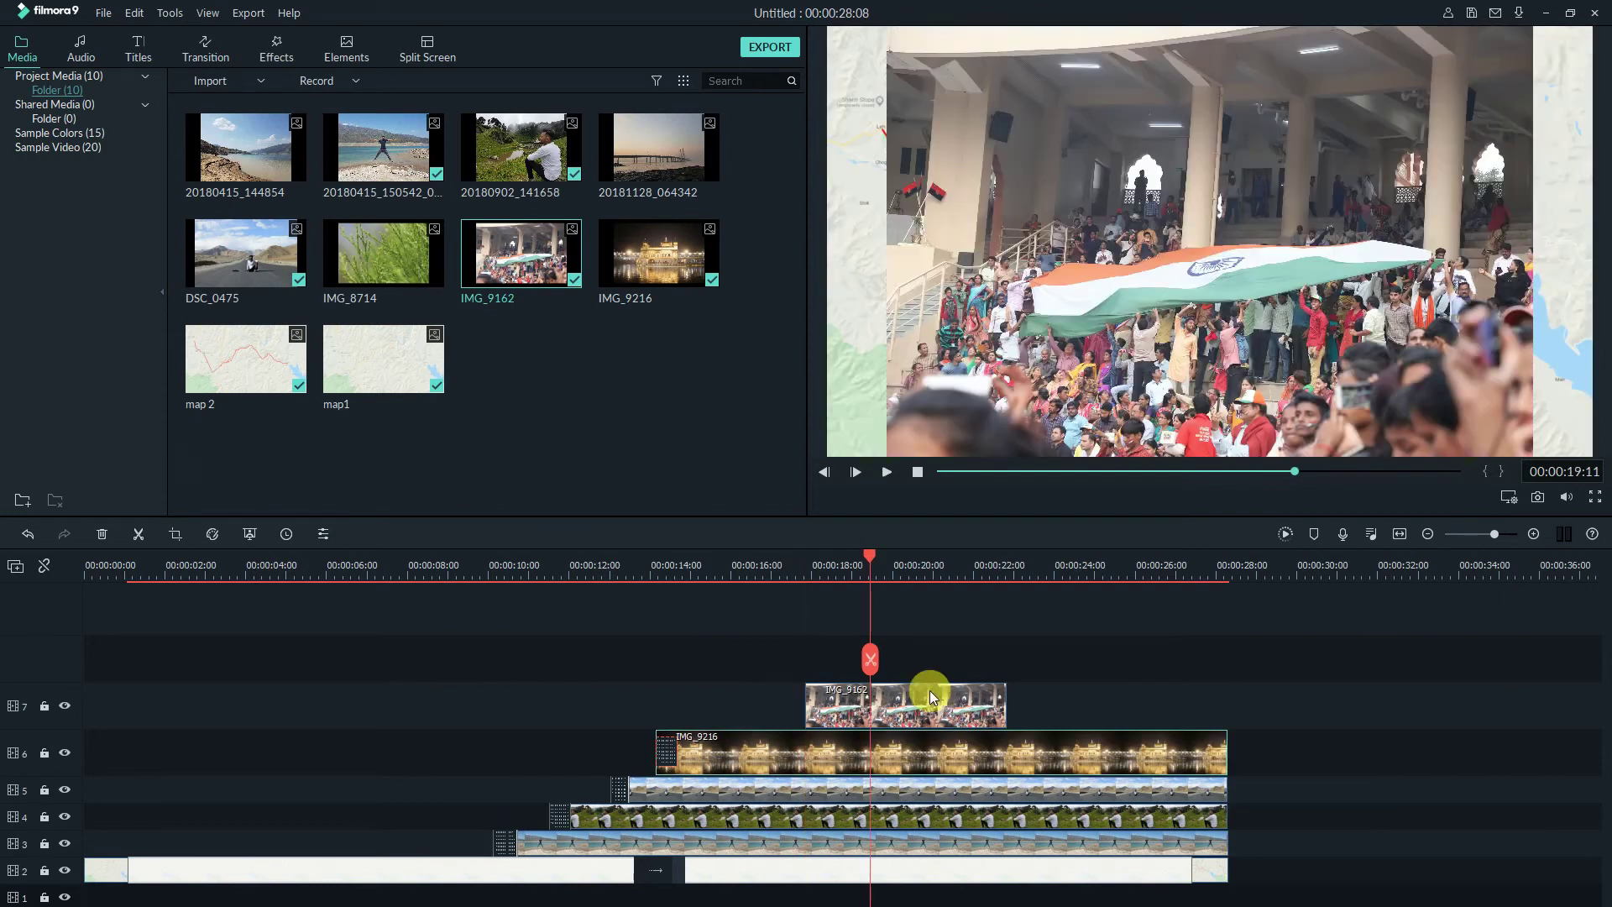
double_click(928, 701)
left_click(39, 318)
left_click_drag(310, 359, 295, 359)
left_click(304, 389)
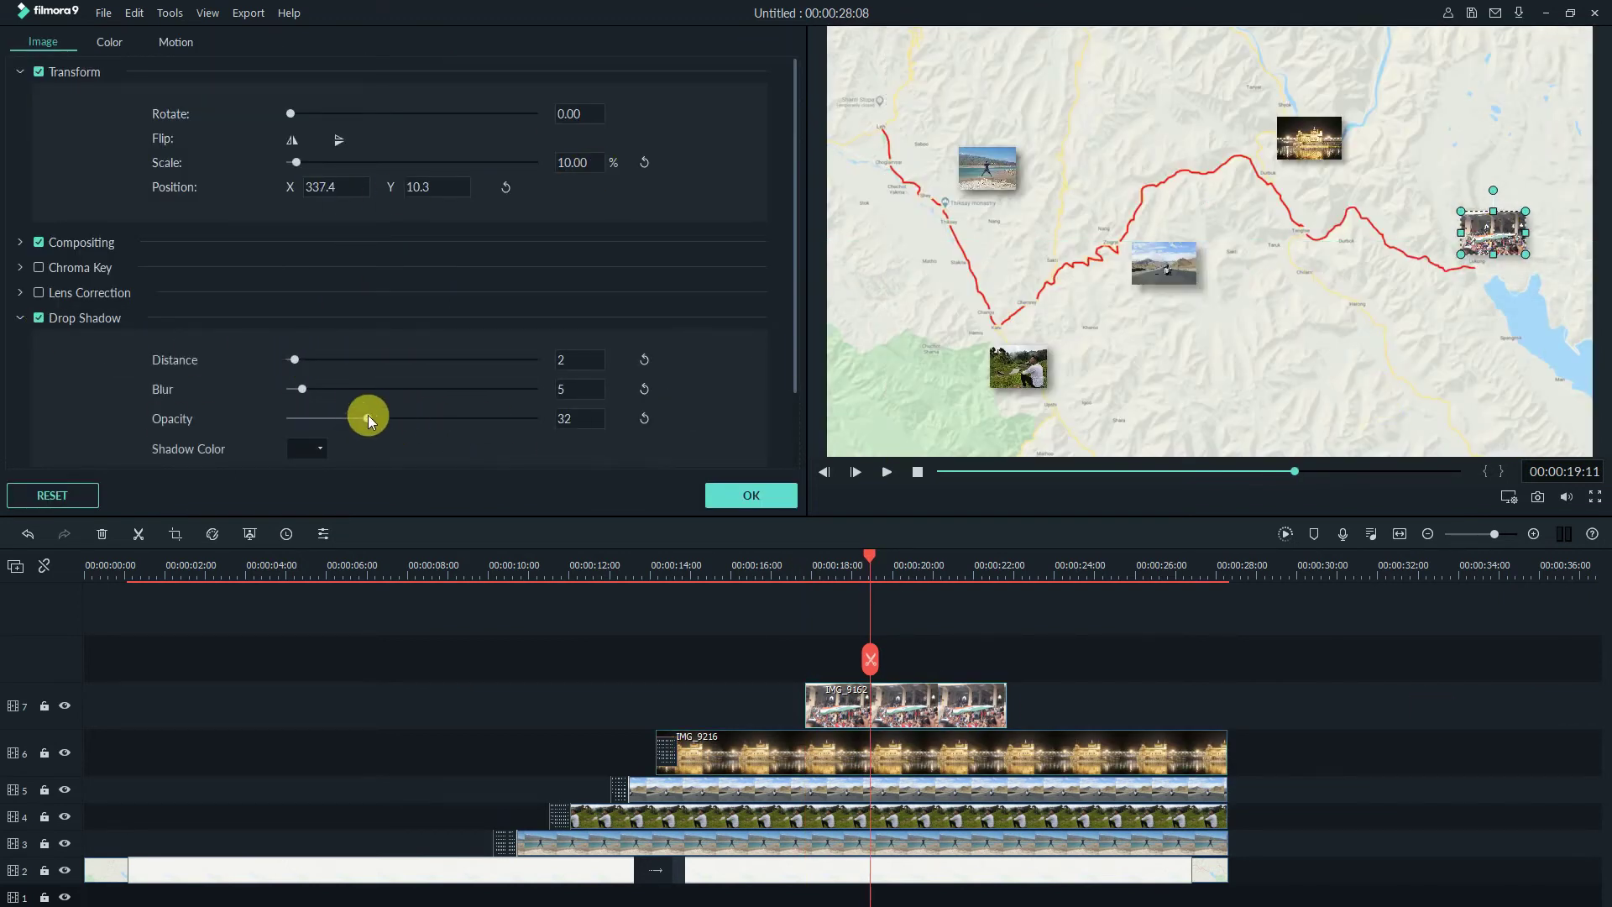
left_click(750, 495)
left_click_drag(1516, 240, 1516, 330)
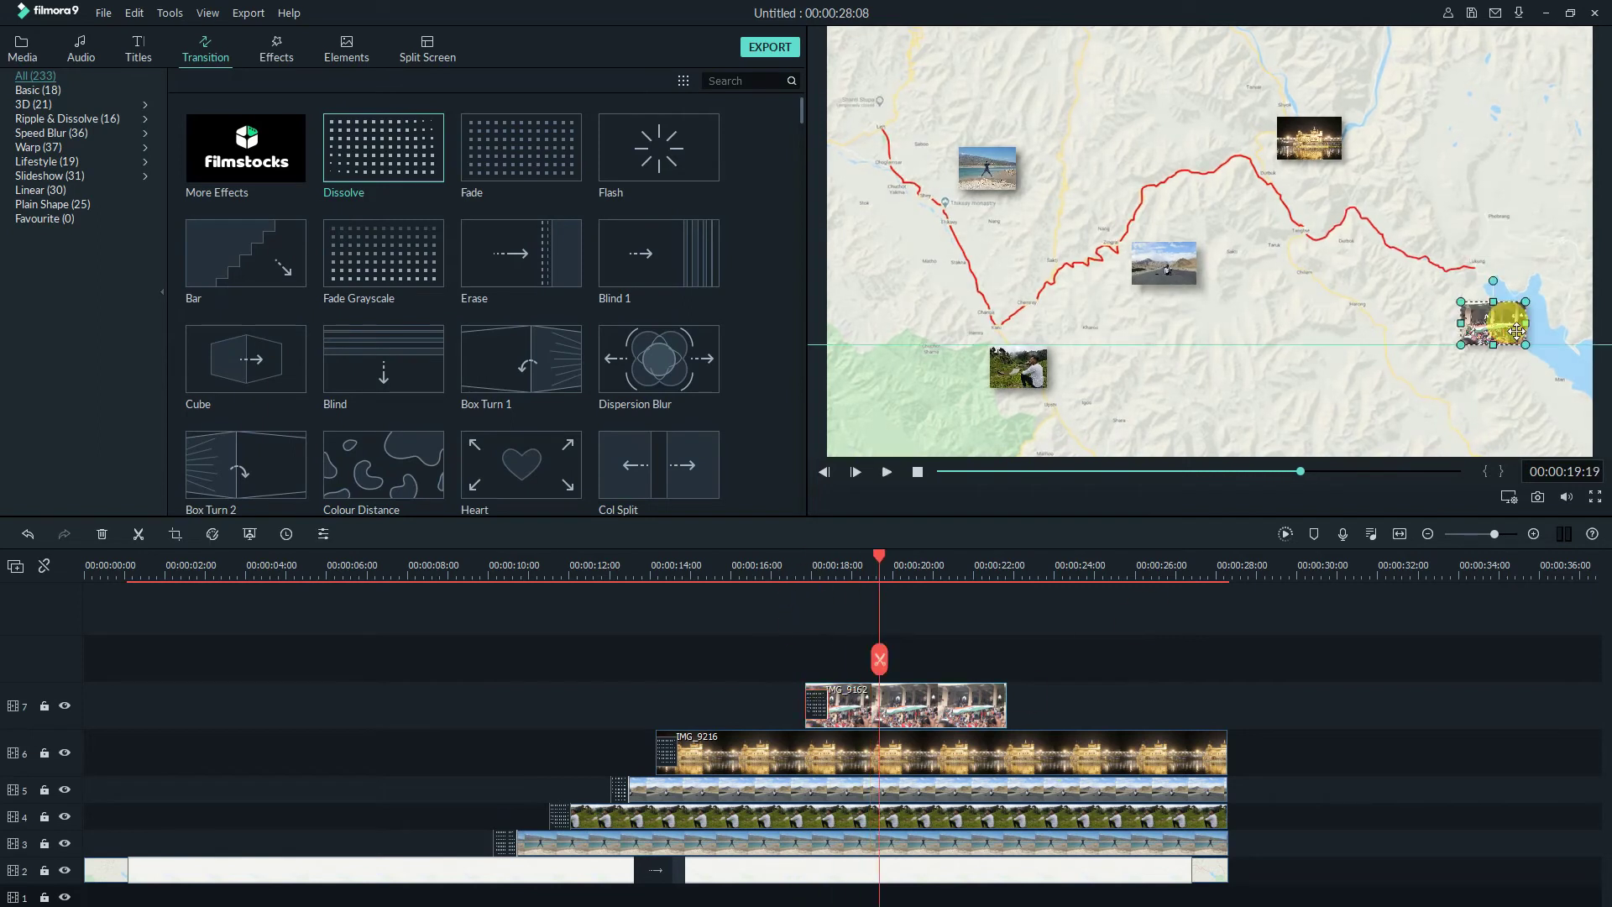
Step: Start the crowd photo clip slightly earlier, extend it to the project's end, and preview the reveal
mouse_move(880, 561)
left_mouse_down()
mouse_move(453, 561)
mouse_move(475, 556)
left_mouse_up()
key("space")
left_click(555, 561)
scroll(389, 583, "up", 2)
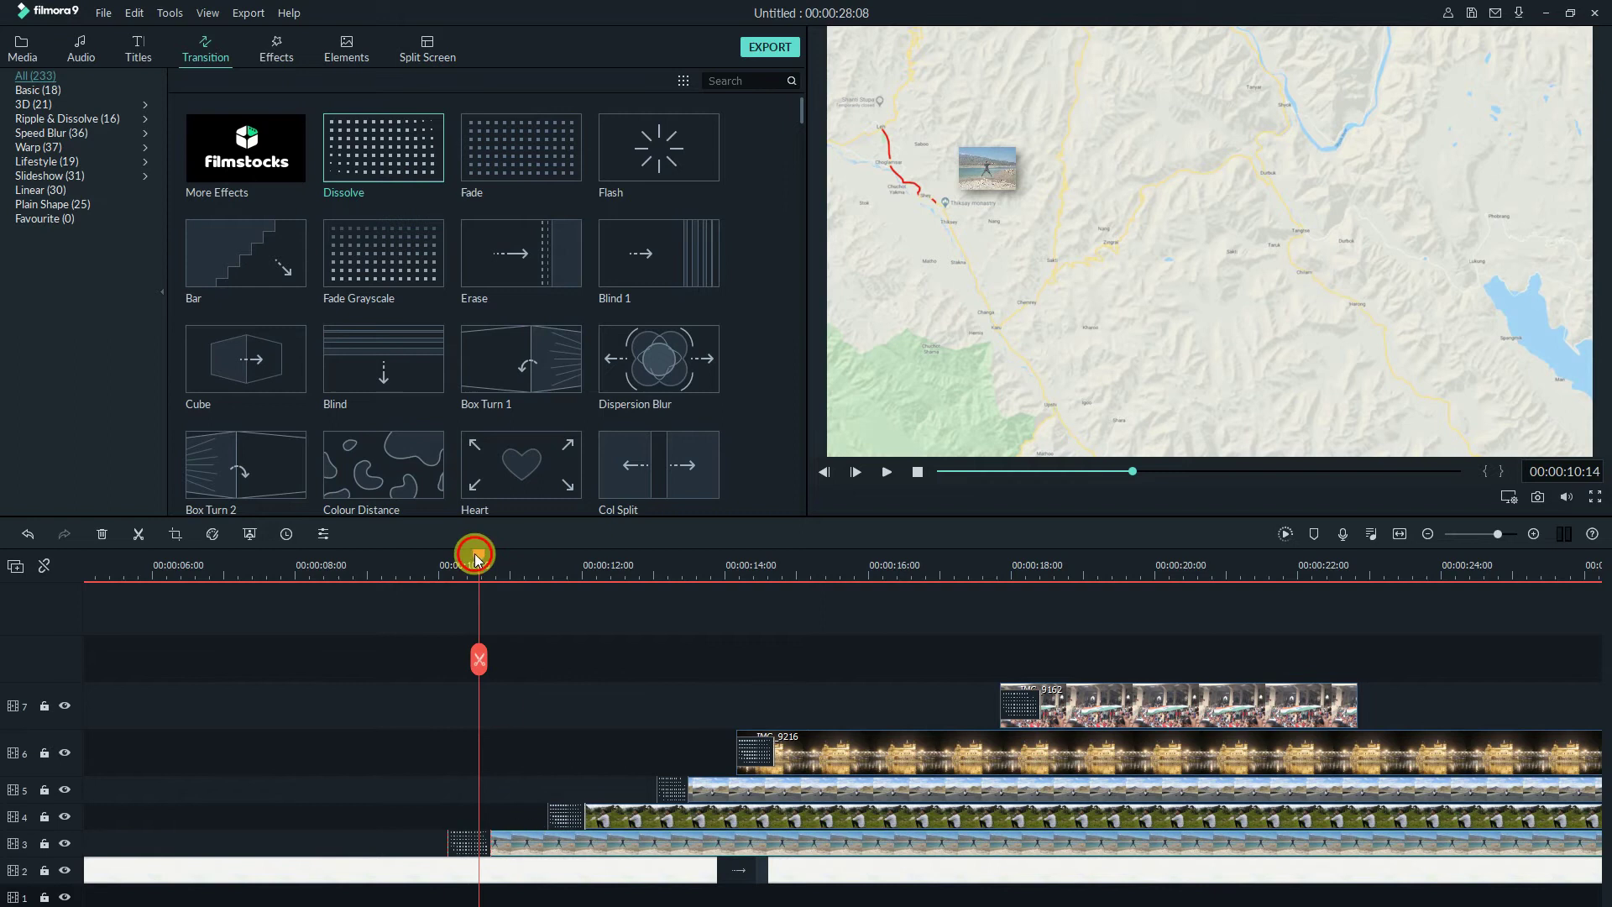
mouse_move(576, 561)
left_mouse_down()
mouse_move(729, 580)
mouse_move(1001, 571)
left_mouse_up()
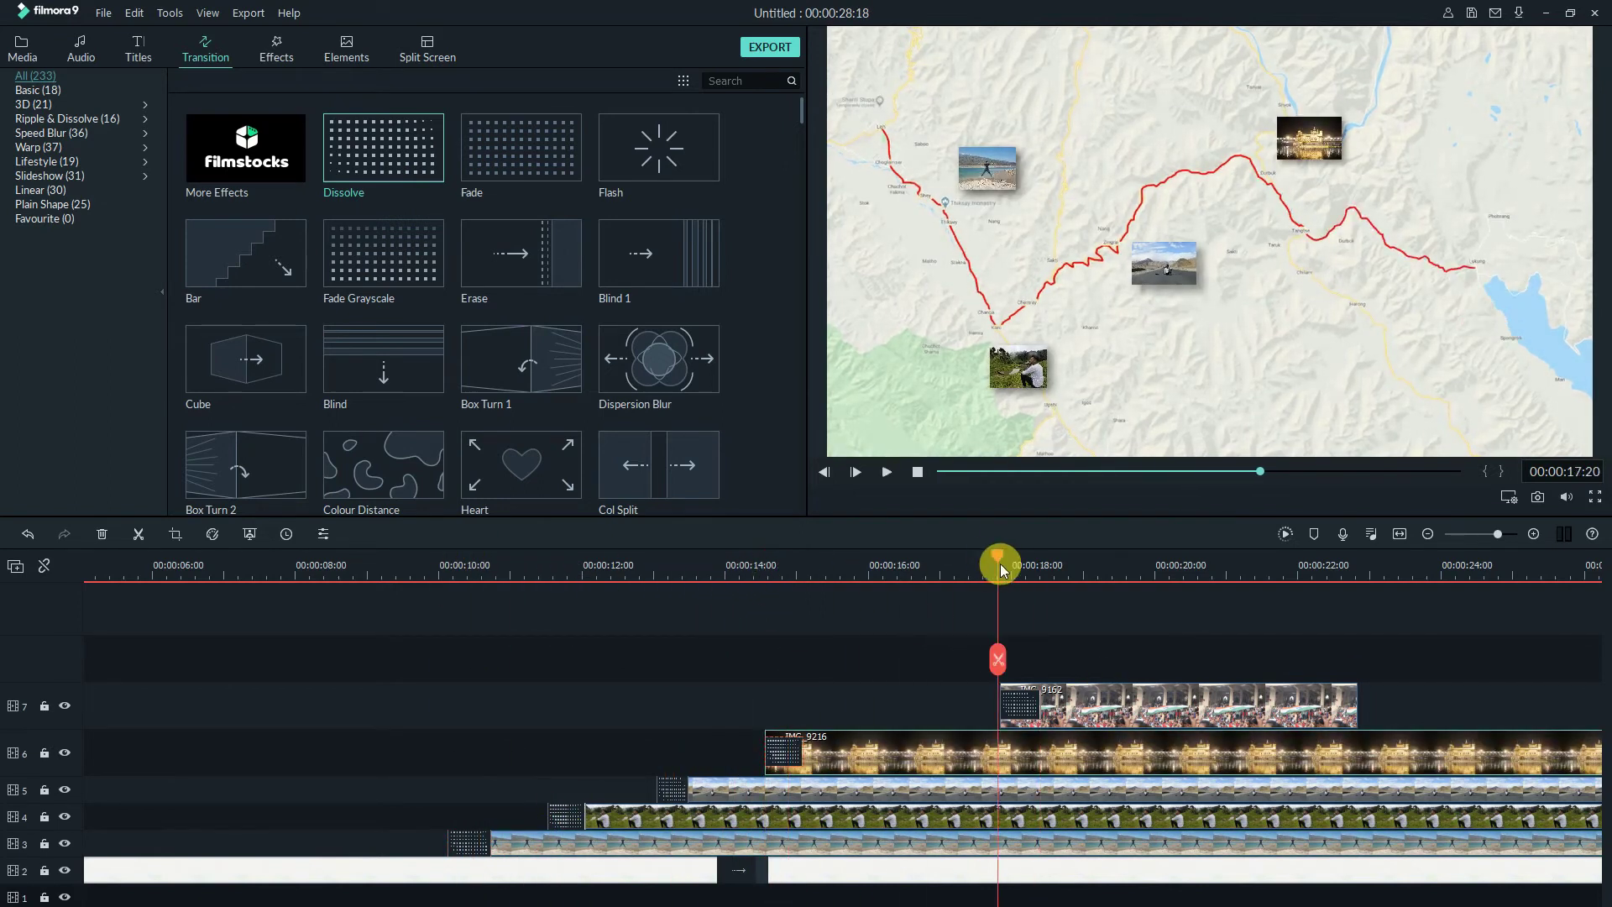
left_click_drag(1061, 691, 1039, 691)
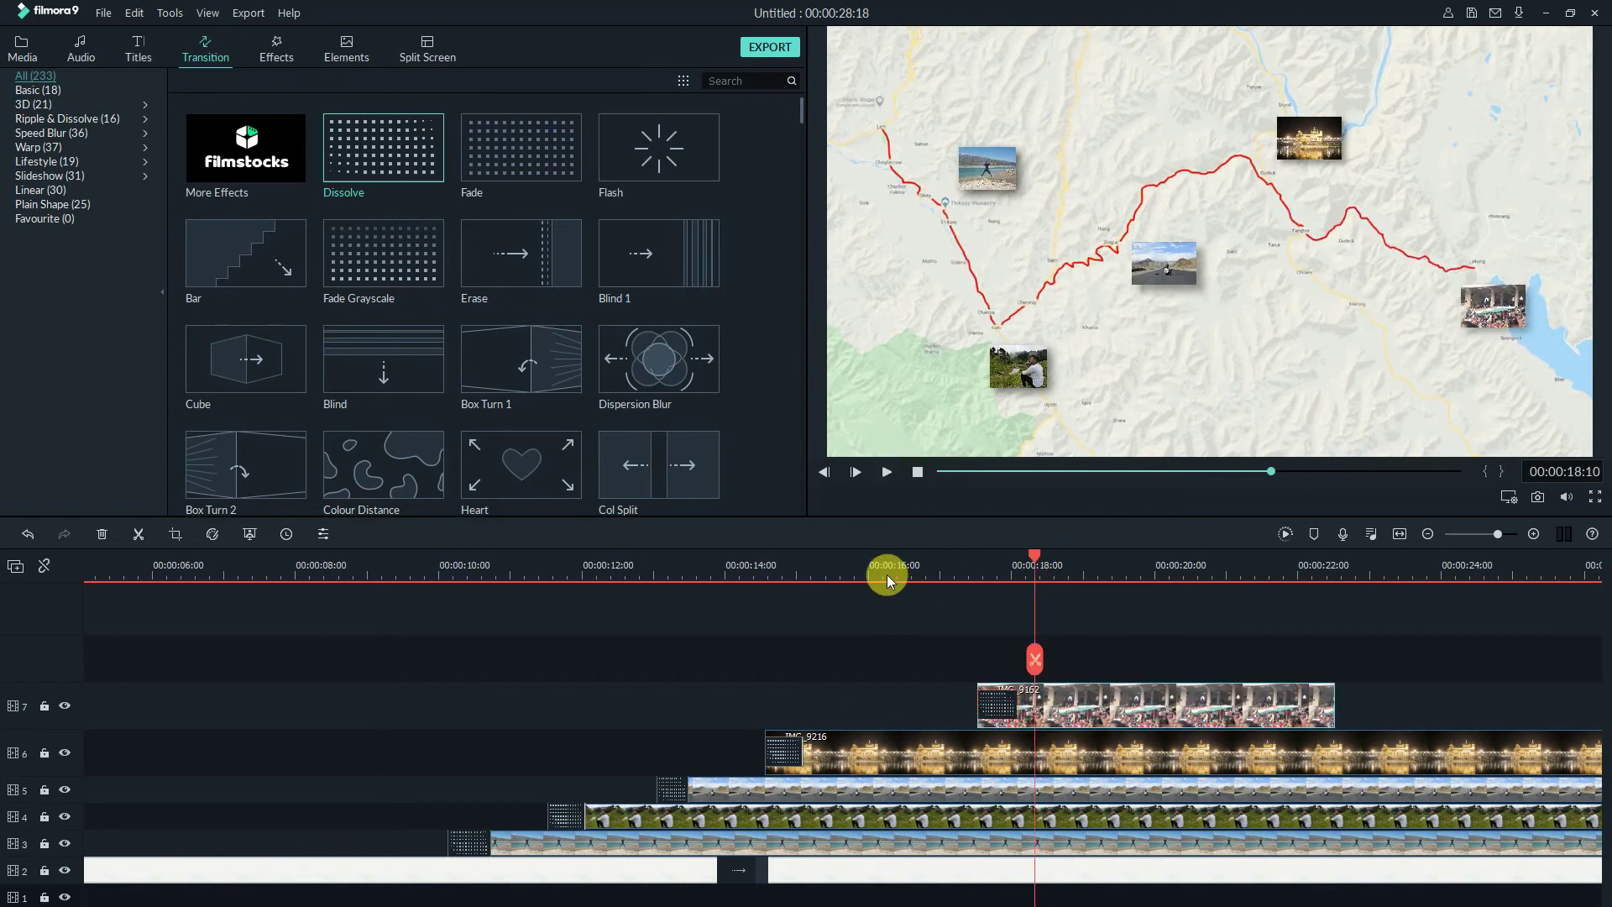
left_click_drag(996, 714, 1268, 715)
left_click(310, 576)
key("space")
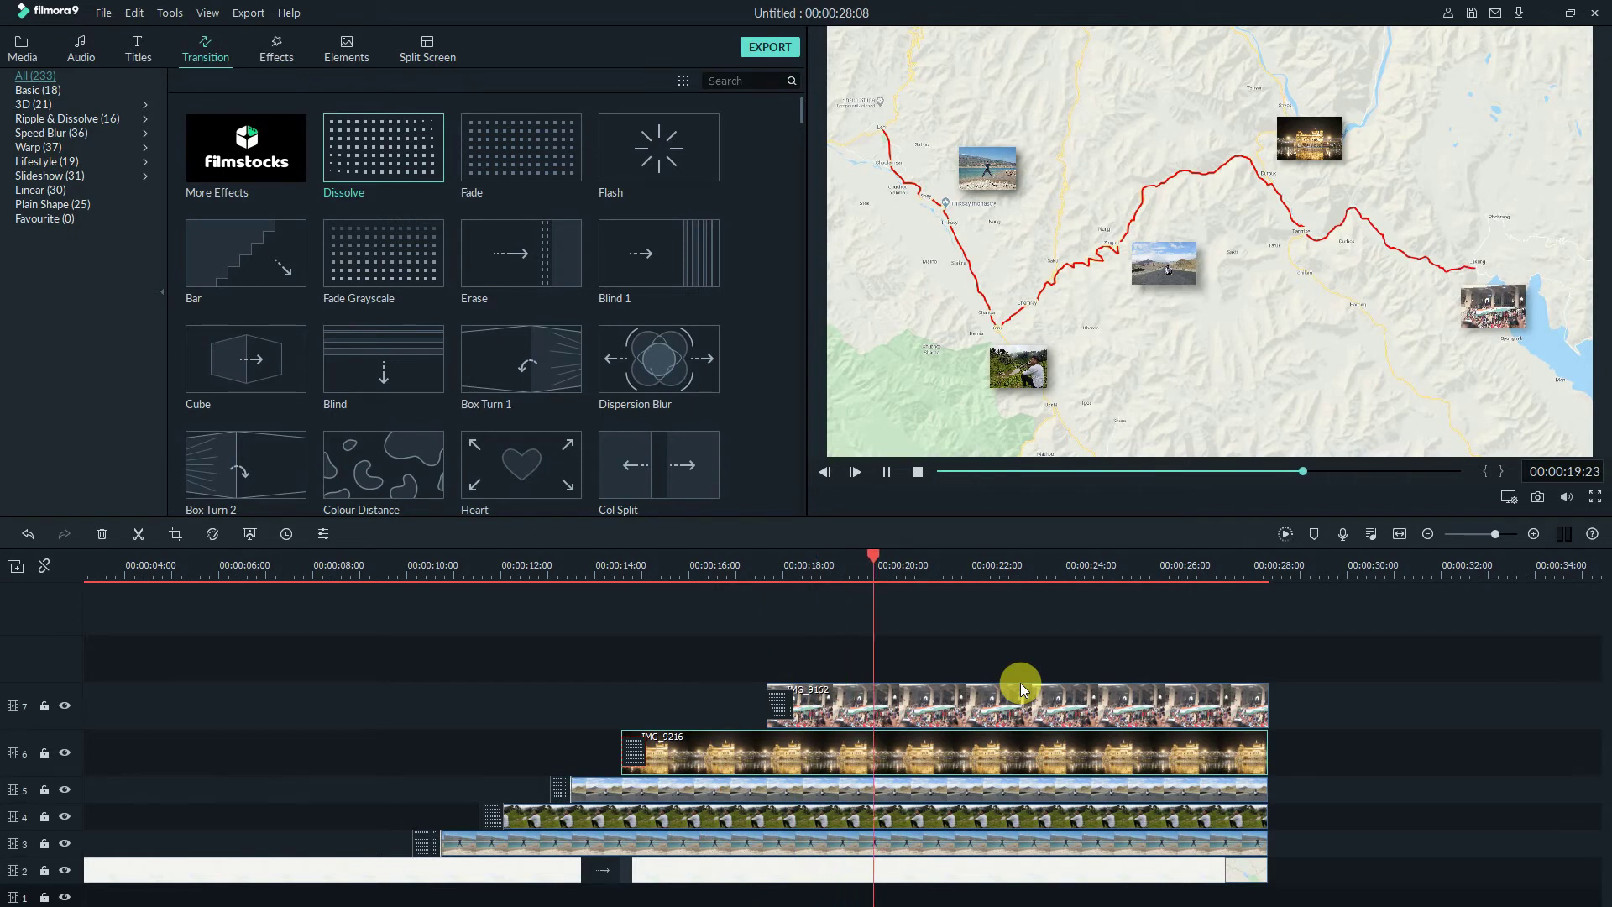
Step: Pause playback and drop the Web Element Clear 08 pin from Elements > Web onto new track 8
key("space")
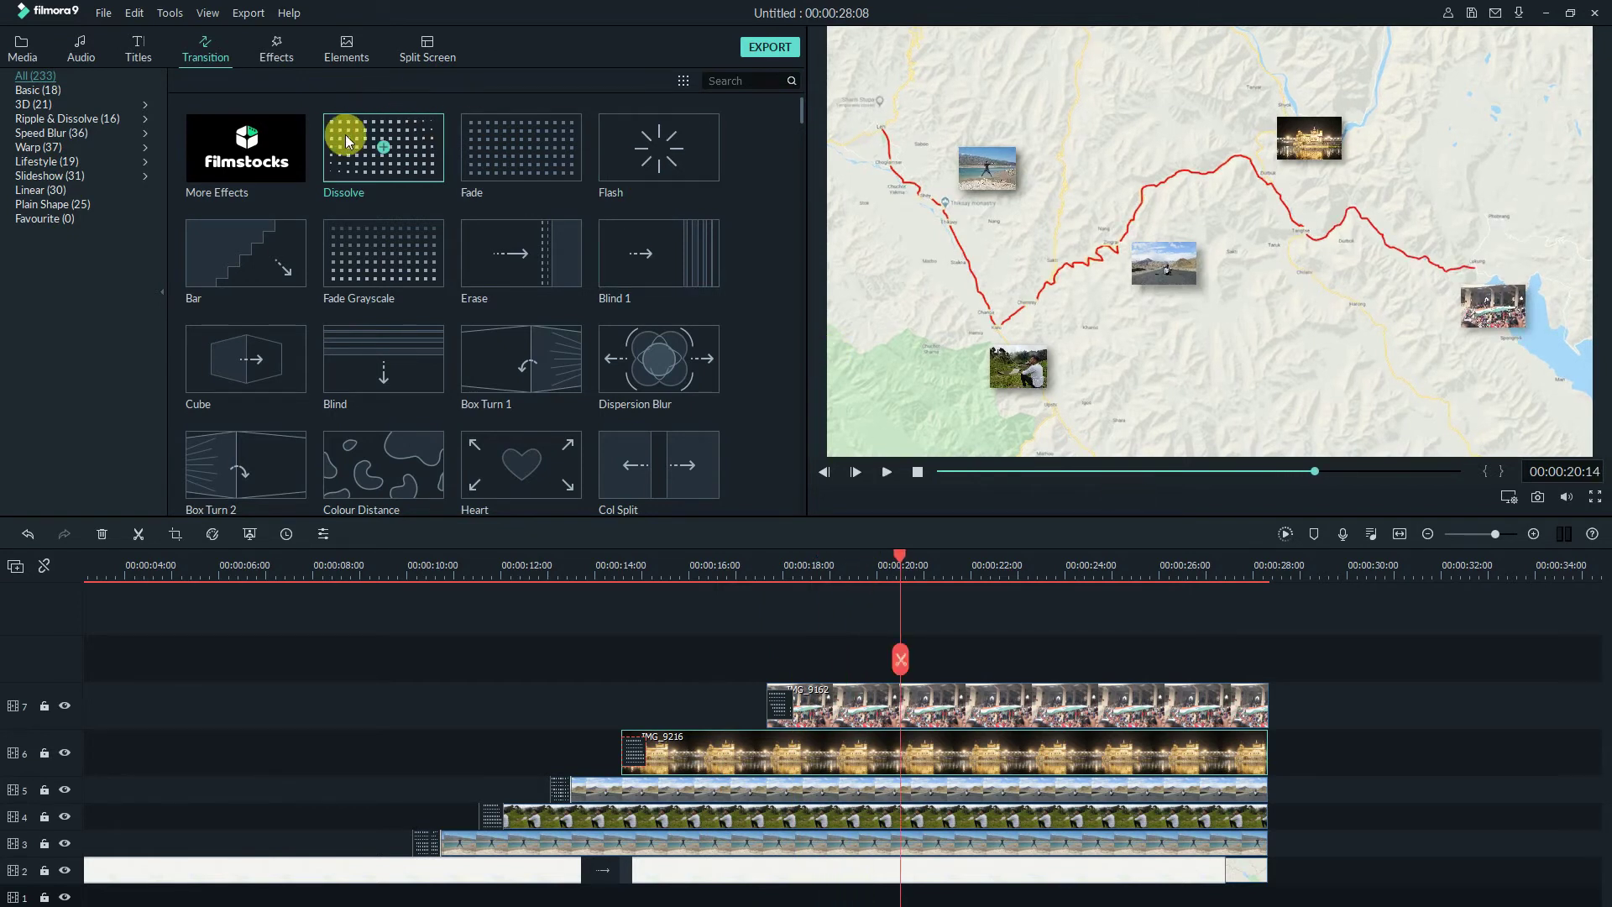
left_click(347, 52)
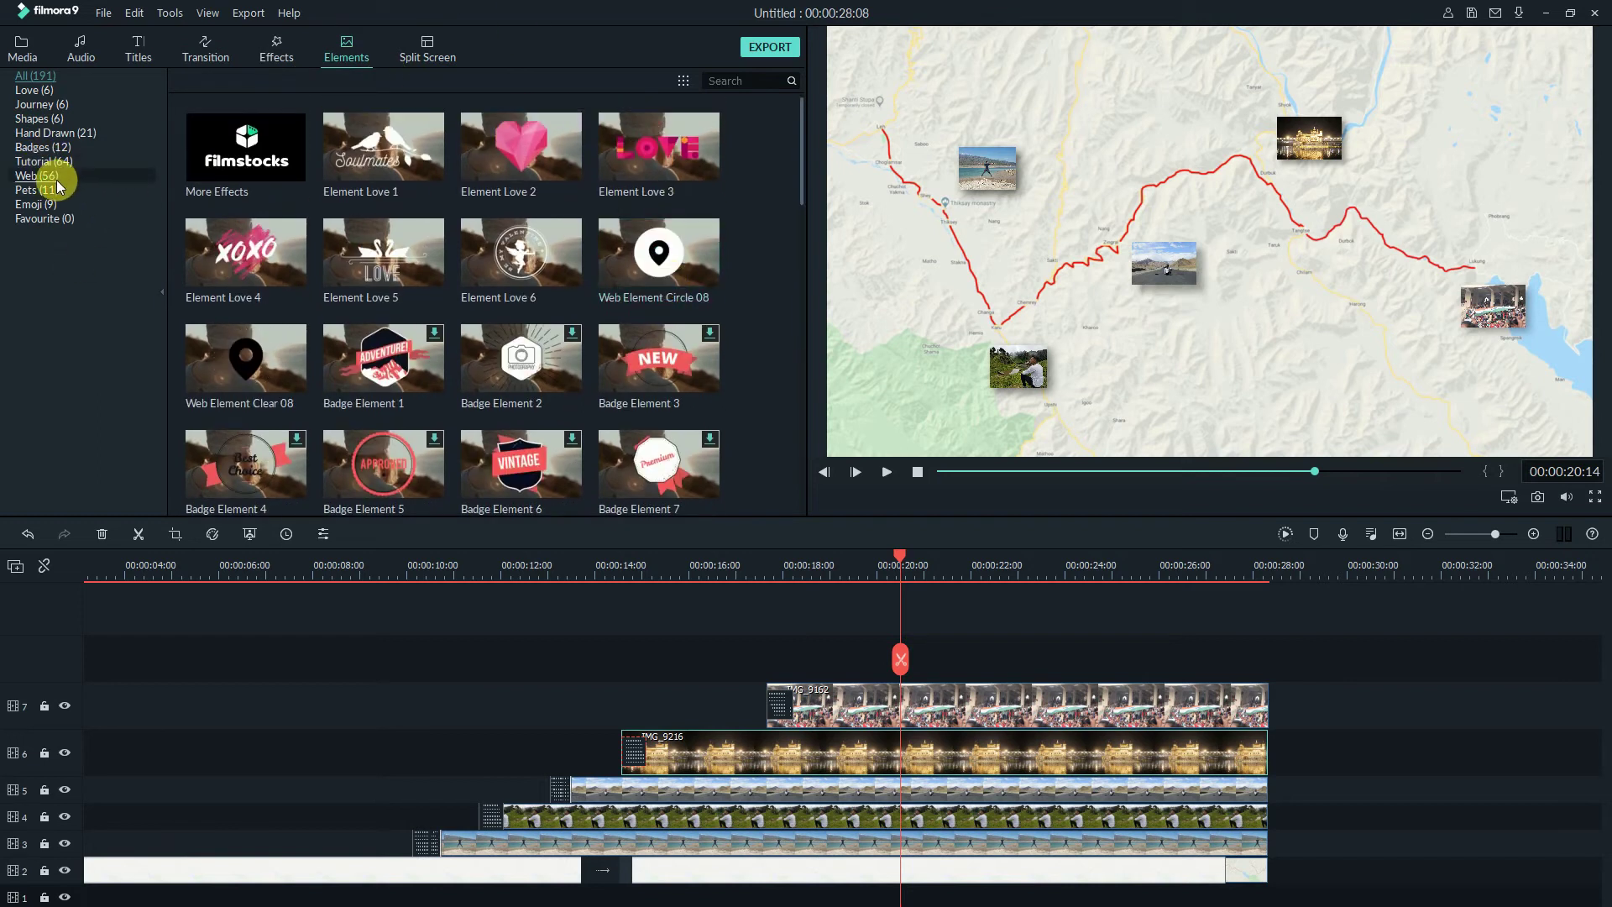
left_click(56, 177)
scroll(751, 263, "down", 5)
scroll(751, 264, "down", 5)
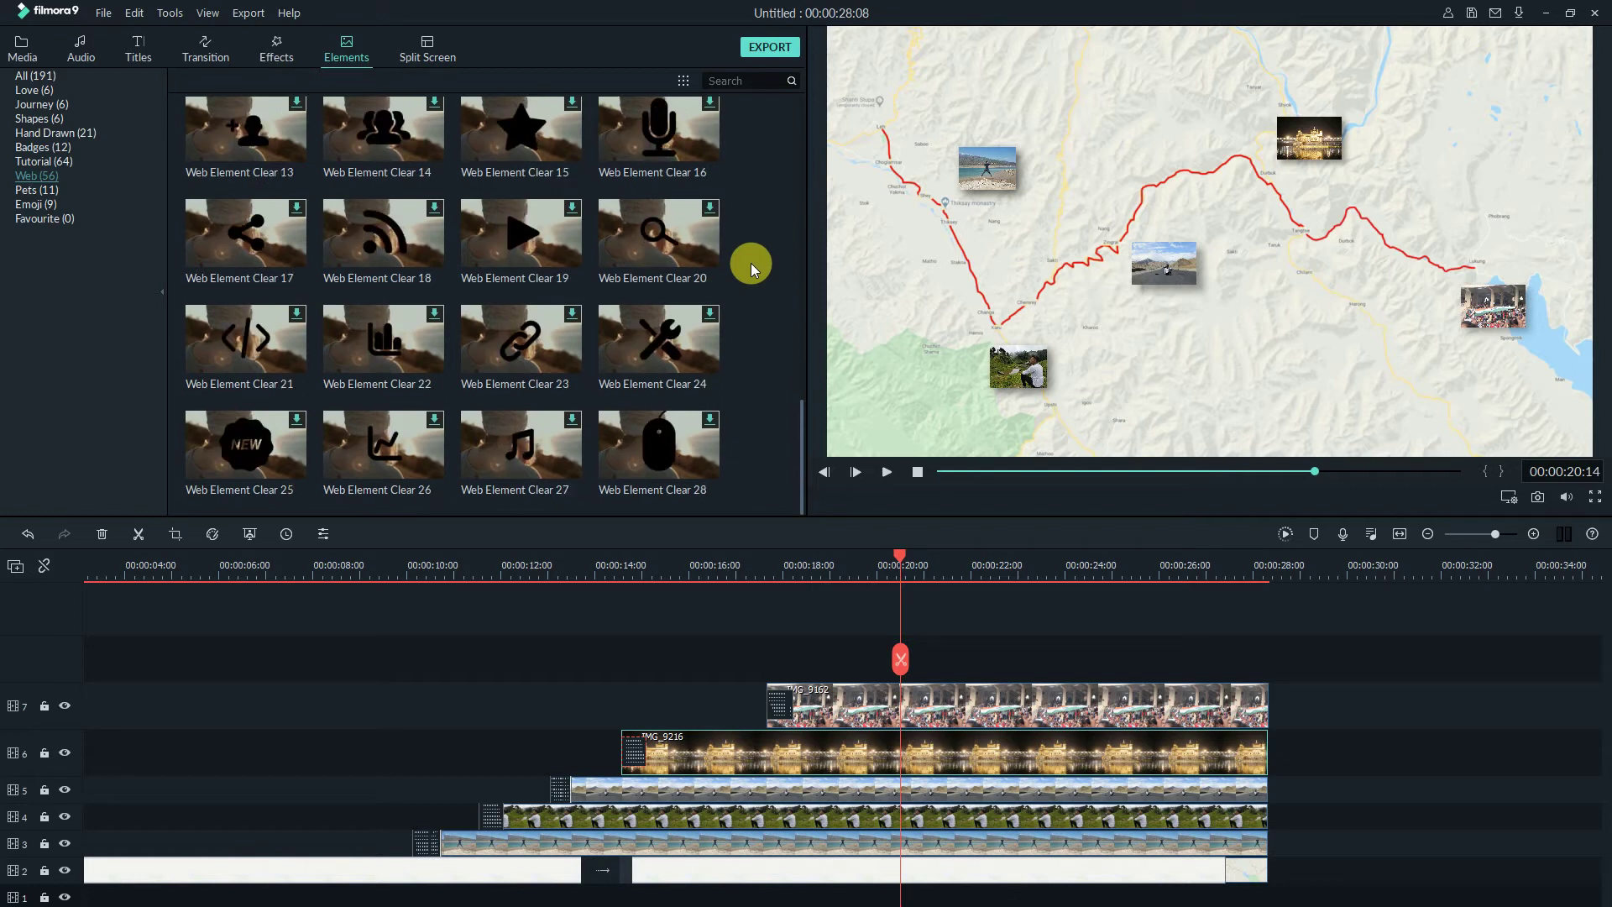
scroll(751, 264, "up", 5)
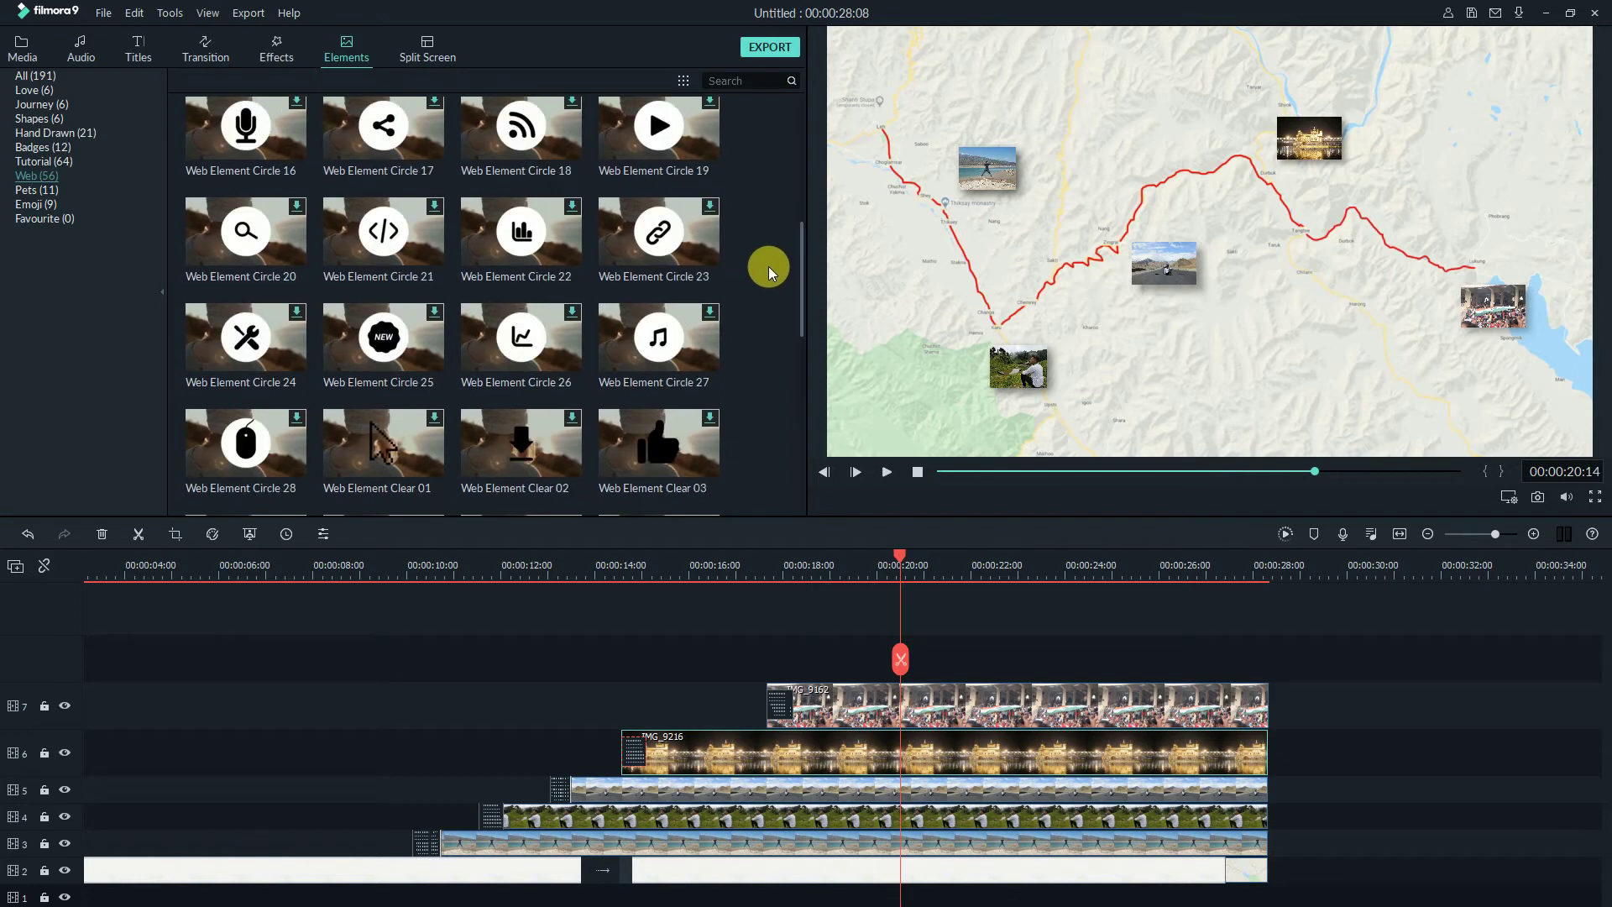
left_click_drag(801, 261, 815, 127)
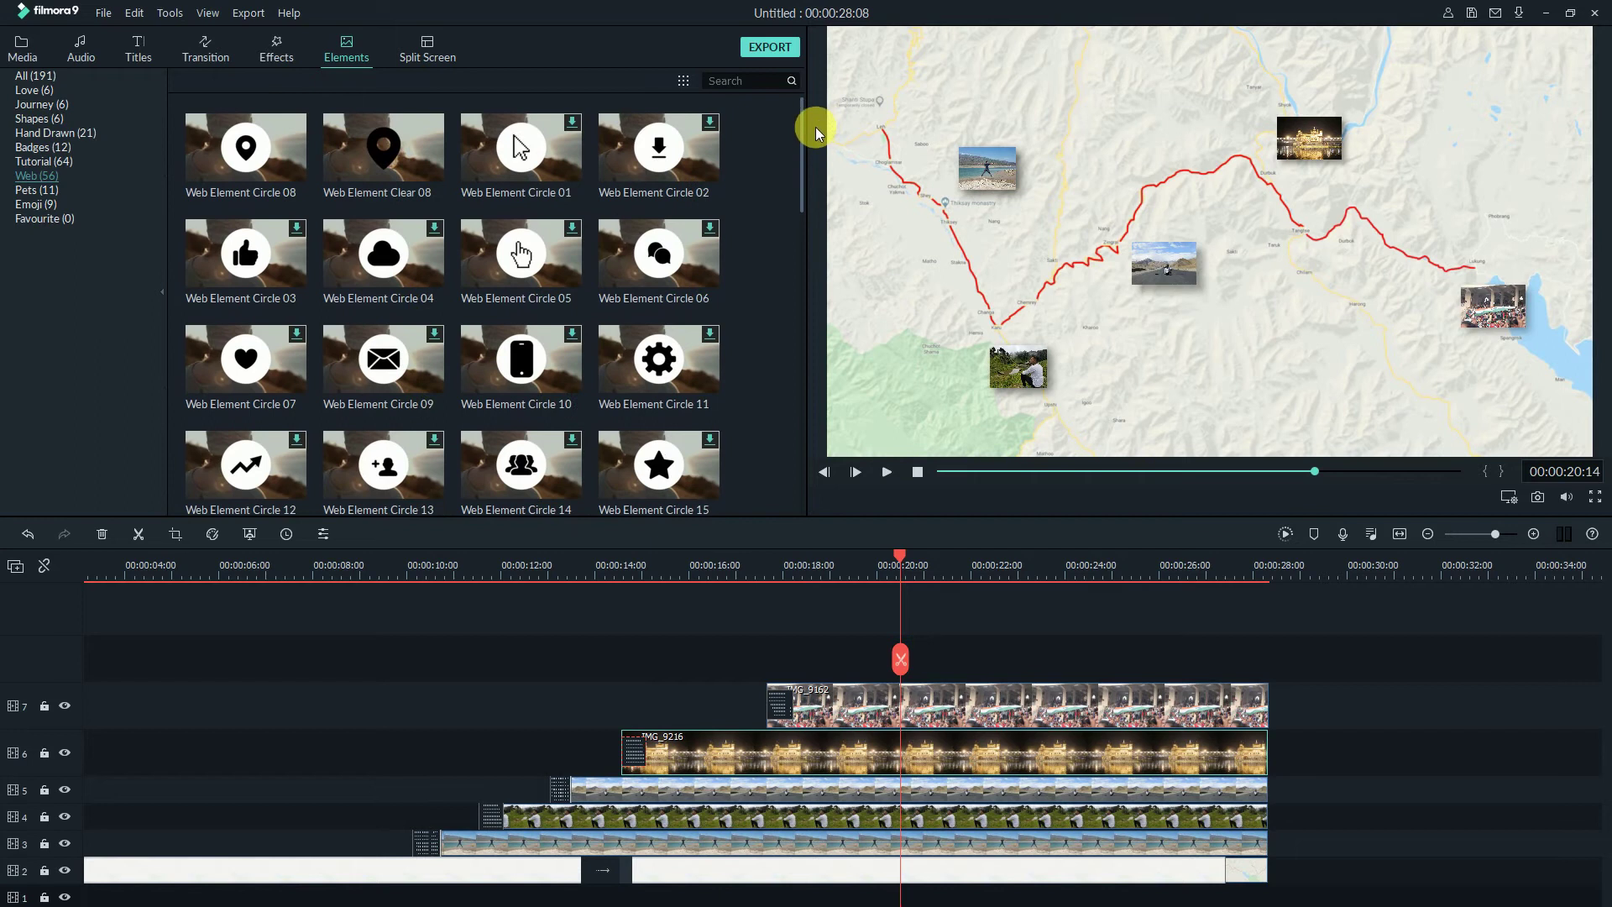
mouse_move(420, 168)
left_mouse_down()
mouse_move(939, 632)
mouse_move(909, 654)
left_mouse_up()
mouse_move(919, 561)
left_mouse_down()
mouse_move(940, 561)
mouse_move(917, 575)
mouse_move(965, 583)
left_mouse_up()
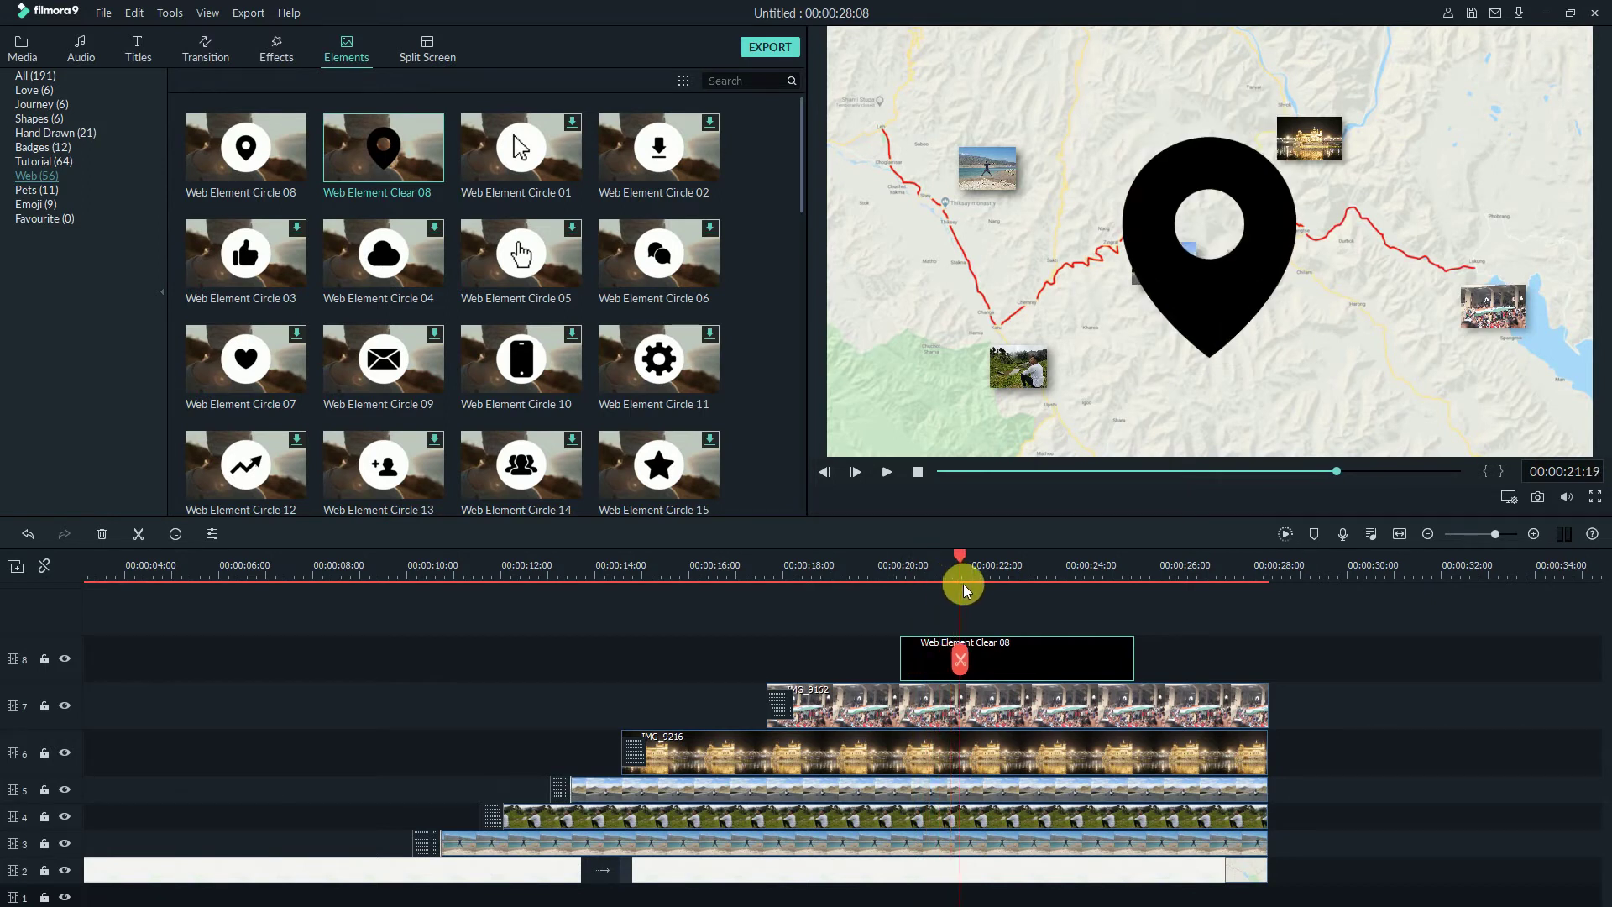
Step: Shrink the pin to a small marker and place it at the route's eastern end
left_click(1208, 274)
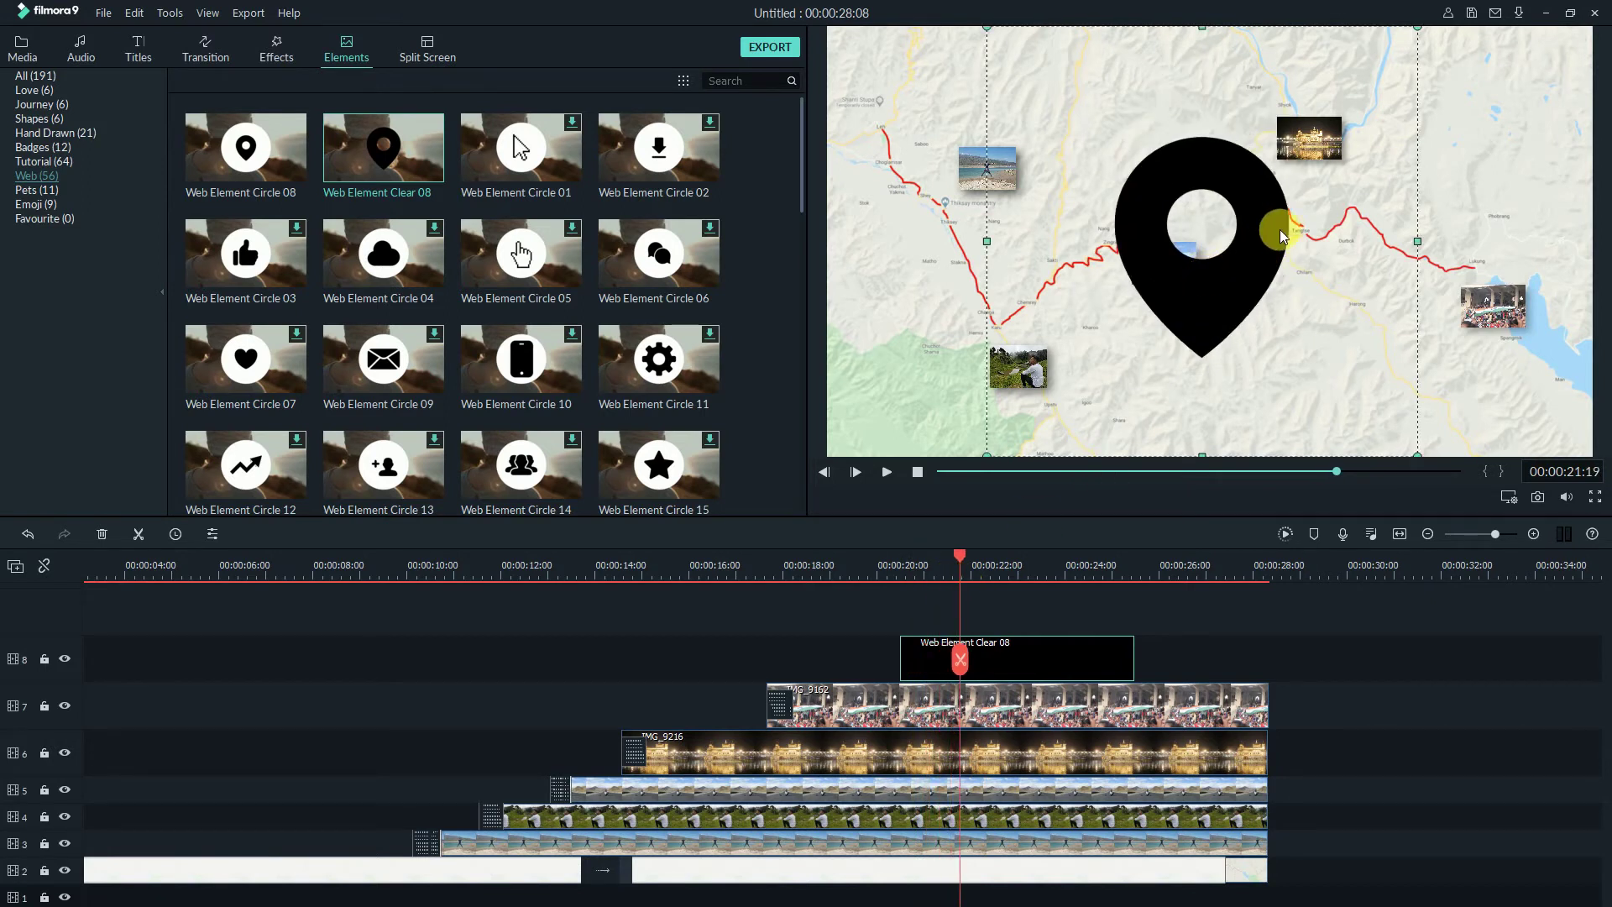
mouse_move(1430, 32)
left_mouse_down()
mouse_move(1105, 408)
mouse_move(1499, 245)
left_mouse_up()
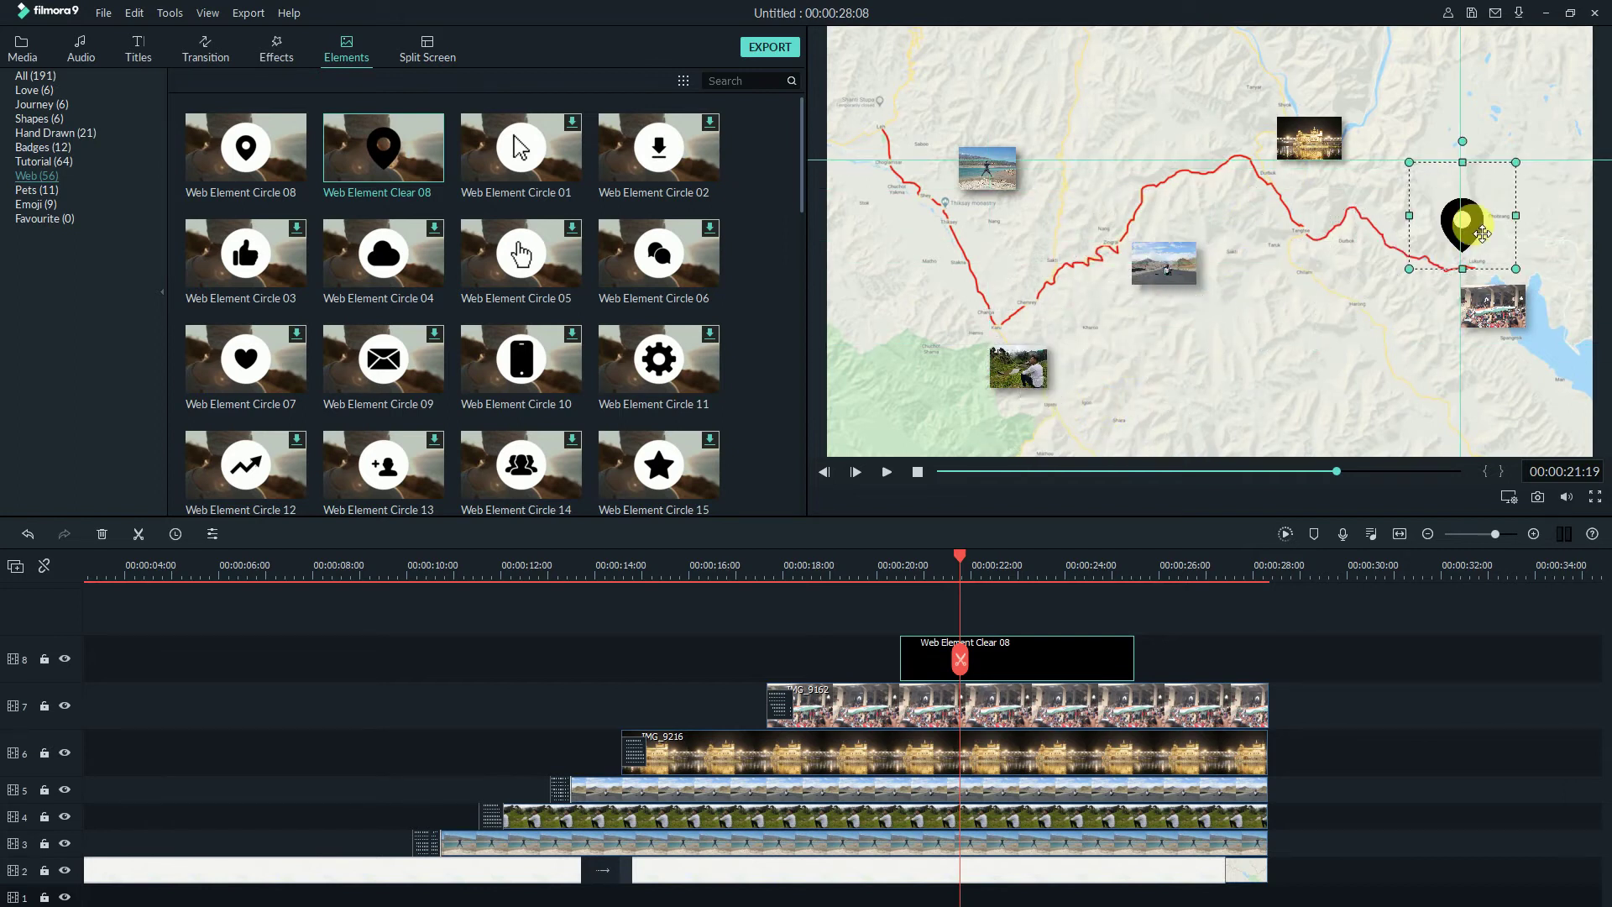
mouse_move(1500, 244)
left_mouse_down()
mouse_move(1486, 241)
mouse_move(1505, 268)
left_mouse_up()
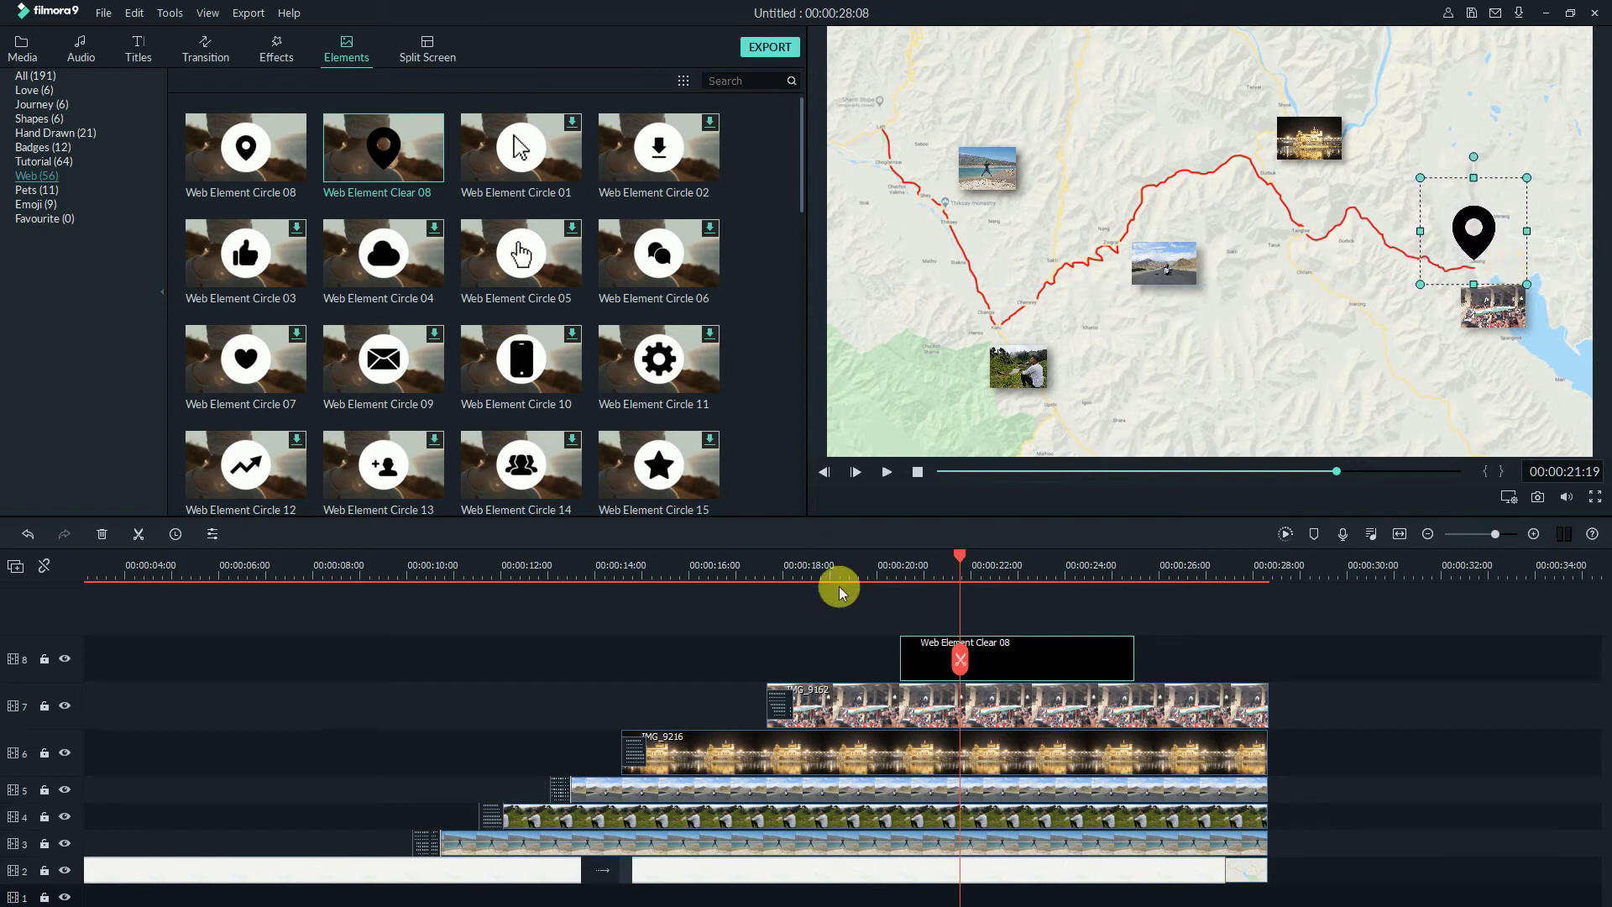
left_click(895, 575)
key("space")
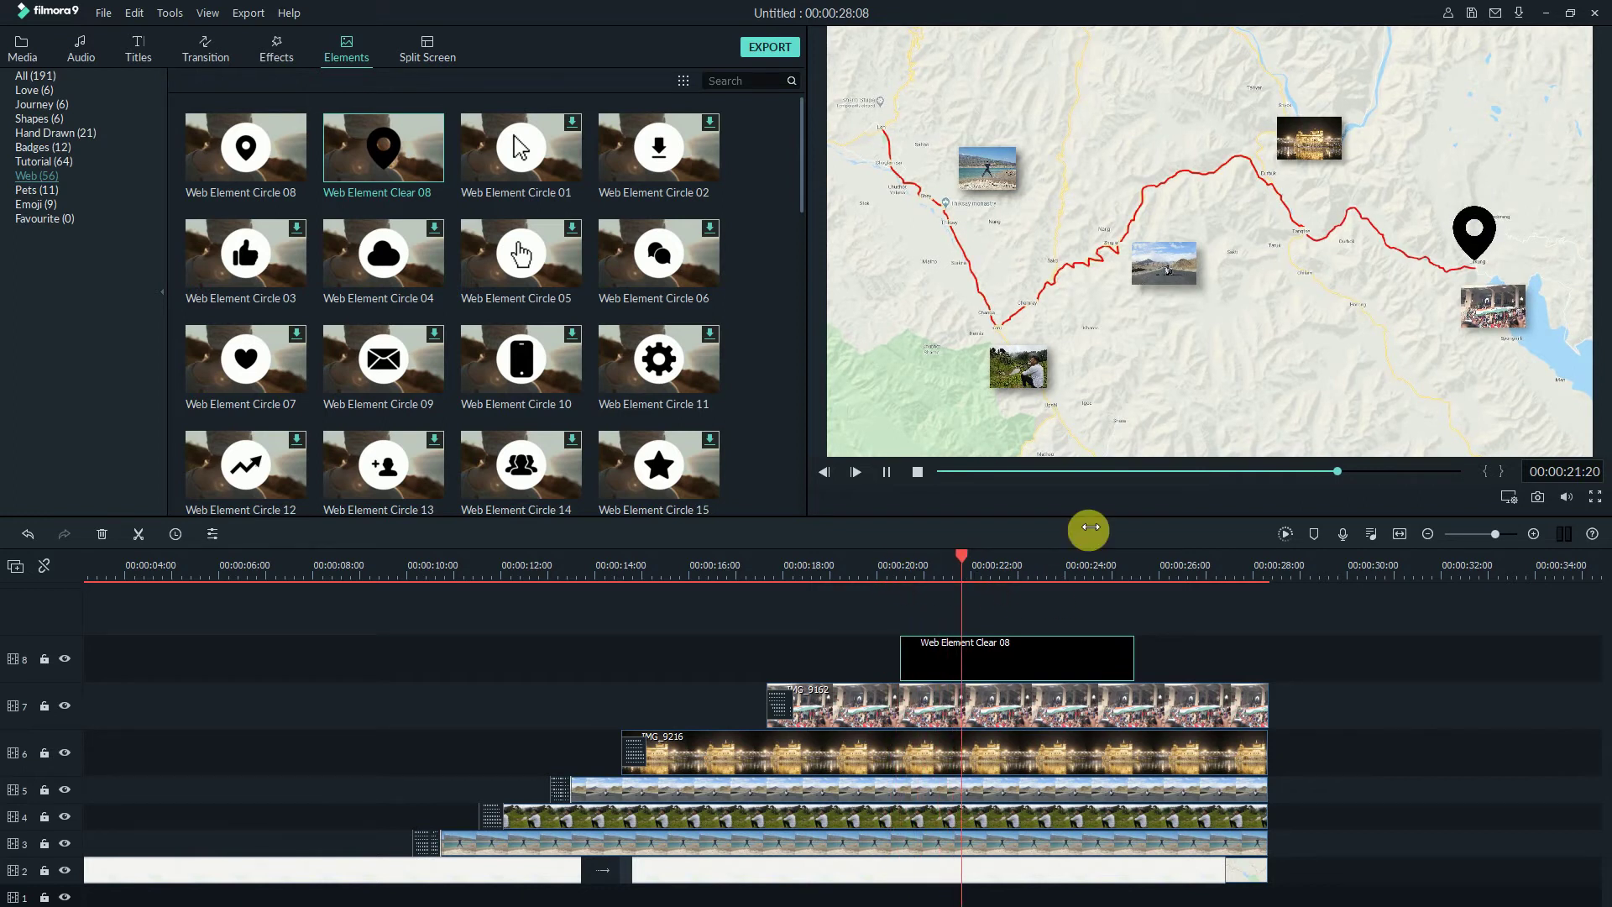
left_click(1477, 242)
left_click_drag(1483, 248, 1501, 271)
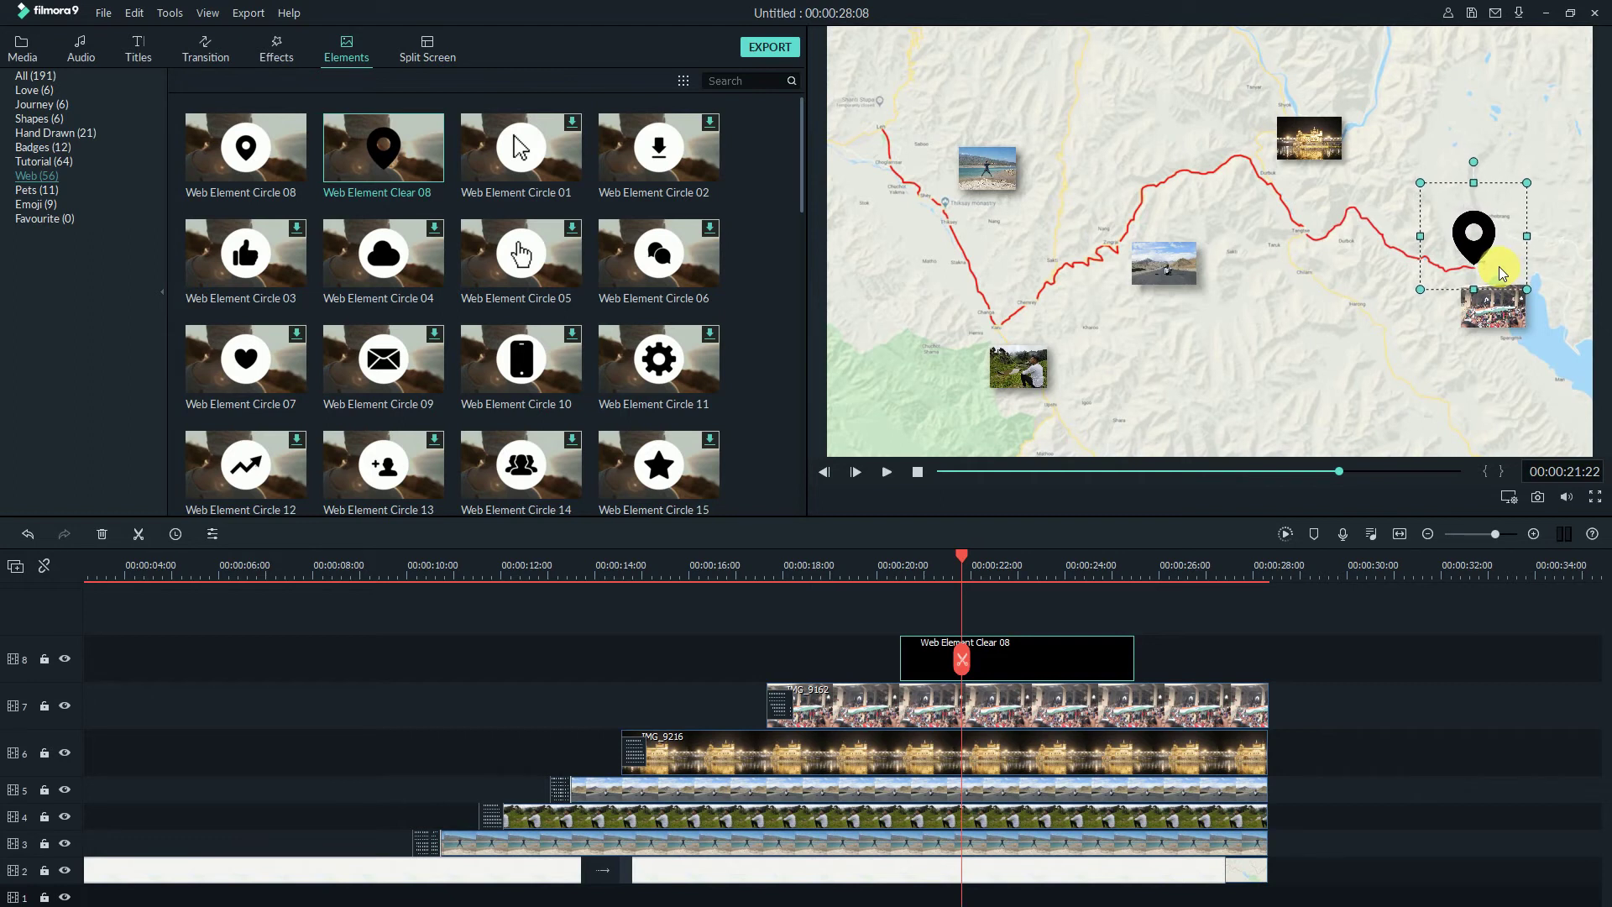
mouse_move(1528, 183)
left_mouse_down()
mouse_move(1493, 243)
mouse_move(1492, 224)
mouse_move(1513, 243)
left_mouse_up()
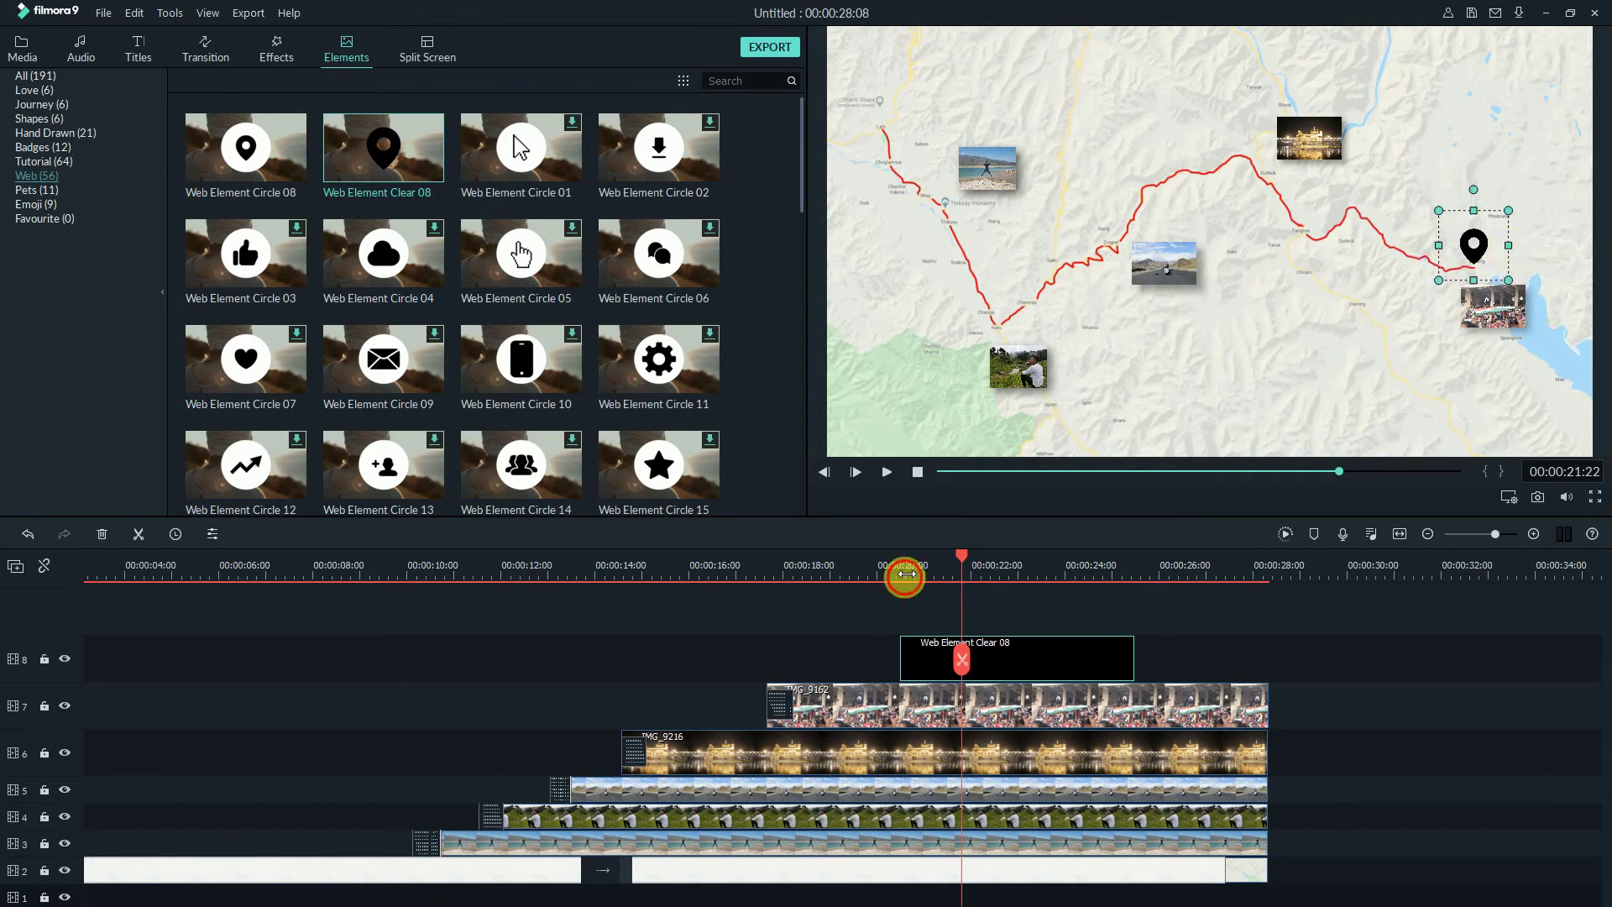
Step: Move the pin clip so it starts around 17 seconds, aligned with the playhead
left_click(948, 556)
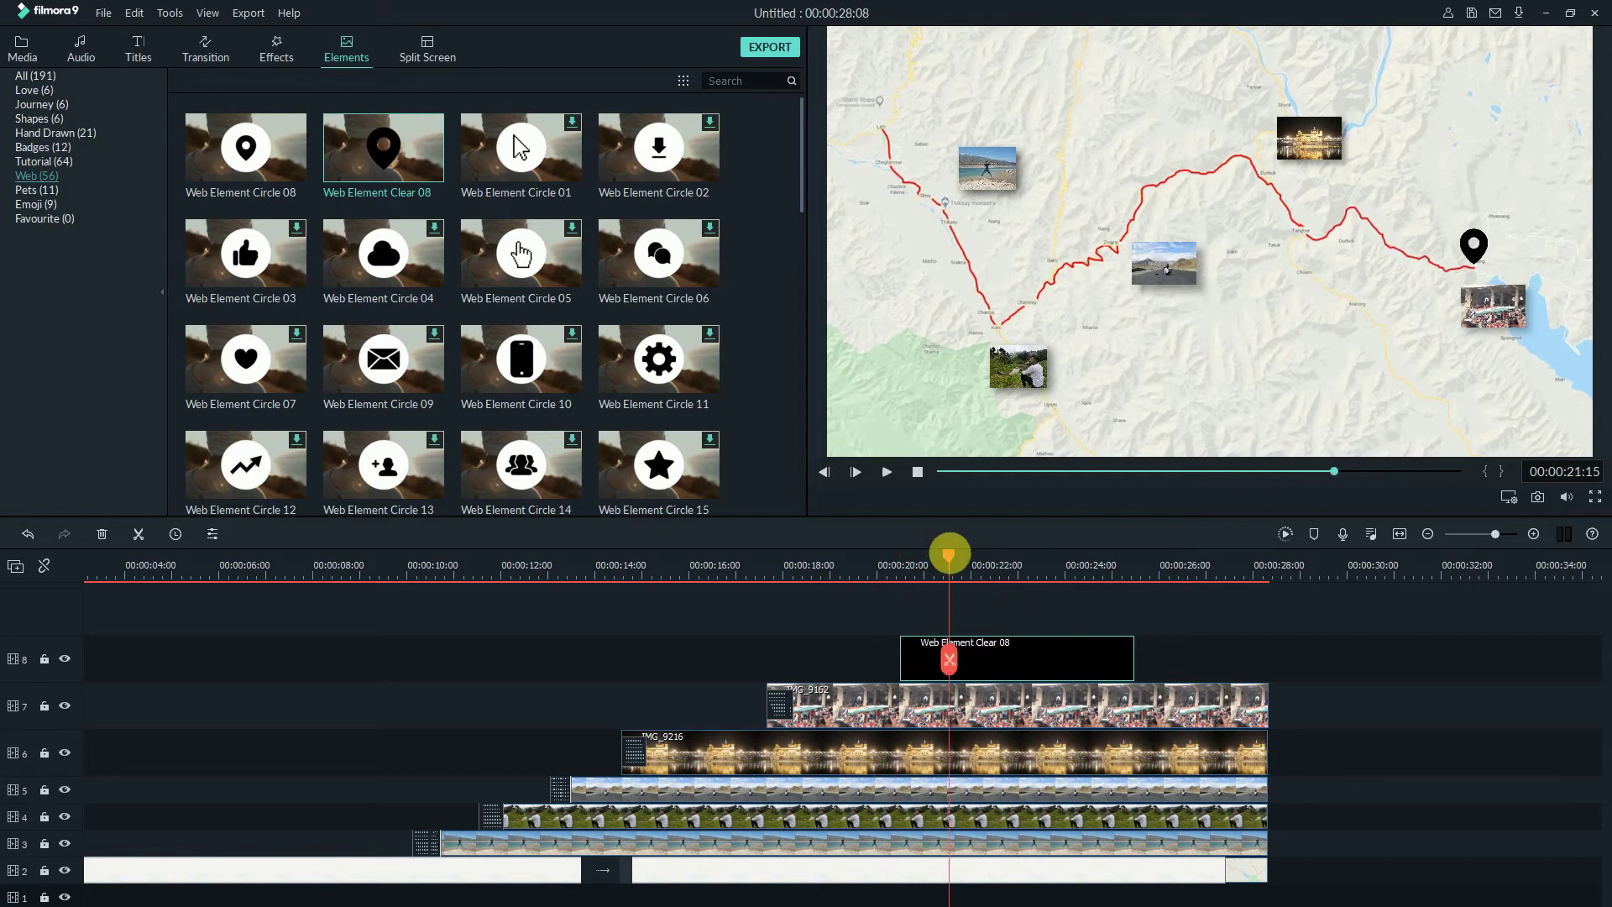
left_click_drag(948, 554, 769, 563)
left_click_drag(999, 659, 870, 659)
Step: Align the pin clip's start with the crowd photo clip and check it in playback
key("space")
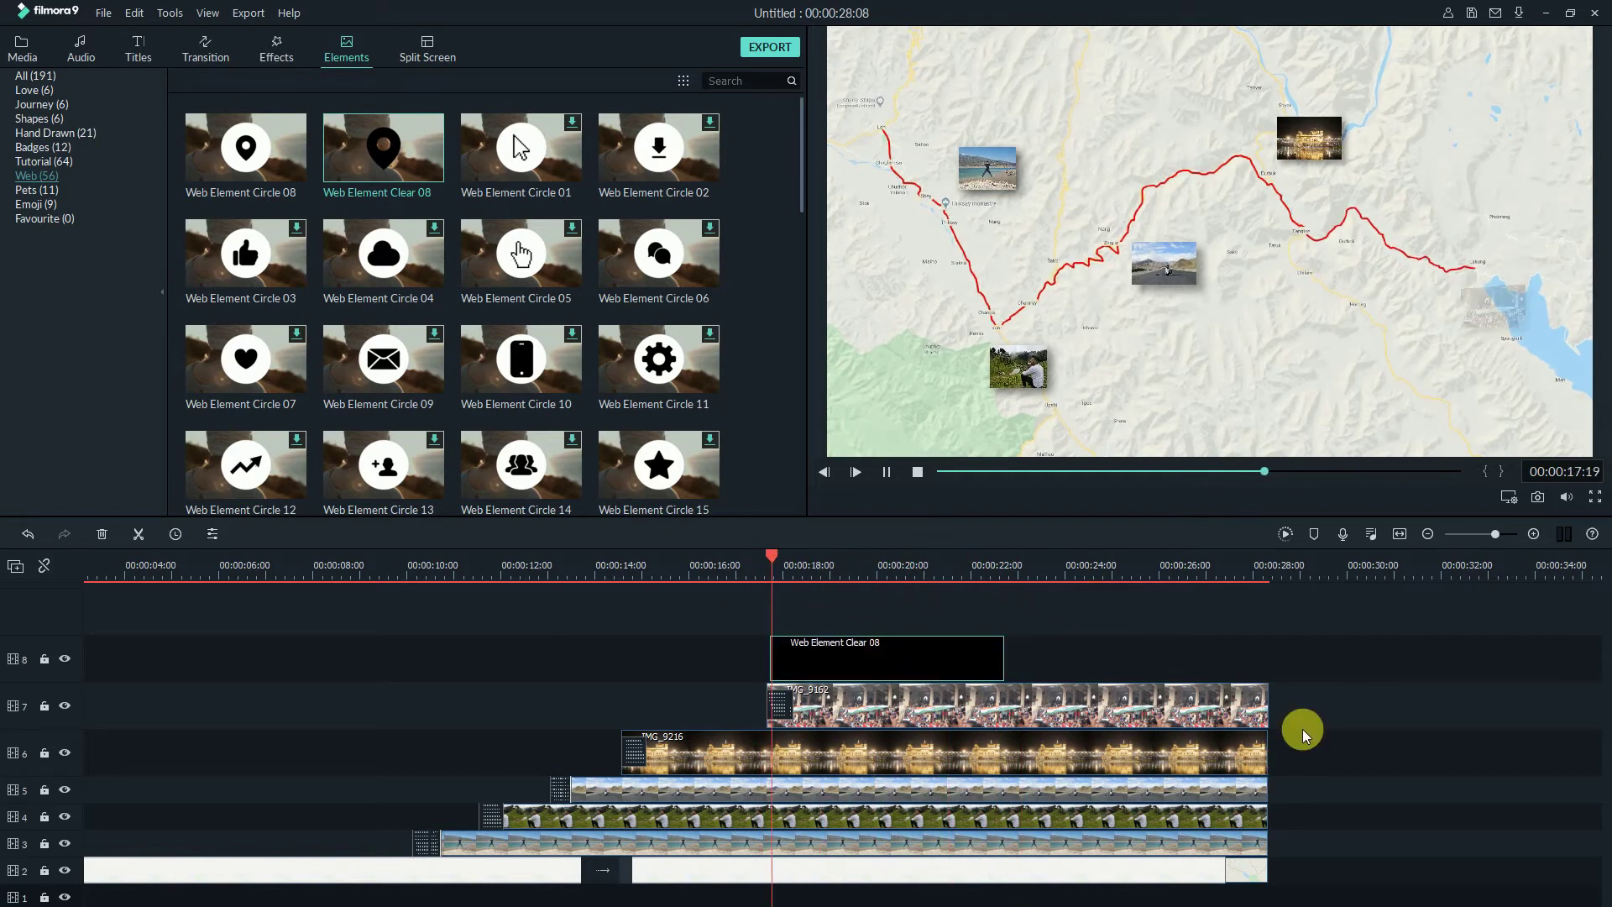
key("space")
scroll(665, 592, "up", 2)
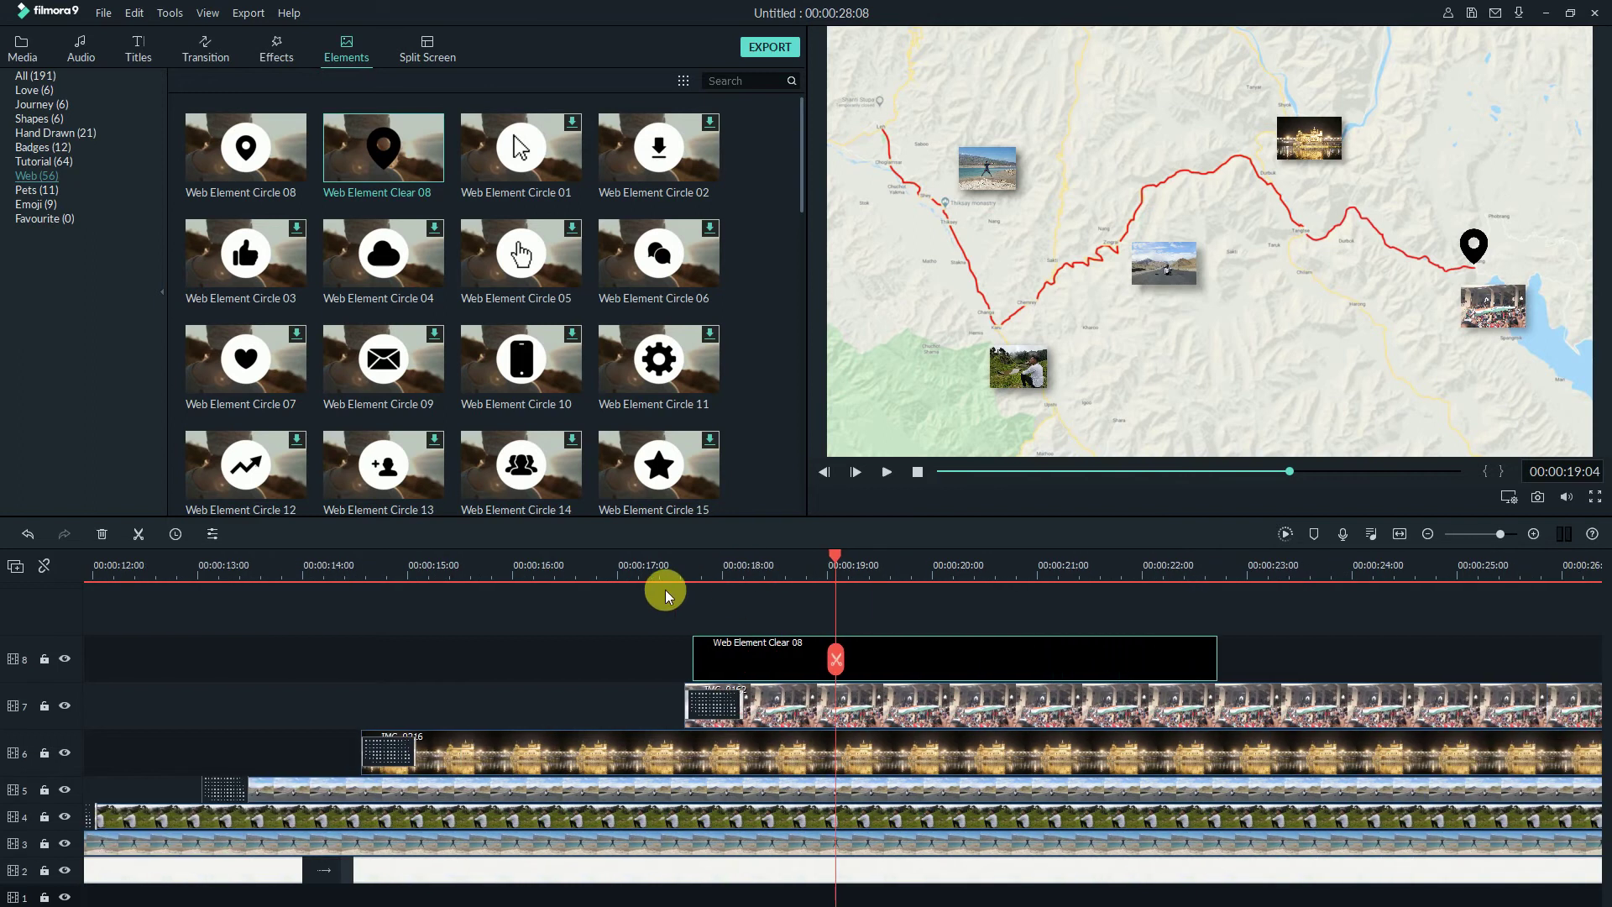
left_click_drag(754, 612, 764, 599)
key("space")
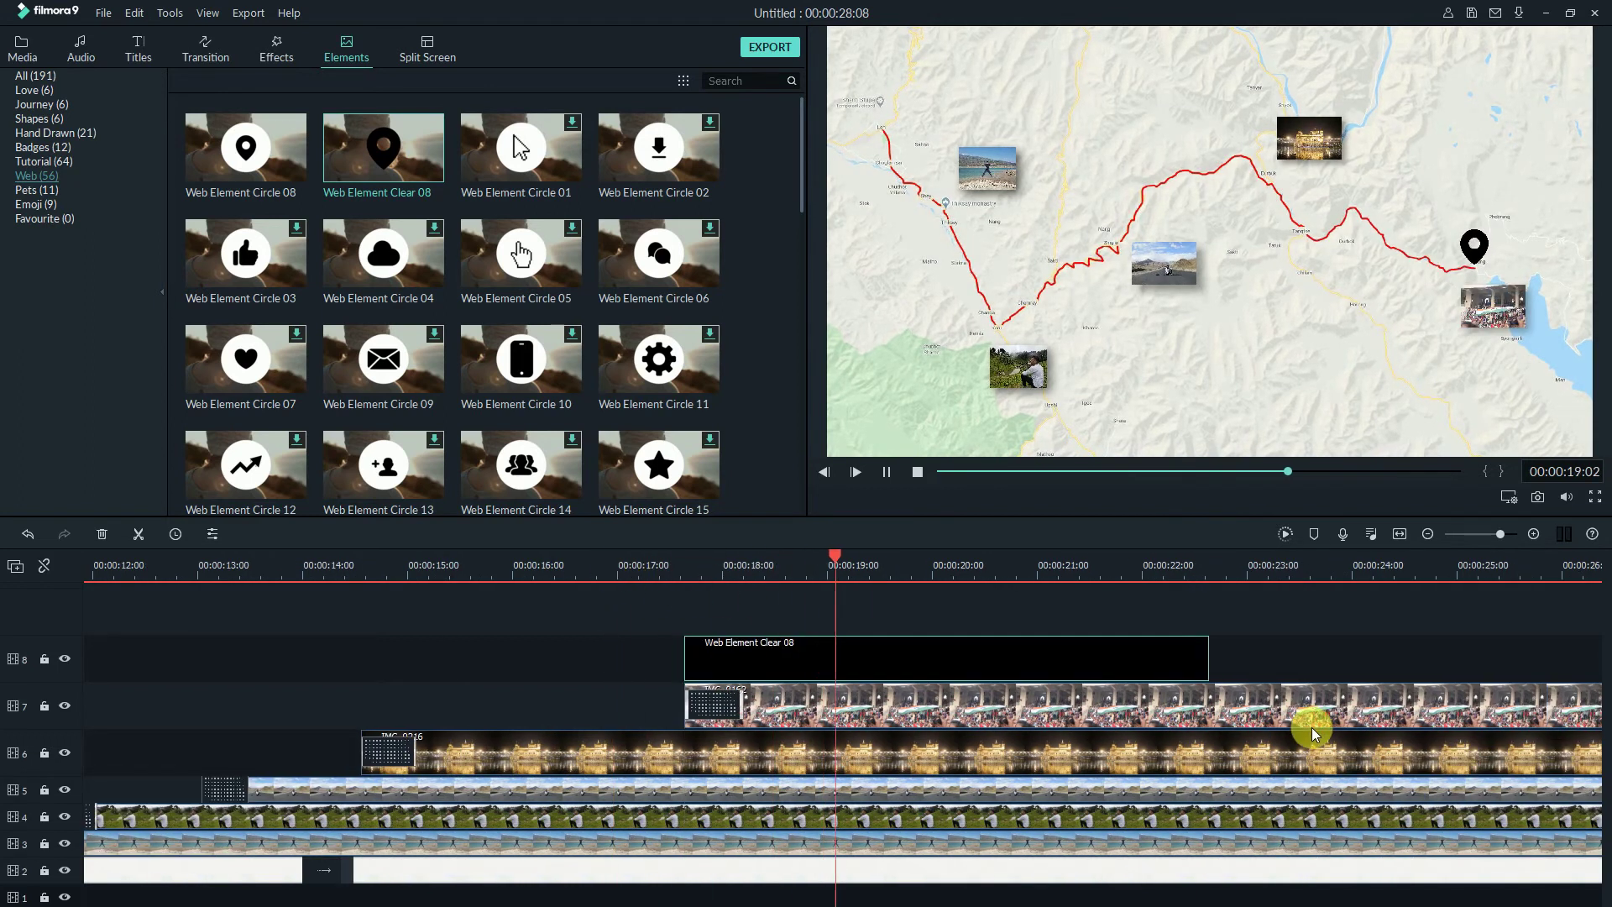
scroll(821, 661, "down", 3)
key("space")
Step: Copy the pin clip, paste it at about 11 seconds on track 8, and move it to the route start
right_click(811, 658)
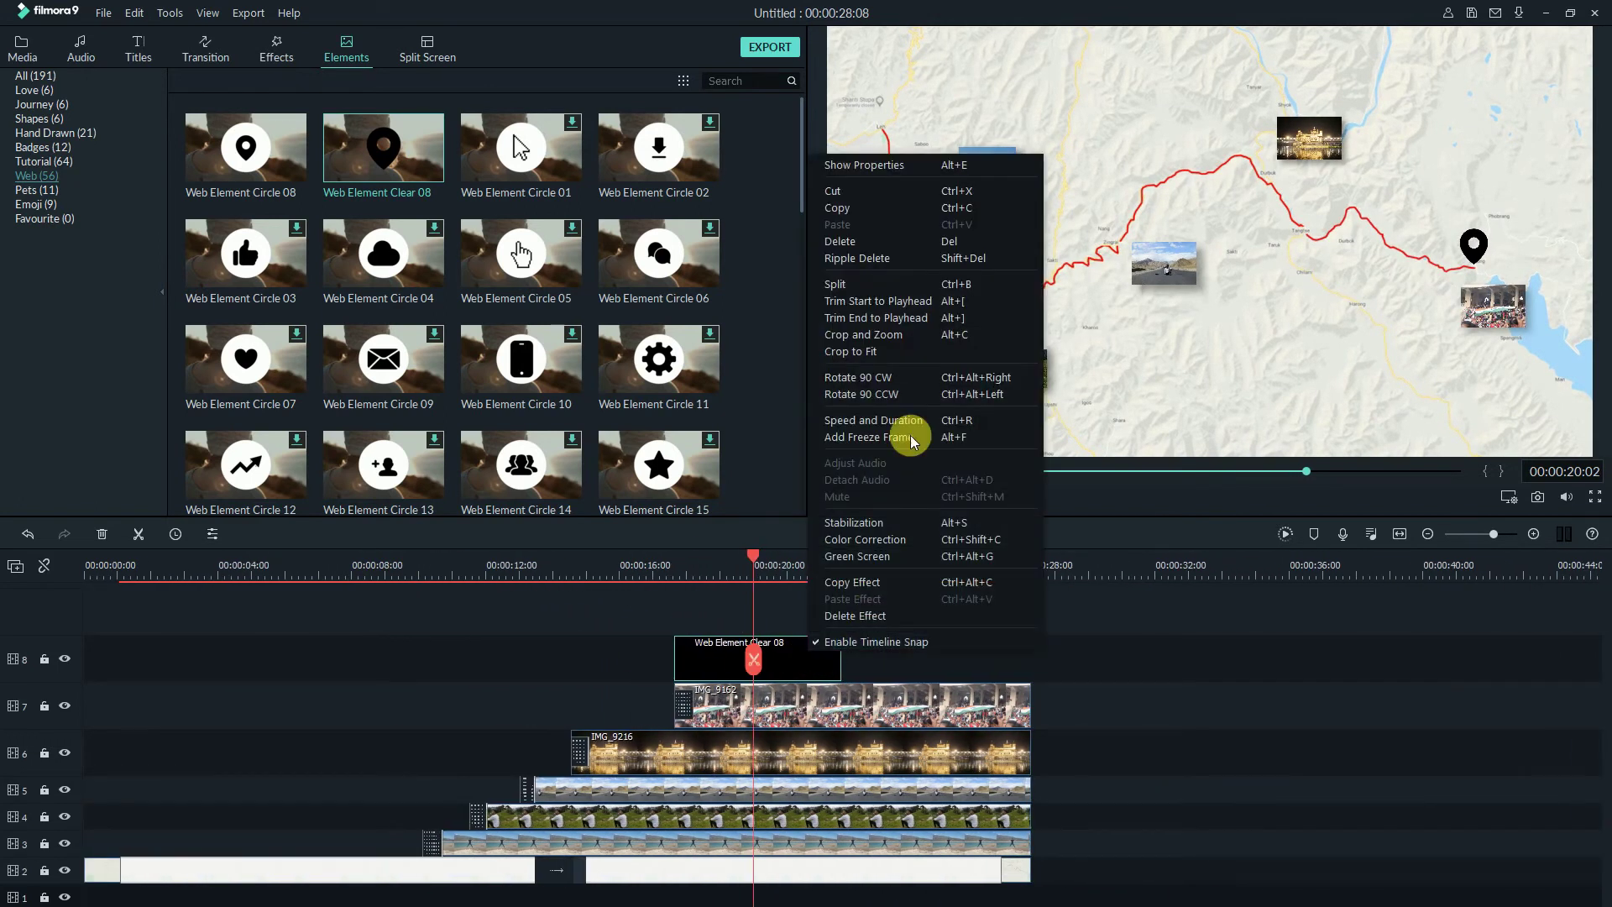
left_click(918, 212)
left_click(294, 565)
key("ctrl+v")
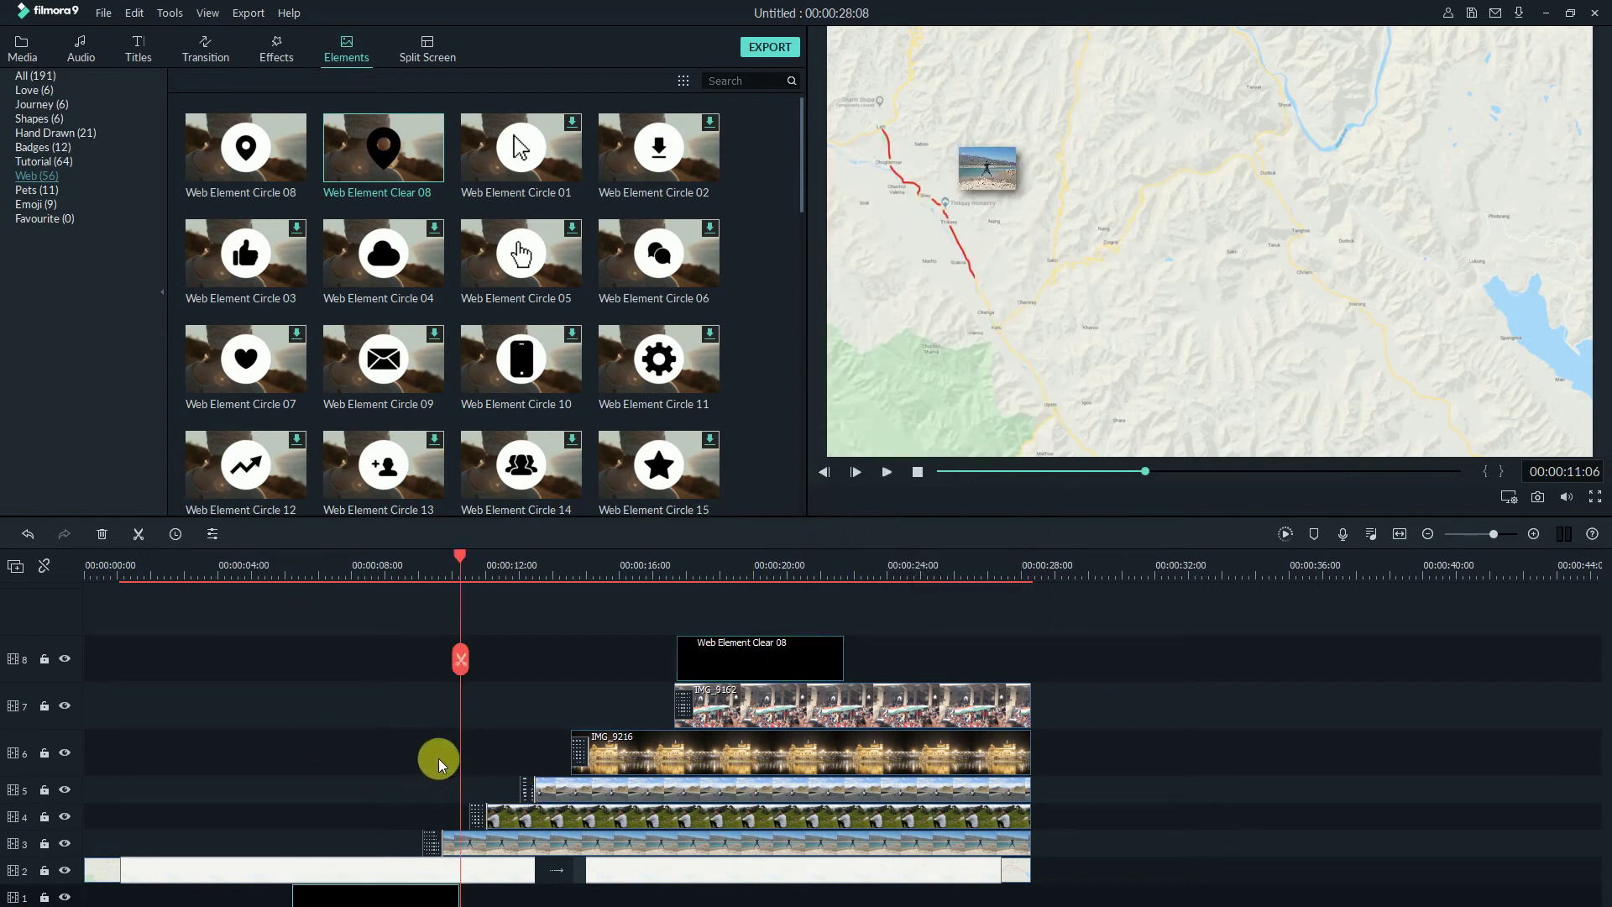
left_click_drag(370, 897, 370, 659)
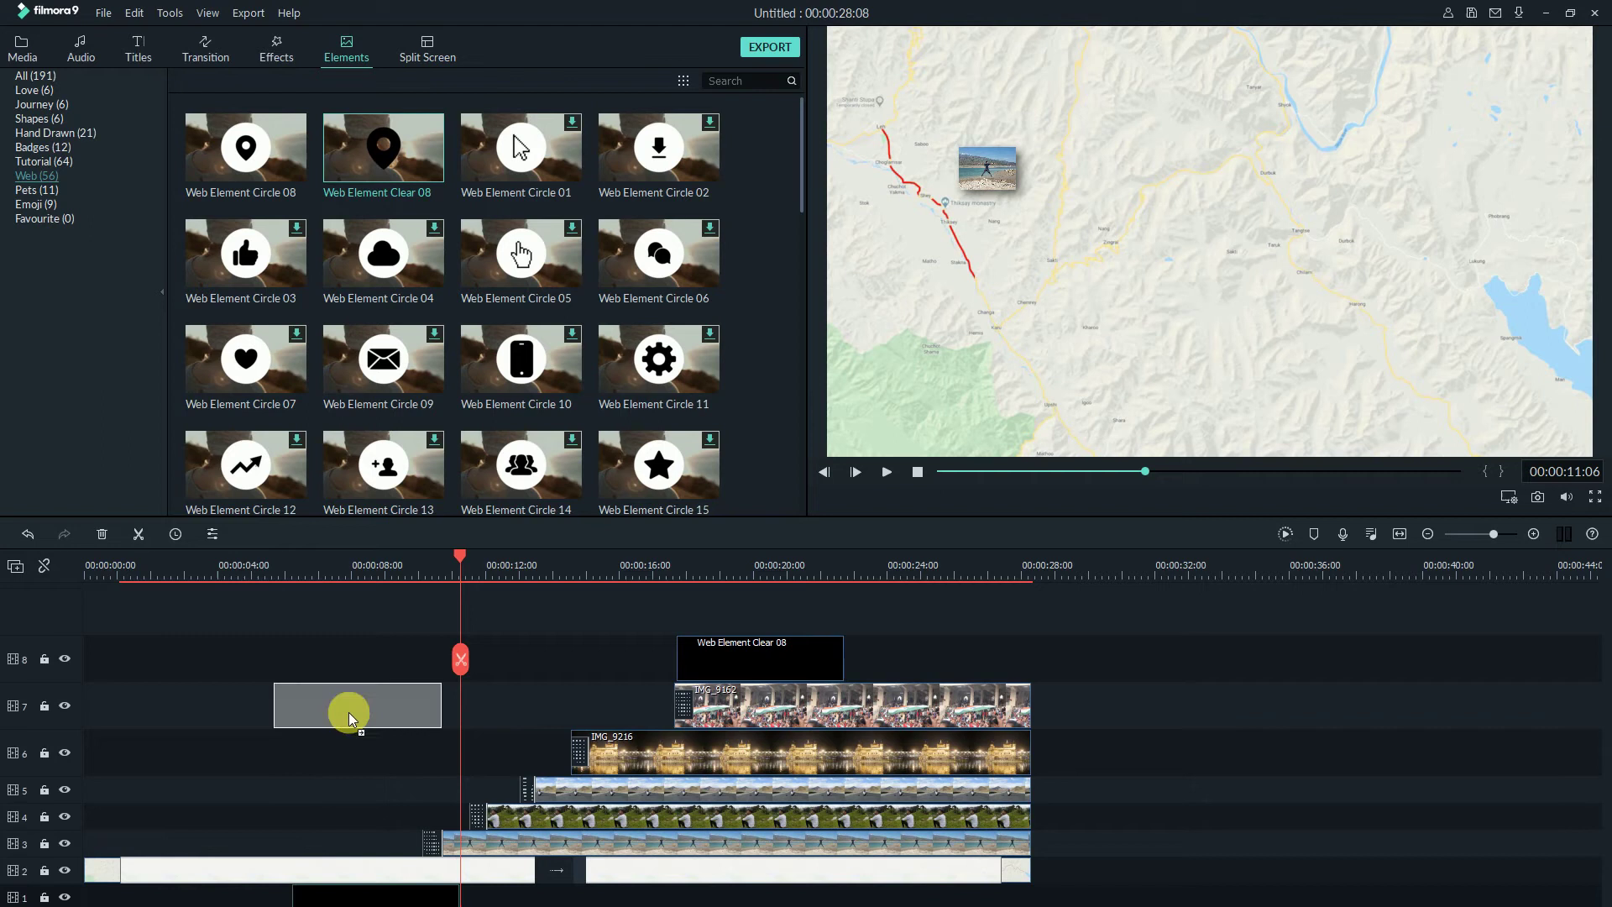
left_click_drag(460, 556, 405, 556)
left_click_drag(1476, 266, 899, 129)
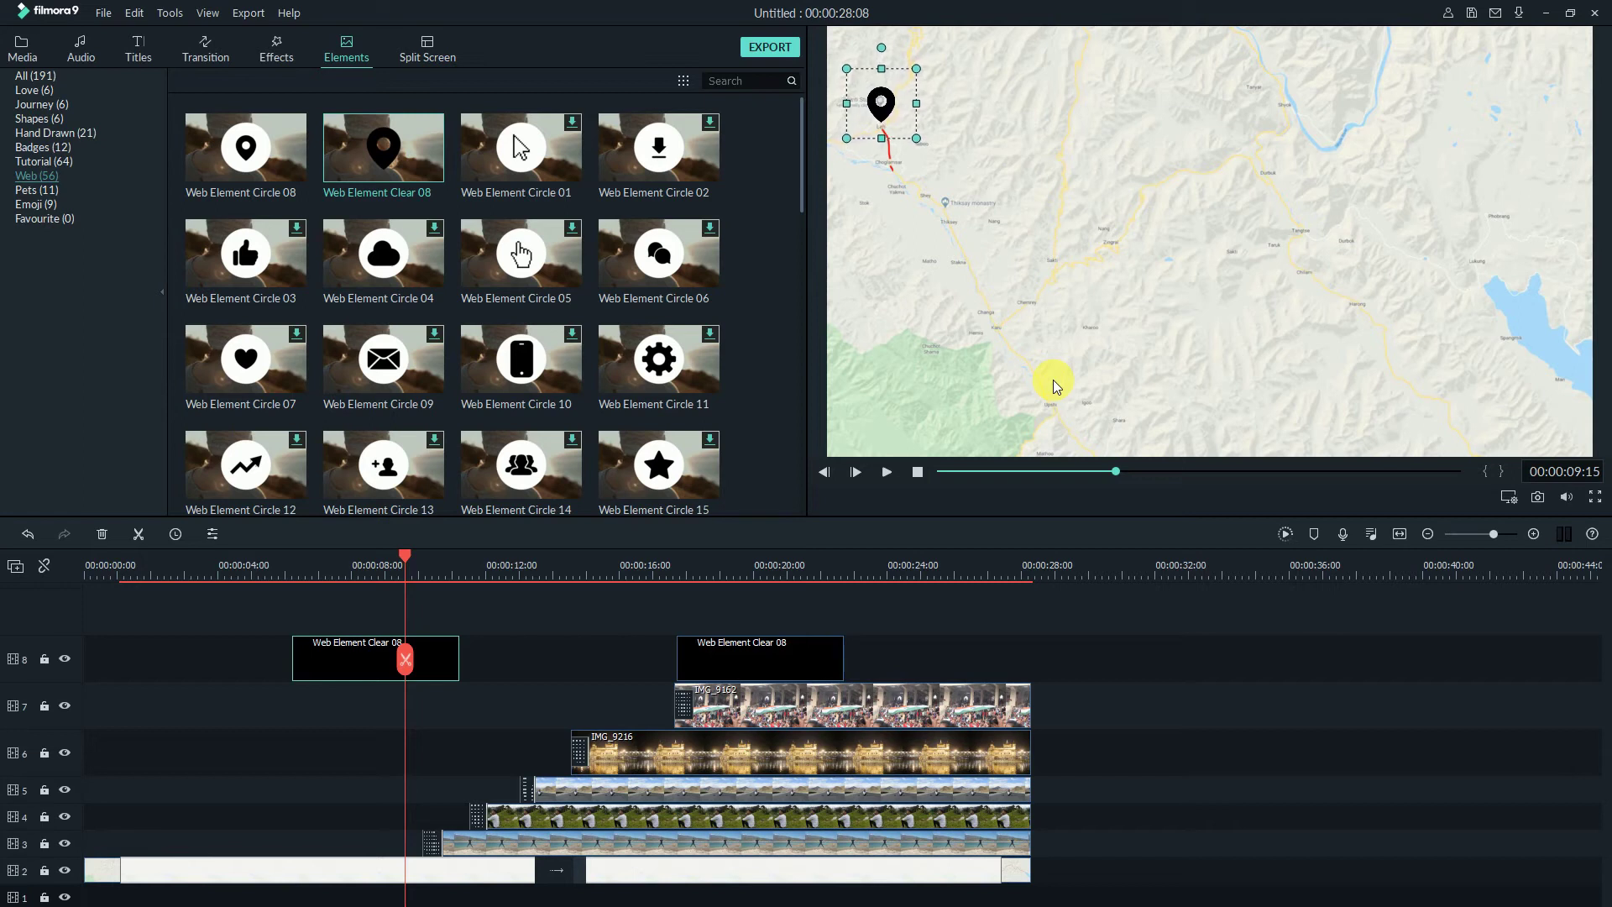
Step: Trim the first pin clip to start at 00:00:08:10 and move the short pin clip onto track 9
left_click(298, 561)
mouse_move(298, 558)
left_mouse_down()
mouse_move(406, 556)
mouse_move(385, 555)
left_mouse_up()
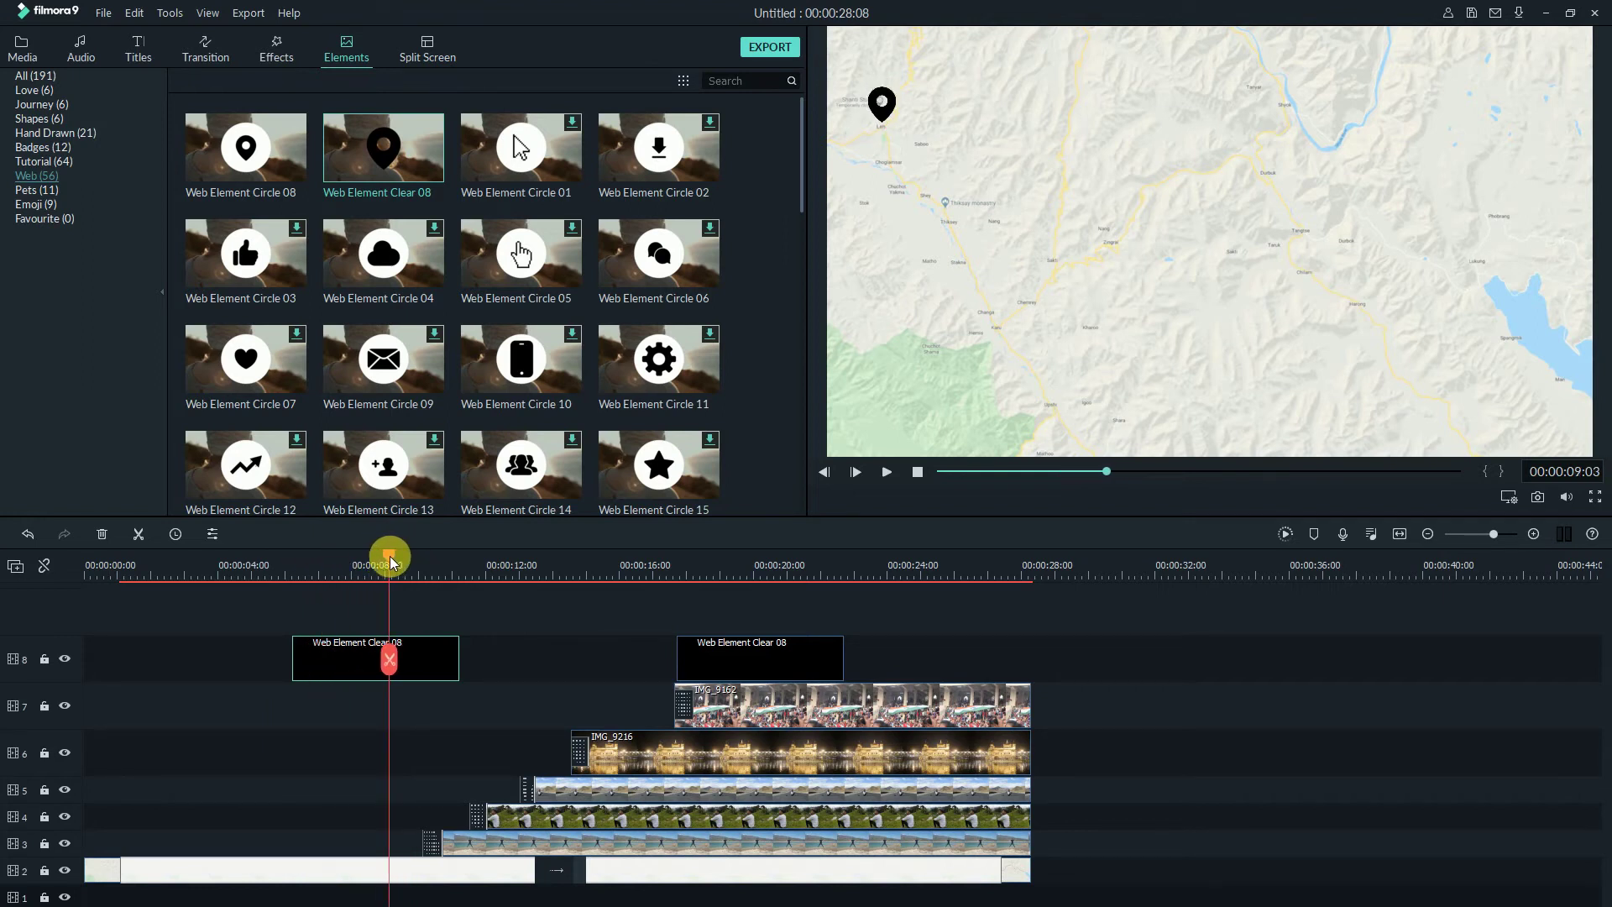
left_click(308, 661)
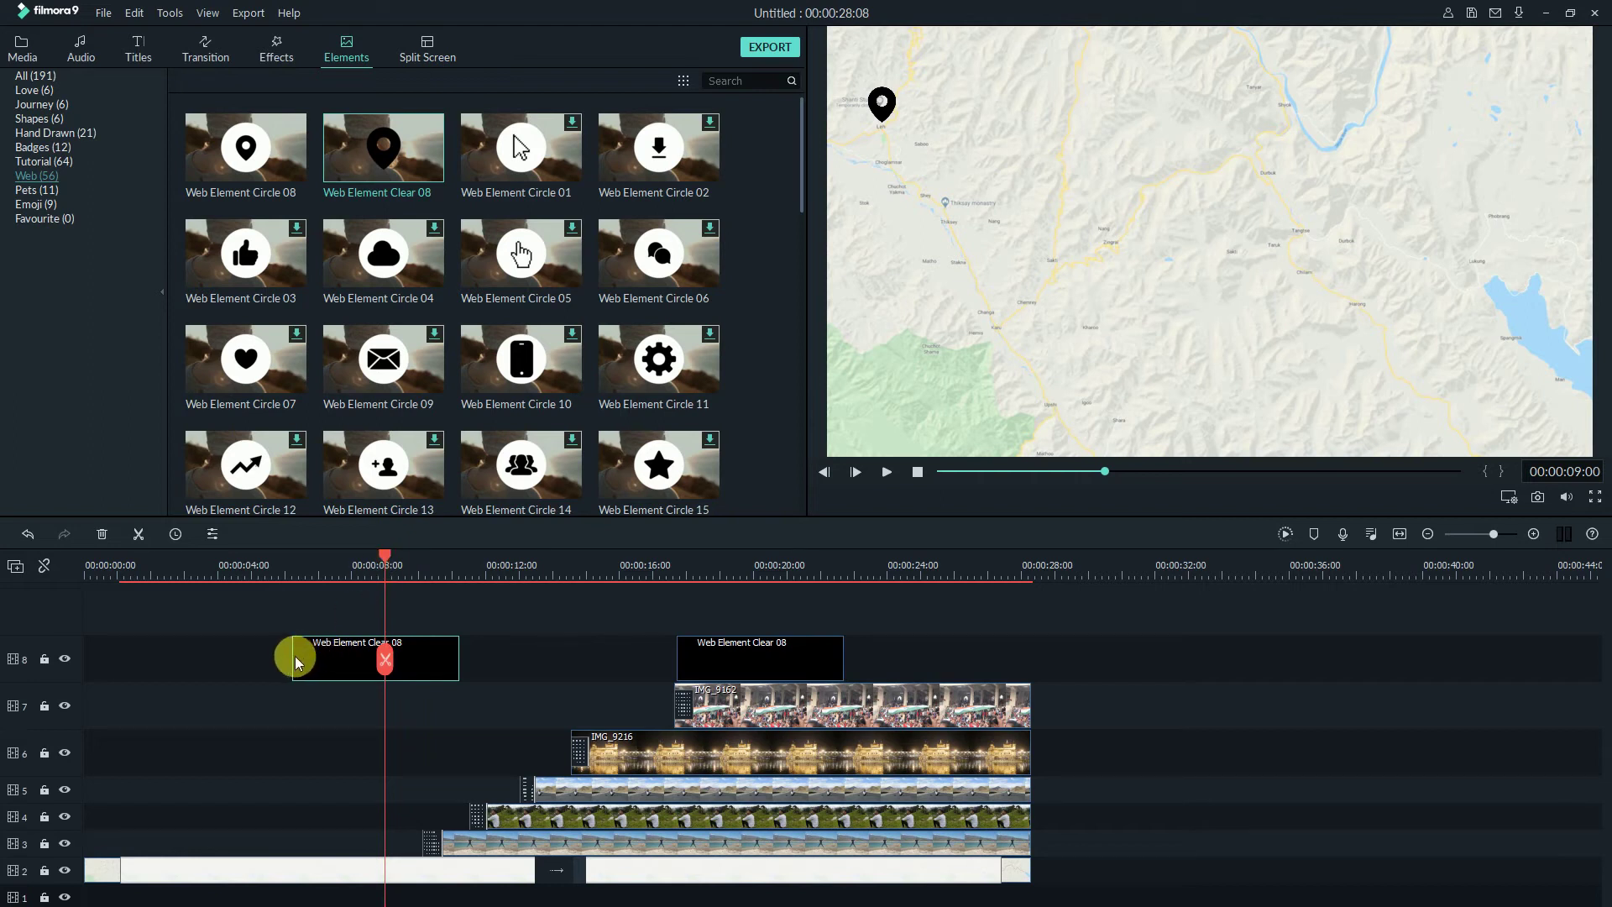
left_click_drag(300, 665, 380, 667)
left_click_drag(384, 585, 350, 580)
left_click(417, 645)
left_click_drag(416, 653, 417, 627)
left_click(365, 579)
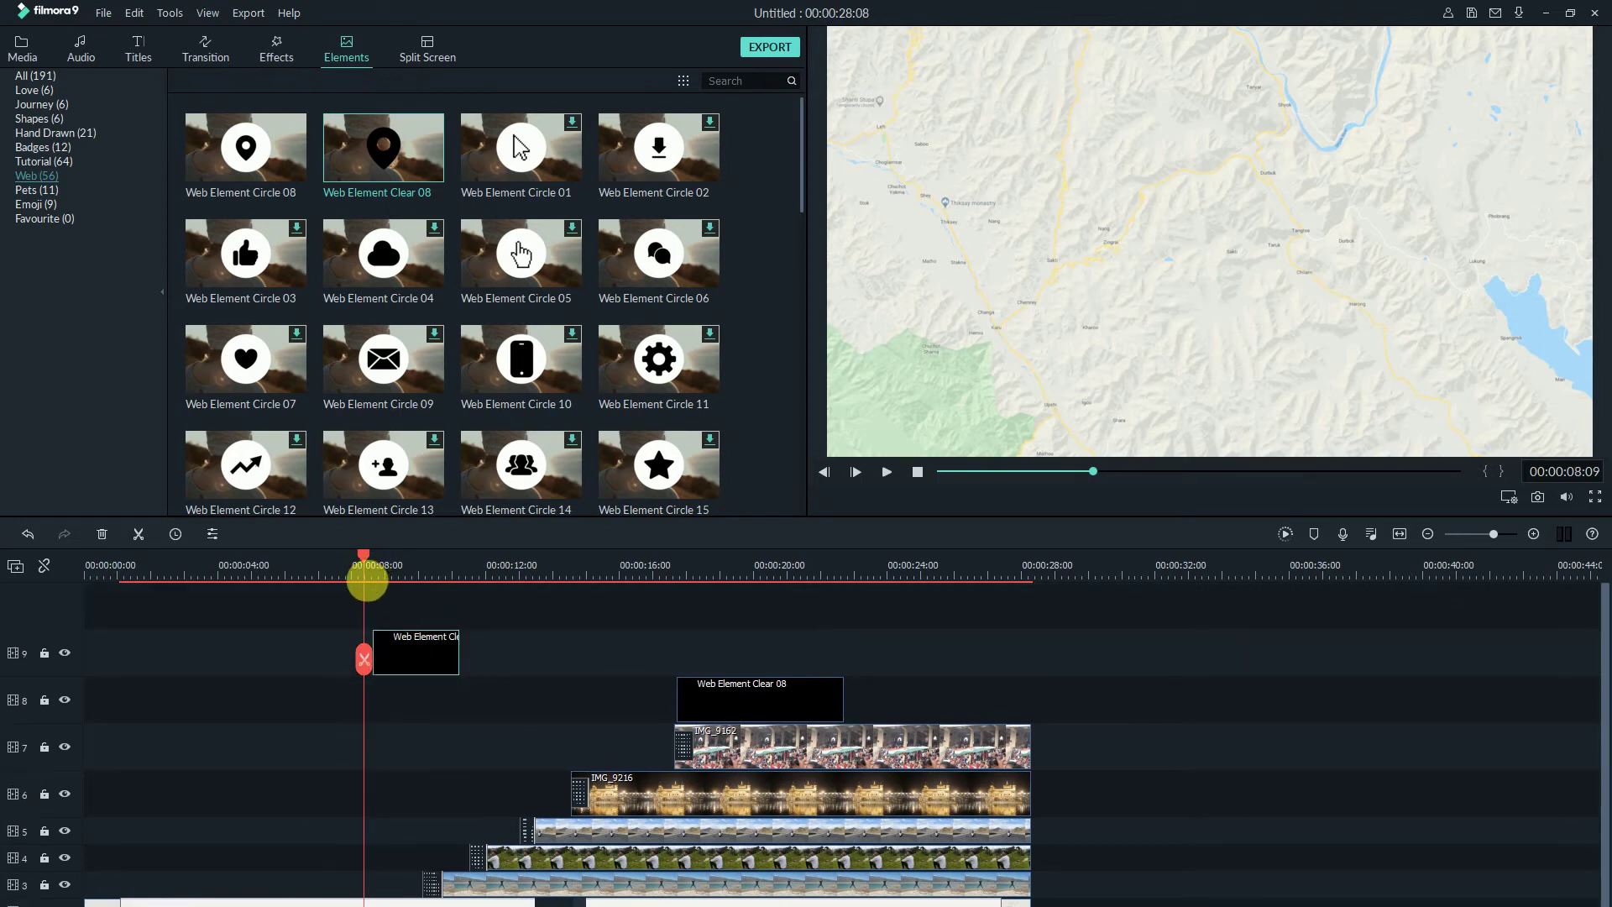
Step: Lengthen the track 9 pin clip and play back to check its timing
key("space")
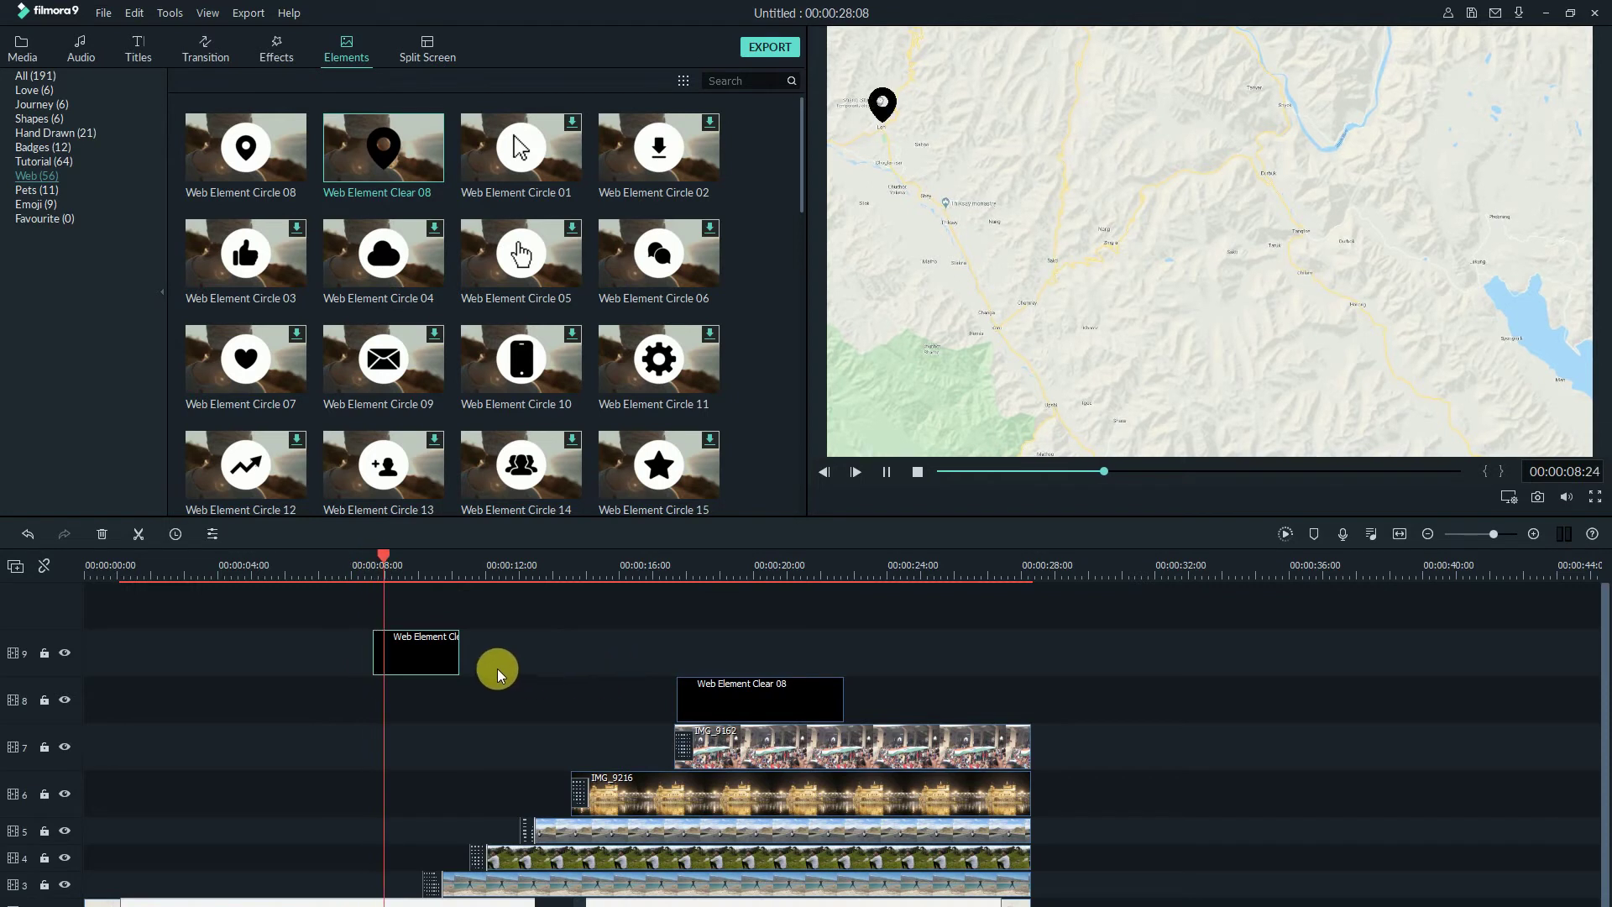
left_click_drag(438, 638, 461, 638)
left_click(382, 565)
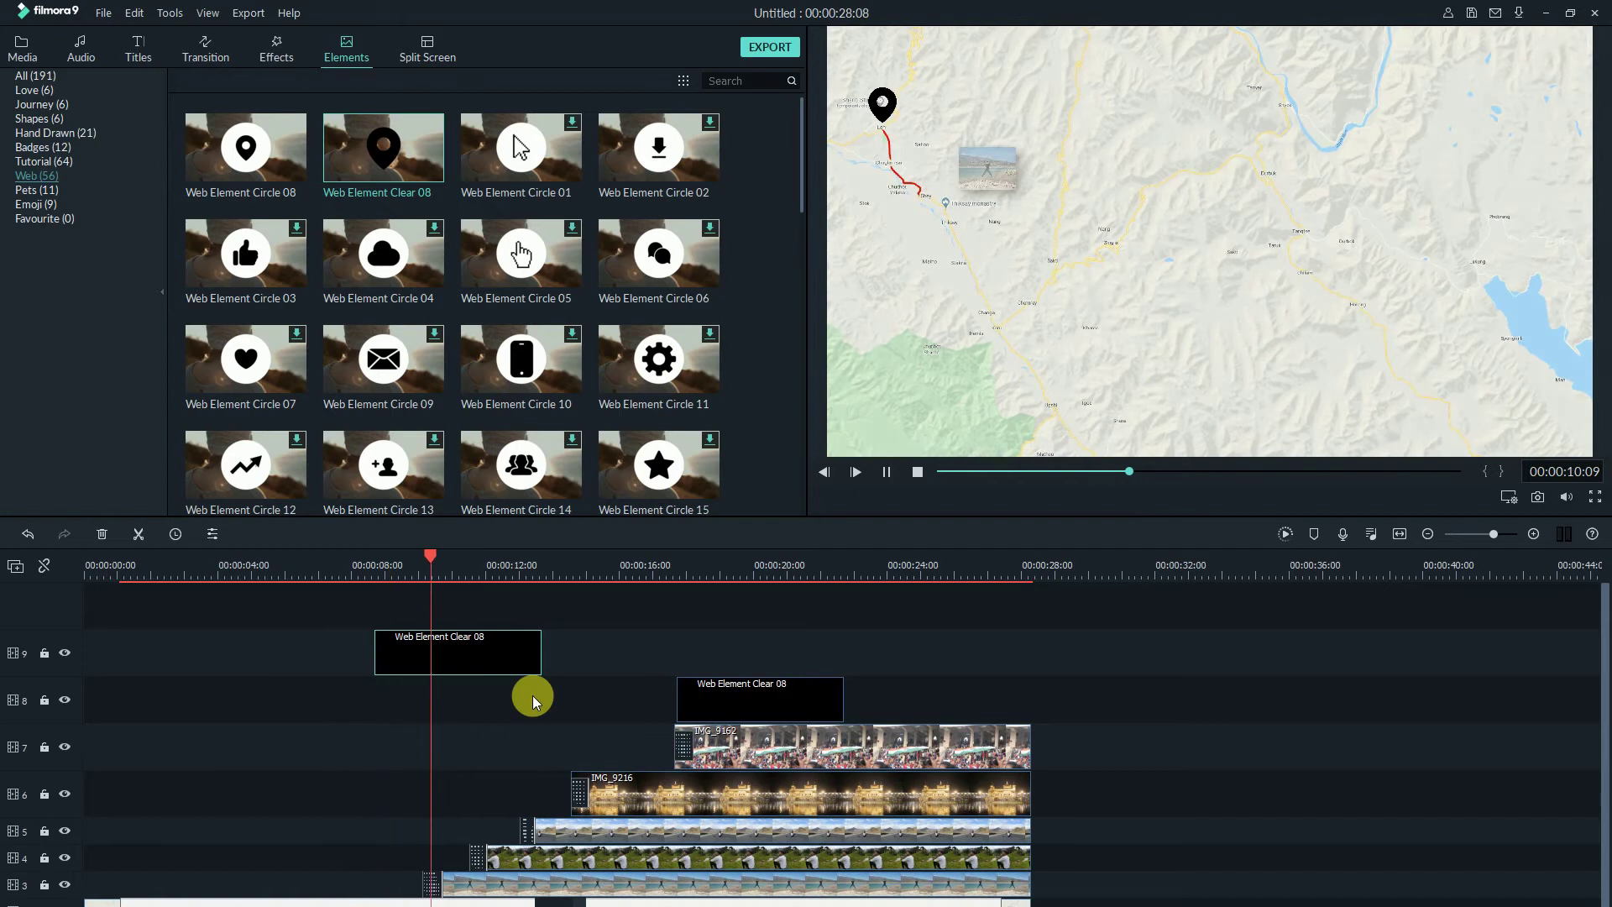
key("ctrl+equal")
key("ctrl+minus")
key("space")
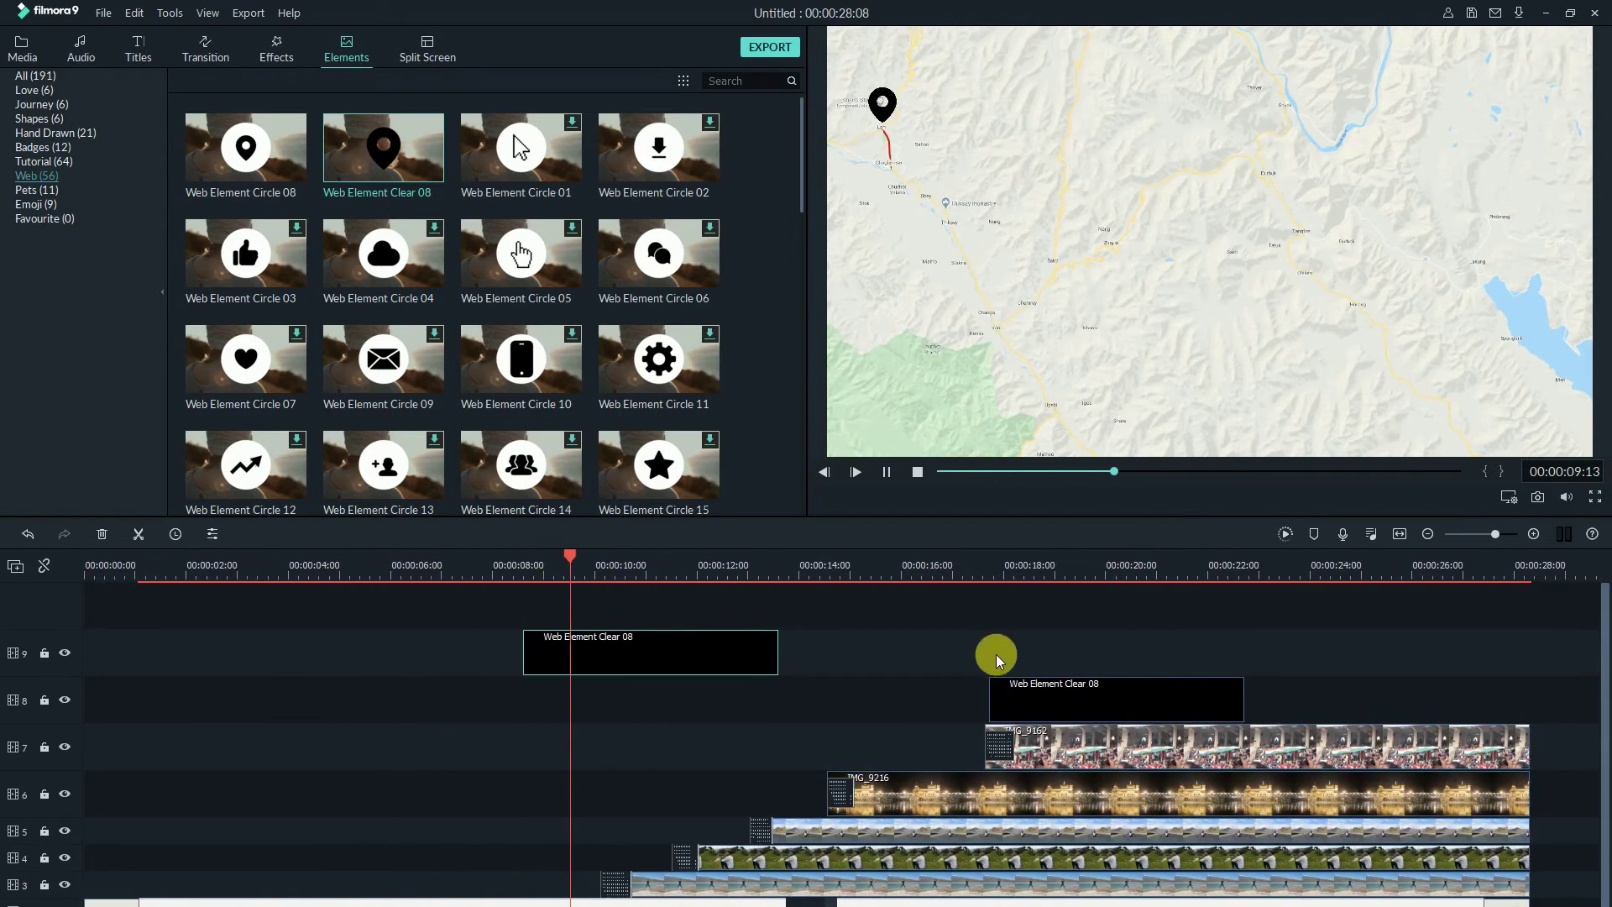
key("space")
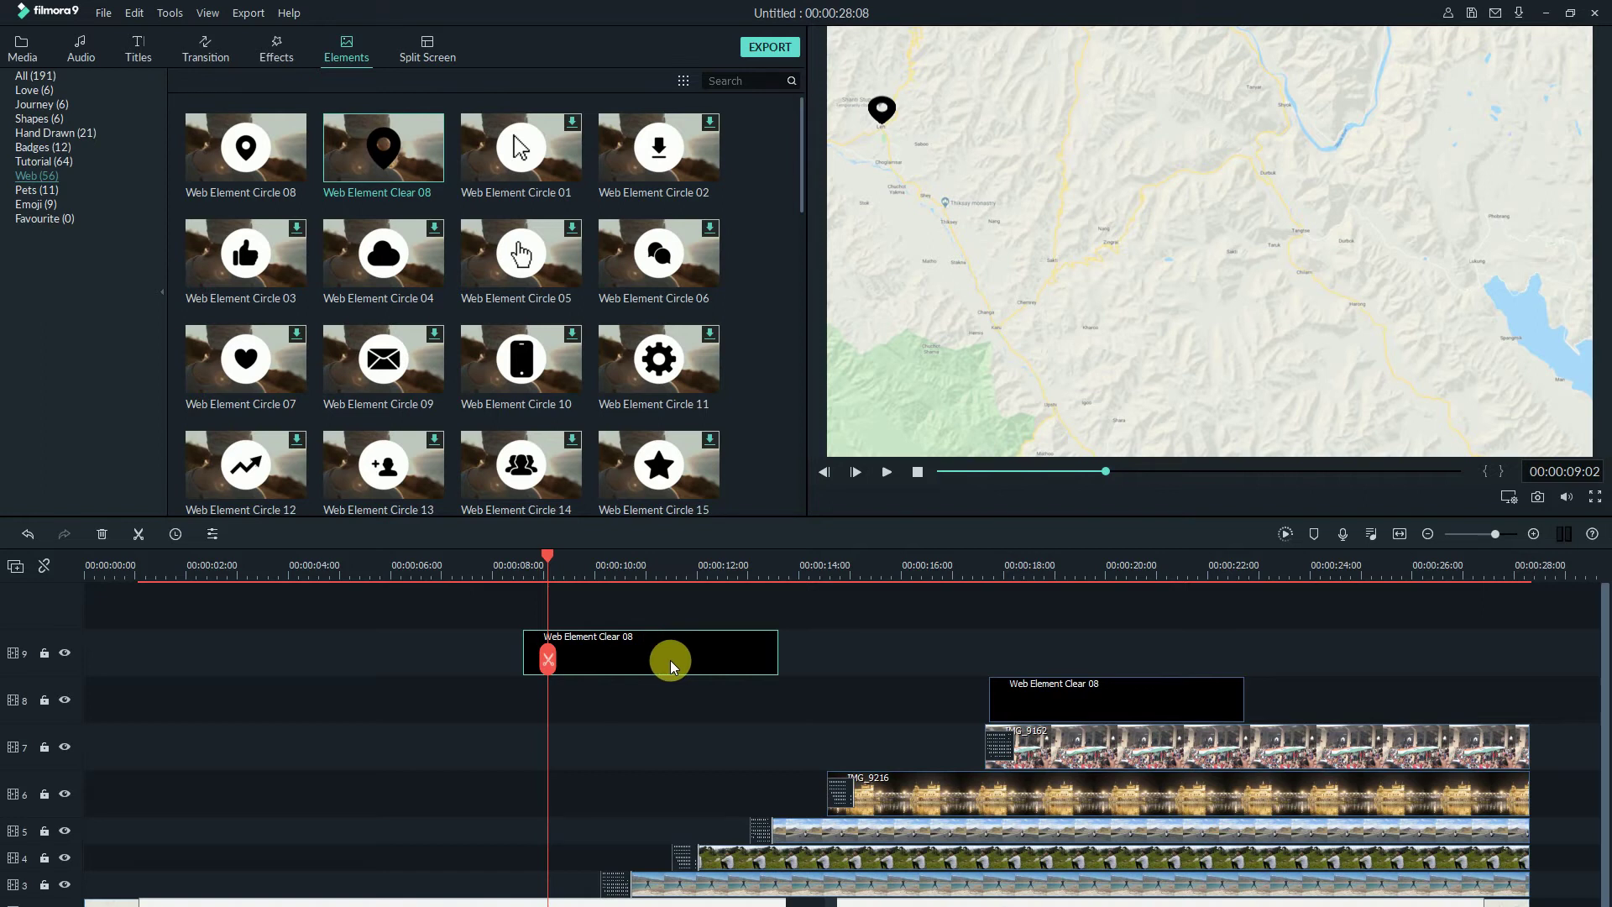
key("space")
left_click(732, 564)
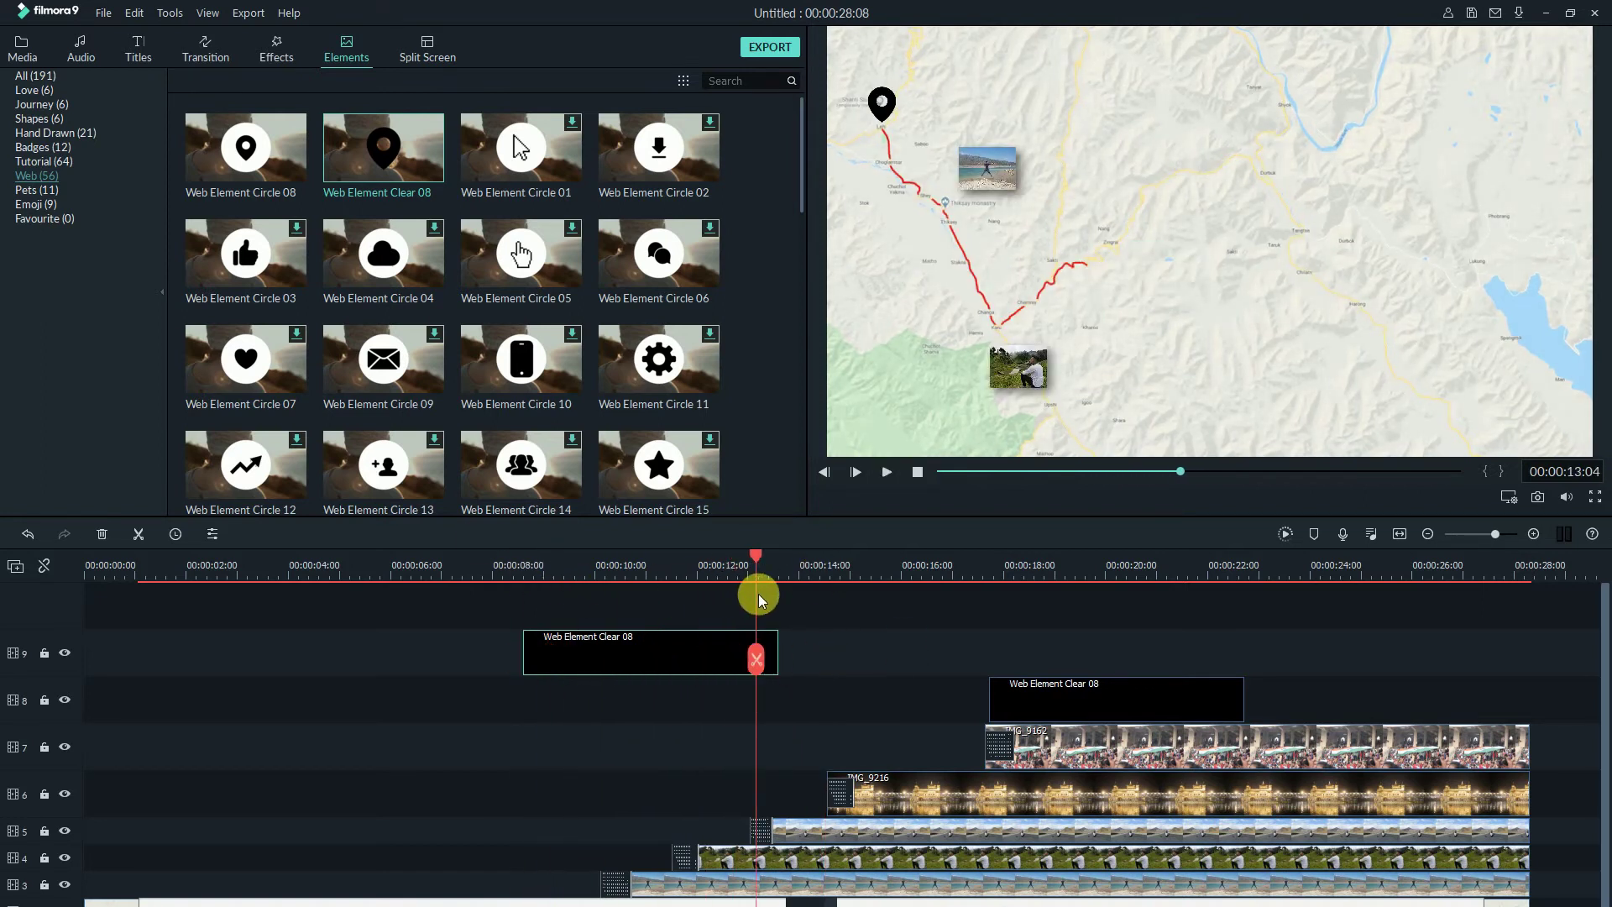
left_click_drag(732, 565, 1153, 588)
Step: Undo a misplaced pin clip and move the third track 8 pin clip right after the middle one
mouse_move(384, 147)
left_mouse_down()
mouse_move(1323, 682)
mouse_move(1282, 634)
left_mouse_up()
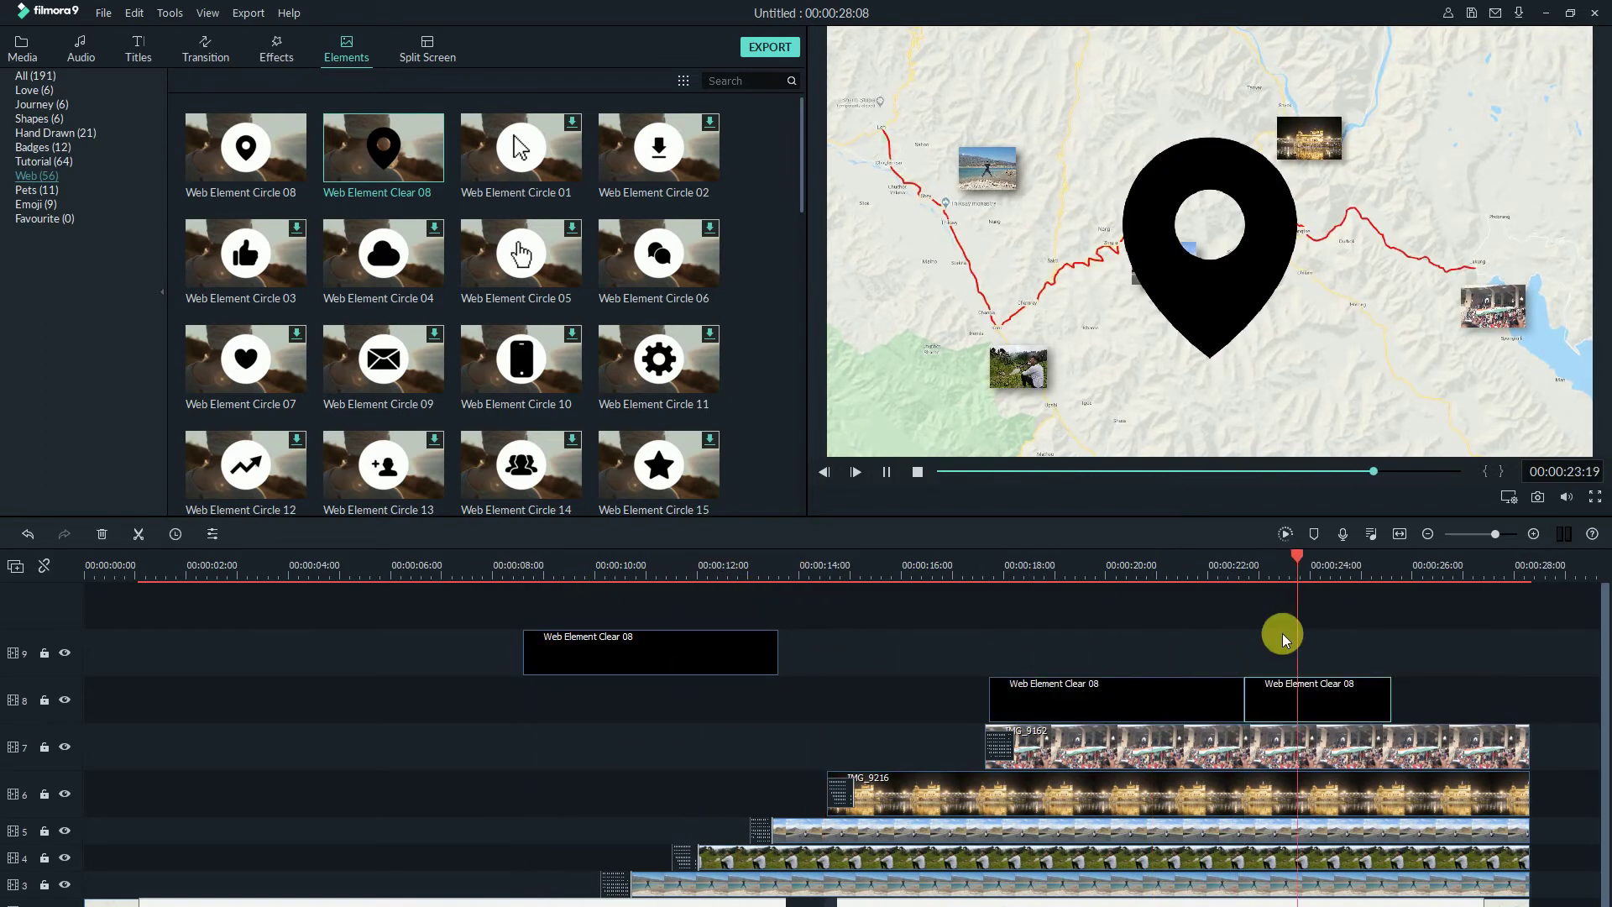
key("ctrl+z")
scroll(1144, 875, "down", 1)
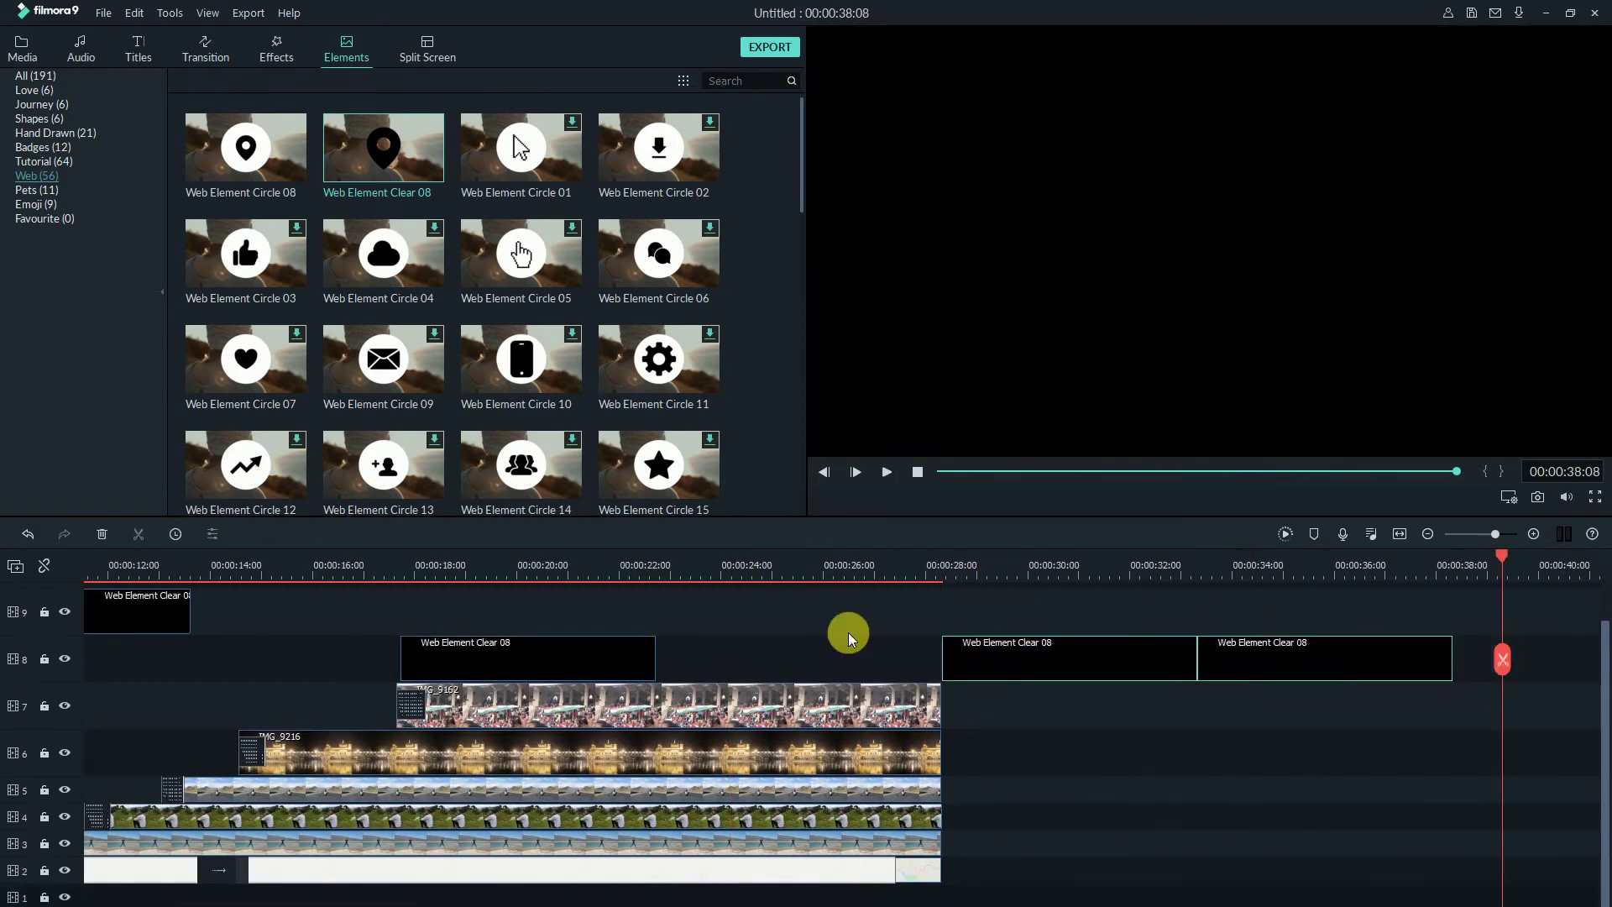
left_click(622, 564)
left_click_drag(934, 656, 854, 664)
key("space")
Step: Add and shift more pin clips on track 9, closing the gaps between them
scroll(738, 619, "up", 3)
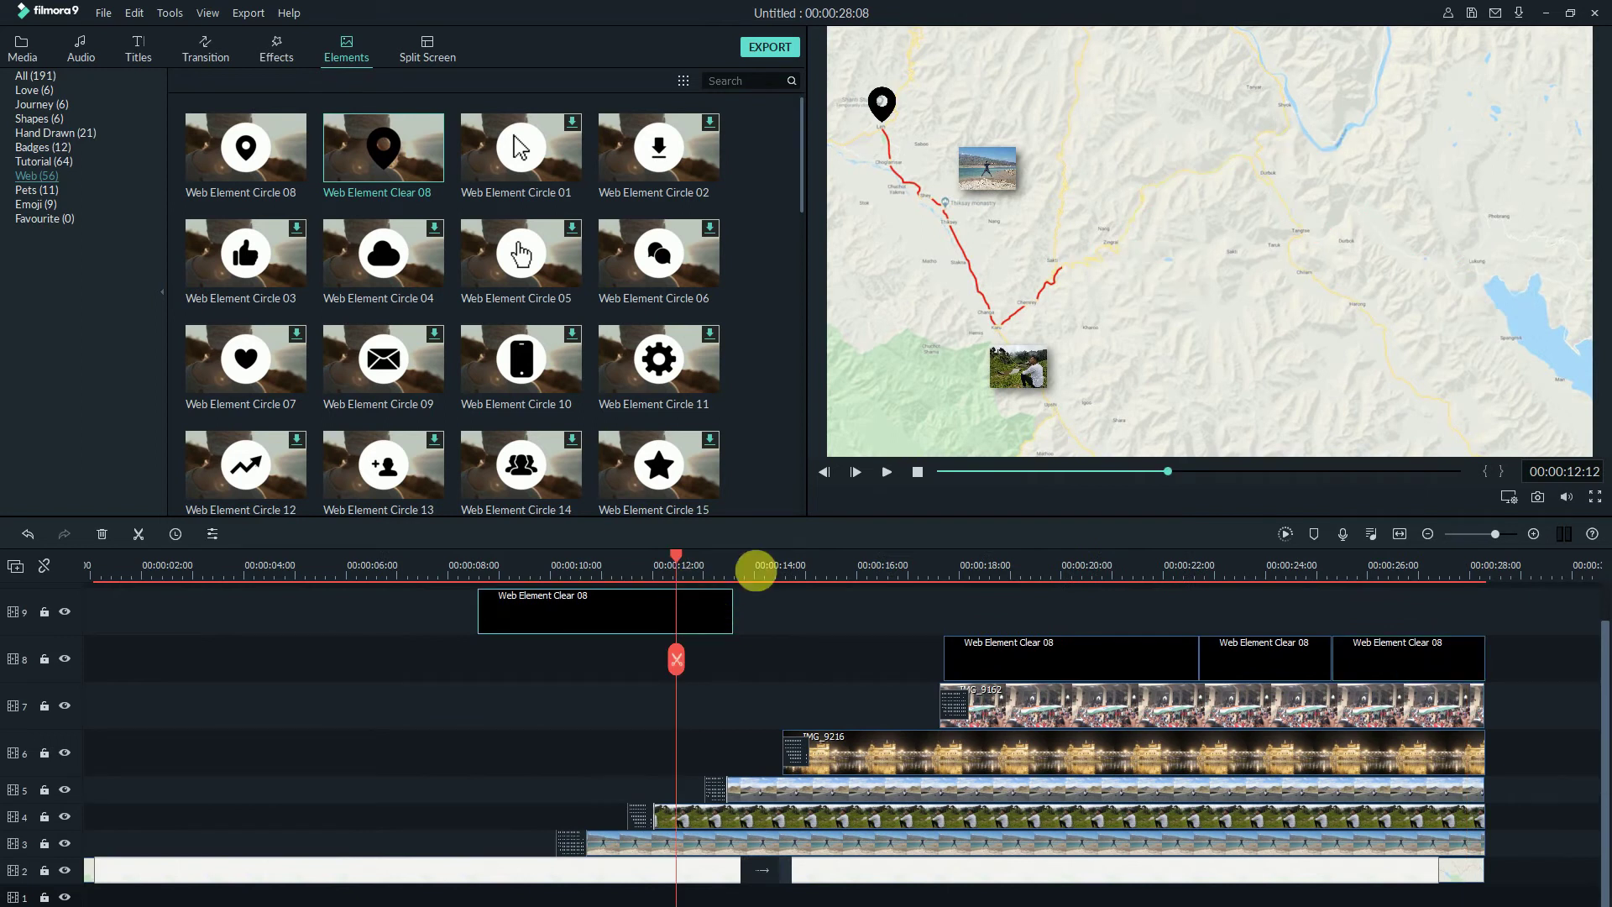
left_click_drag(896, 897, 748, 612)
left_click(795, 550)
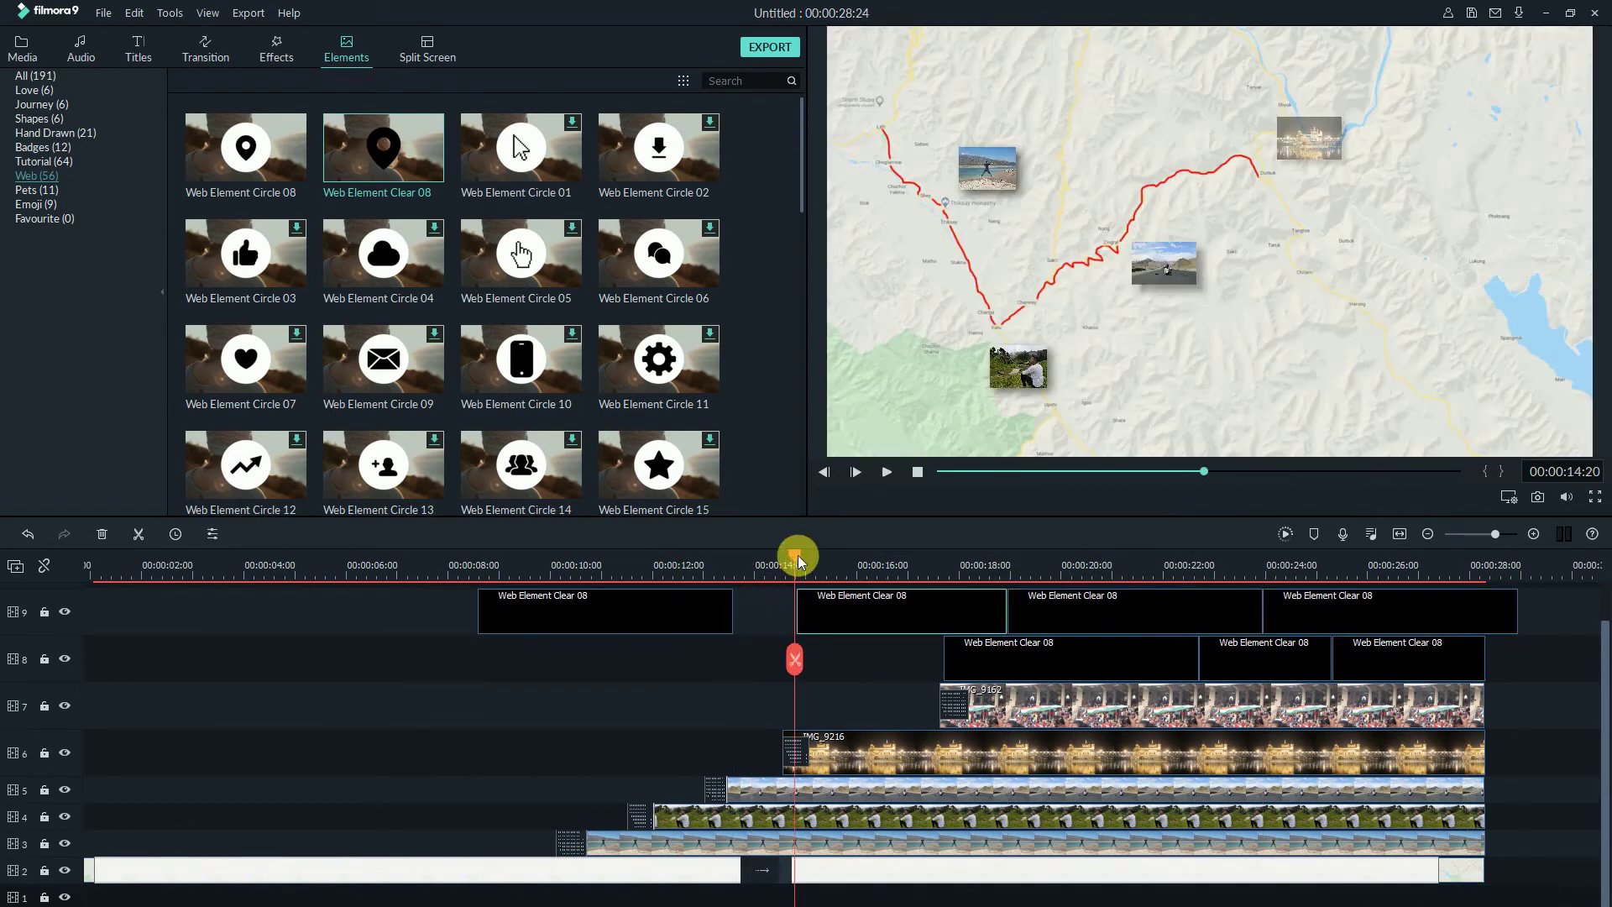
left_click_drag(1014, 612, 1265, 613)
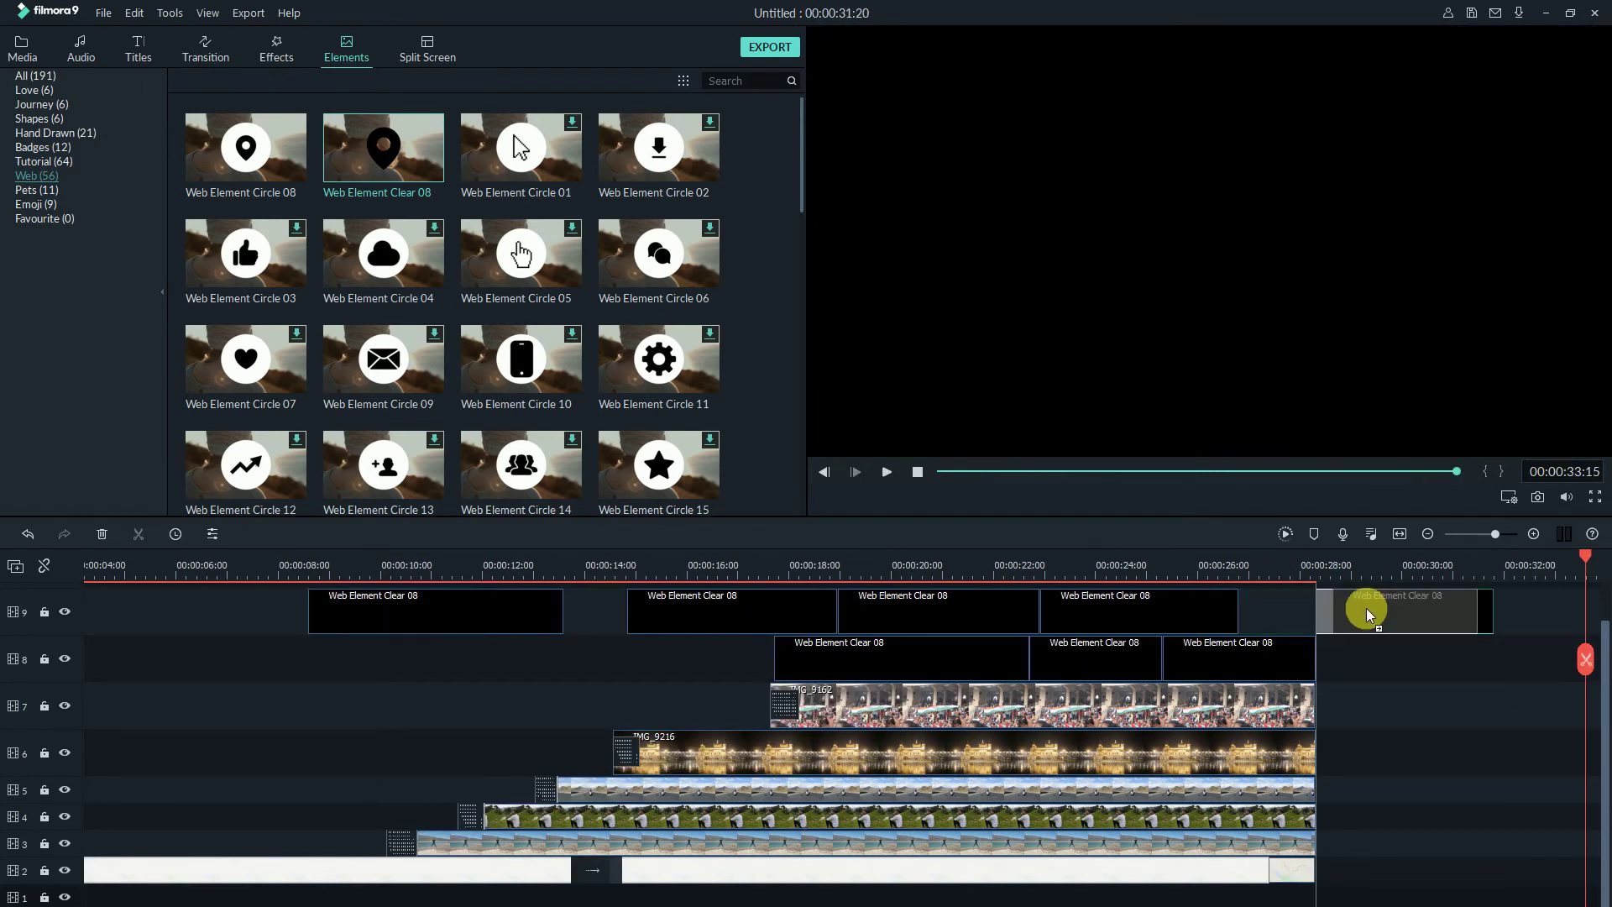
left_click_drag(1411, 664, 1367, 611)
left_click(1224, 558)
left_click(758, 567)
left_click_drag(758, 609, 738, 604)
Step: Play the pins back from the start and view the preview full screen
left_click(313, 565)
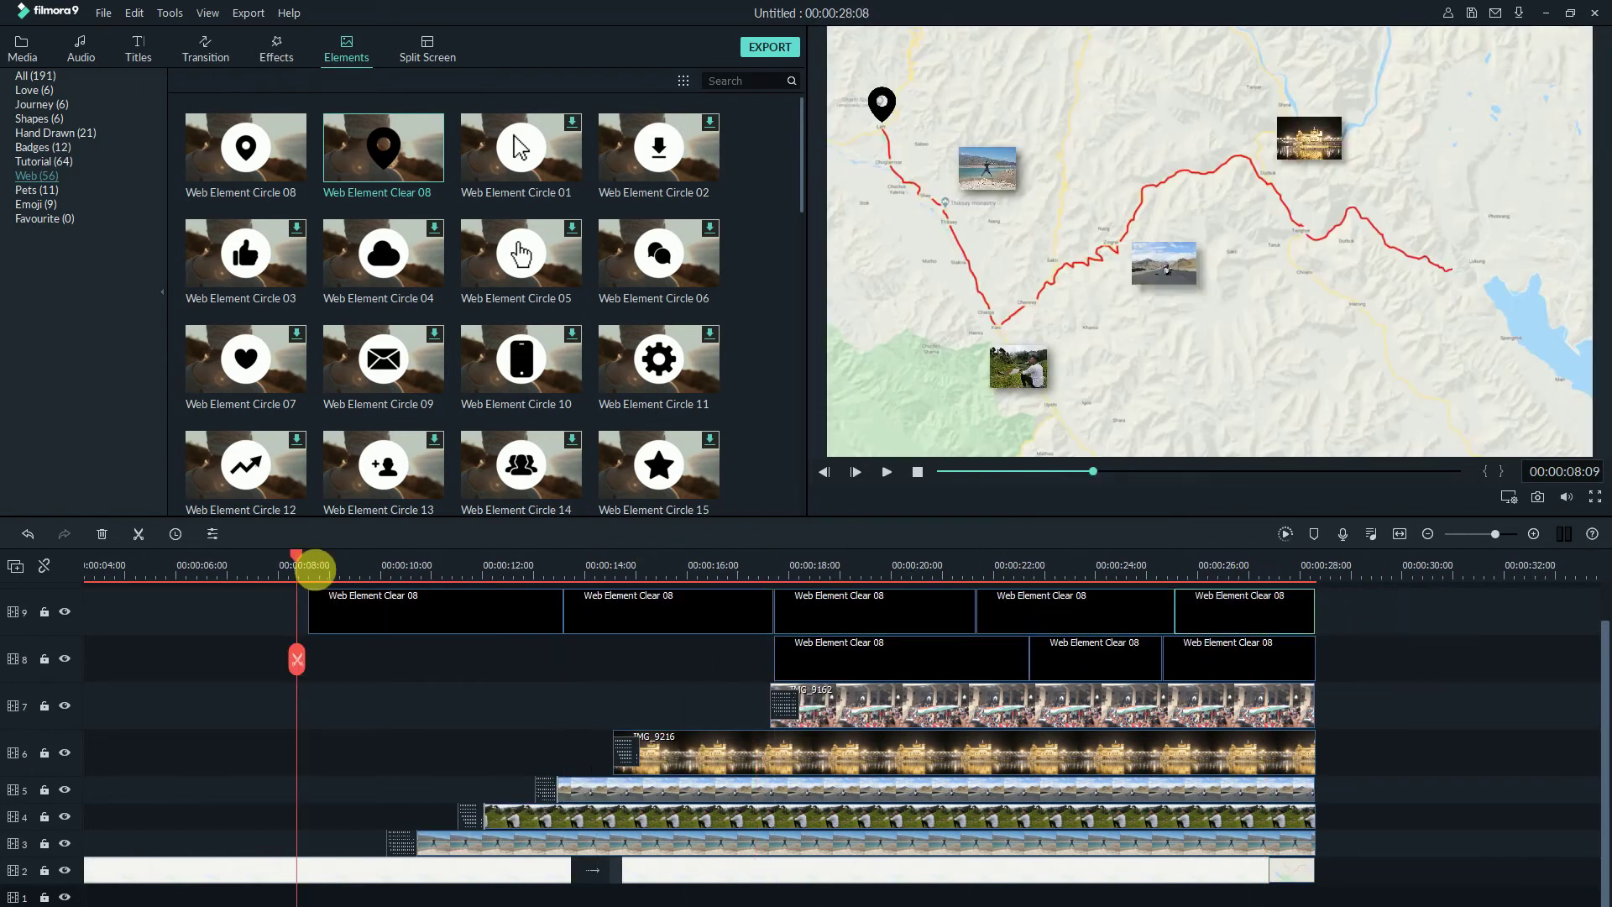
key("space")
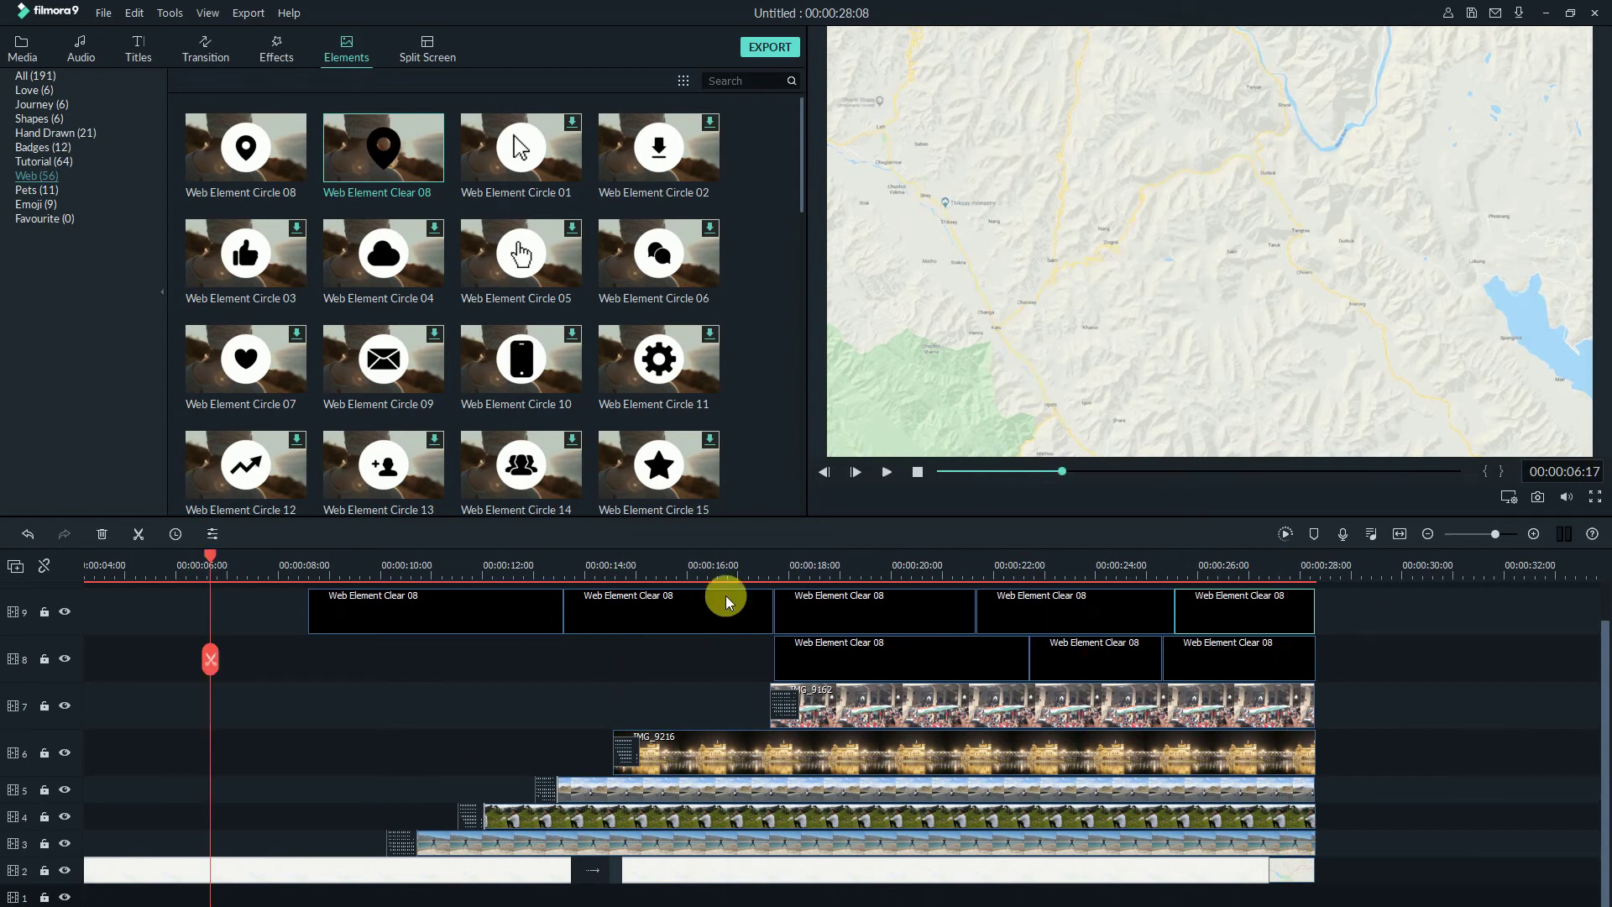
scroll(187, 550, "down", 2)
left_click(220, 567)
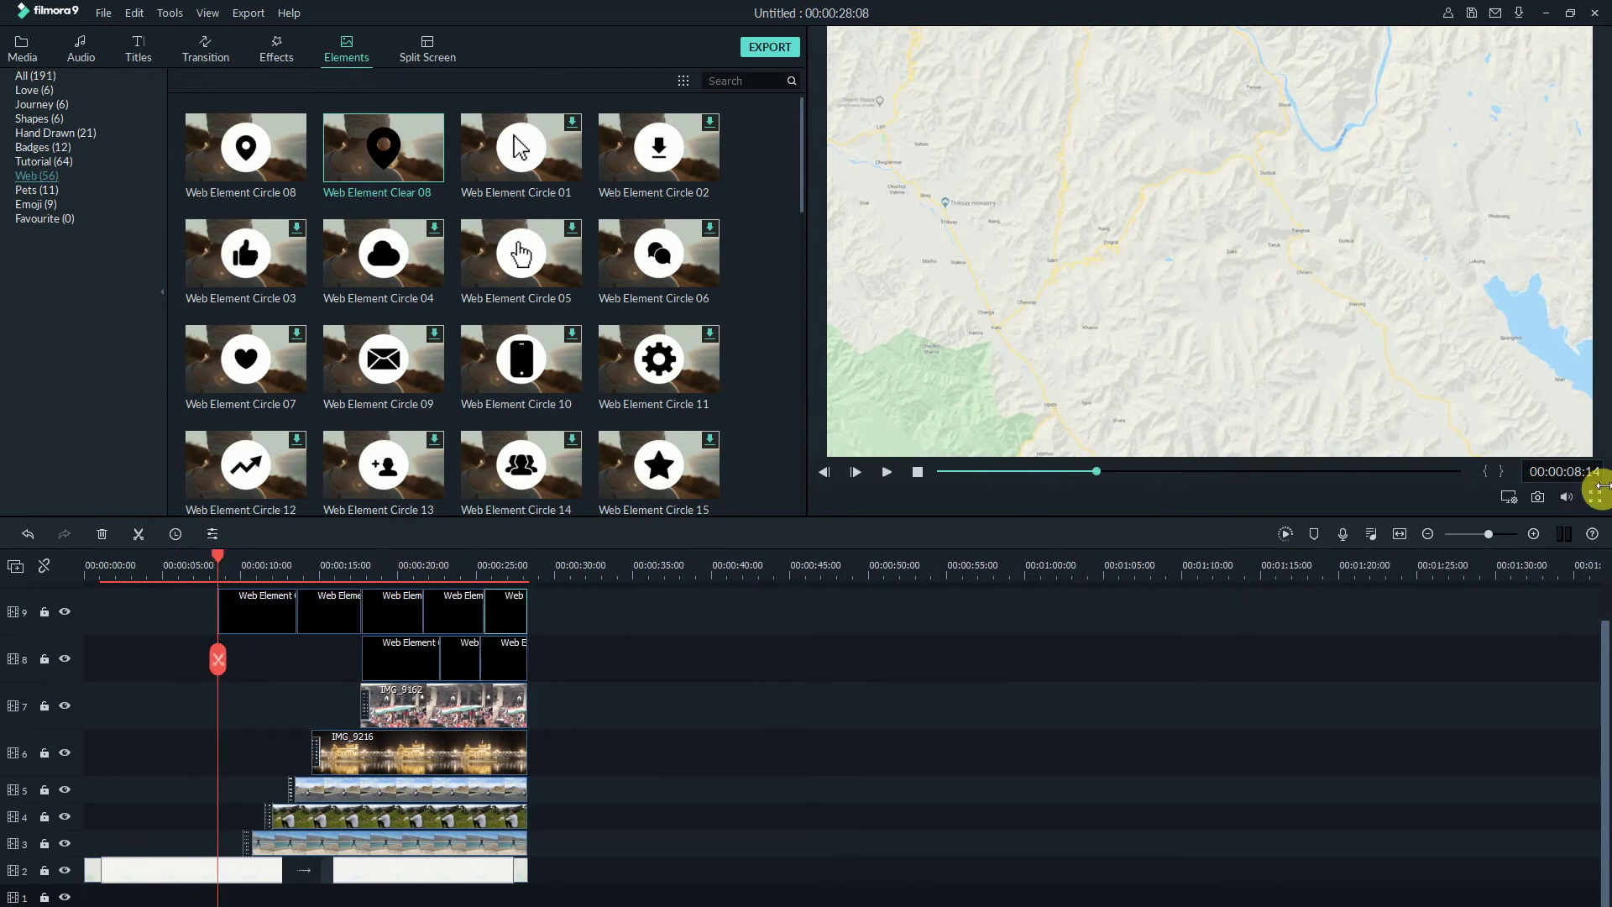
left_click(1595, 496)
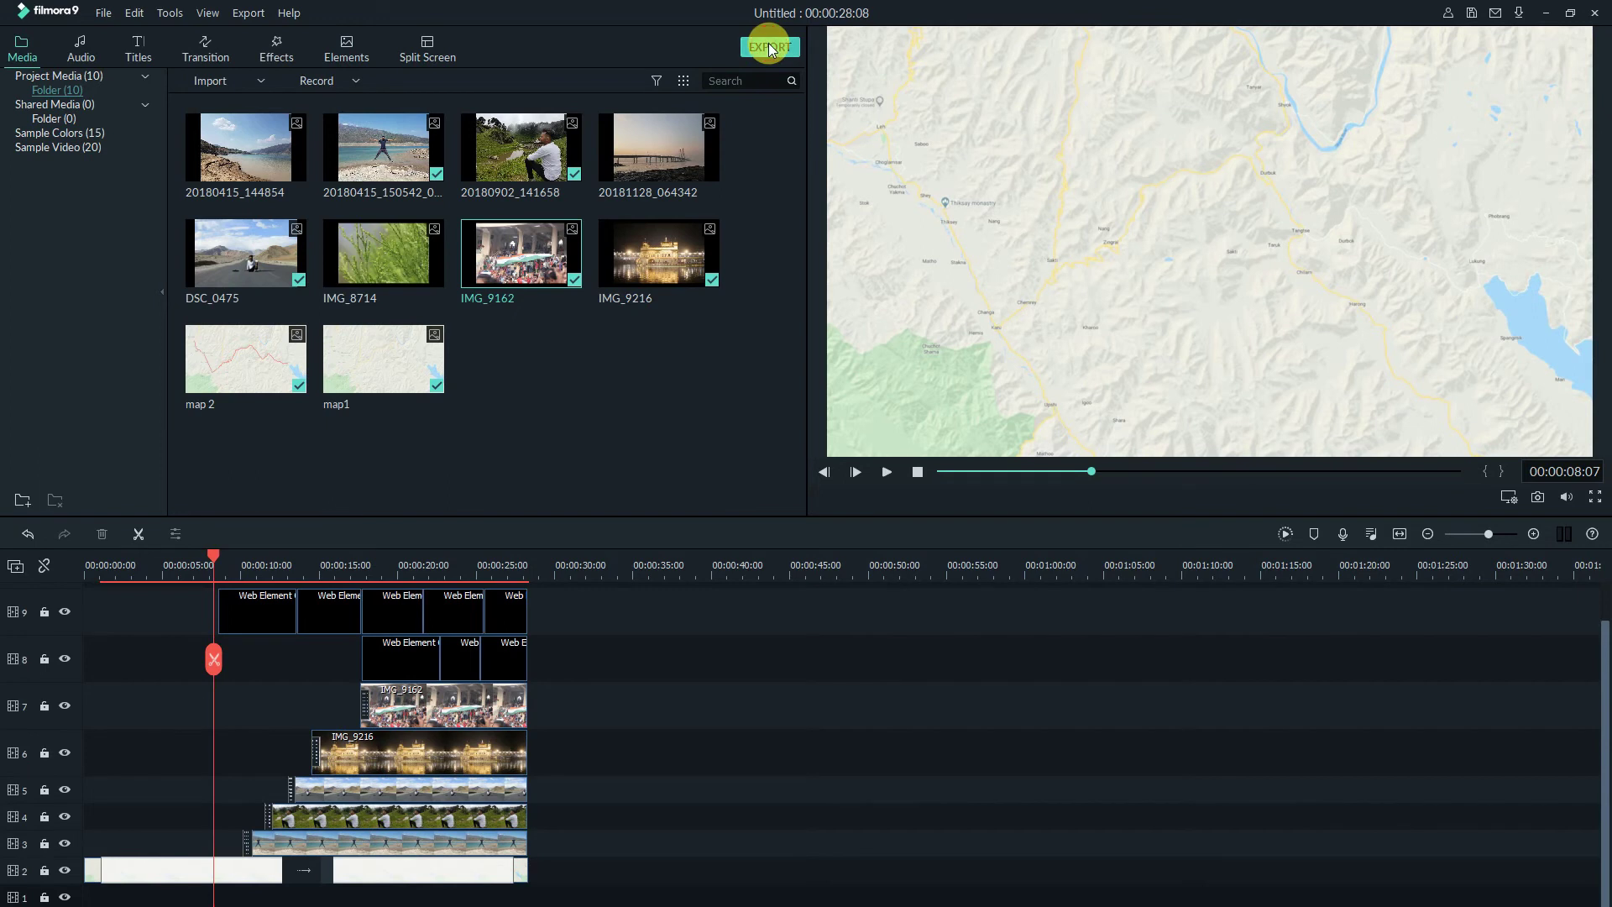
Step: Export the map video locally as an MP4
left_click(768, 46)
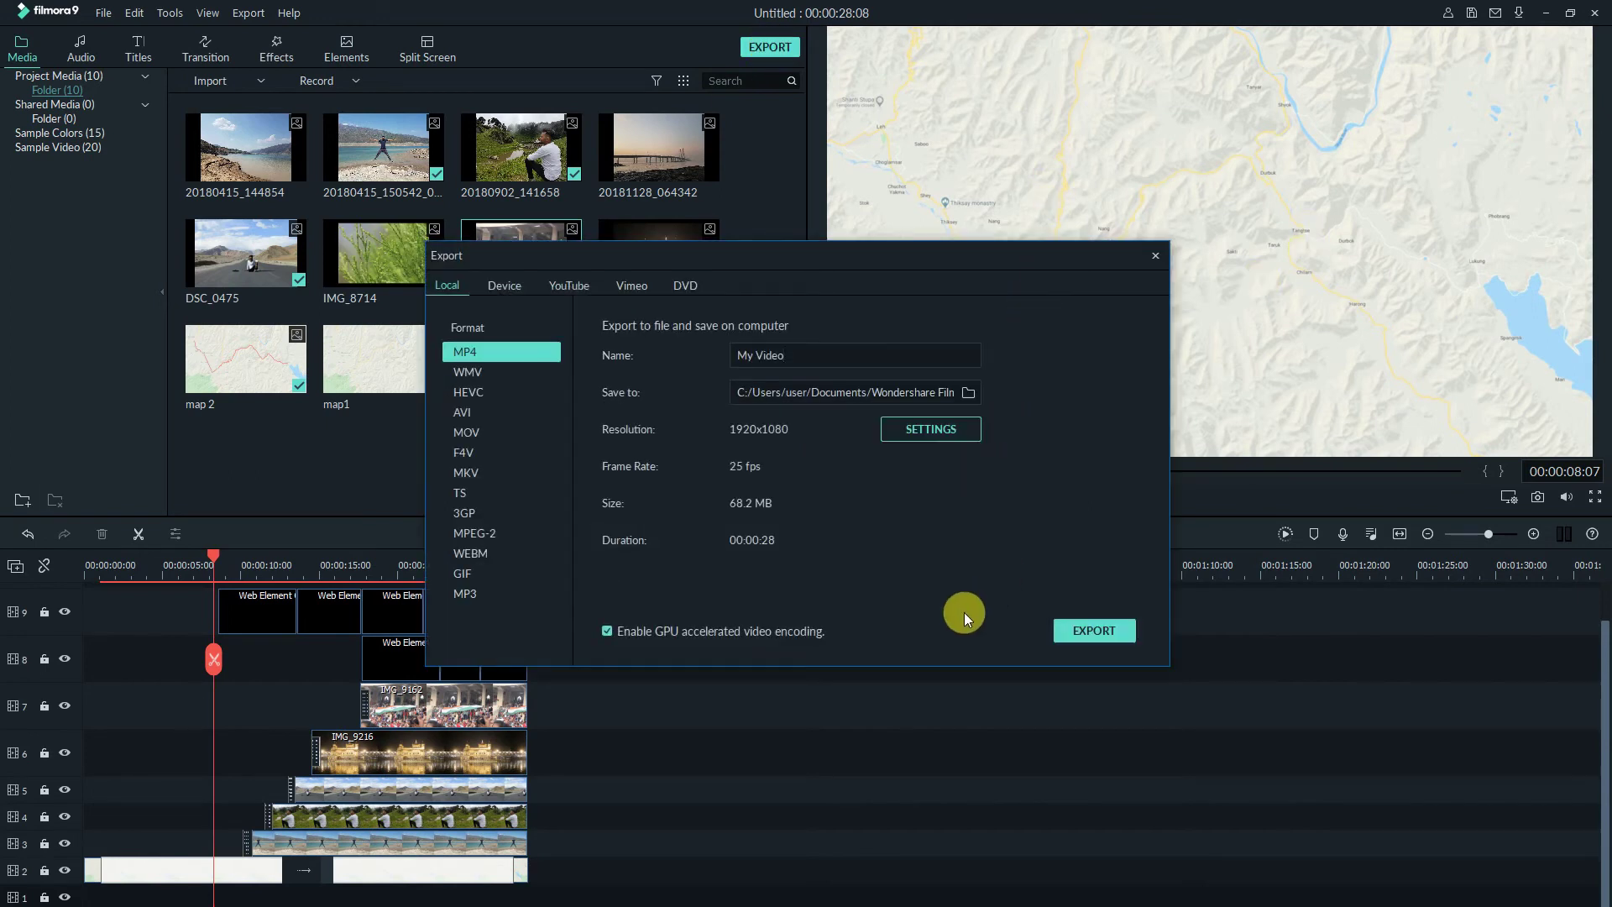
left_click(1124, 637)
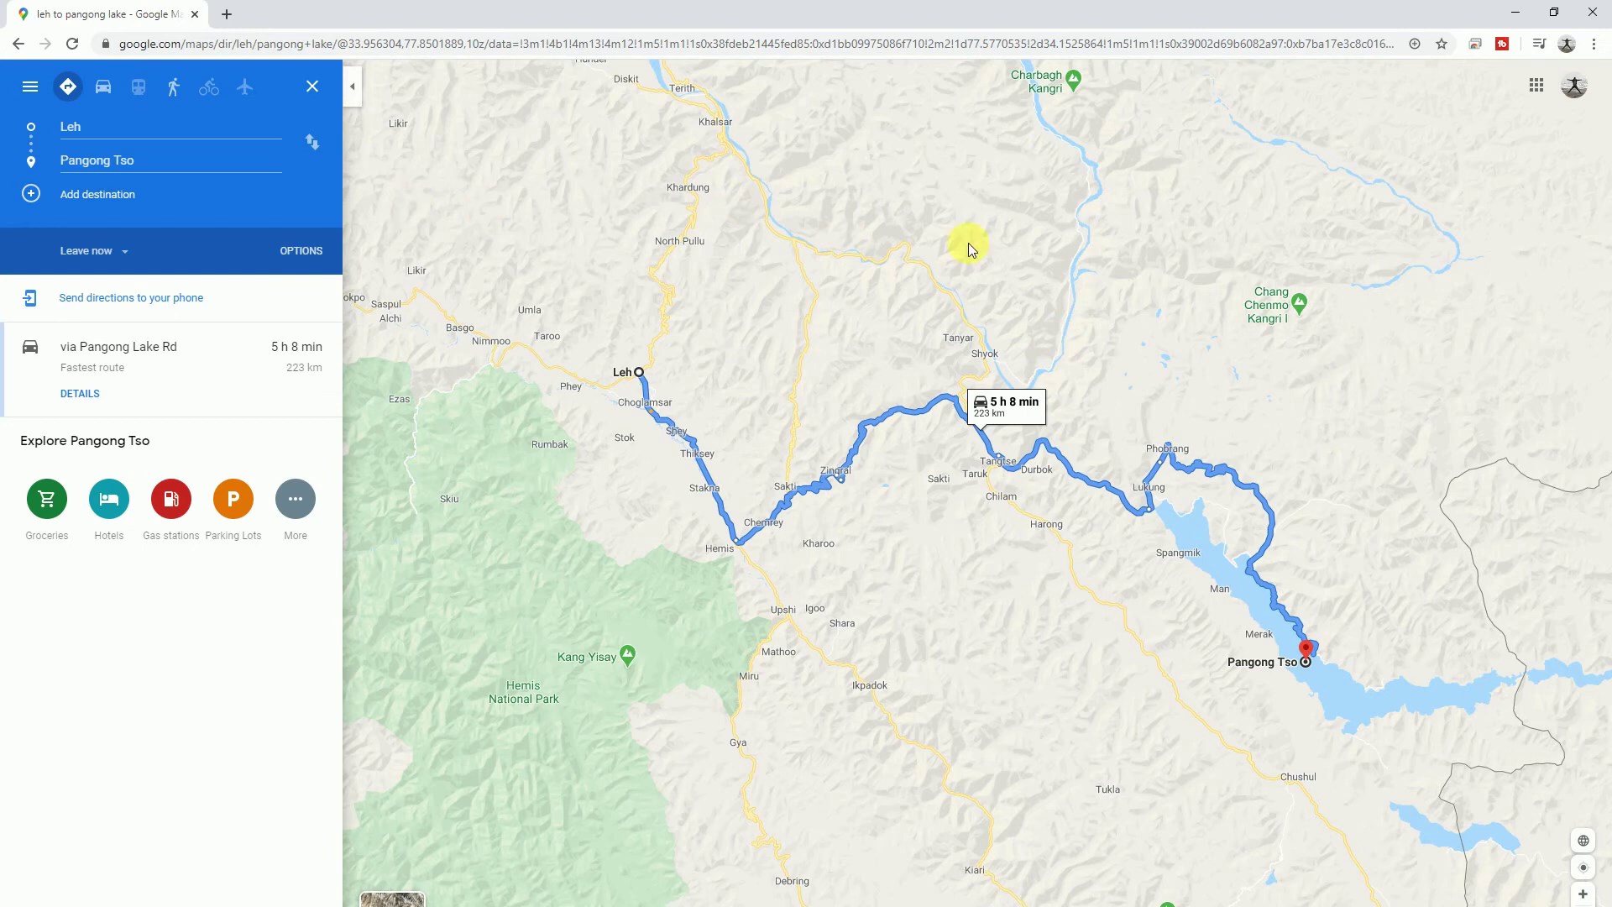
Step: Hide the directions panel, then centre and zoom in on the Leh to Pangong Tso route
left_click(353, 87)
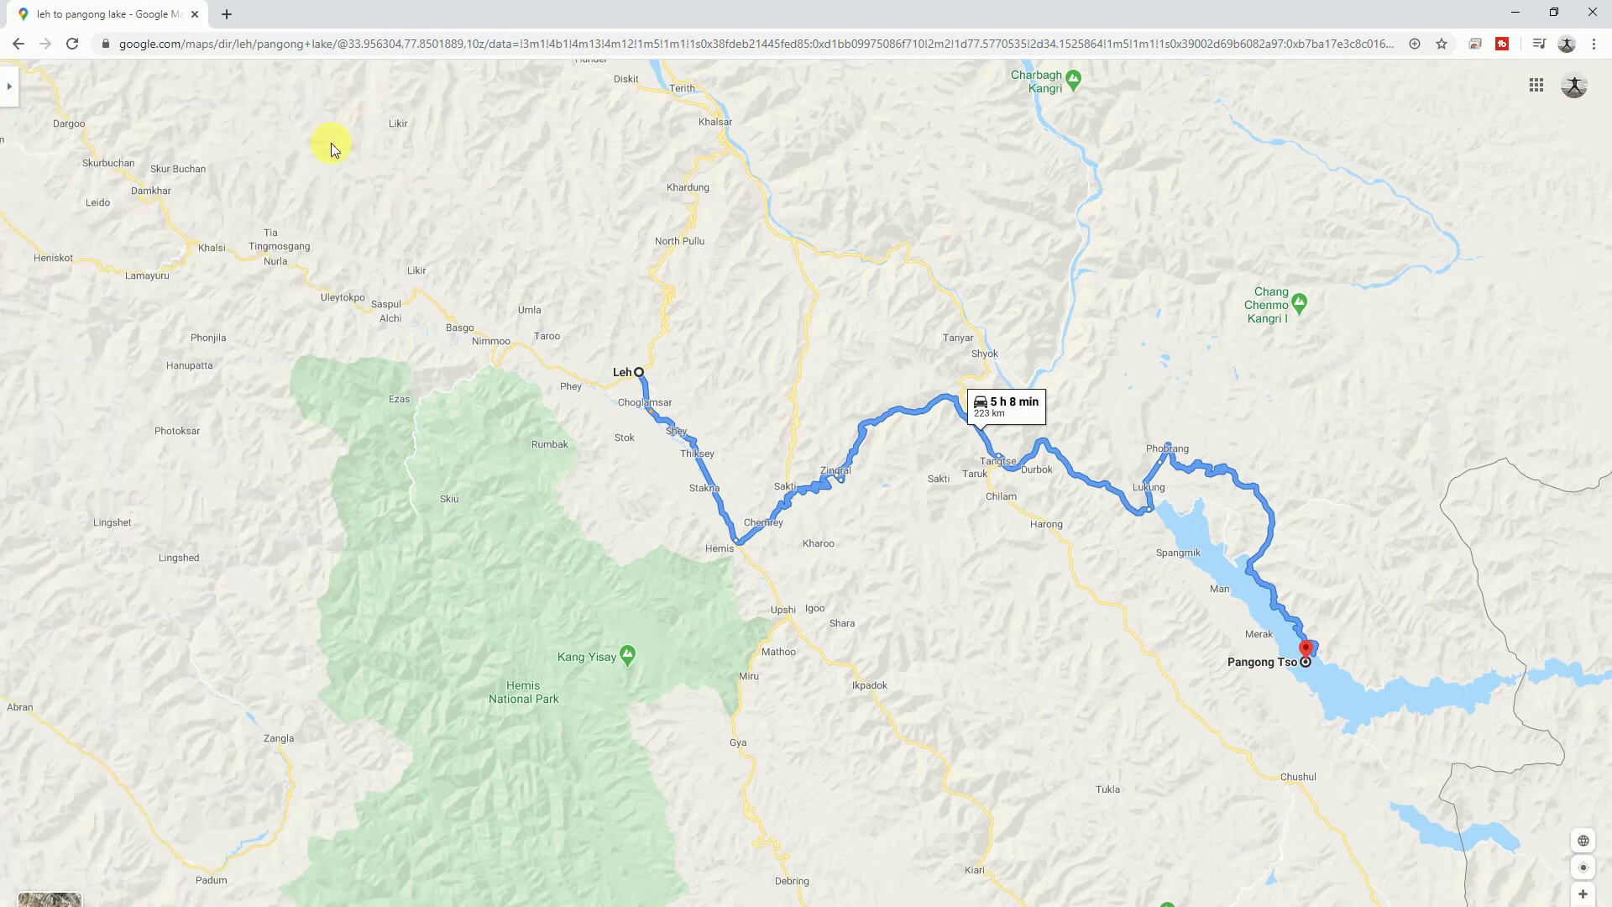
left_click_drag(1023, 561, 915, 561)
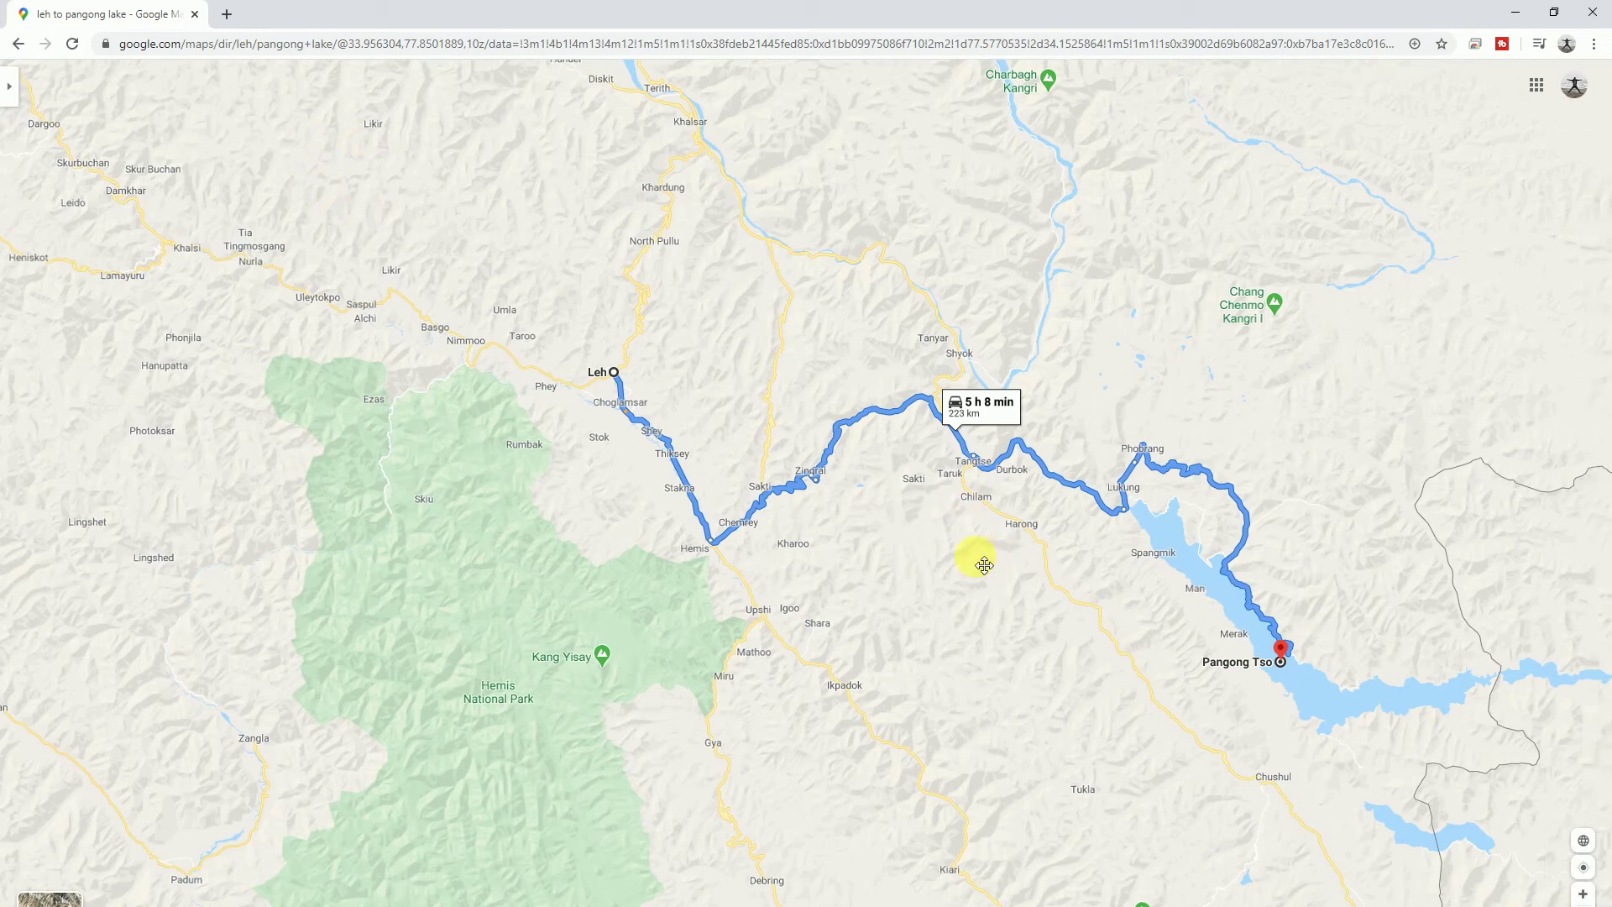
scroll(914, 562, "up", 1)
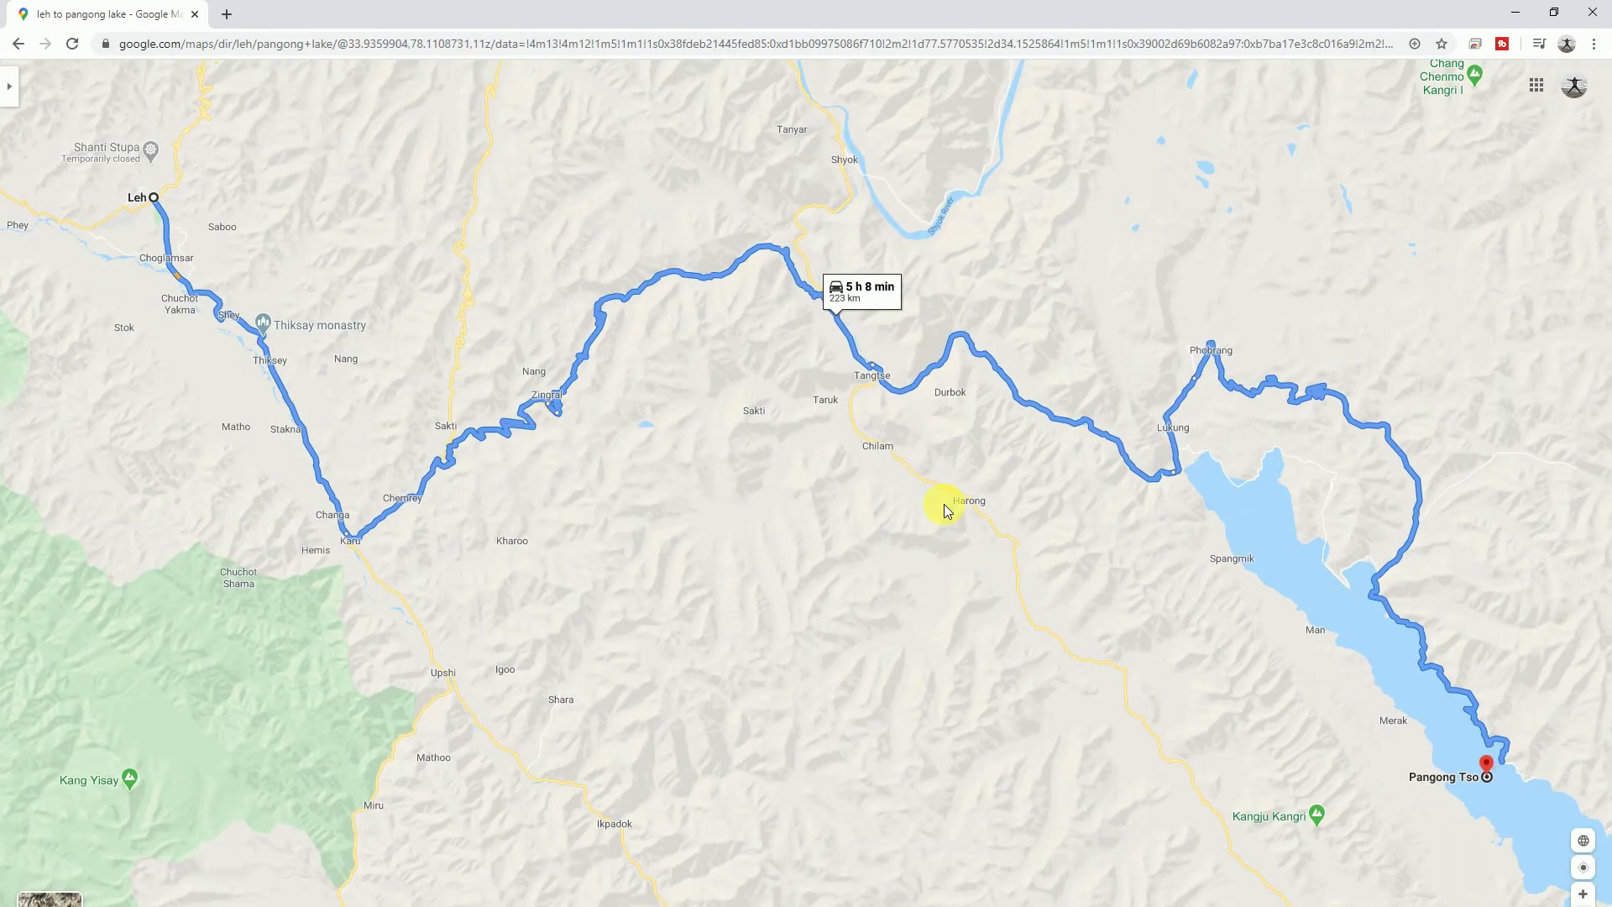
Step: Launch Snipping Tool by searching 'snip' and open its capture modes
key("super")
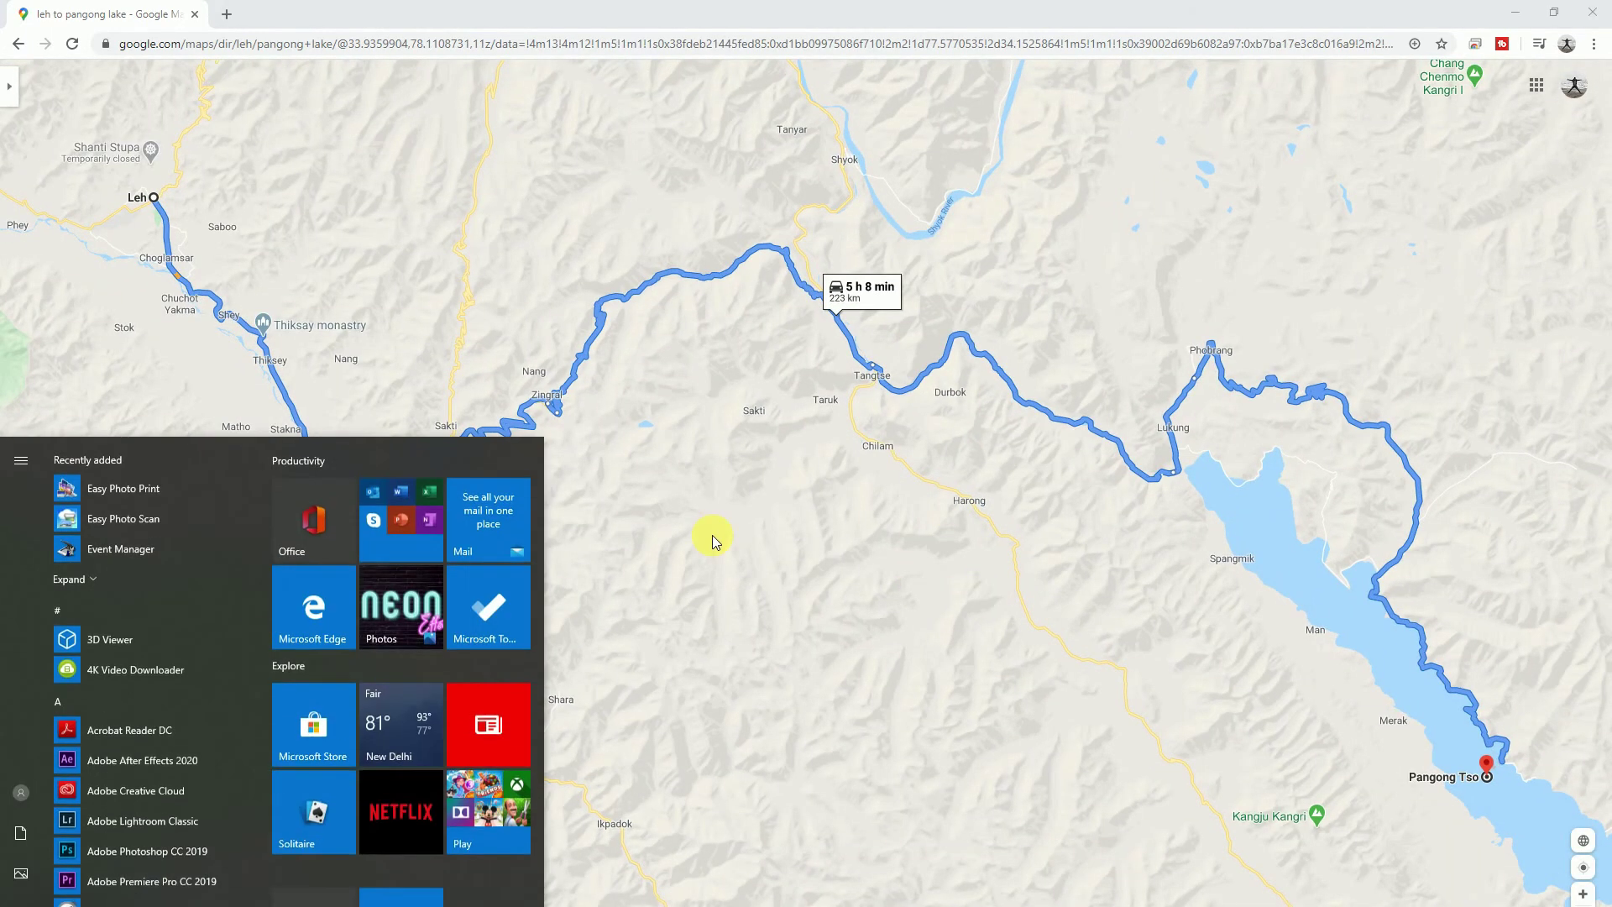
key("super")
key("super")
type("snip")
key("Return")
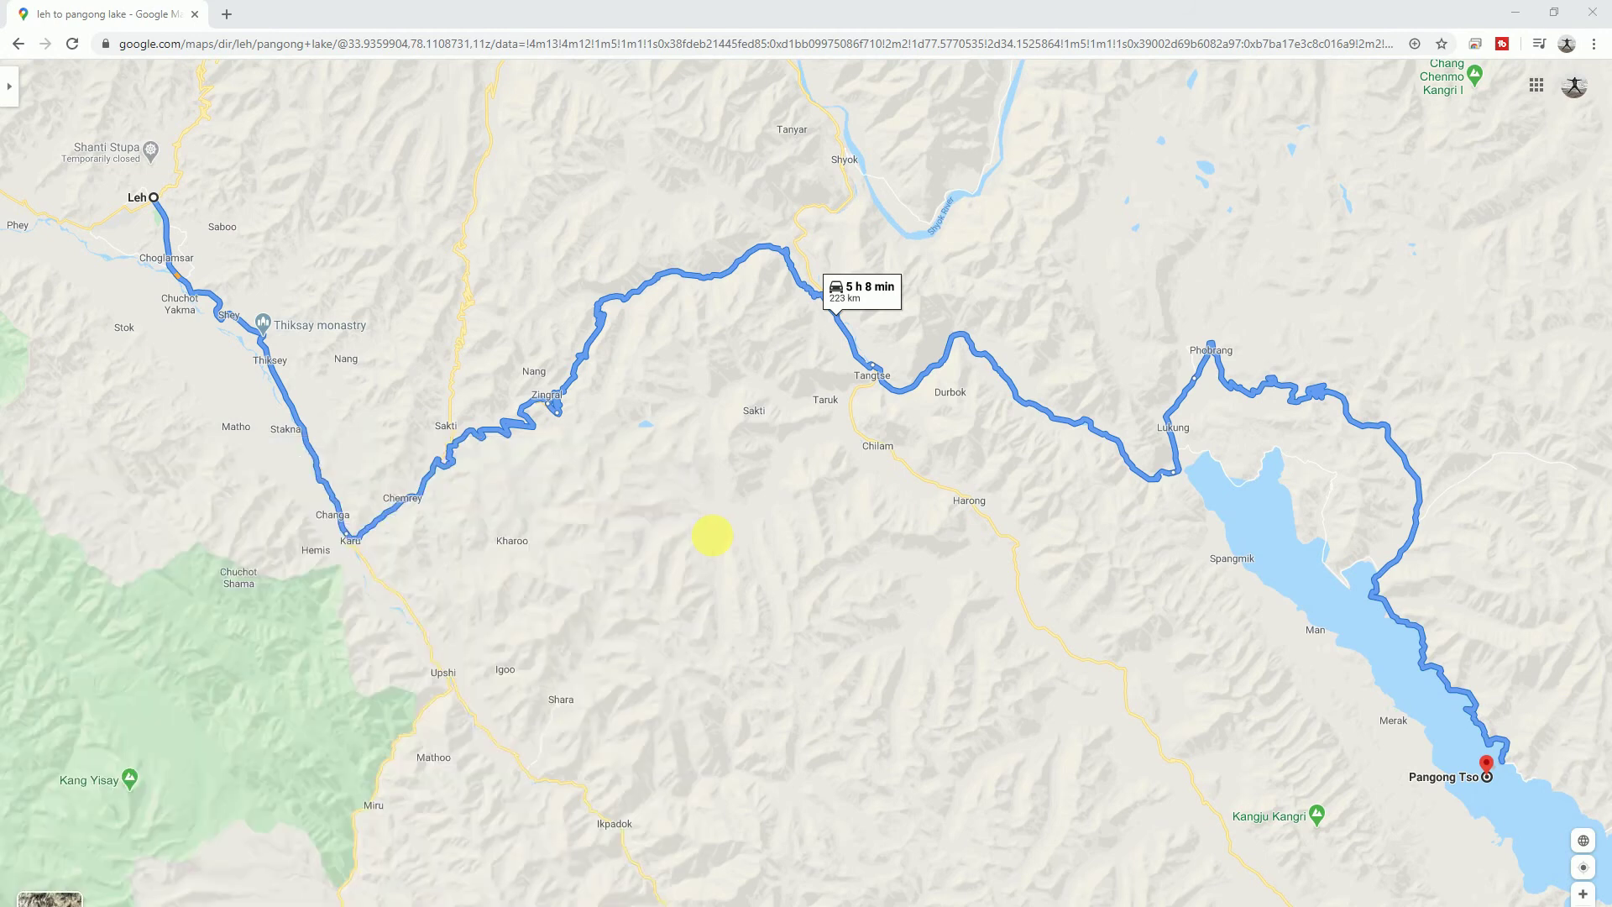
left_click(438, 281)
Step: Take a window snip of the browser showing the route and save it
left_click(430, 341)
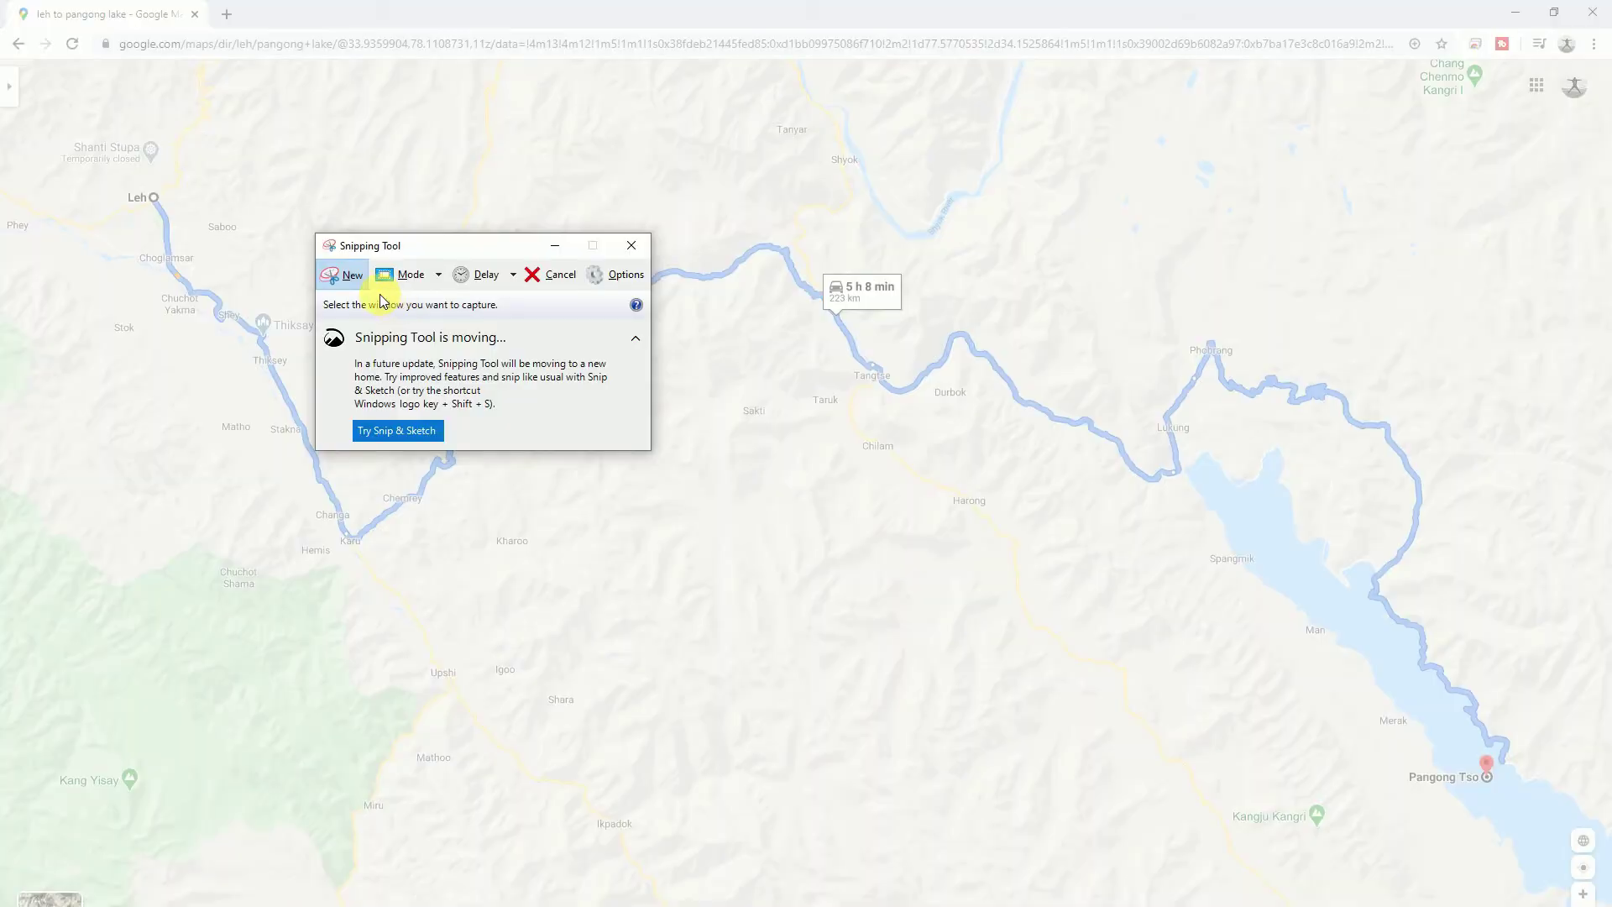
left_click(1005, 228)
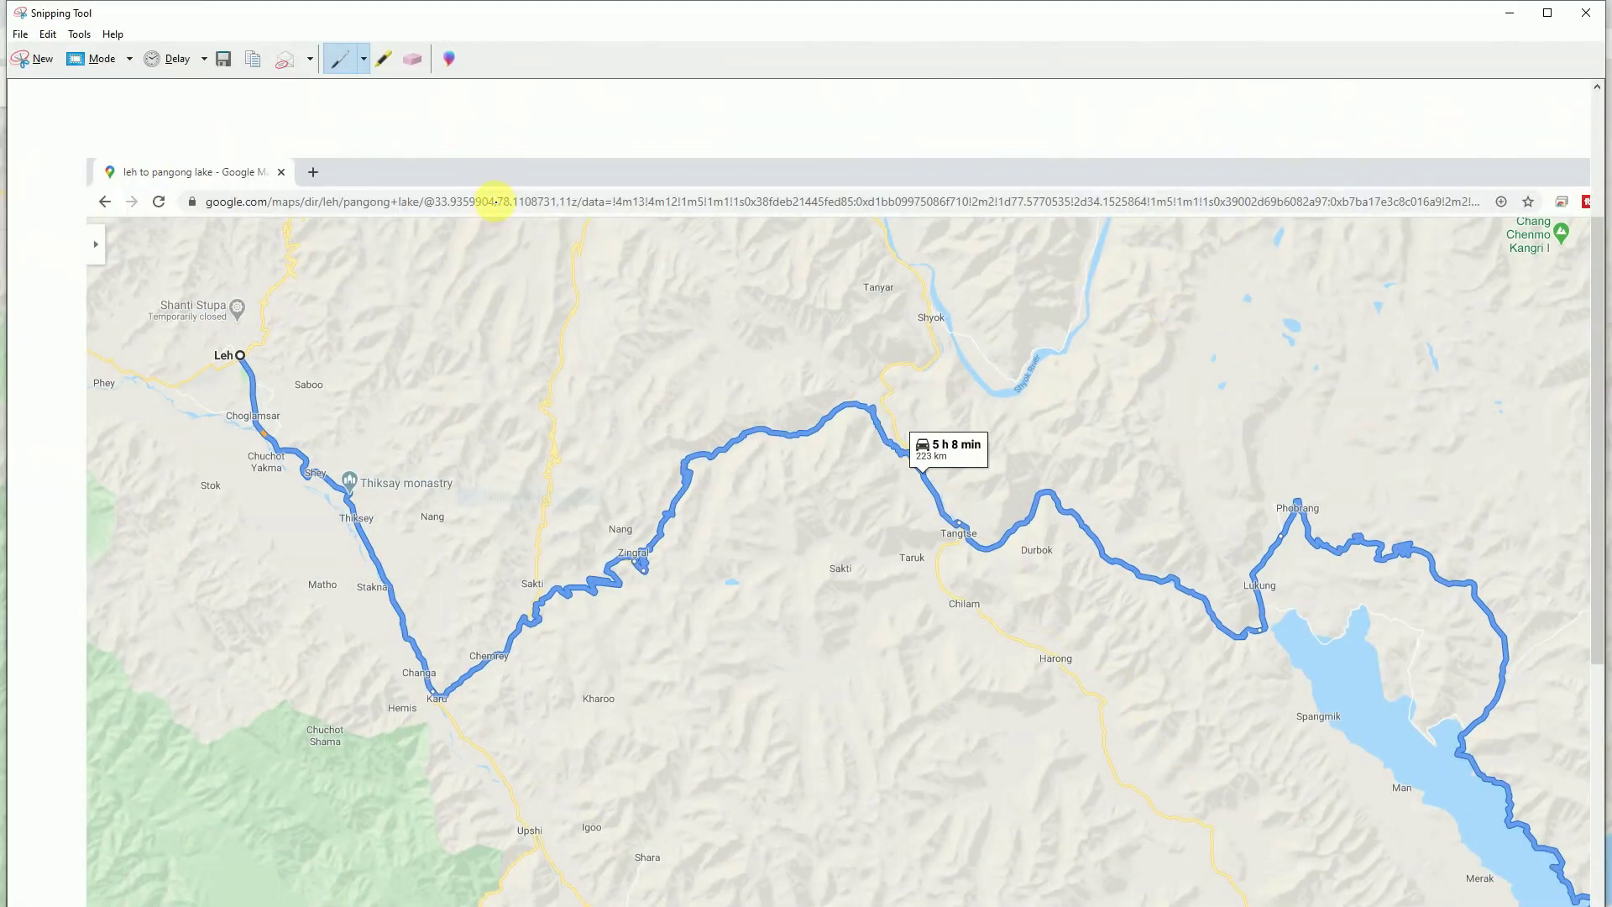
left_click(227, 64)
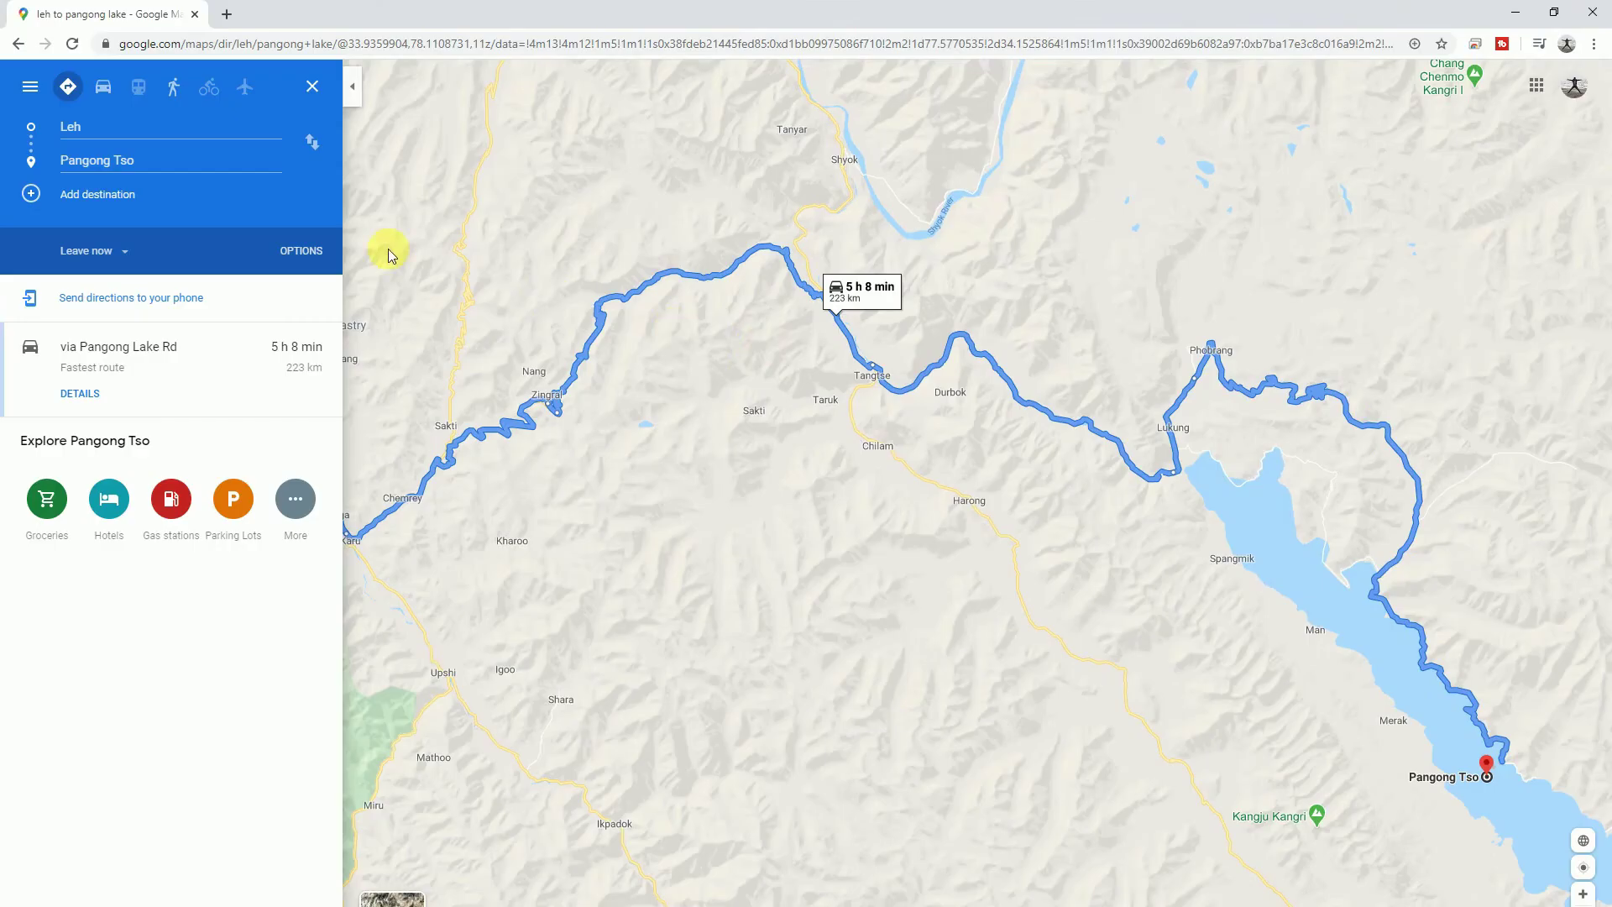
Step: Clear the route, snip the plain map window, and save it as Capture5
left_click(316, 89)
left_click(418, 268)
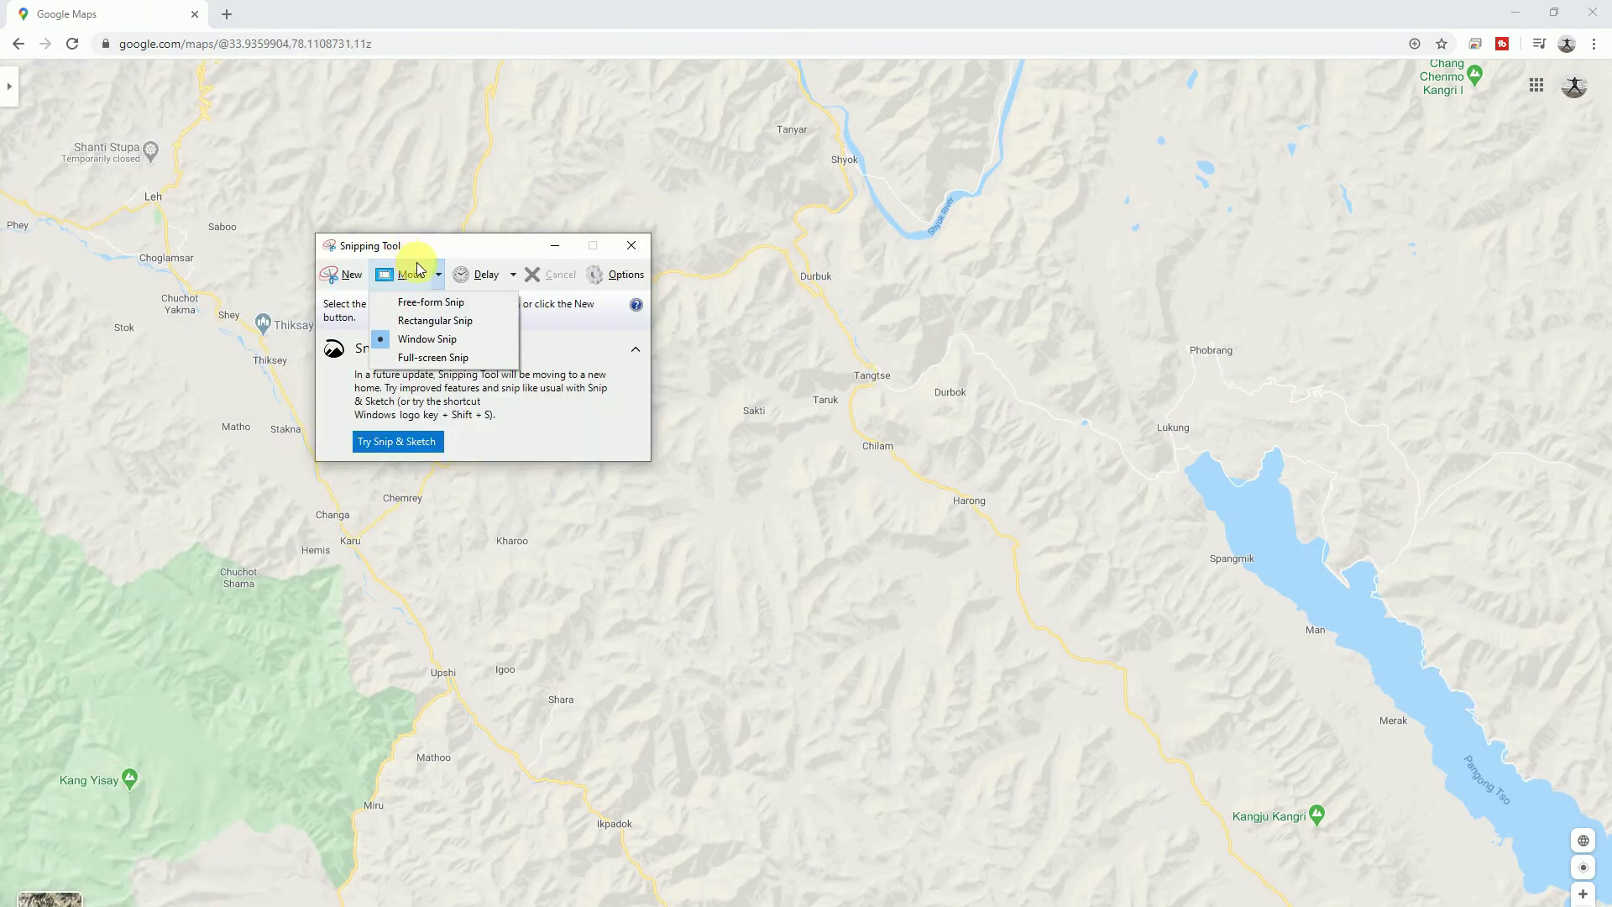
left_click(427, 339)
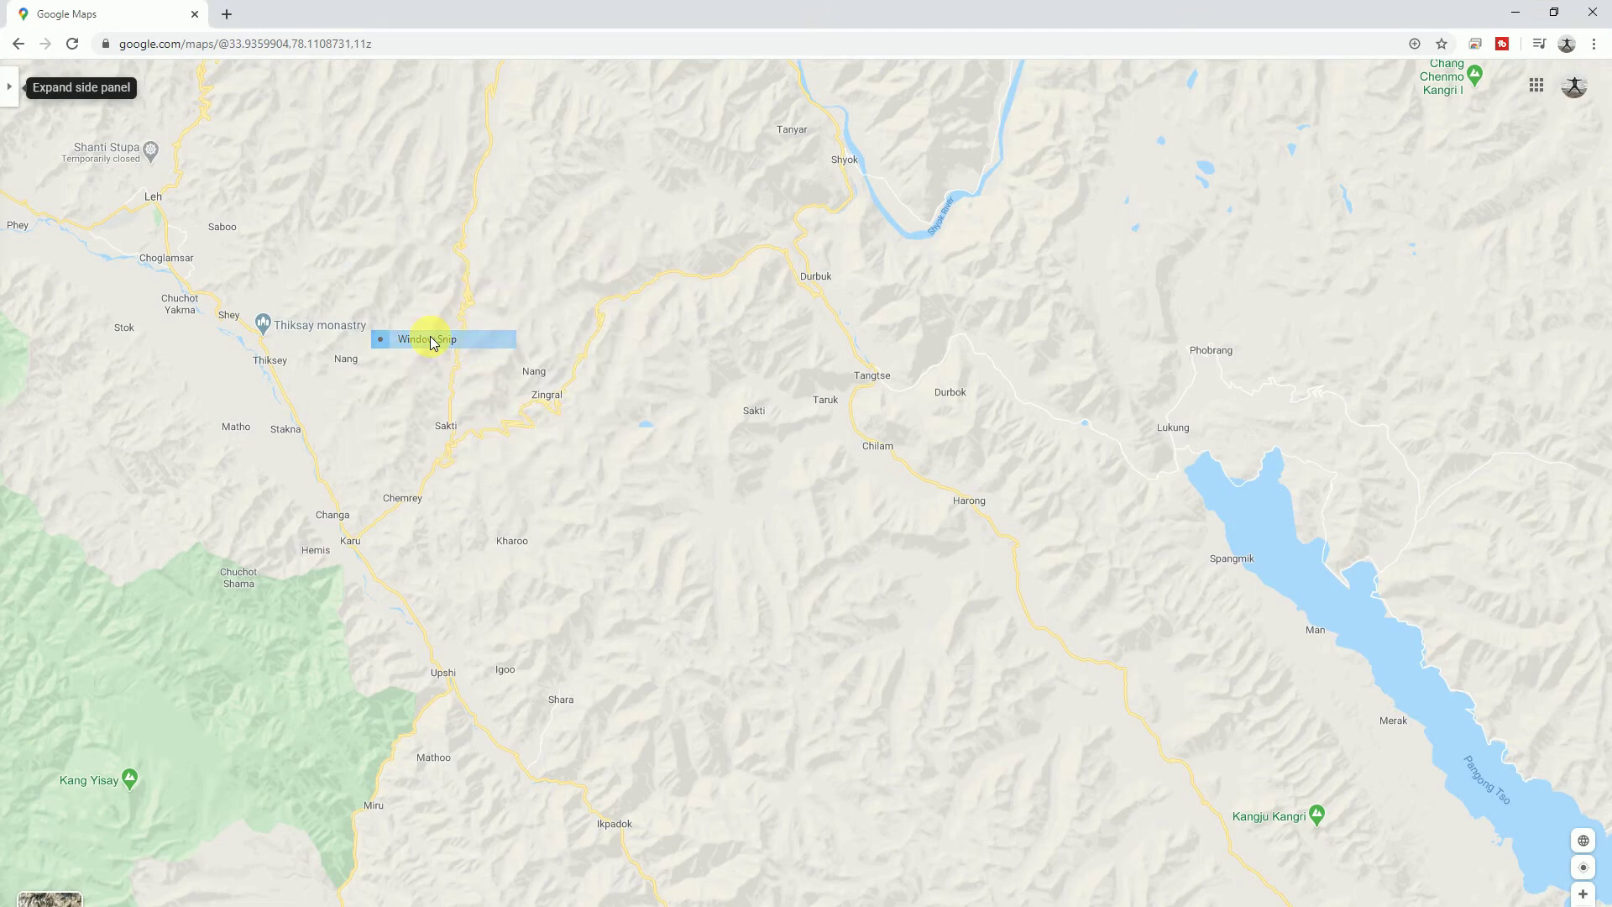
left_click(445, 141)
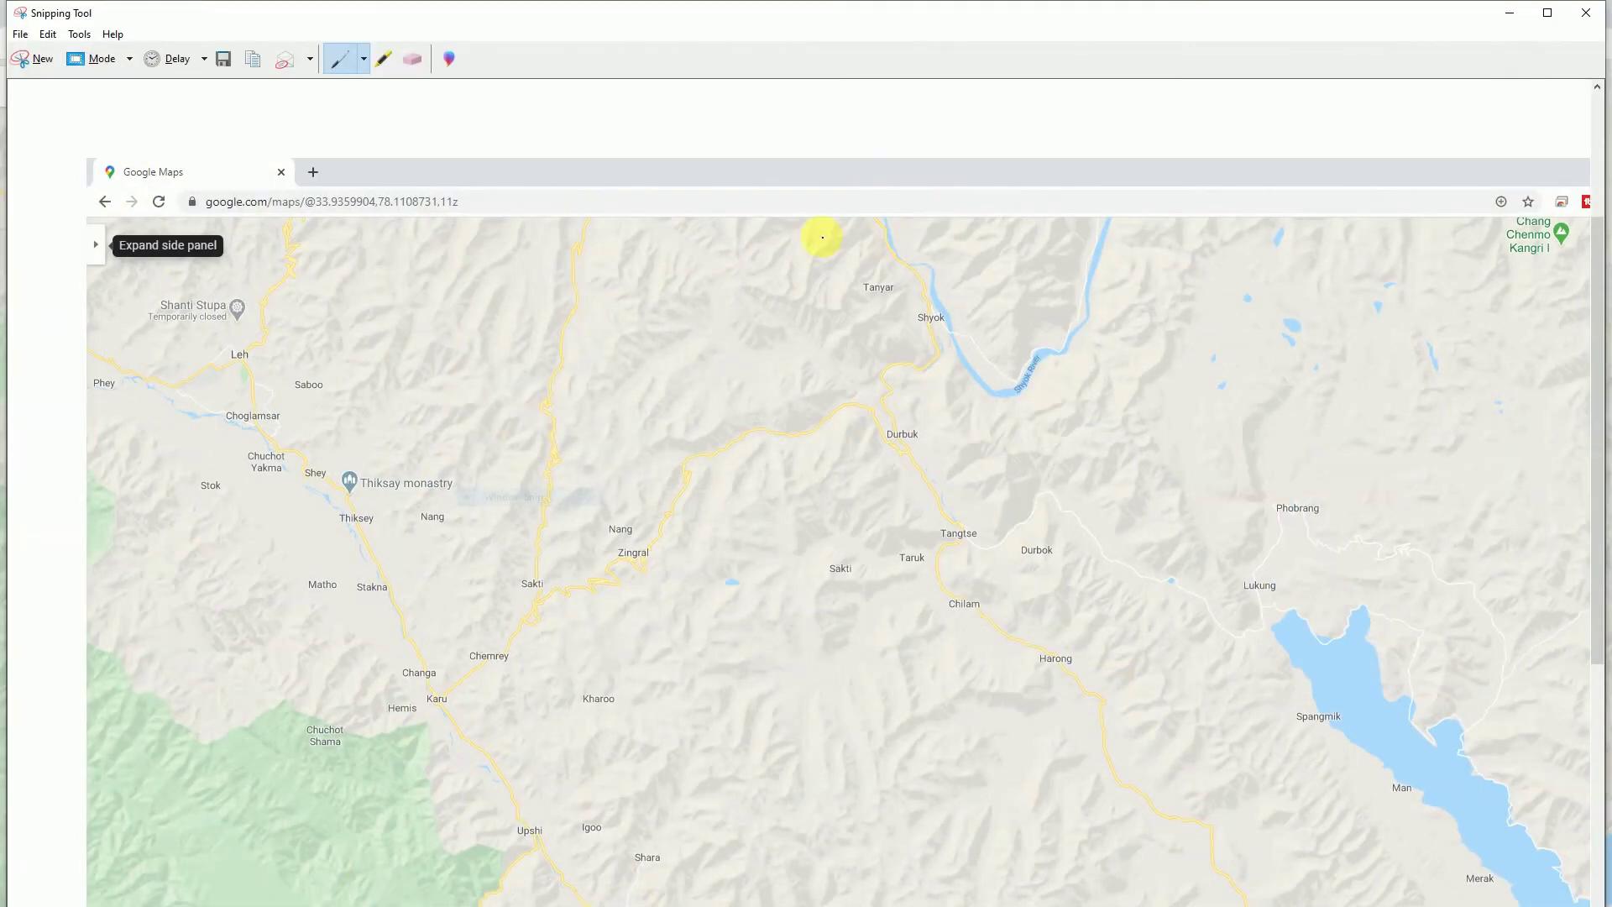
left_click(224, 59)
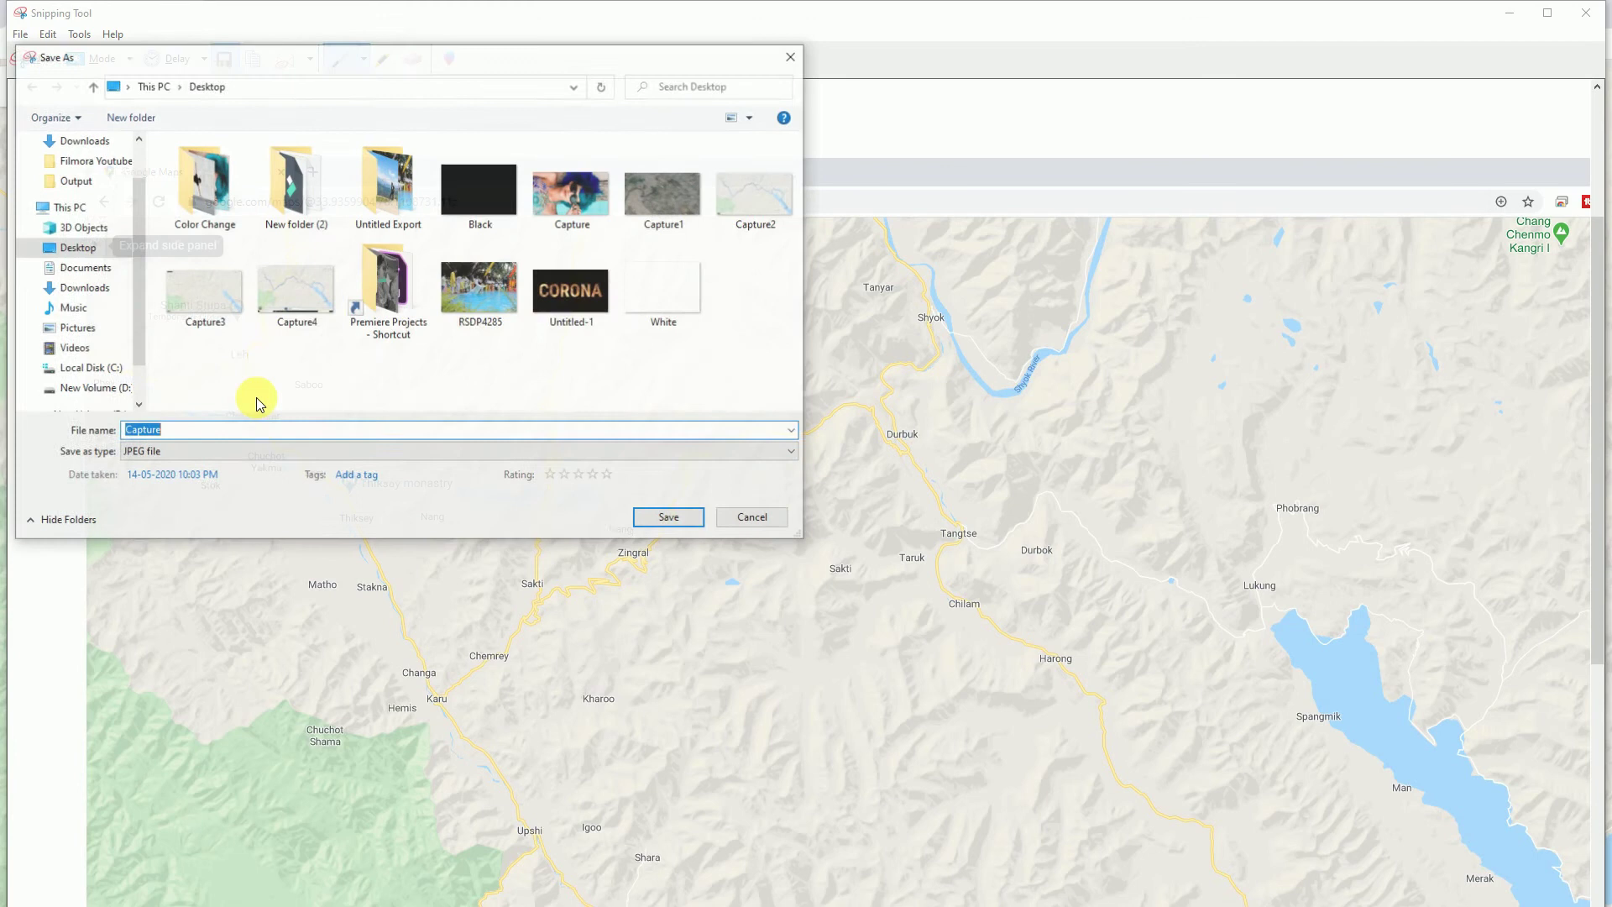
left_click(248, 433)
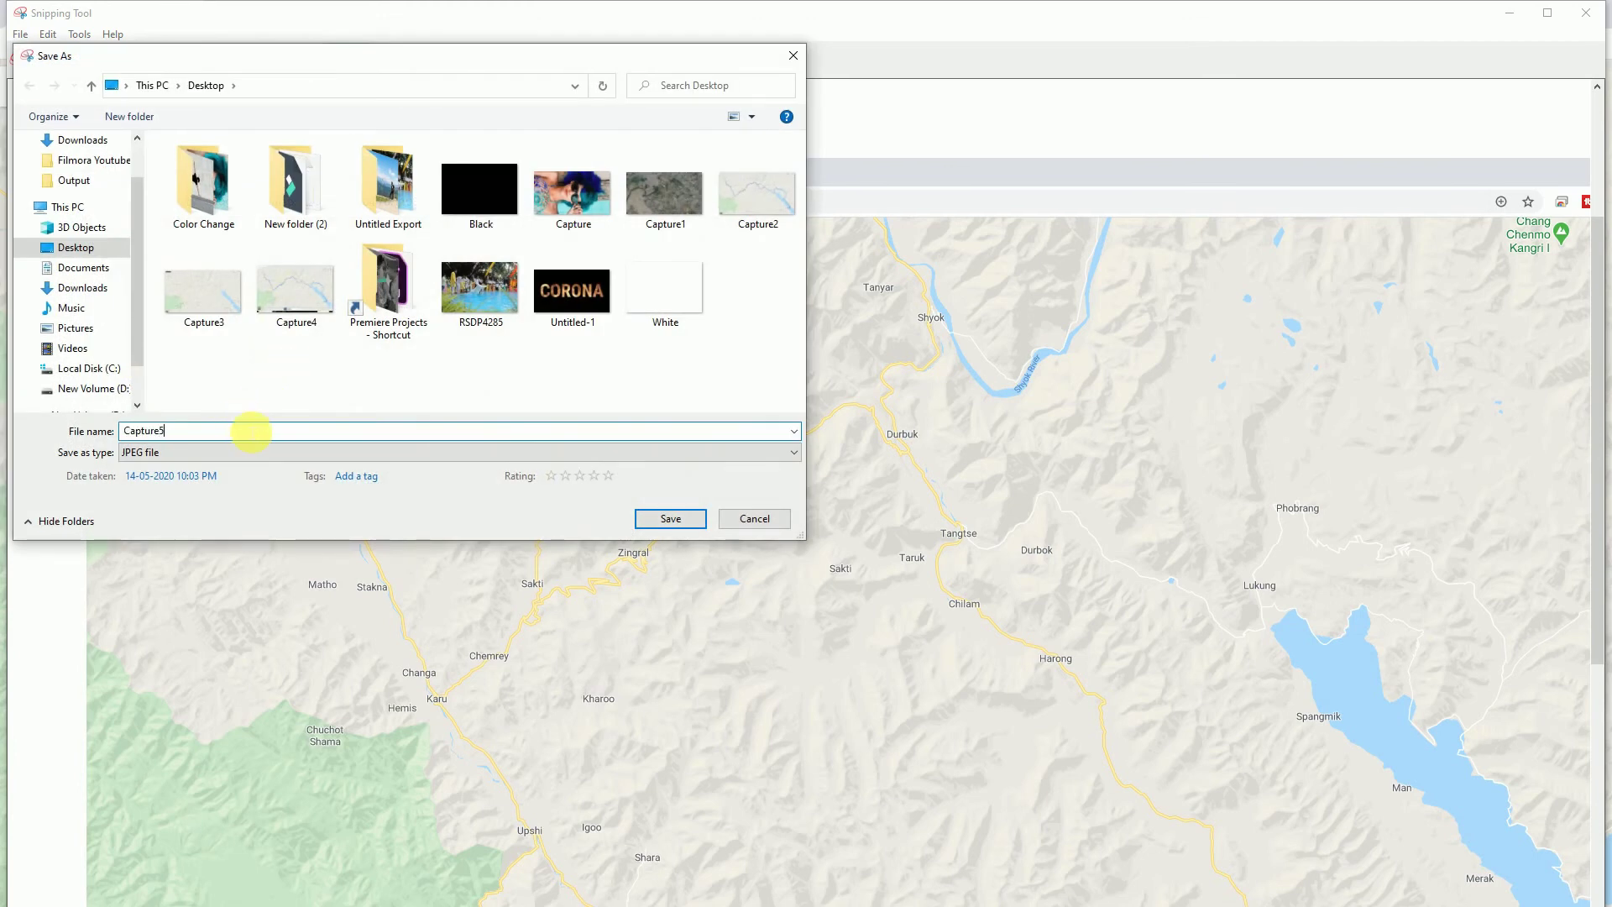
key("Return")
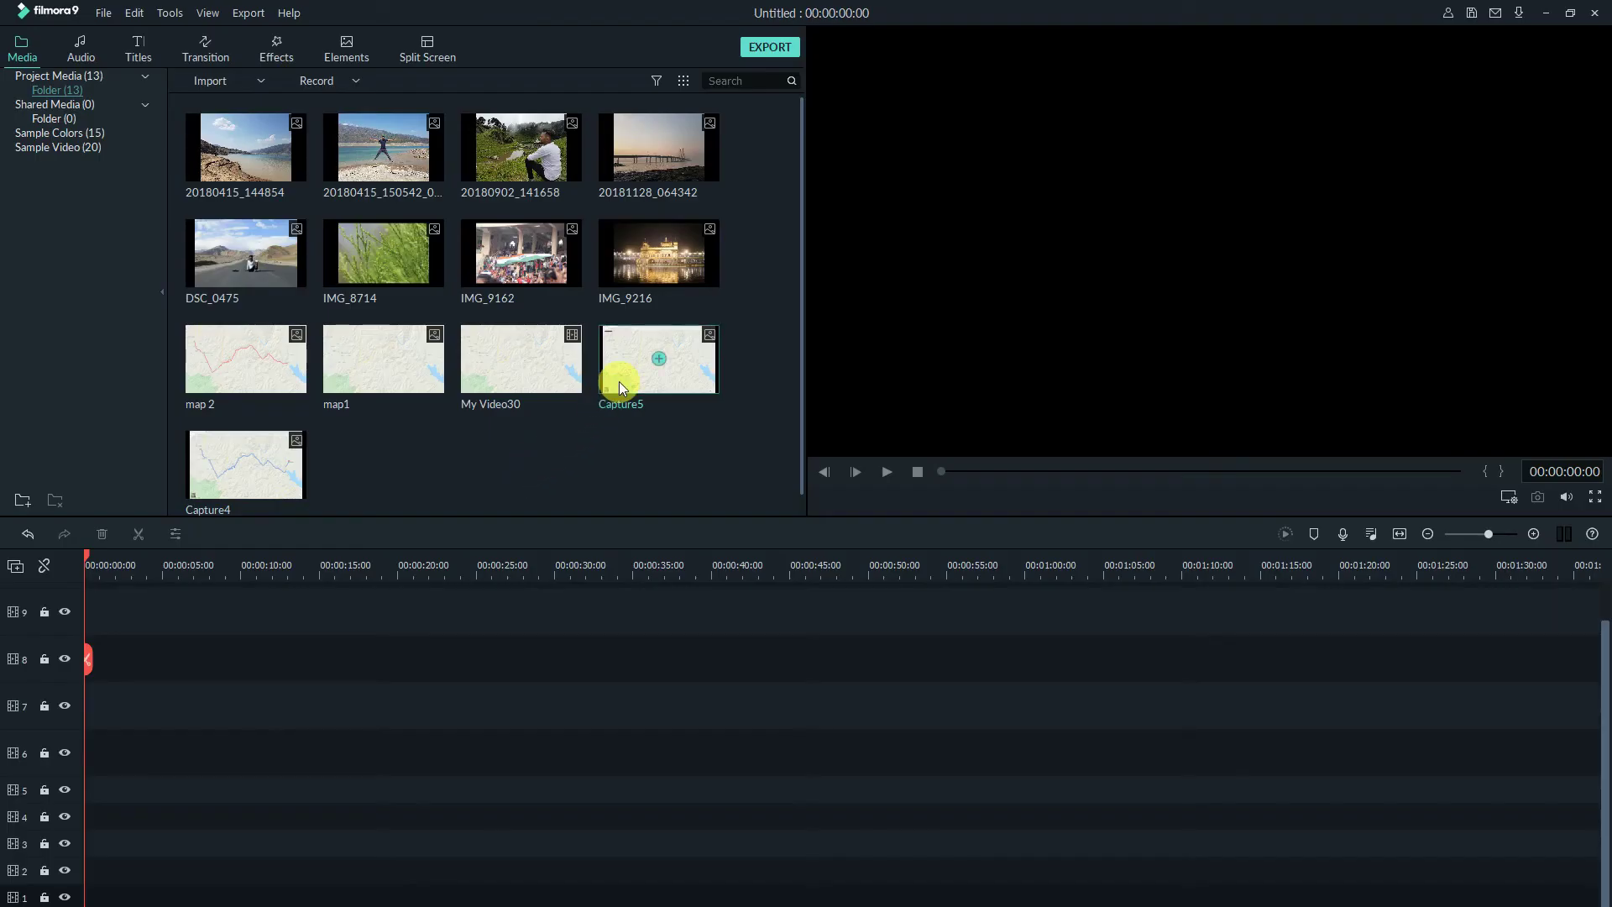
Step: Put Capture5 and Capture4 on track 7 and set Capture4 to Crop to Fit
left_click_drag(619, 385, 84, 705)
mouse_move(302, 502)
left_mouse_down()
mouse_move(190, 707)
mouse_move(187, 678)
left_mouse_up()
right_click(237, 708)
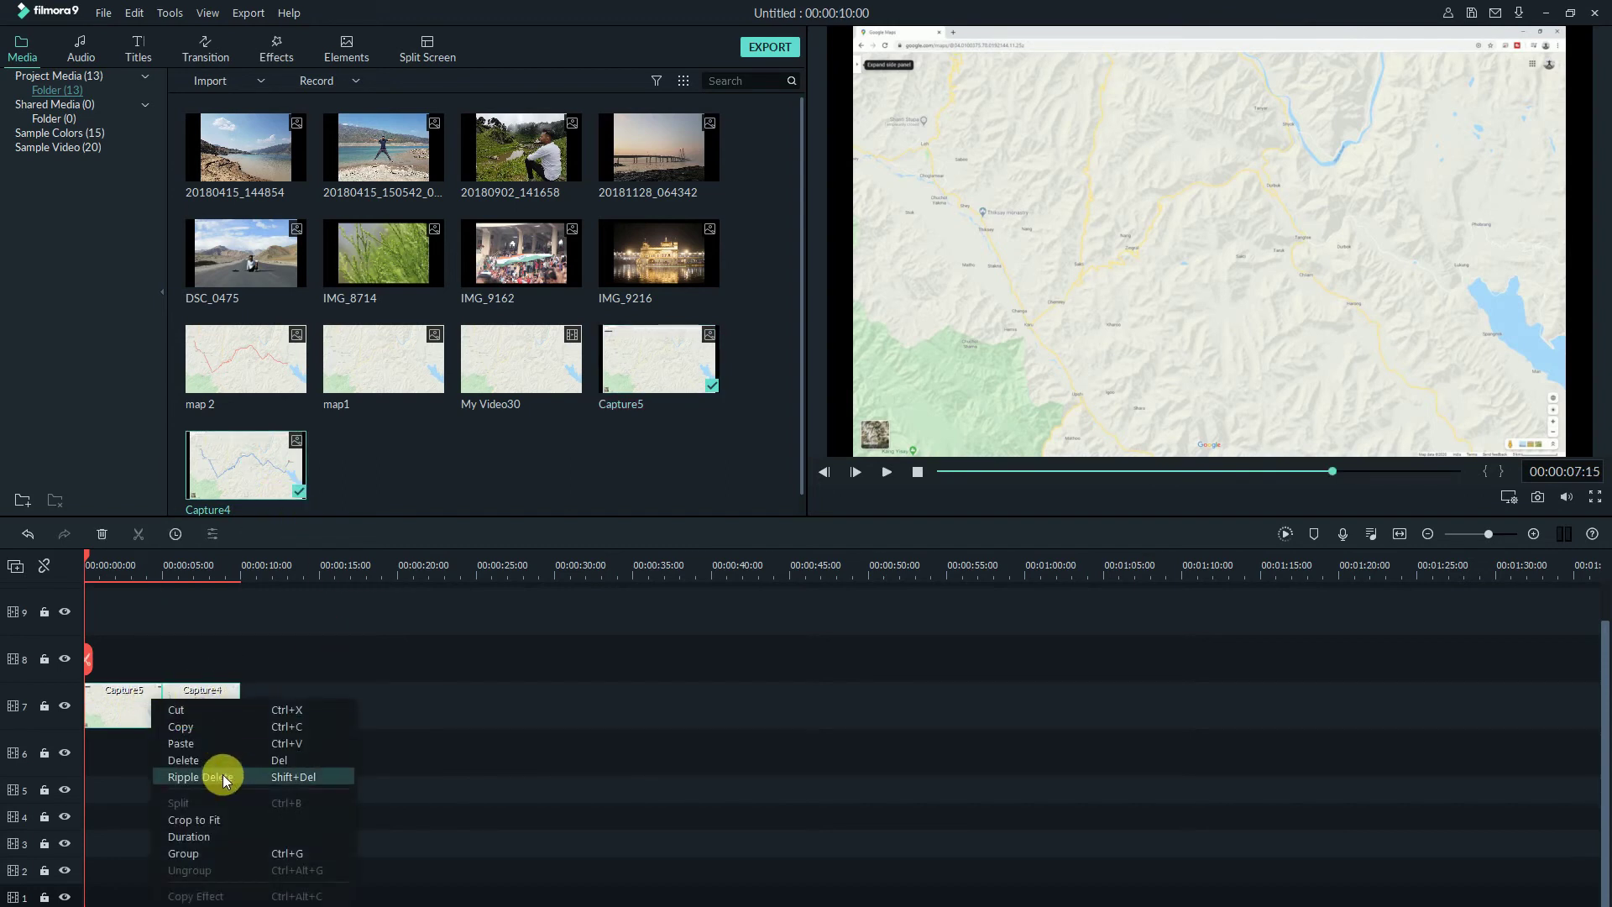
left_click(236, 823)
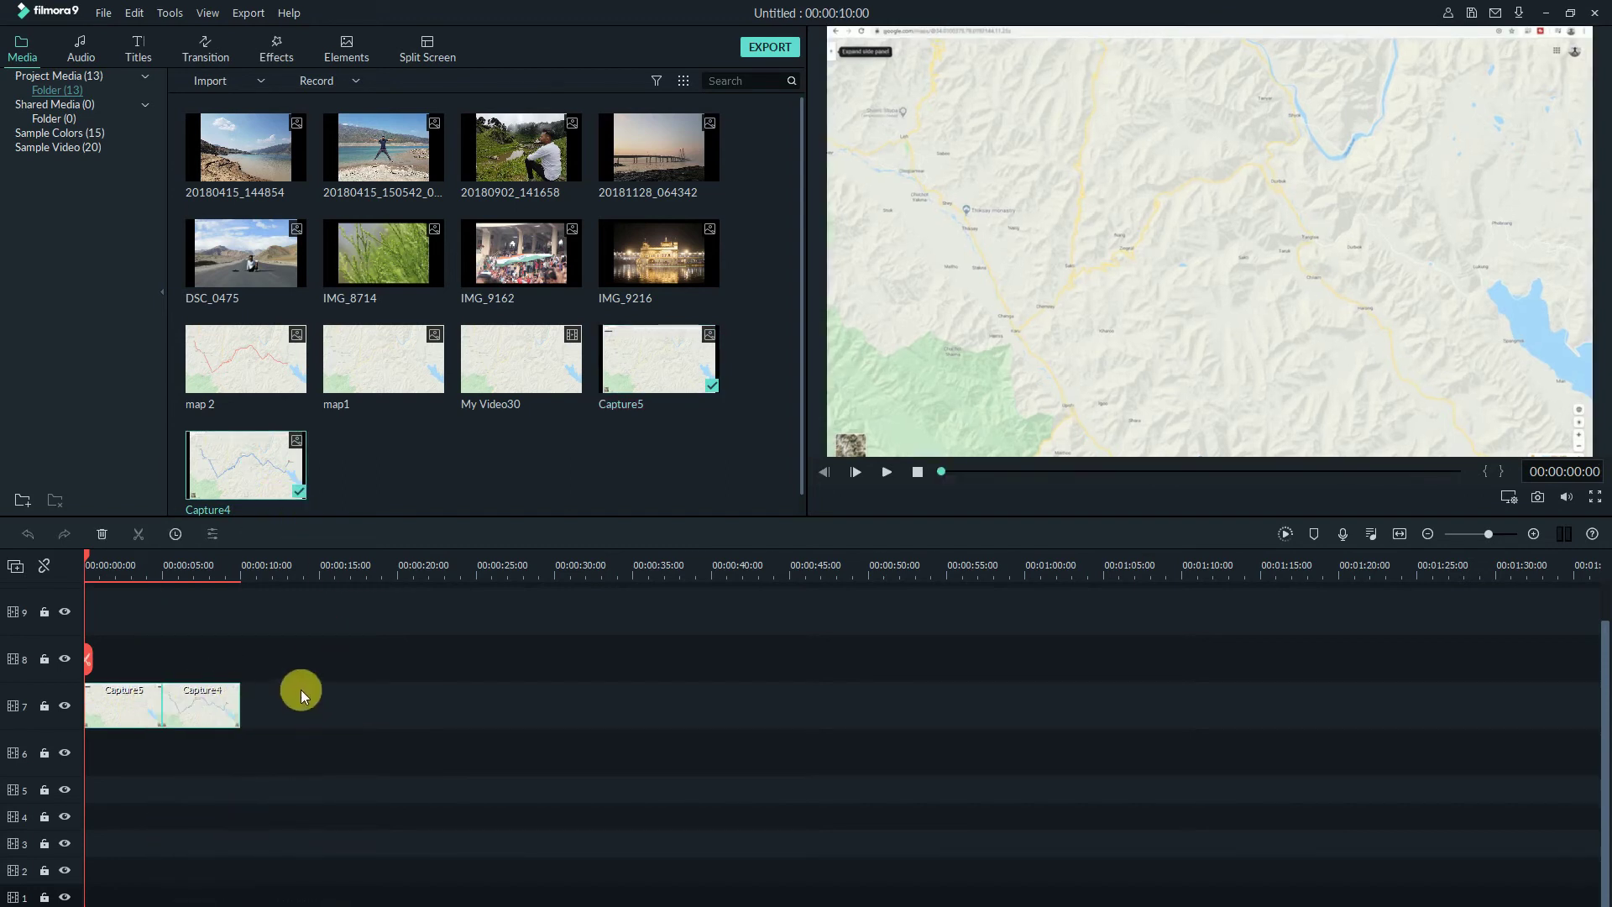
Step: Apply the Utility Crop effect to the Capture5 clip and open its settings
left_click(139, 704)
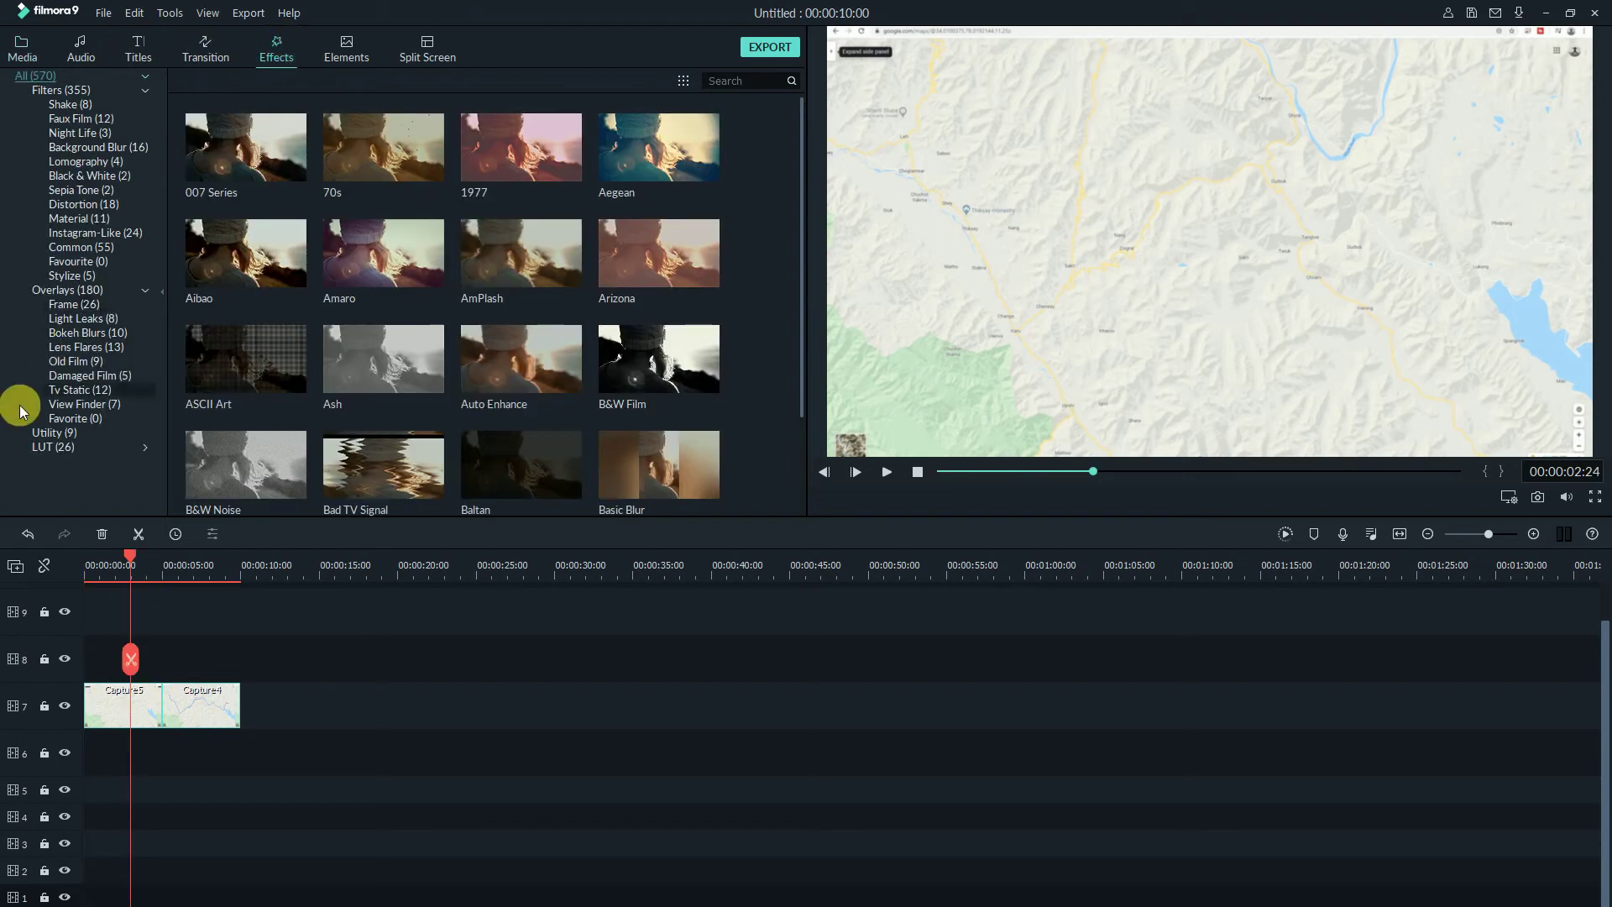
left_click(55, 433)
left_click_drag(501, 180, 108, 705)
mouse_move(495, 172)
left_mouse_down()
mouse_move(130, 703)
mouse_move(184, 709)
left_mouse_up()
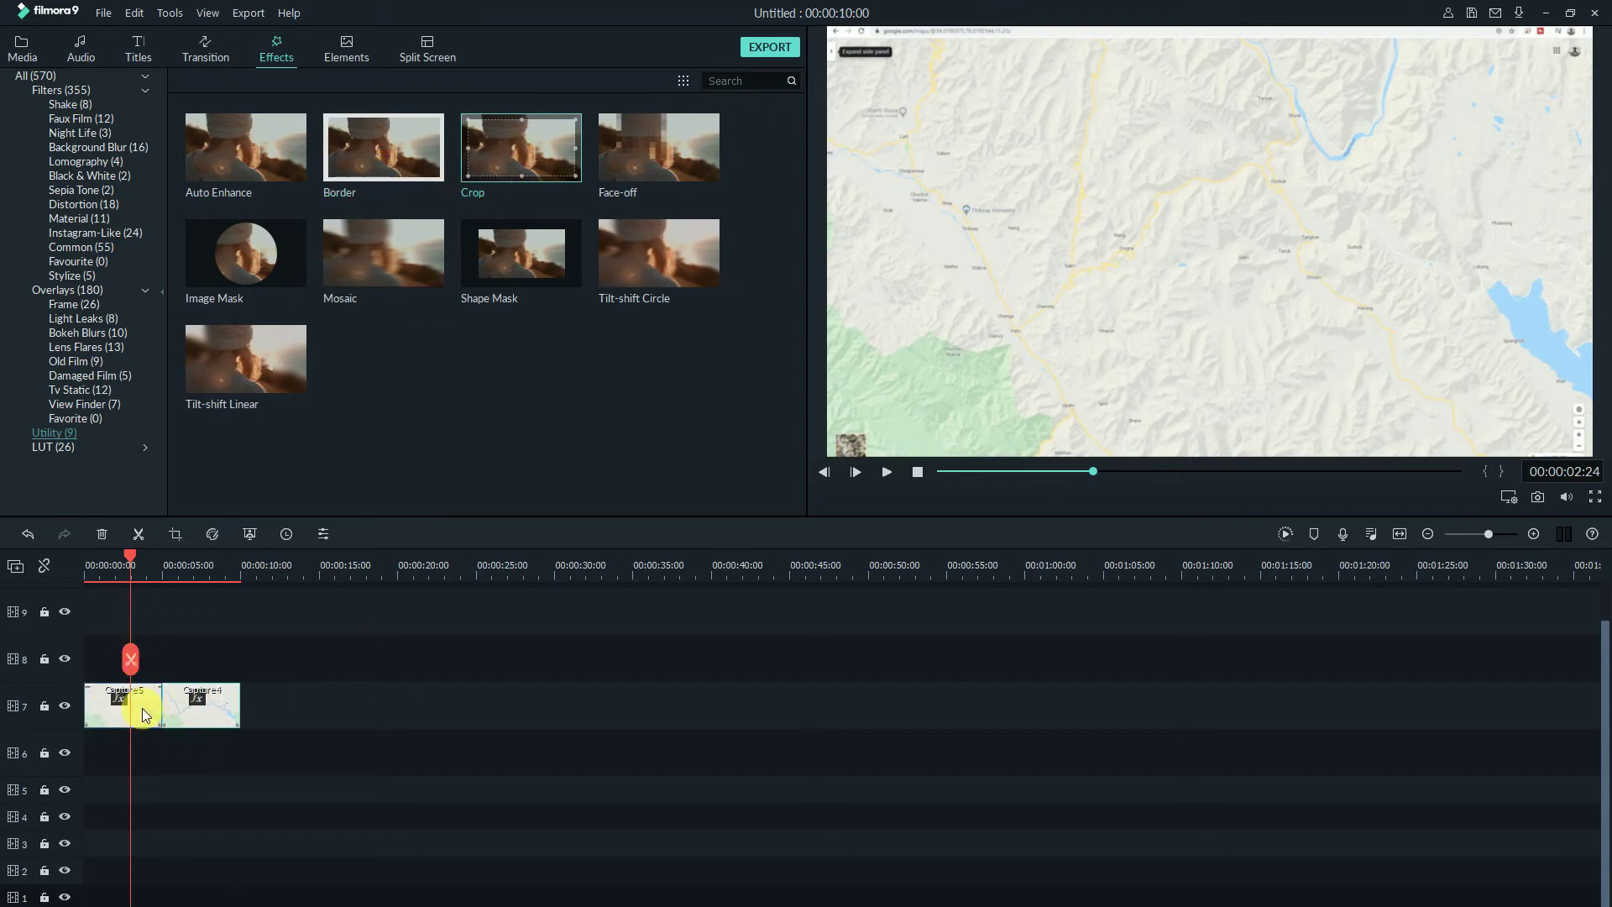
left_click(250, 534)
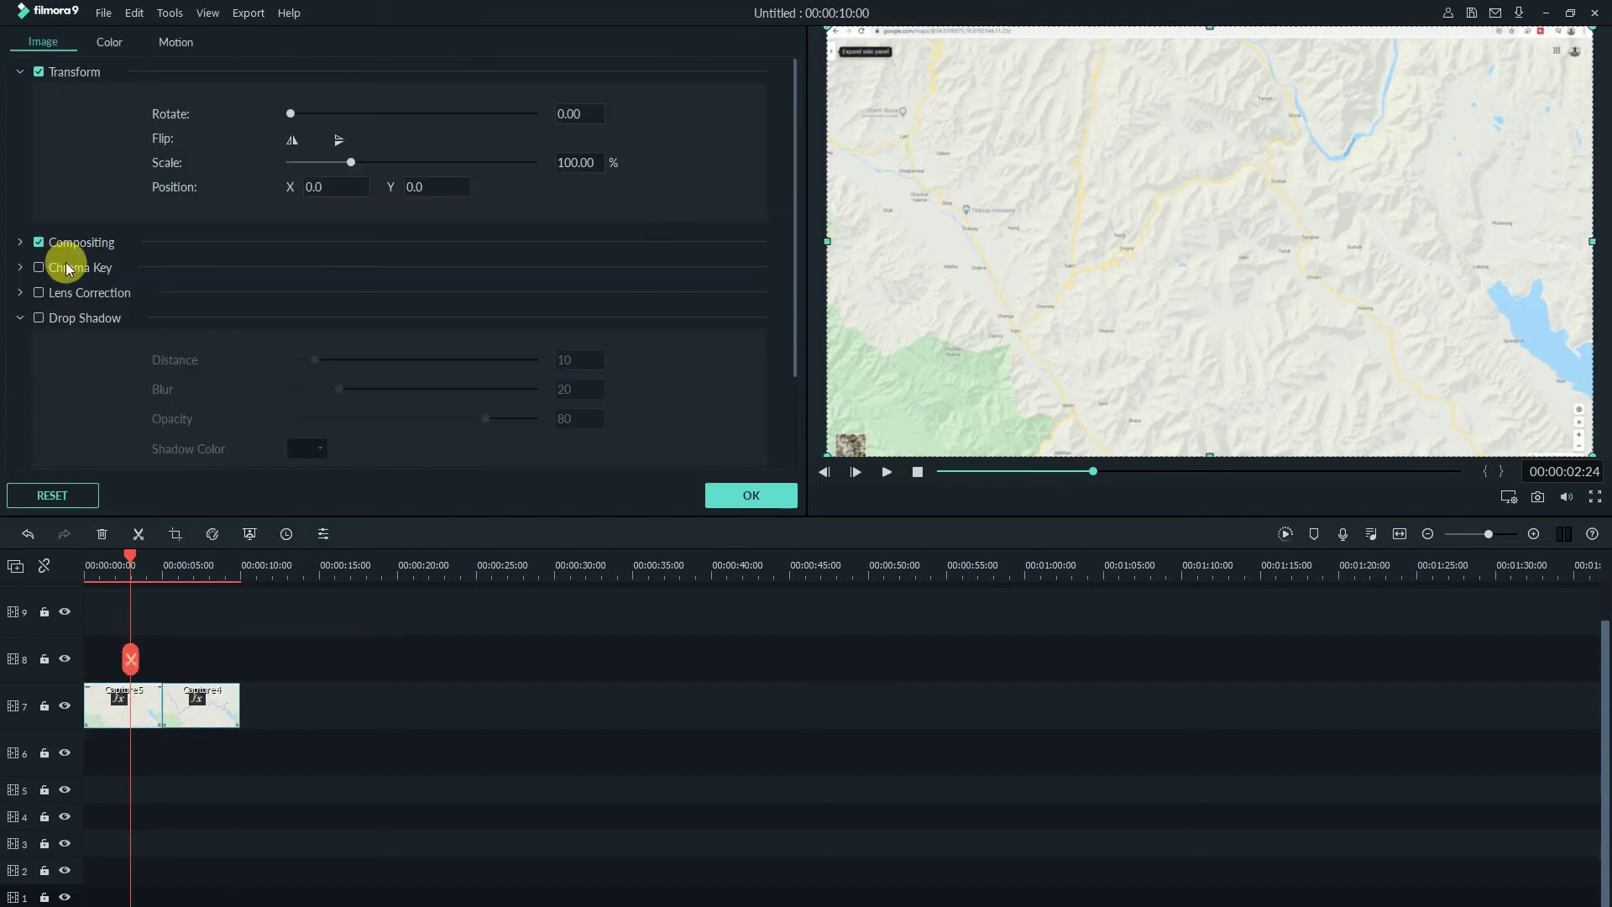
Step: Expand the Crop effect, try Right and Top crop values, then undo them
left_click(20, 72)
left_click(21, 423)
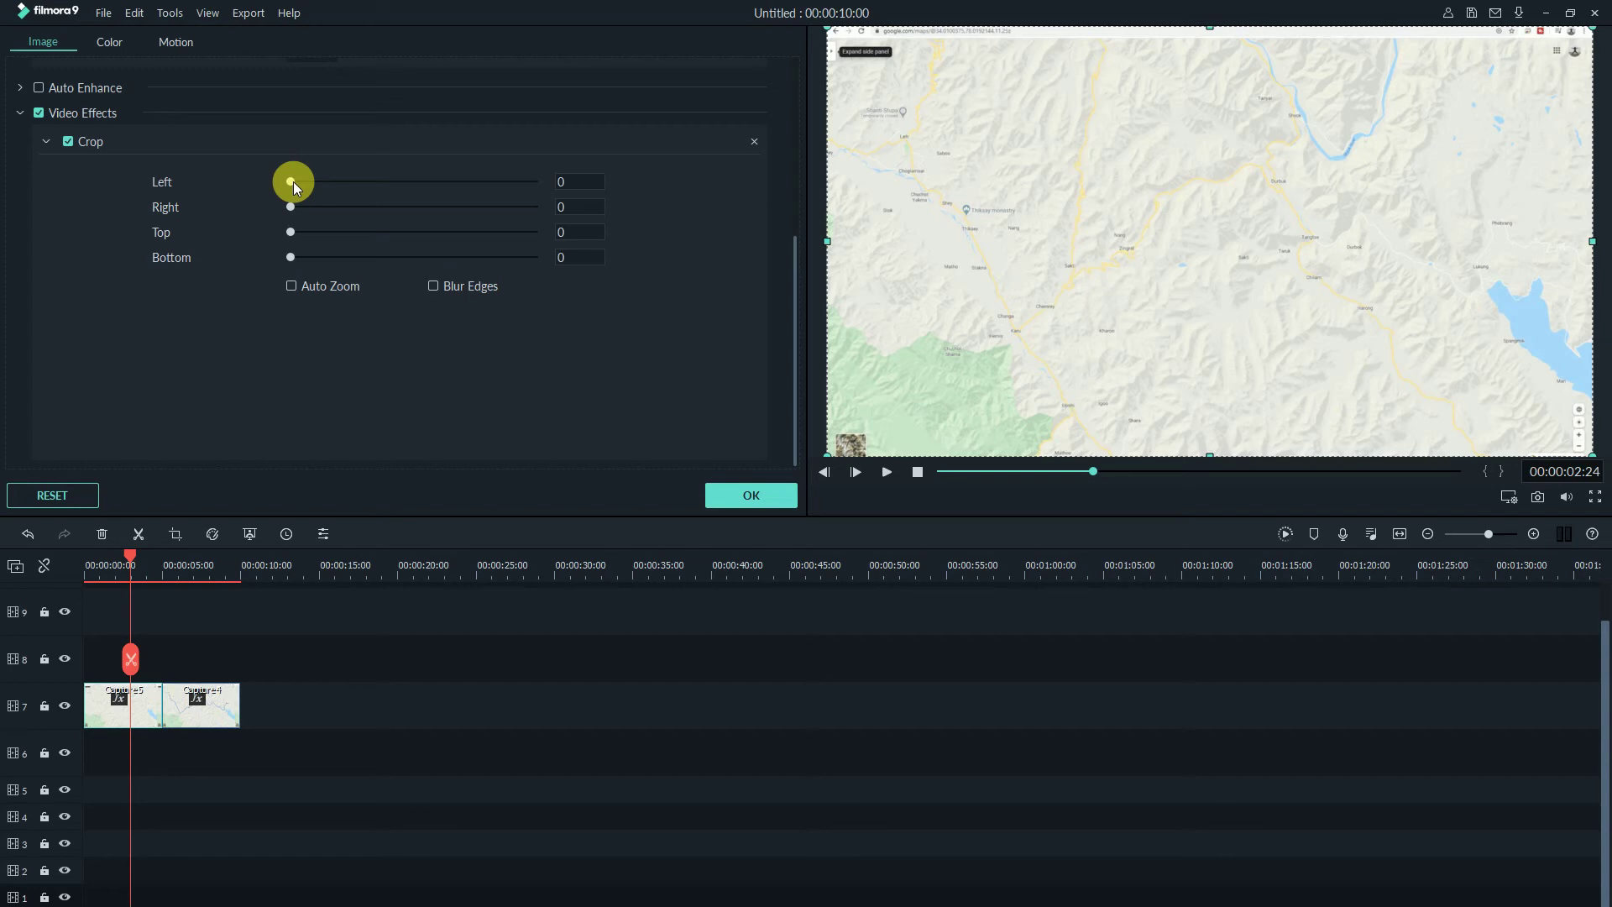
left_click_drag(291, 206, 300, 209)
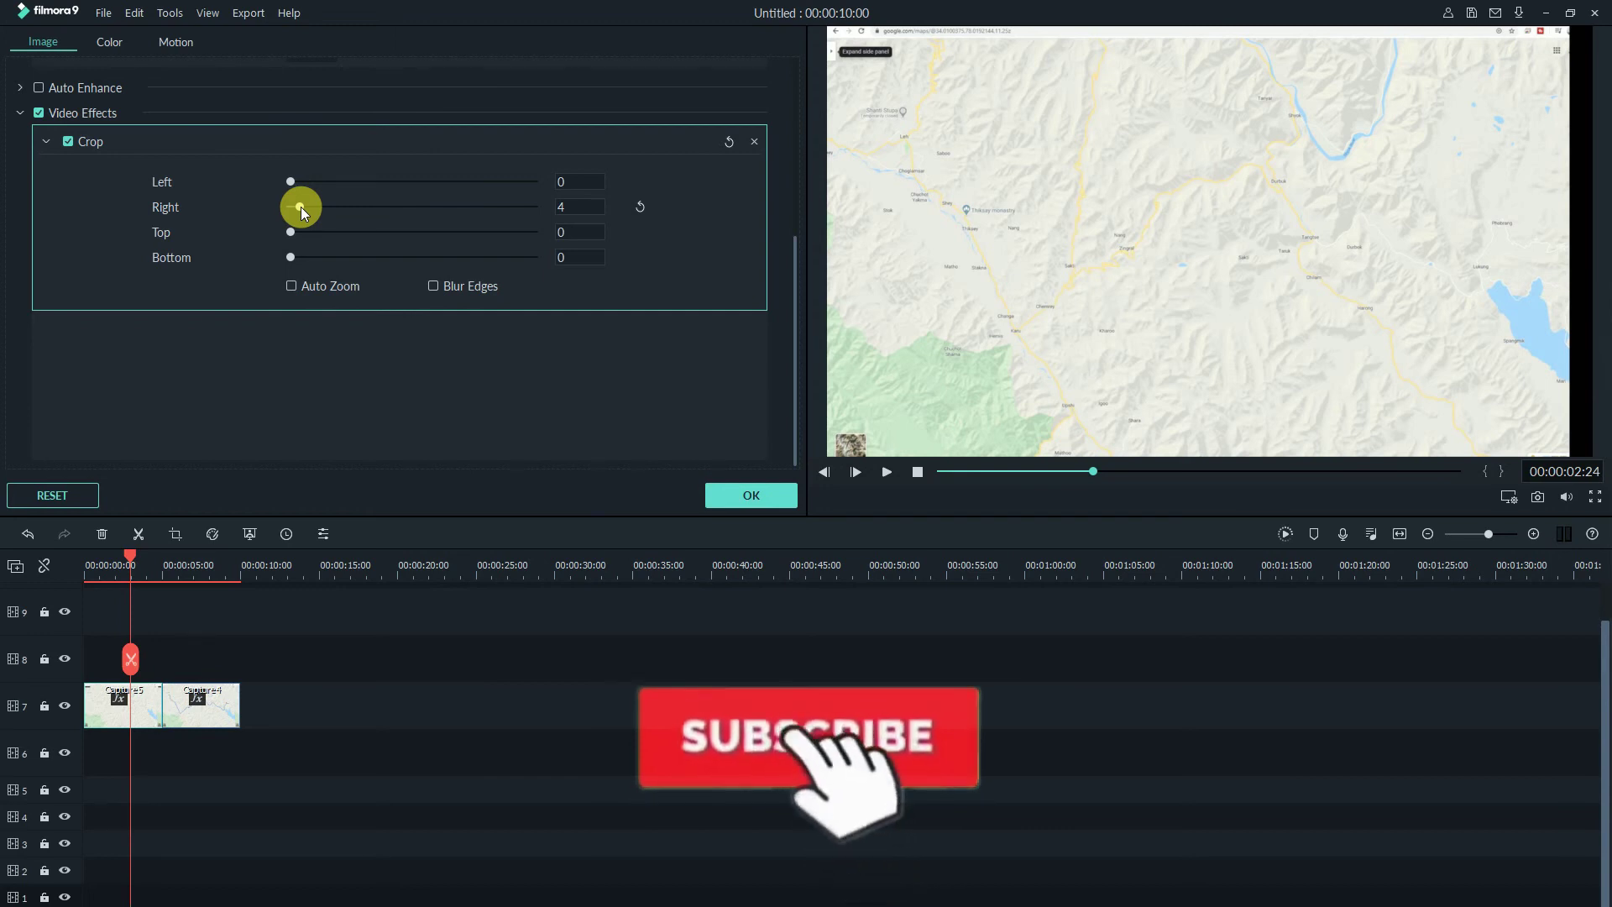
left_click_drag(301, 208, 304, 206)
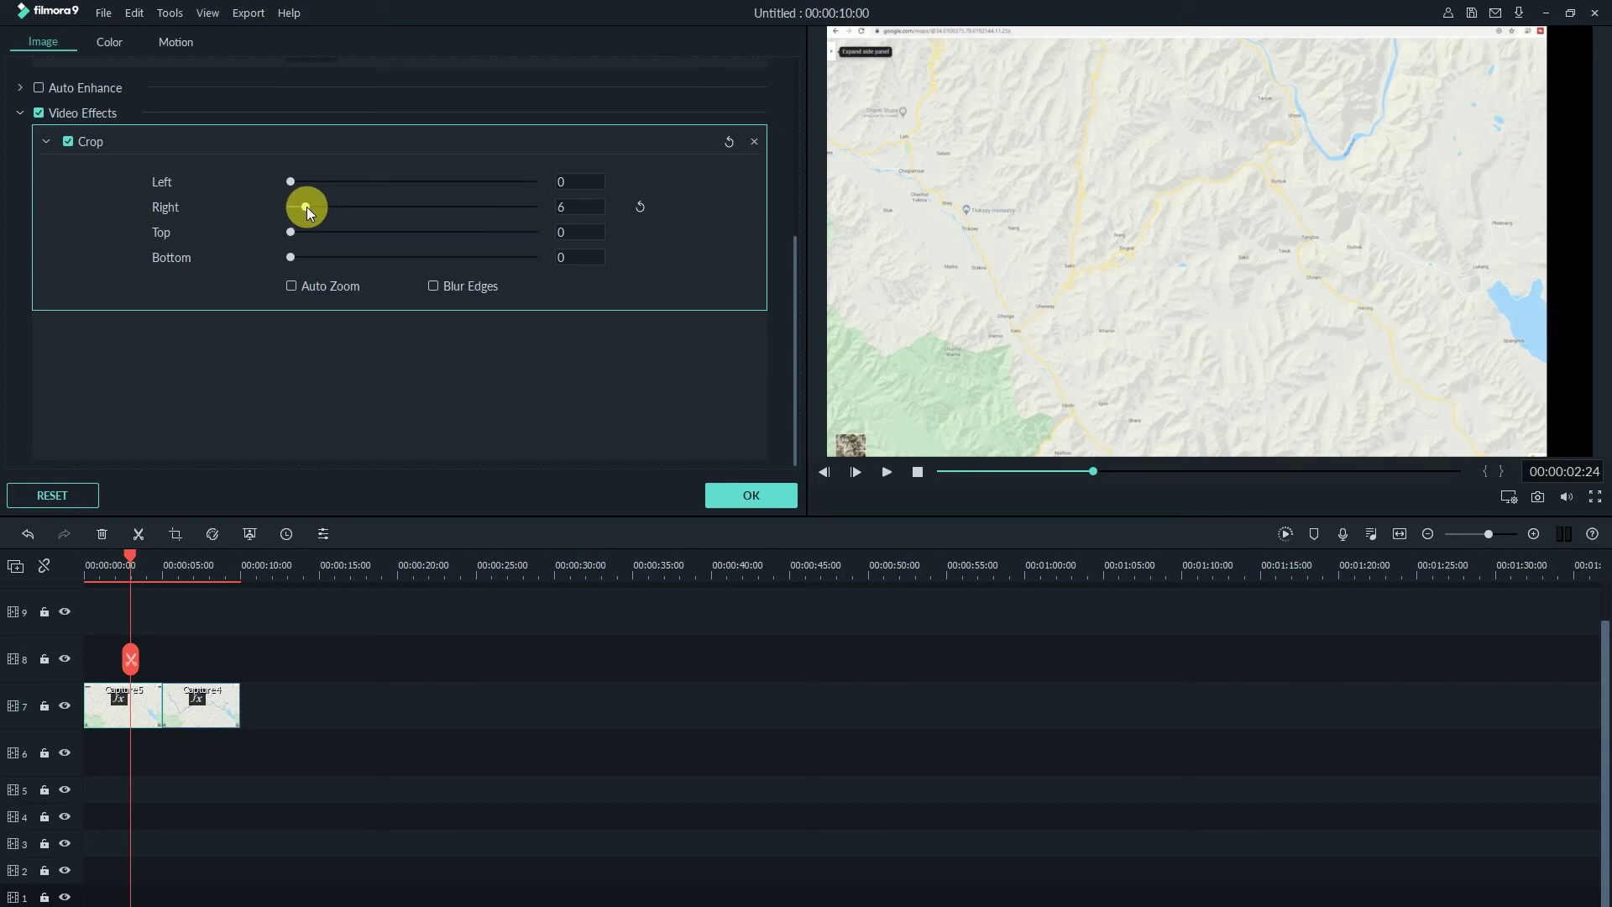
mouse_move(306, 206)
left_mouse_down()
mouse_move(291, 207)
mouse_move(303, 211)
left_mouse_up()
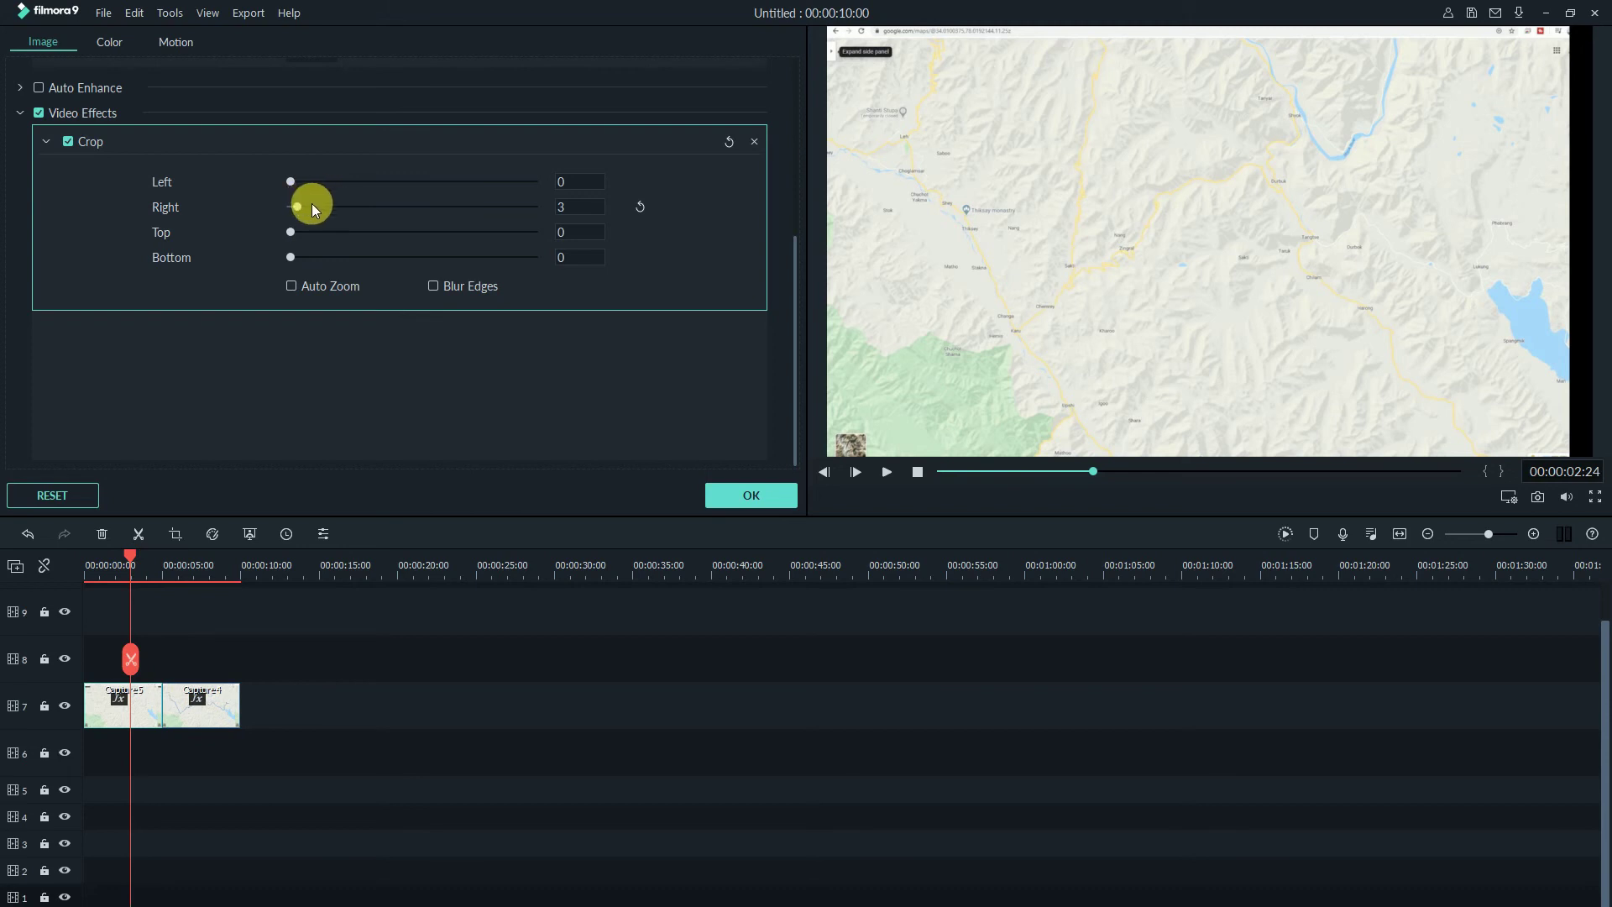
left_click_drag(294, 234, 312, 236)
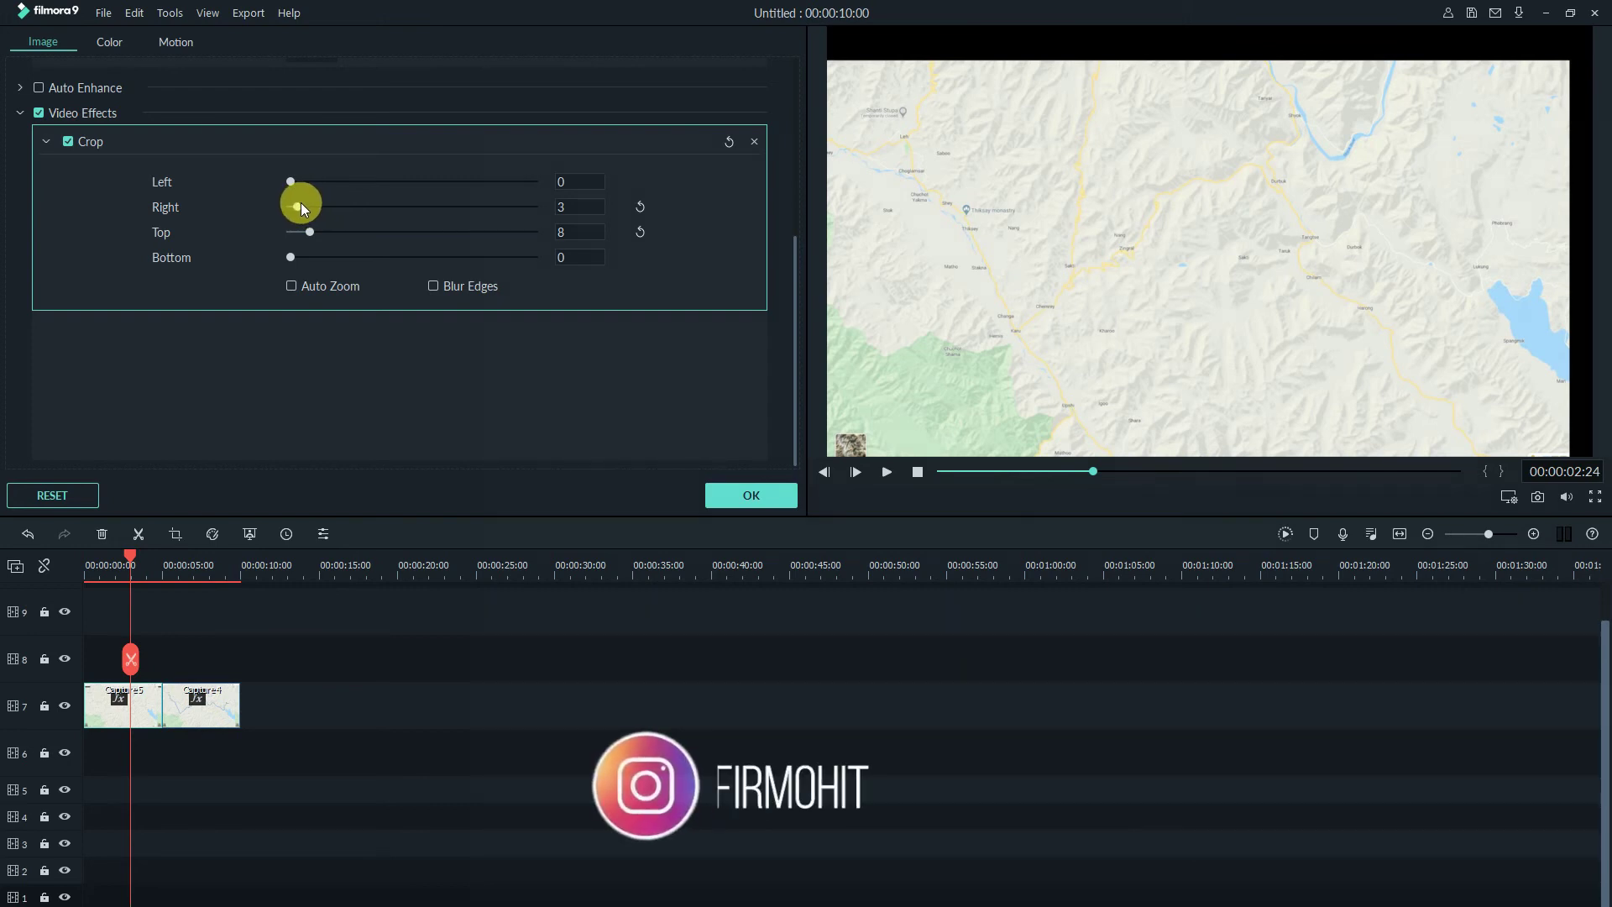
key("ctrl+z")
key("ctrl+z")
key("ctrl+z")
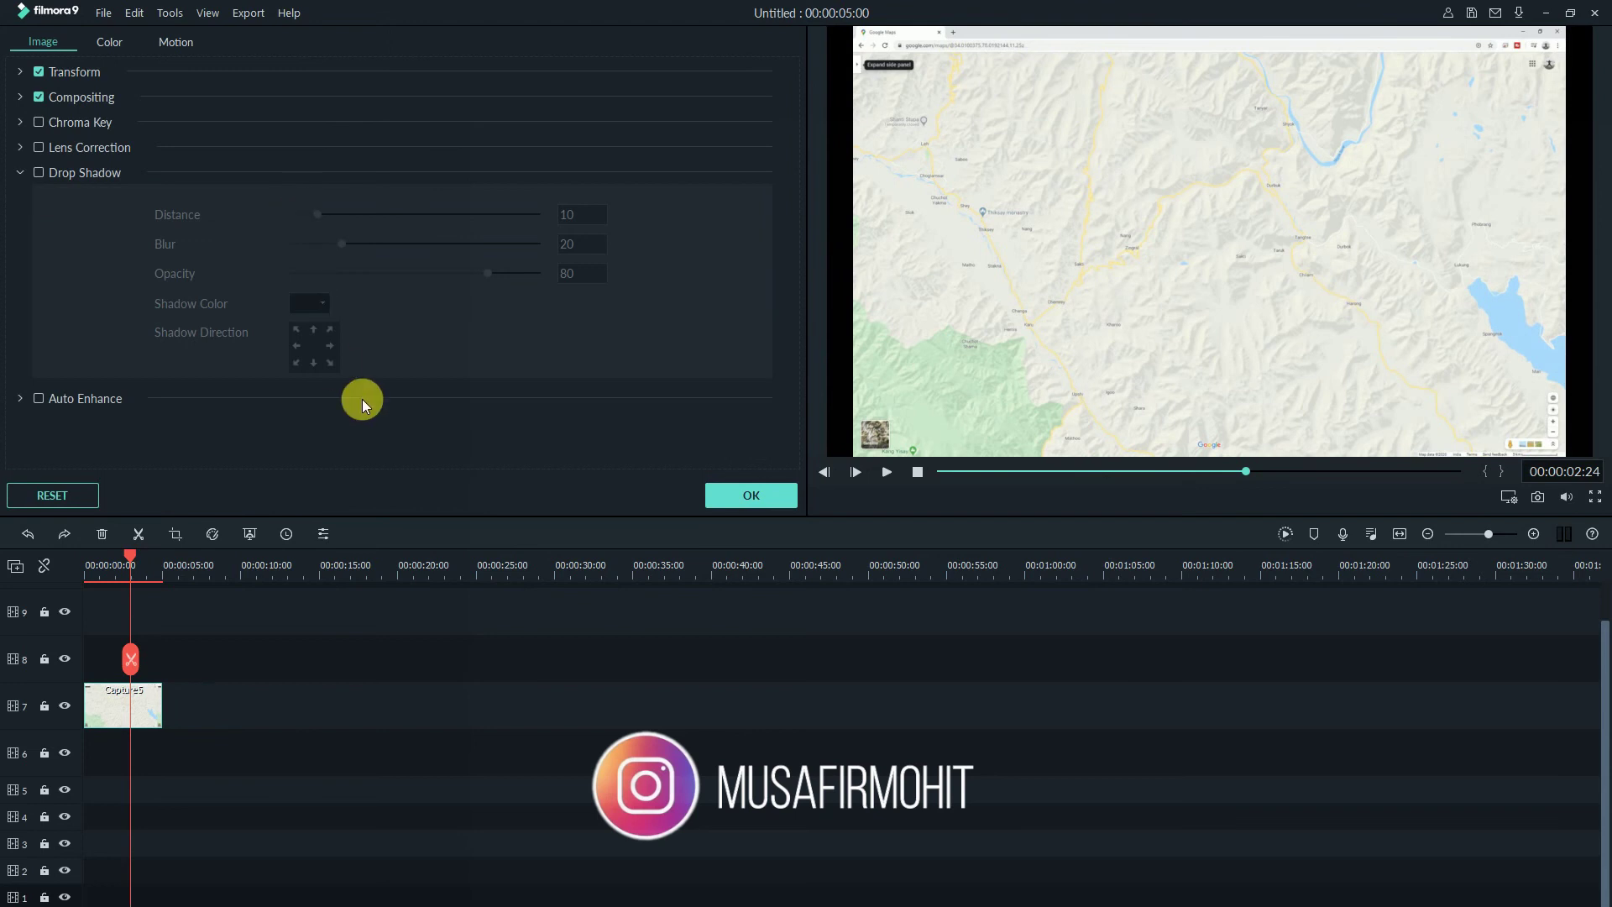
Step: Append Capture4 after Capture5 to make the project 00:00:10:00 long, then reapply Crop
left_click(752, 495)
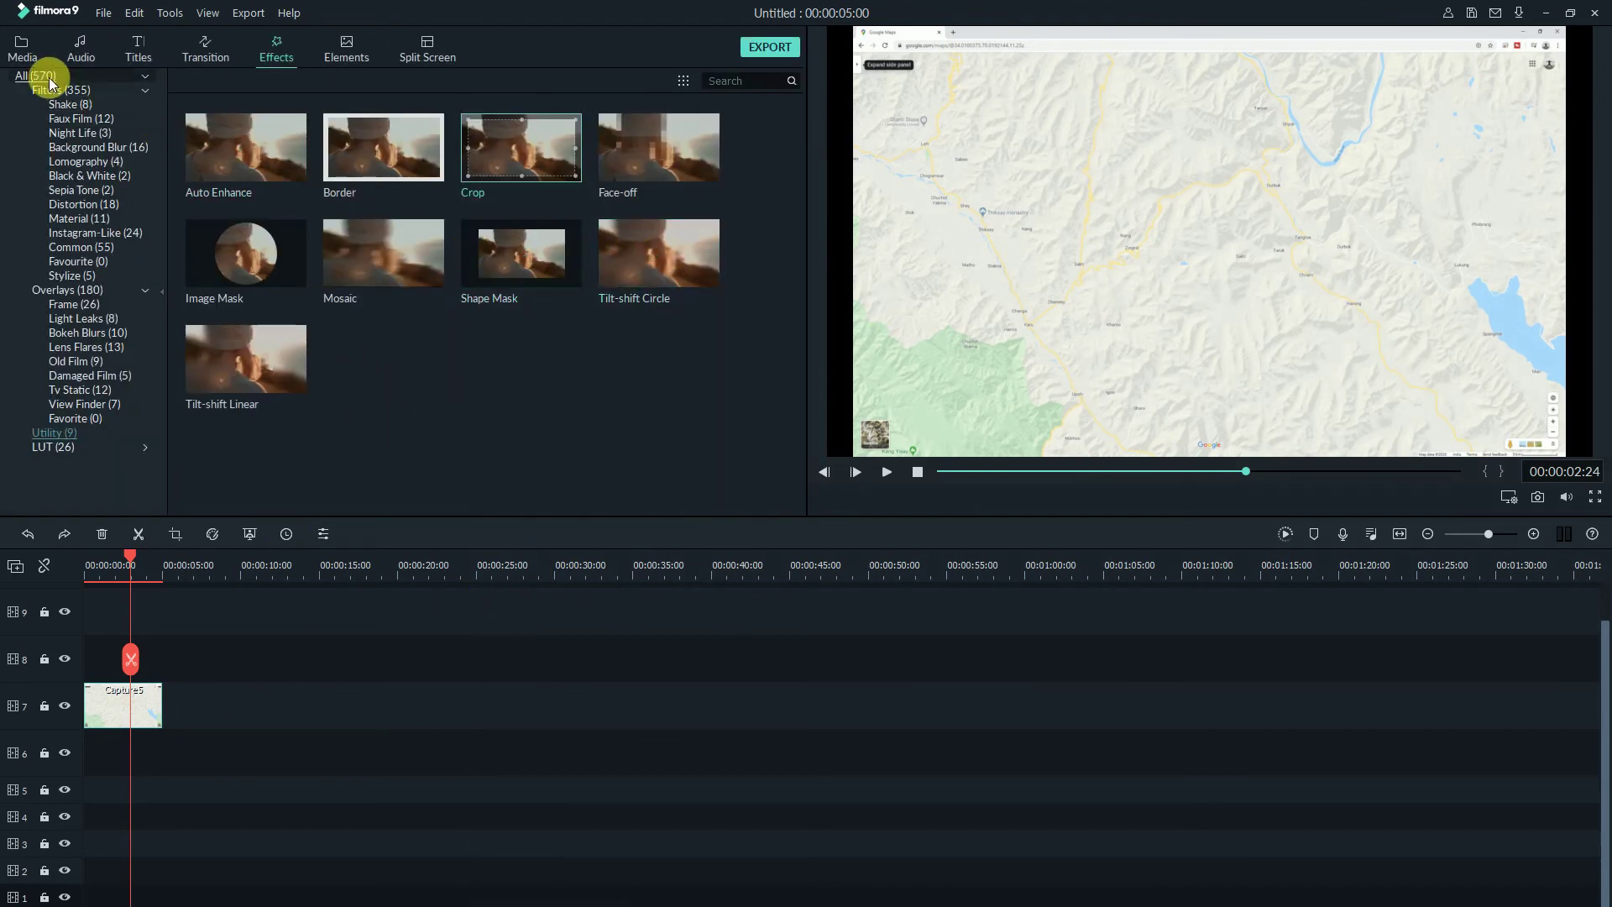
left_click(27, 55)
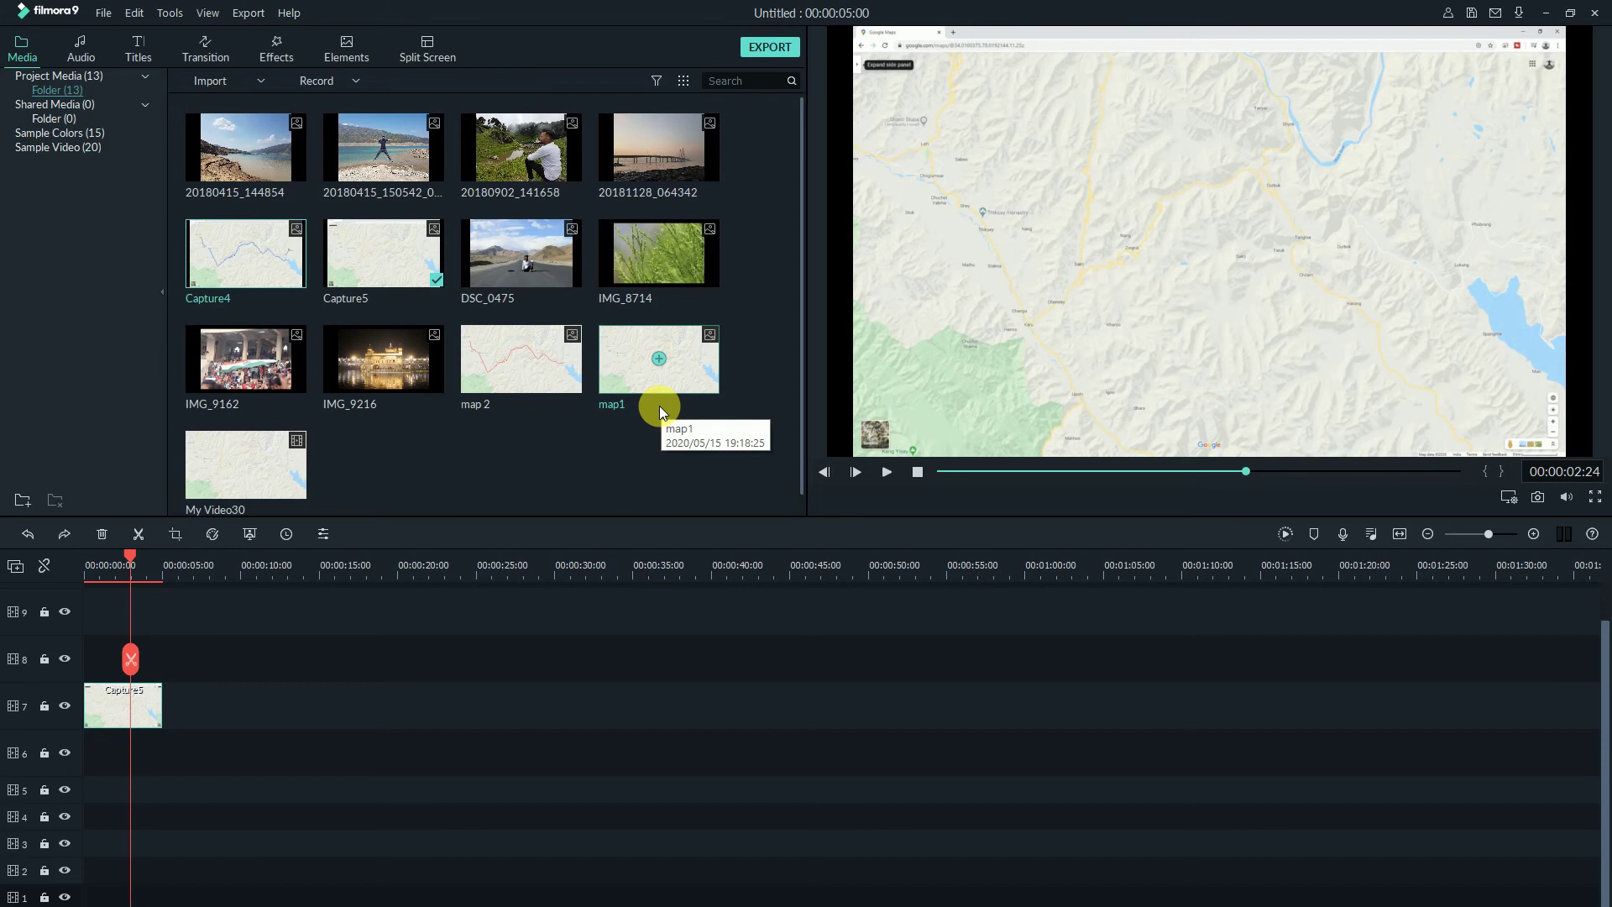
key("shift+a")
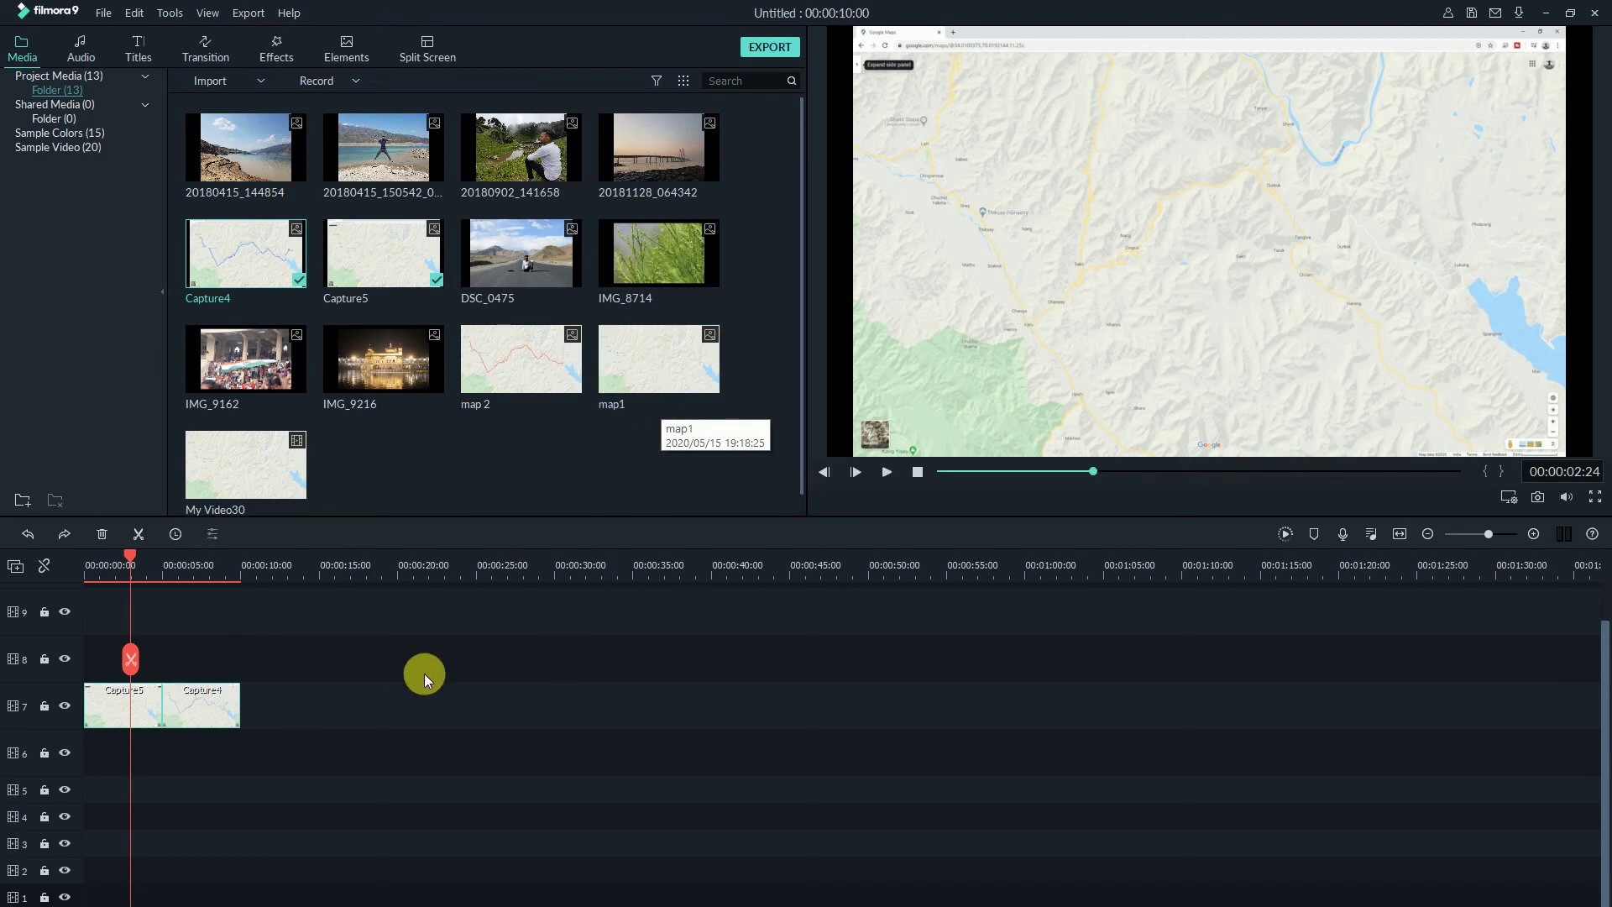
left_click(207, 574)
key("alt+5")
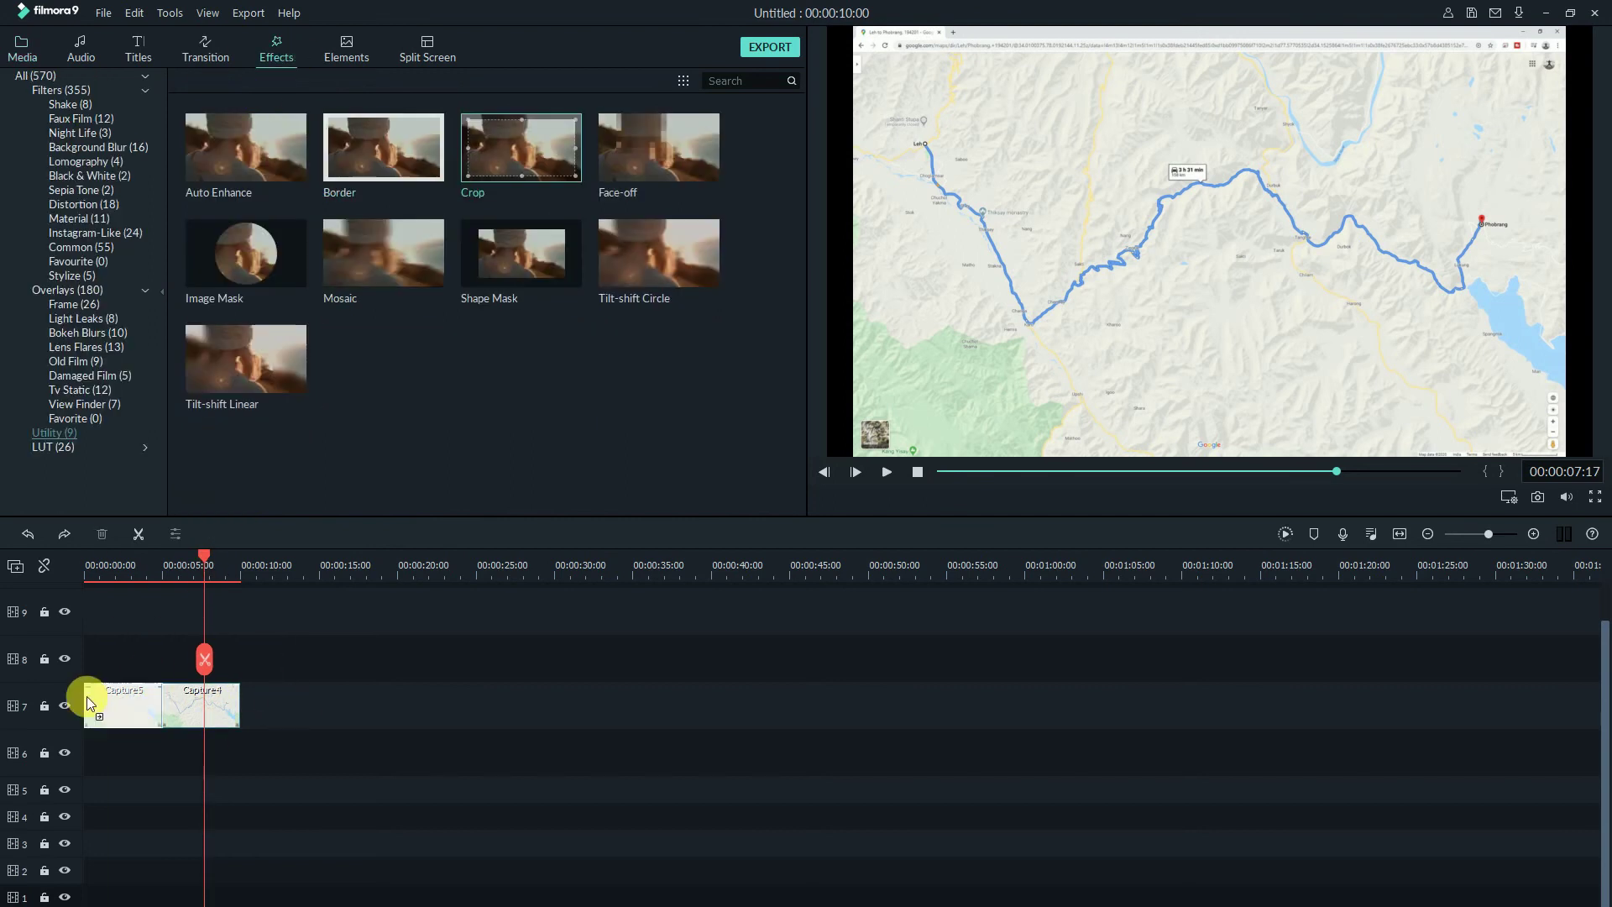
left_click_drag(87, 697, 87, 697)
Step: Trim the left, right, top and bottom browser edges off the Capture5 map clip
left_click(138, 574)
double_click(154, 695)
left_click_drag(290, 181, 317, 231)
left_click_drag(291, 257, 304, 257)
Step: Enter crop values 3 and 10 for the other map clip and confirm the crop
double_click(214, 714)
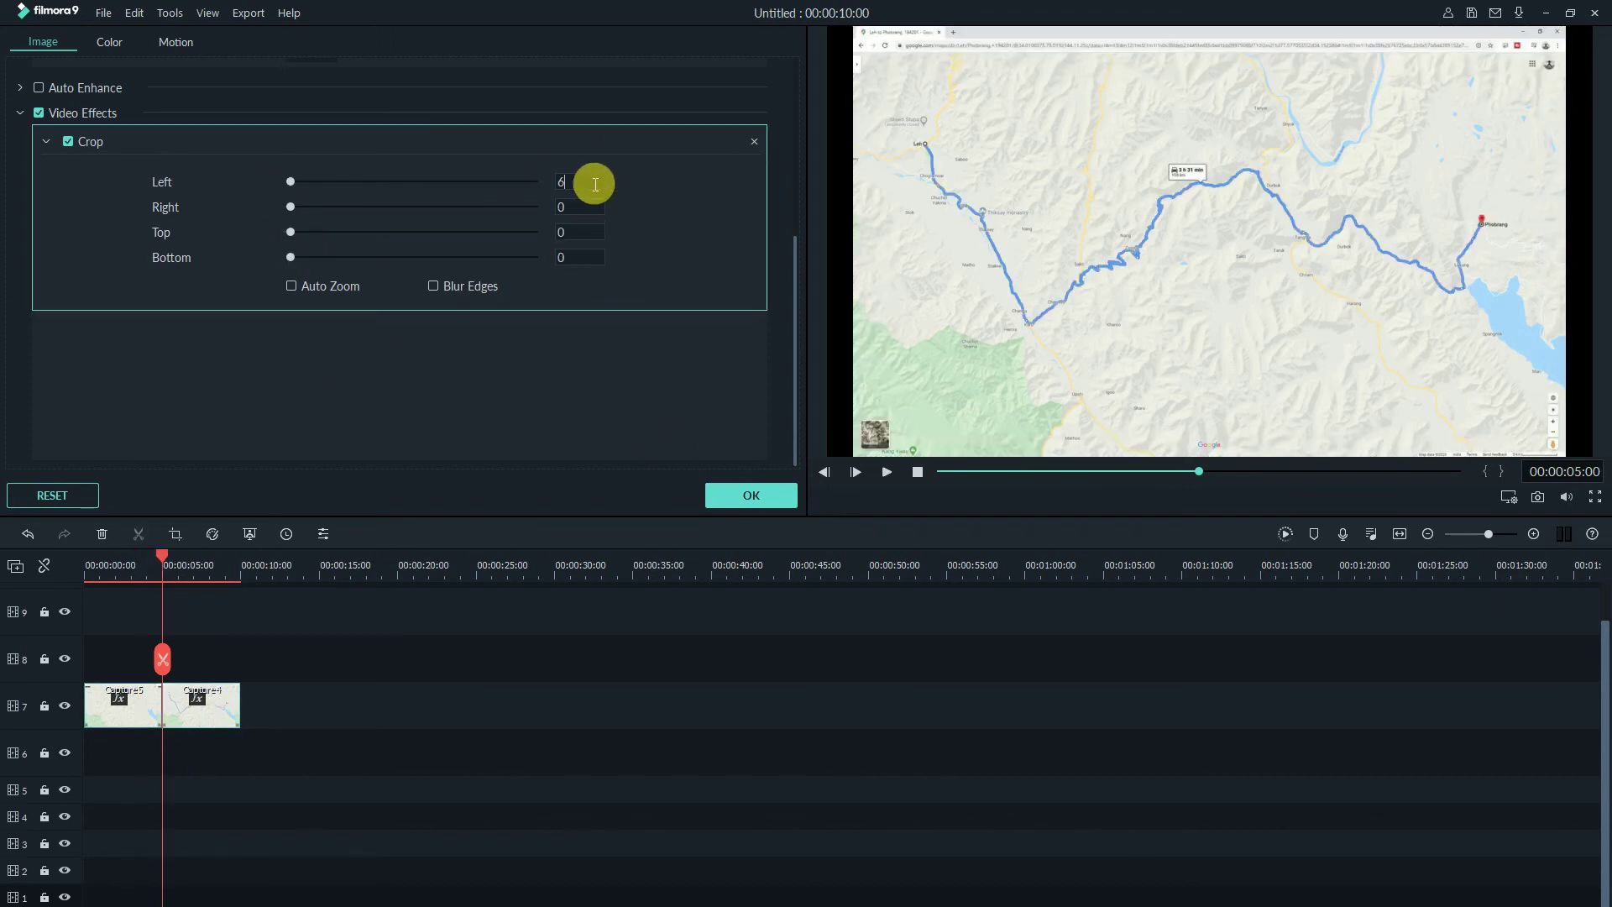
left_click(579, 207)
type("3")
left_click(592, 233)
type("10")
left_click(588, 257)
left_click(155, 574)
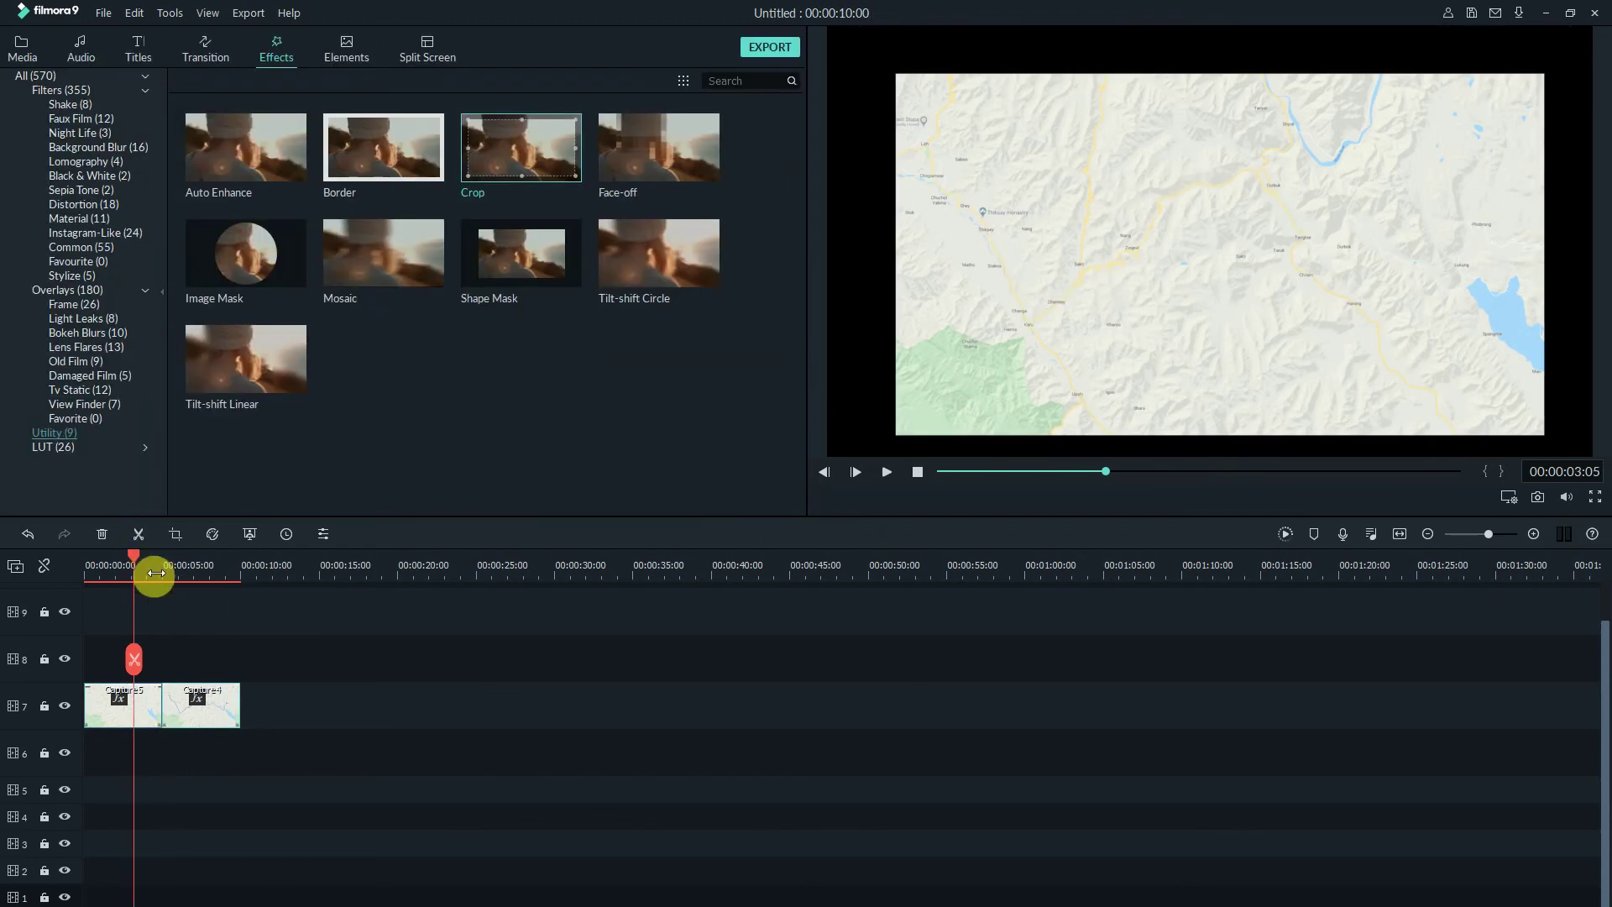
double_click(122, 710)
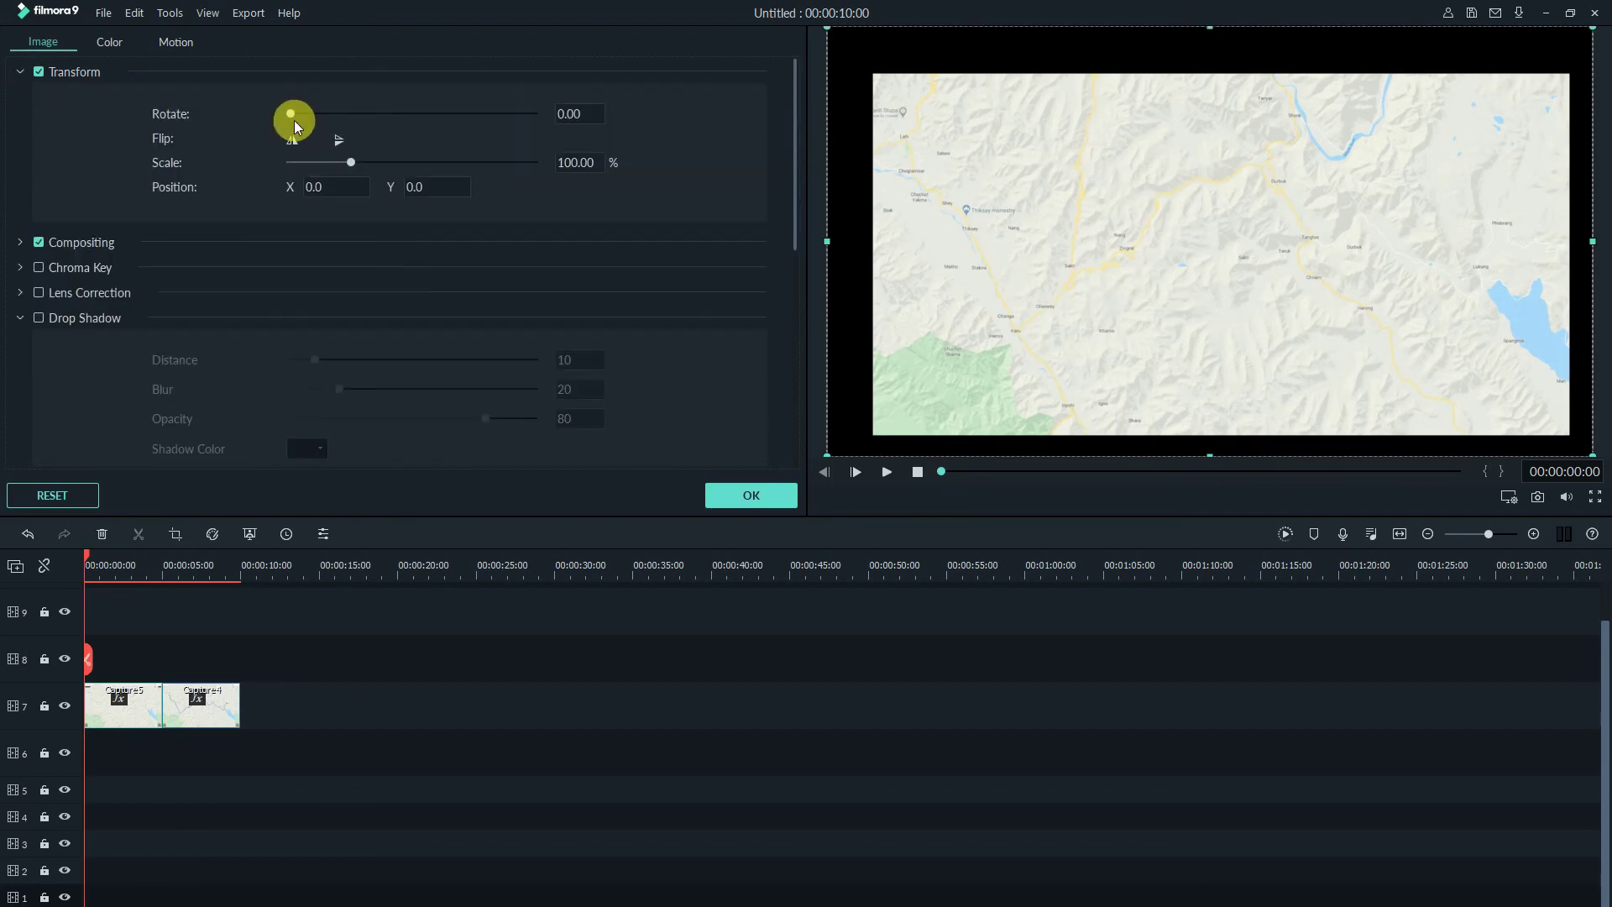
Step: Enlarge the map clip to 120% scale and move it to Position X 22, Y 21
left_click_drag(351, 162, 356, 162)
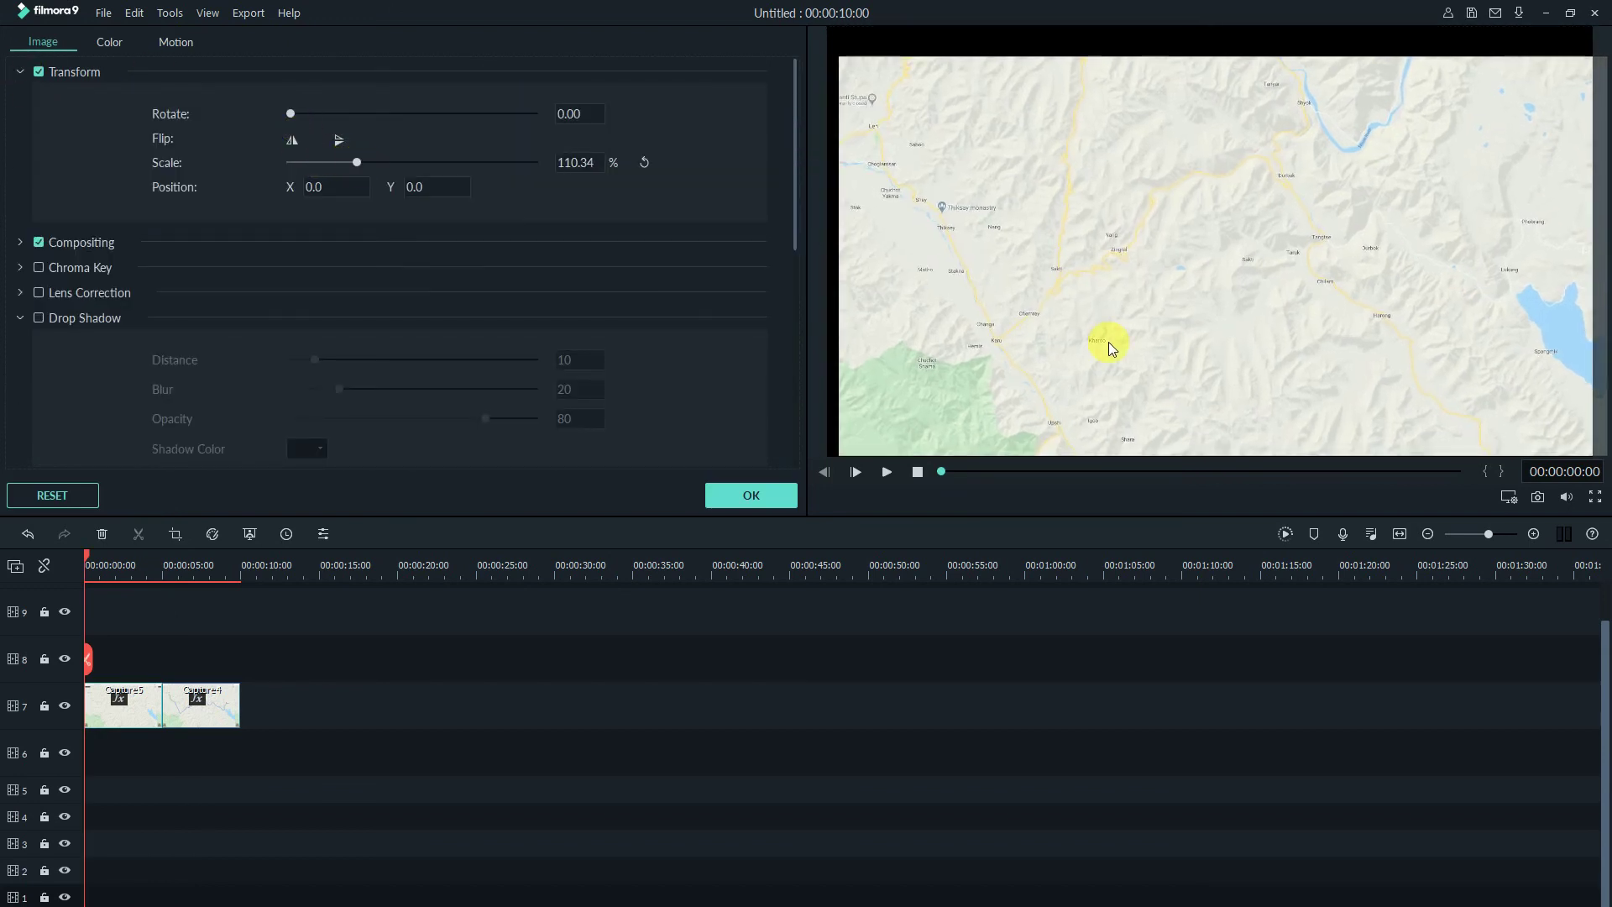
left_click_drag(1110, 346, 1107, 332)
left_click_drag(357, 163, 366, 164)
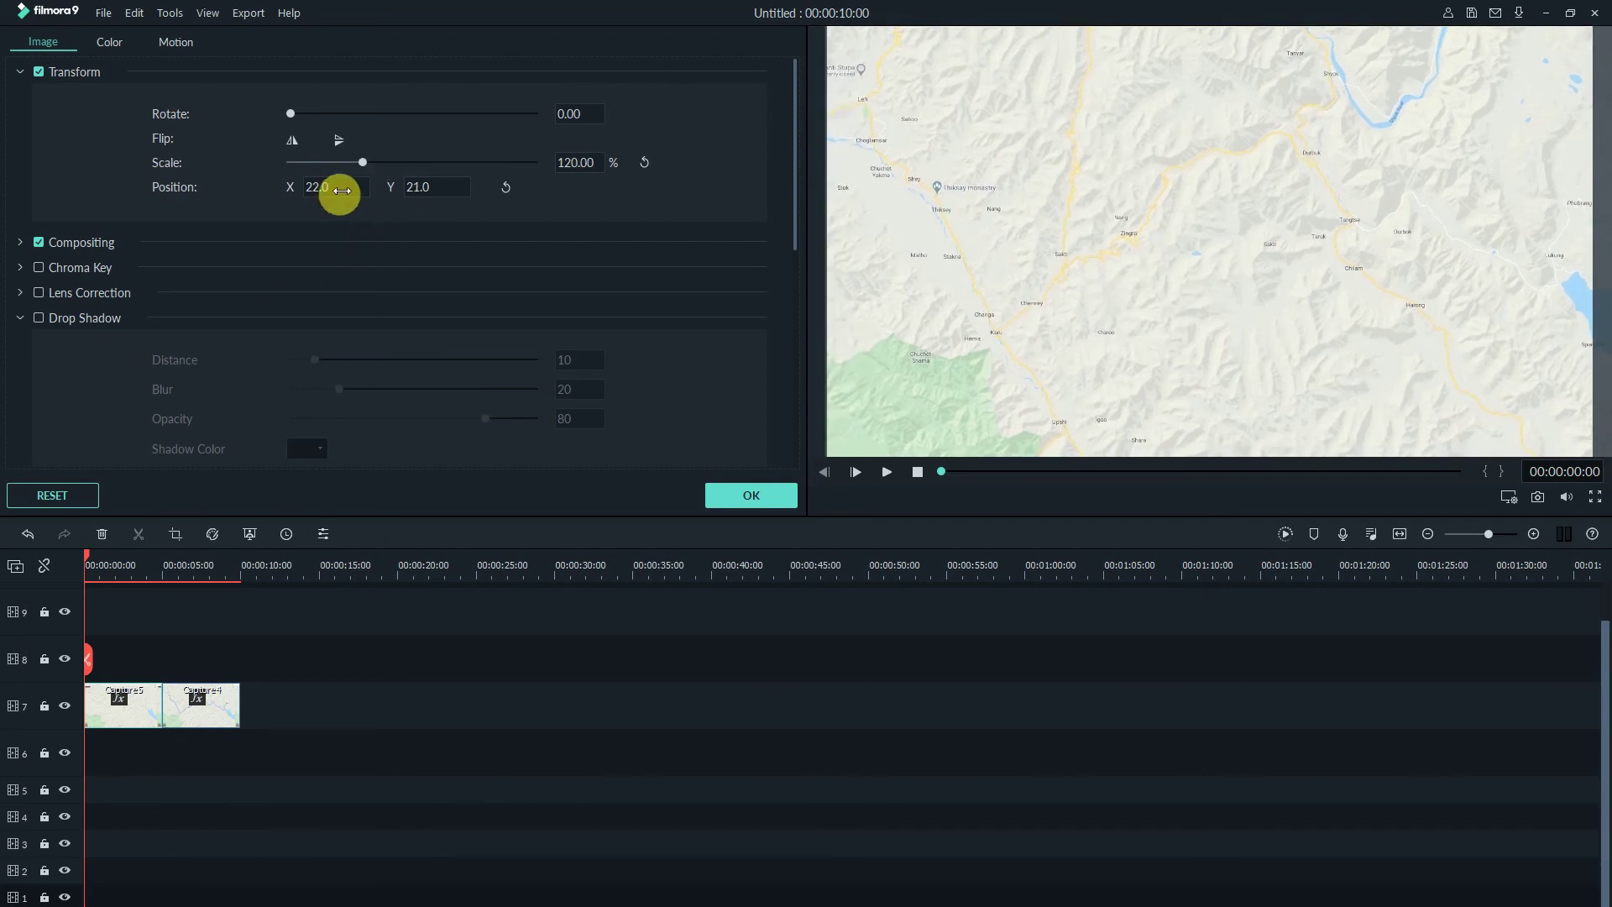
left_click(191, 580)
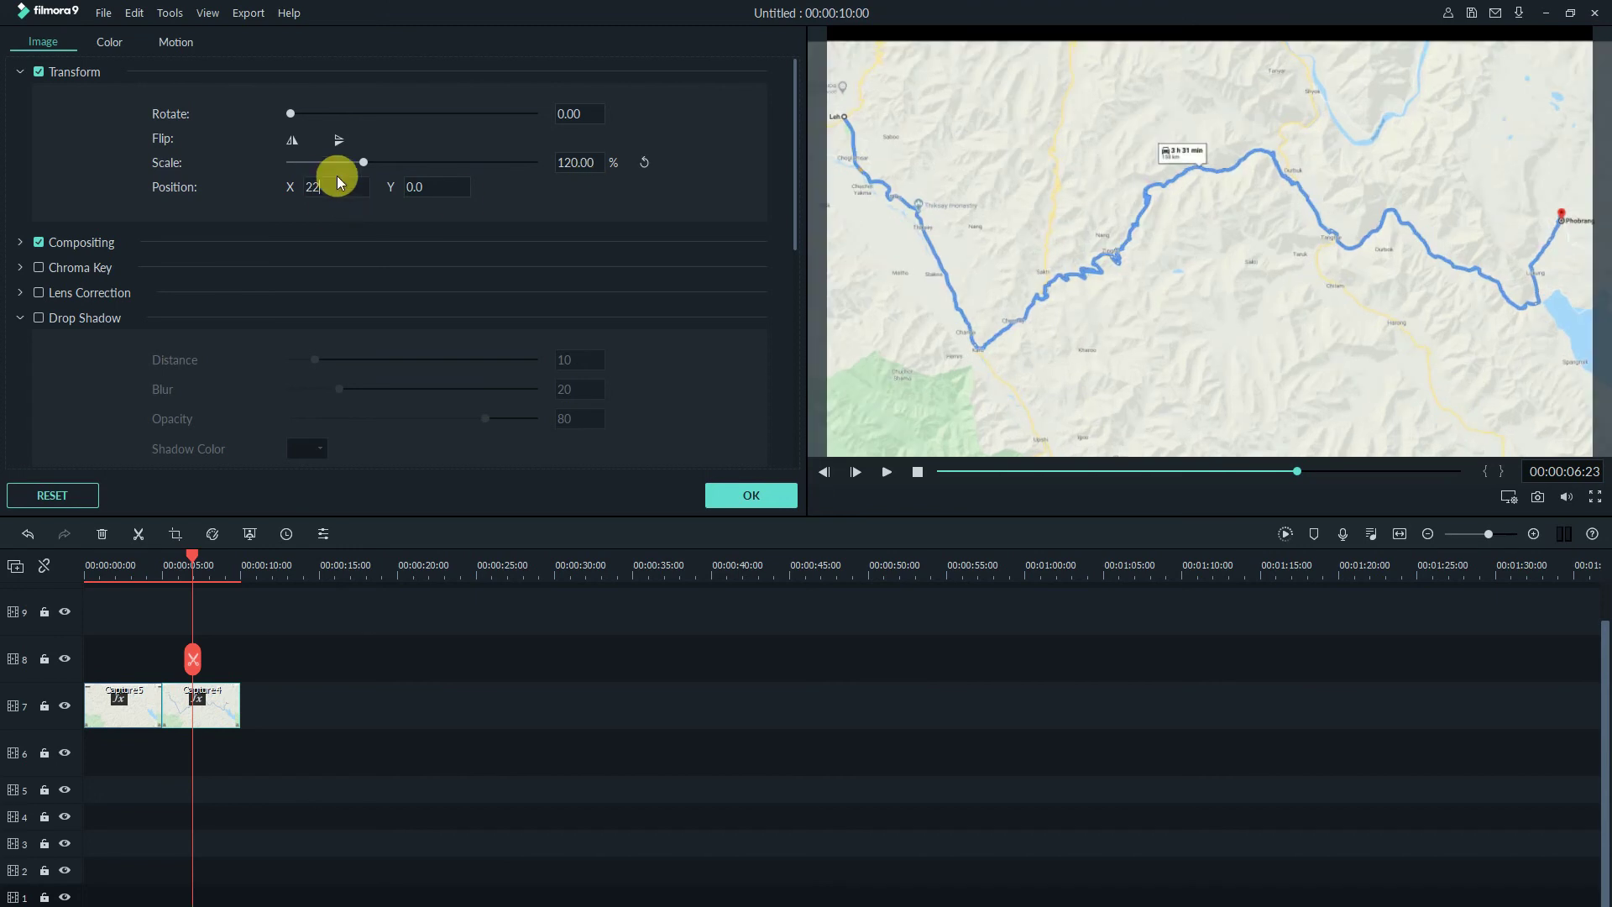
mouse_move(118, 566)
left_mouse_down()
mouse_move(76, 561)
mouse_move(169, 571)
mouse_move(141, 571)
left_mouse_up()
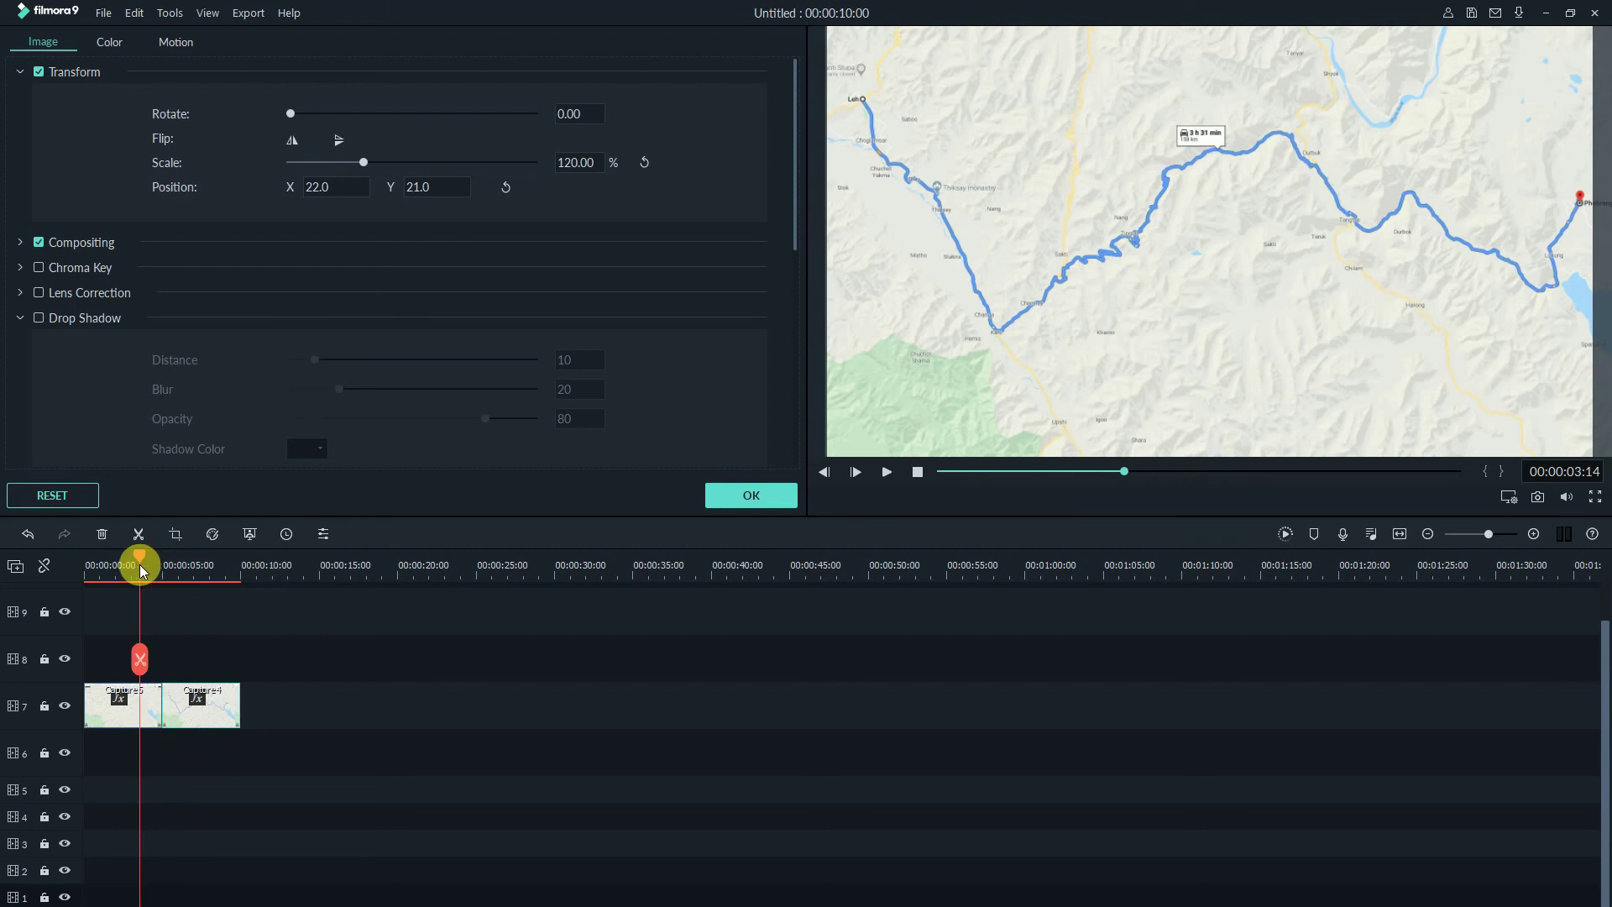
Step: Move Capture4 to about 25 s, extend Capture5 to about 22 s, and add Erase Slide between them
left_click_drag(216, 706, 541, 704)
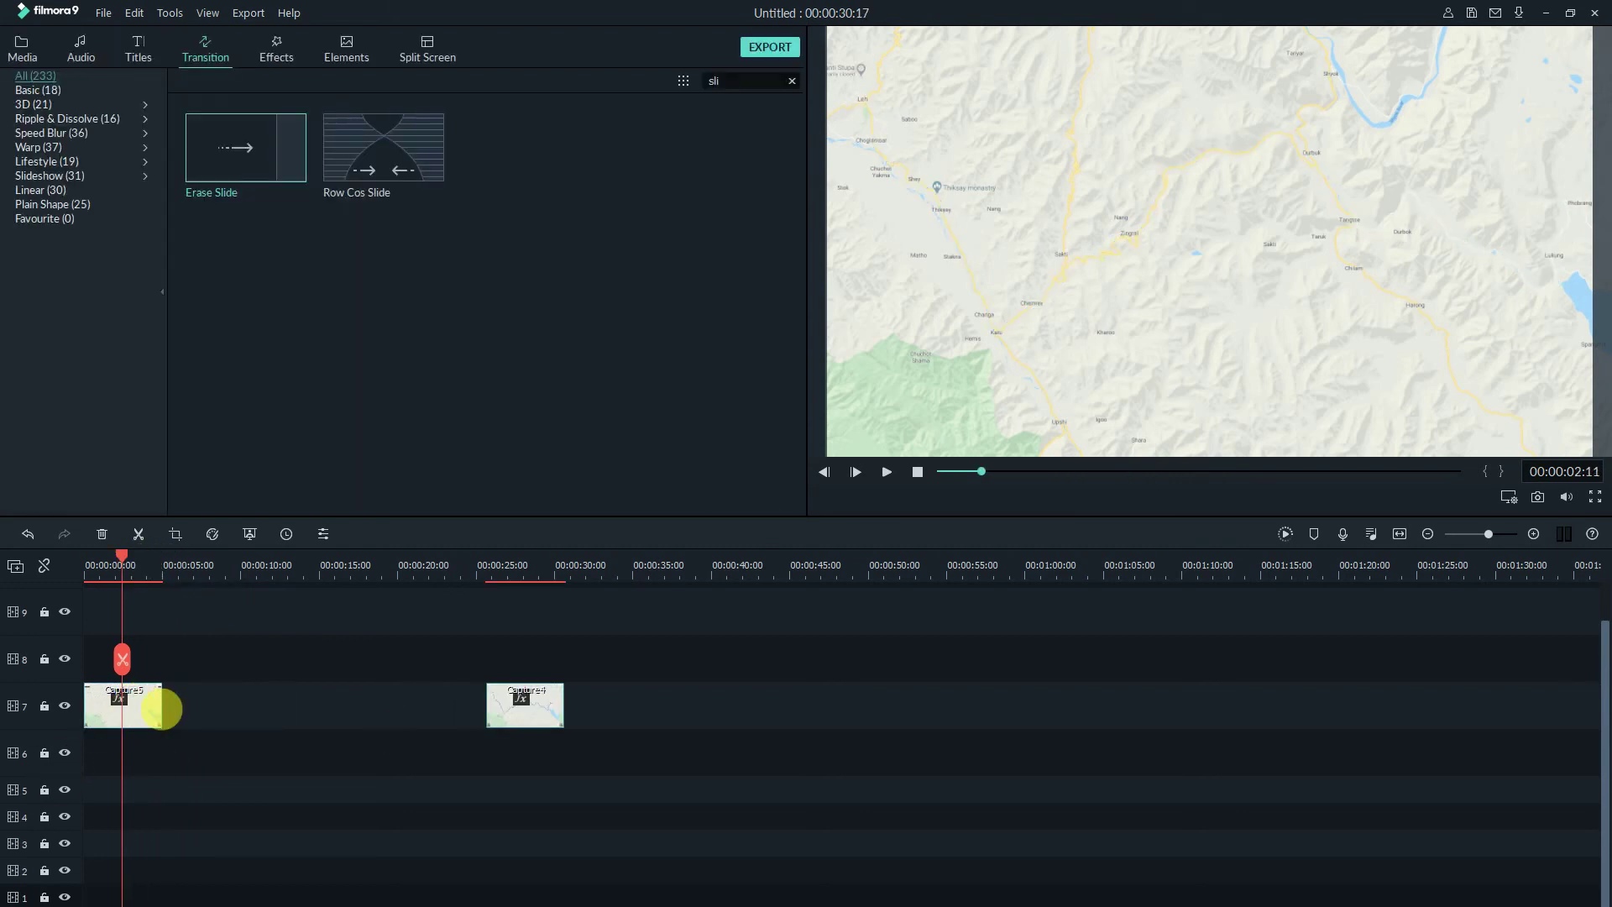
left_click_drag(170, 718, 741, 724)
left_click_drag(262, 195, 420, 683)
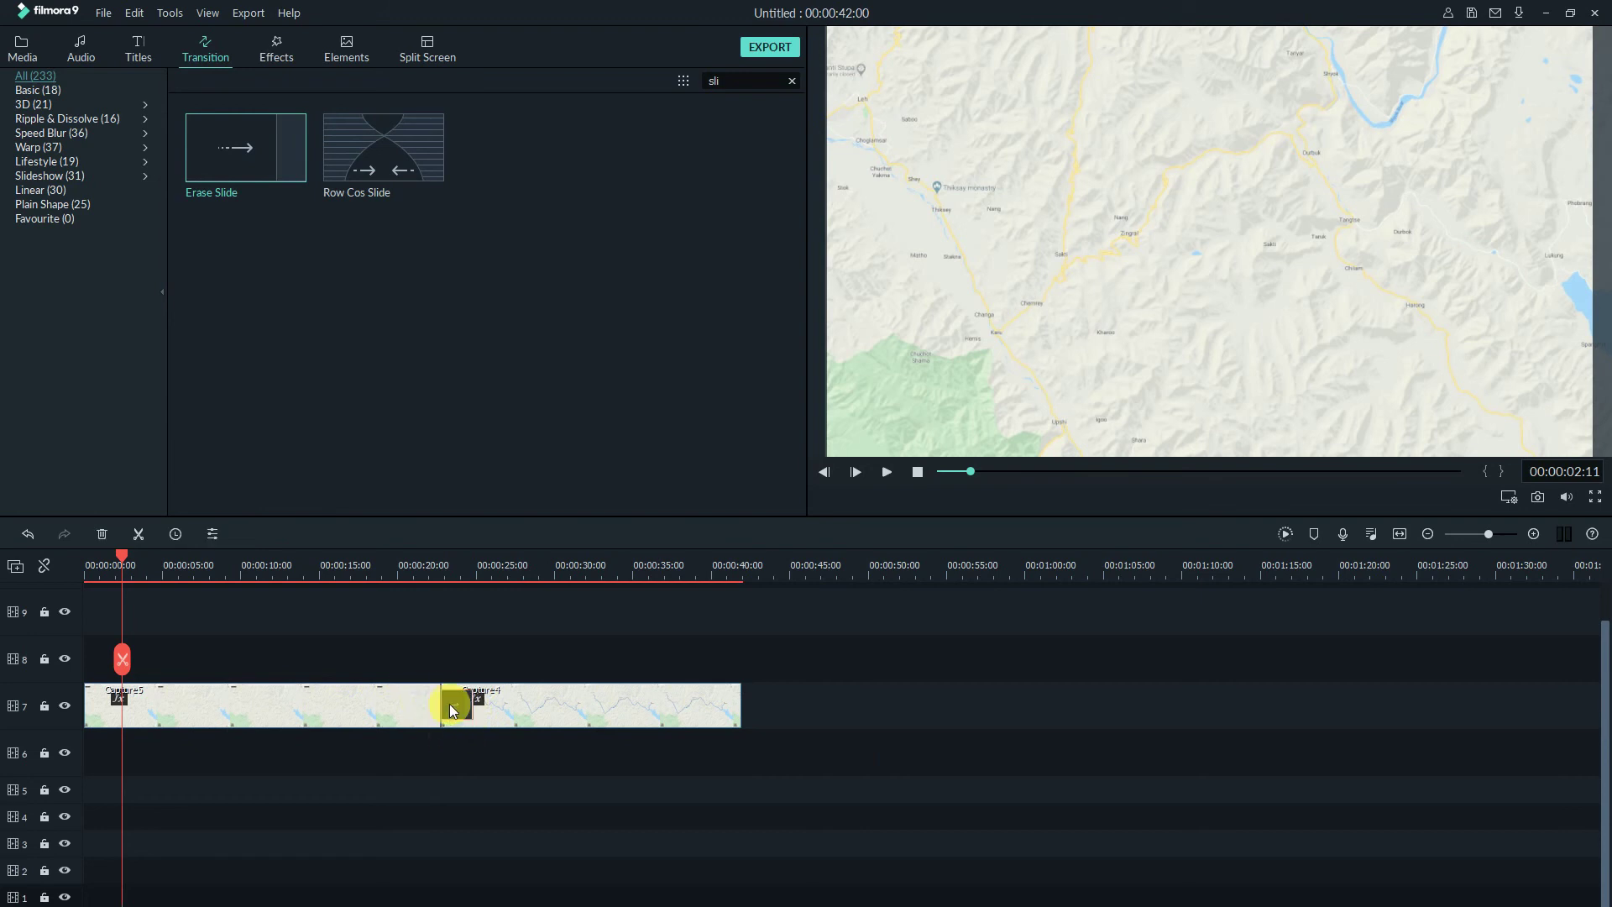
Step: Stretch the Erase Slide transition across most of both clips and scrub back to review it
left_click_drag(468, 714, 568, 718)
left_click_drag(704, 713, 698, 714)
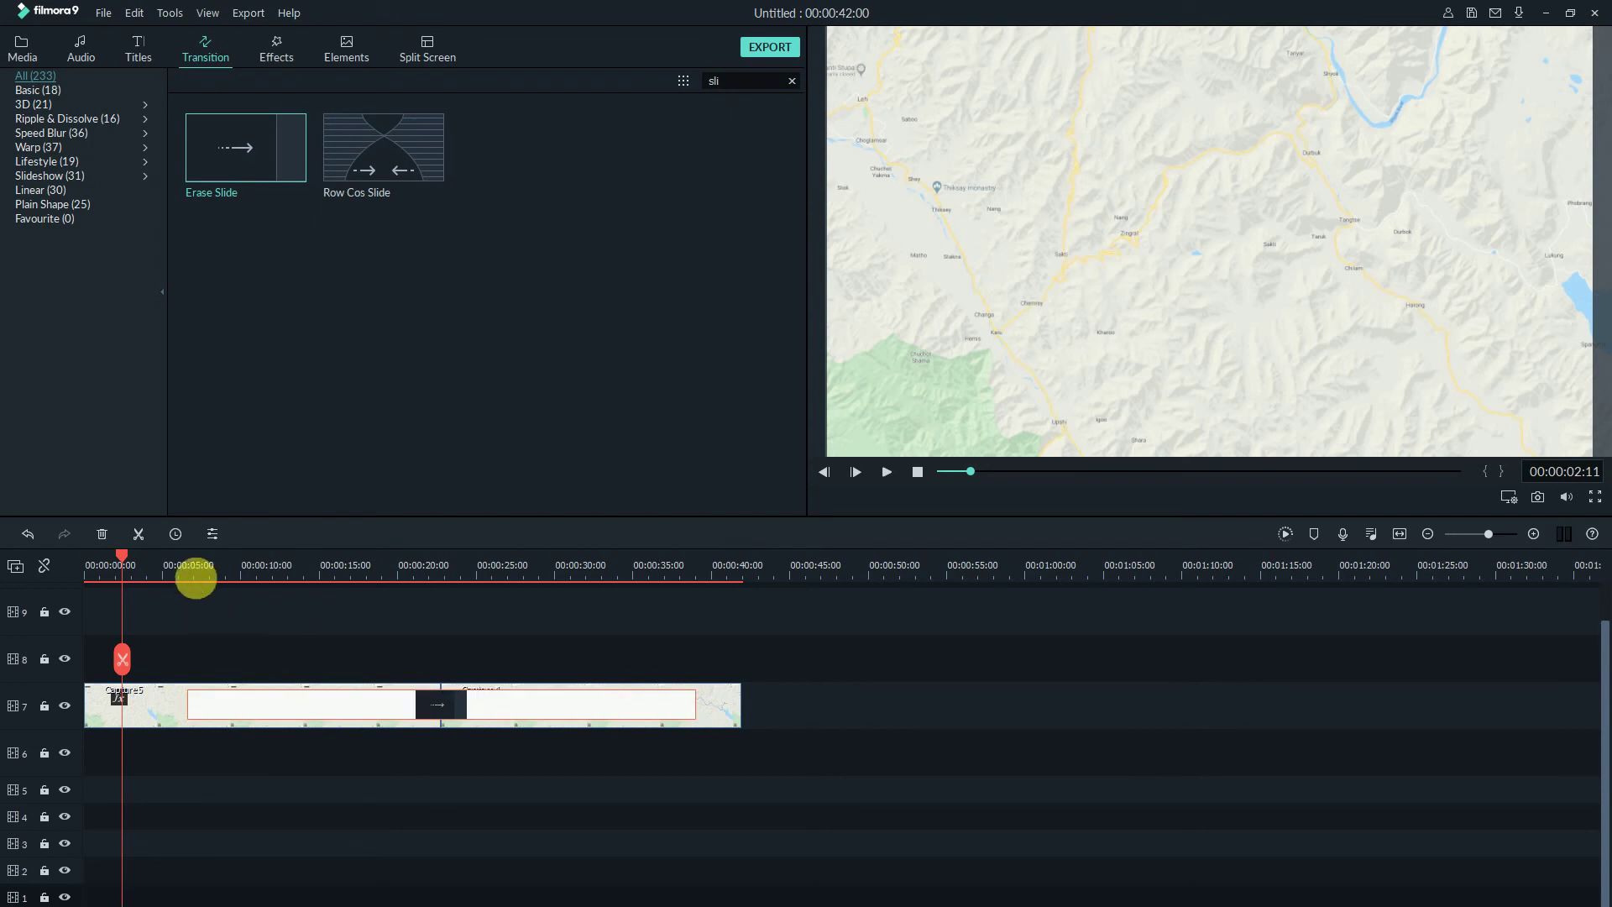
left_click_drag(195, 578, 334, 577)
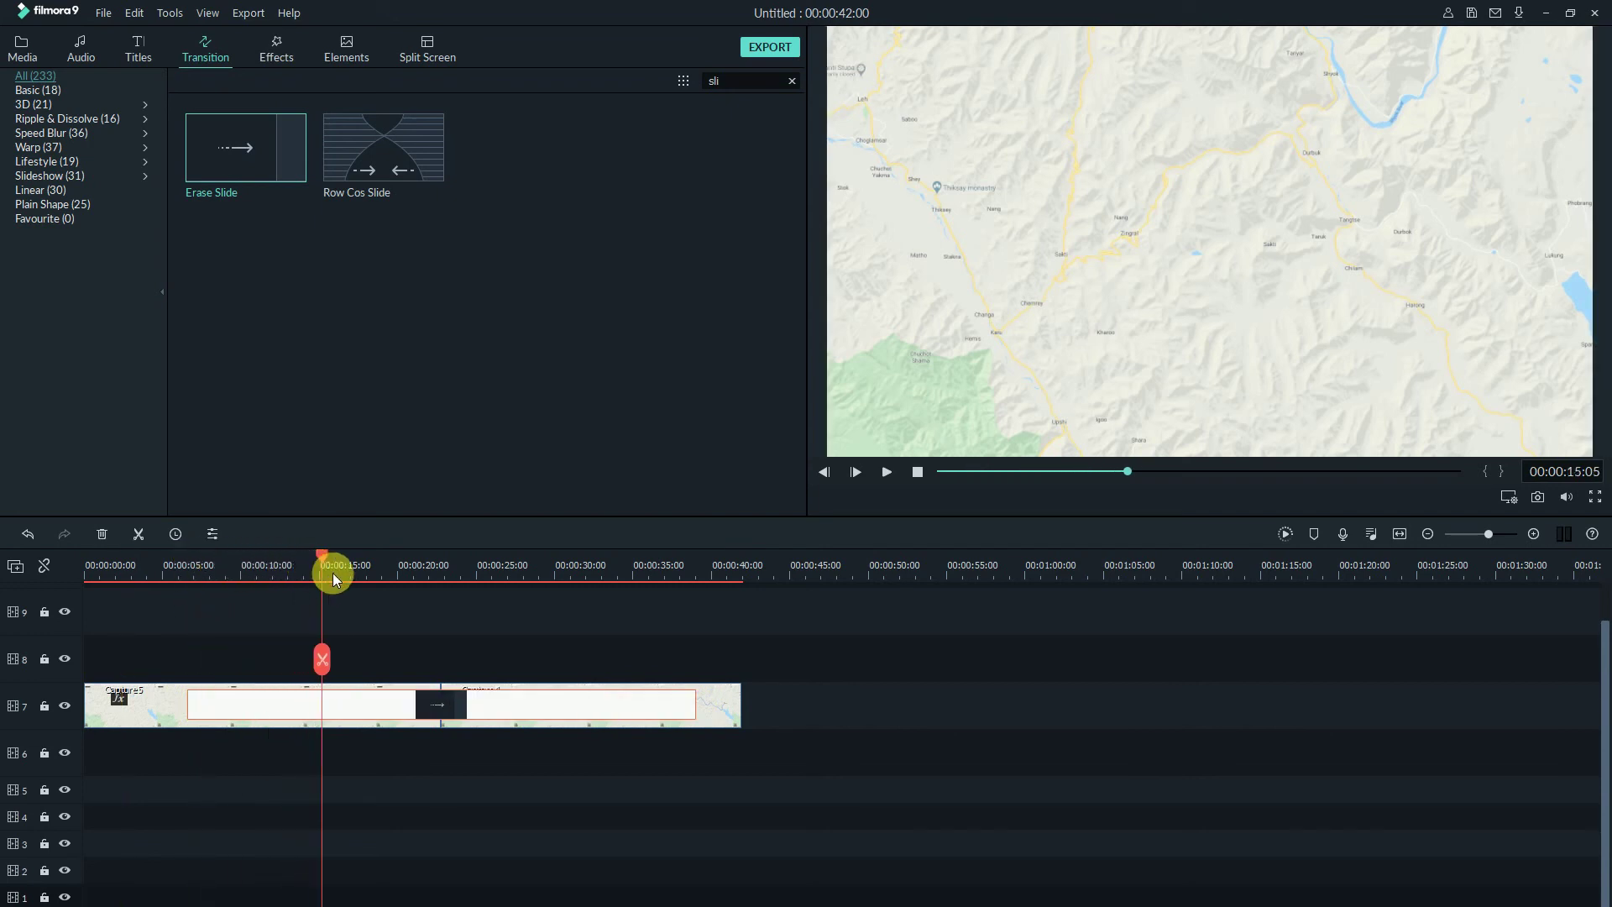
left_click_drag(333, 573, 299, 574)
Step: Play the route reveal preview, stop it, then play it again
key("space")
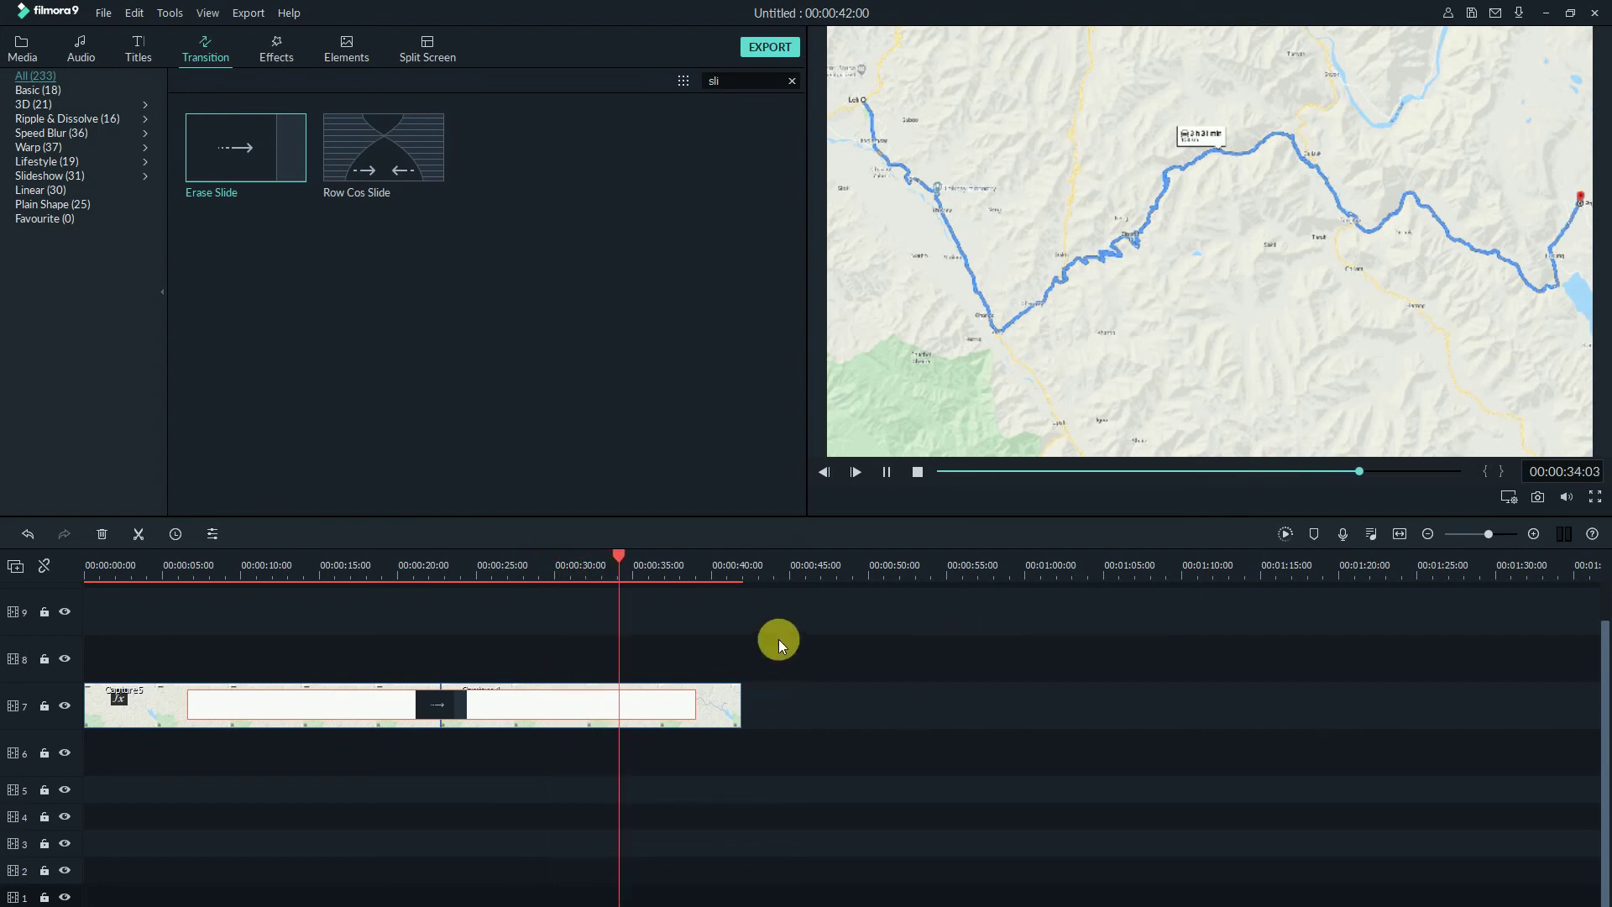
key("space")
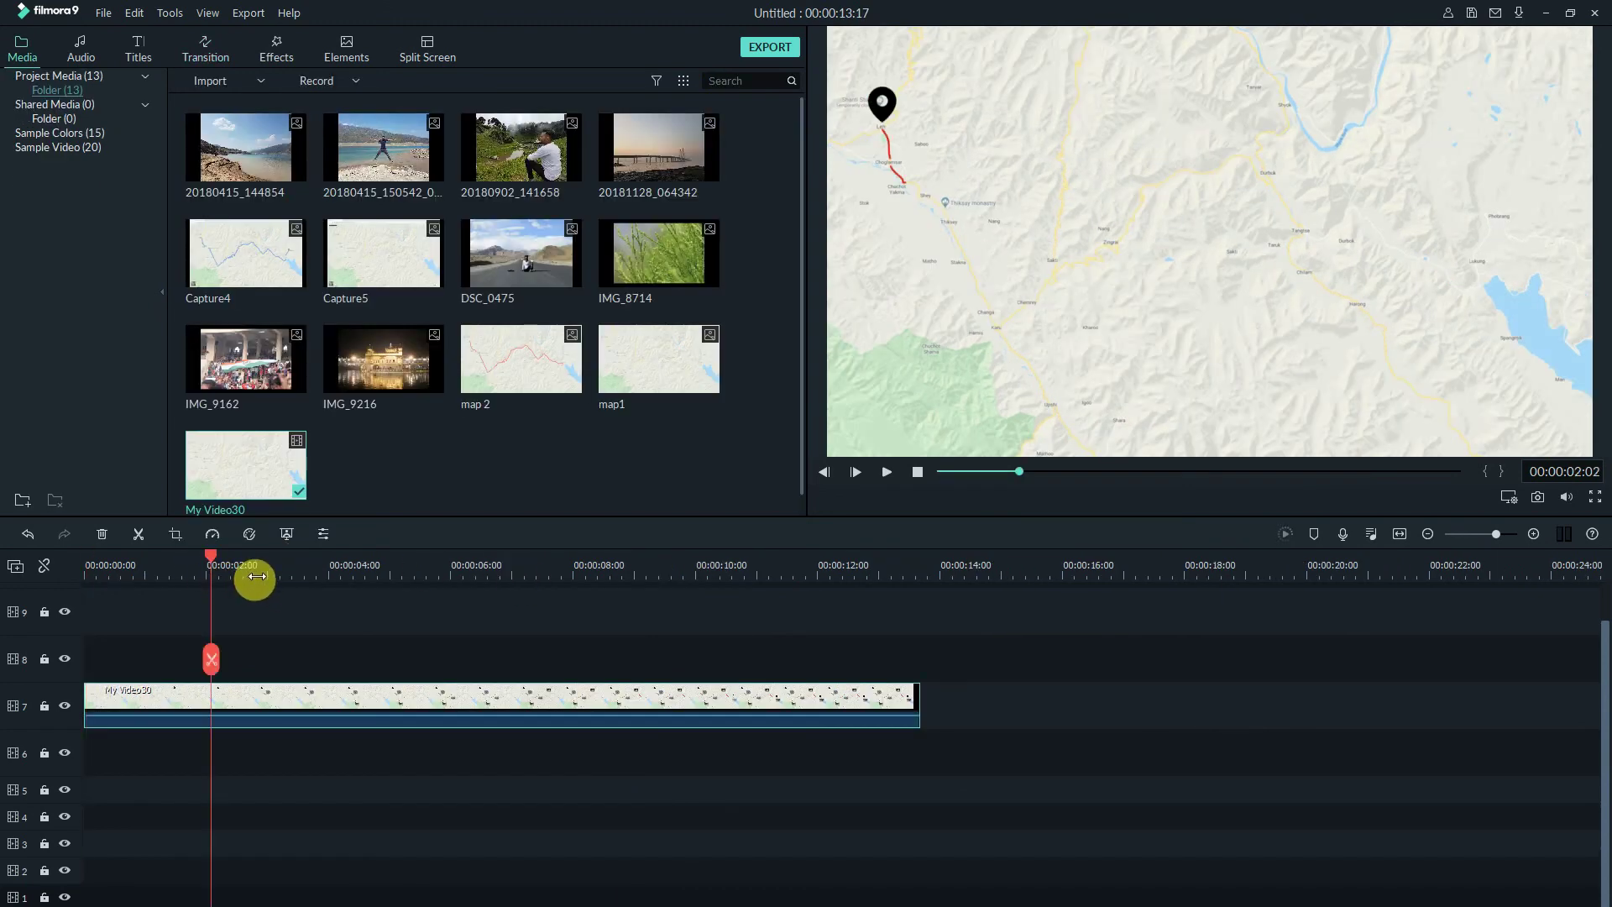
key("space")
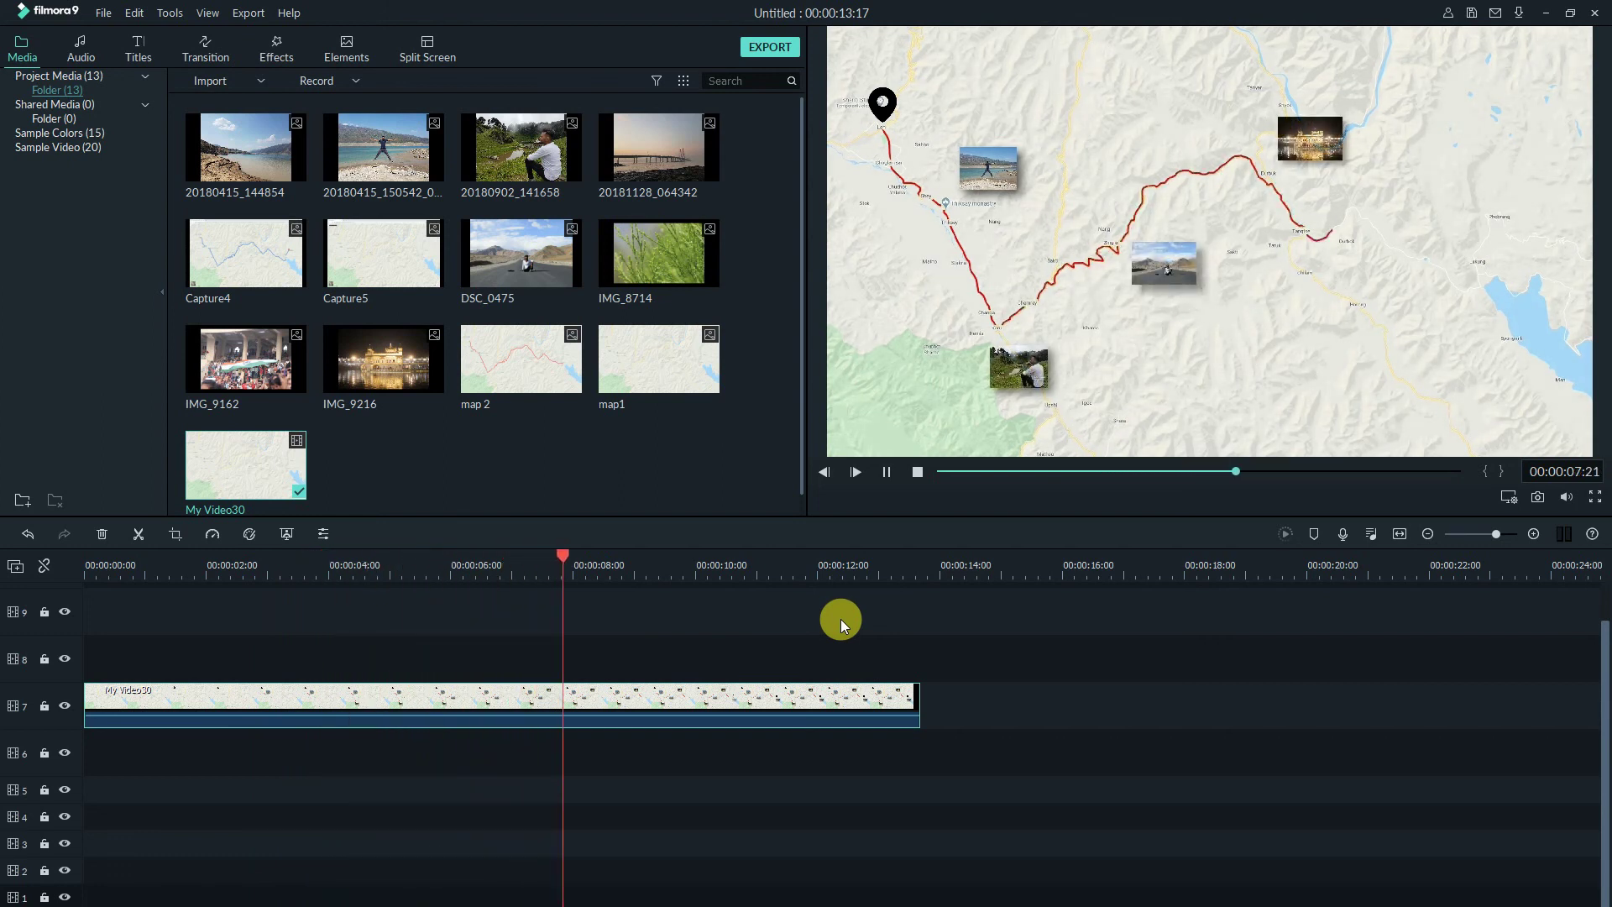
Step: Pause playback and split the My Video30 clip at 00:00:06:16
key("space")
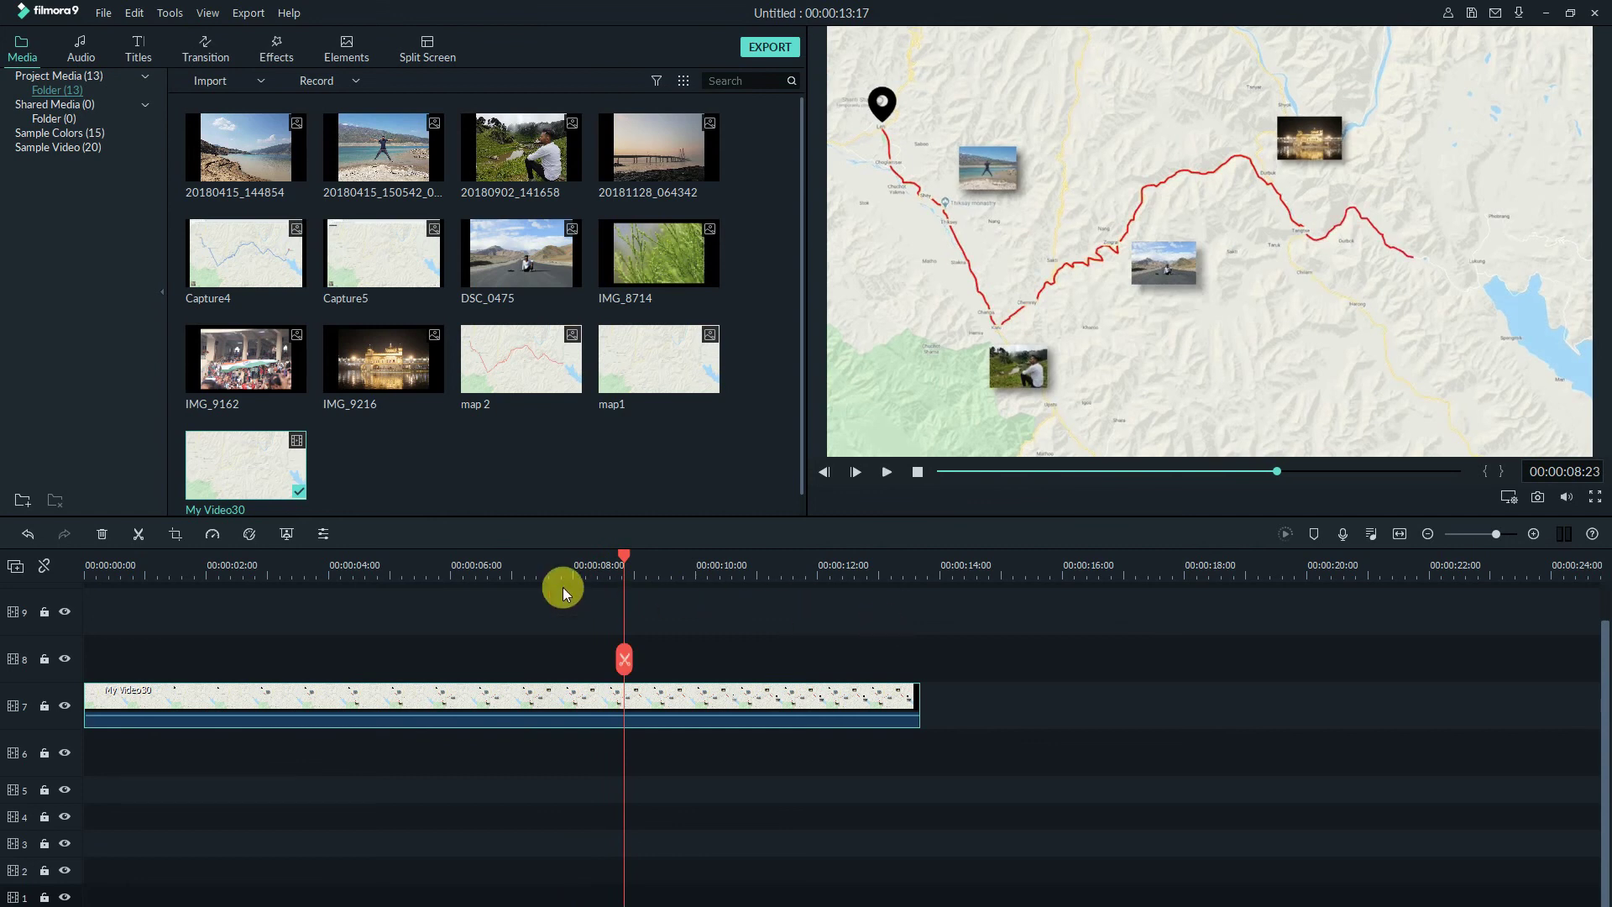
mouse_move(628, 561)
left_mouse_down()
mouse_move(452, 565)
mouse_move(921, 581)
left_mouse_up()
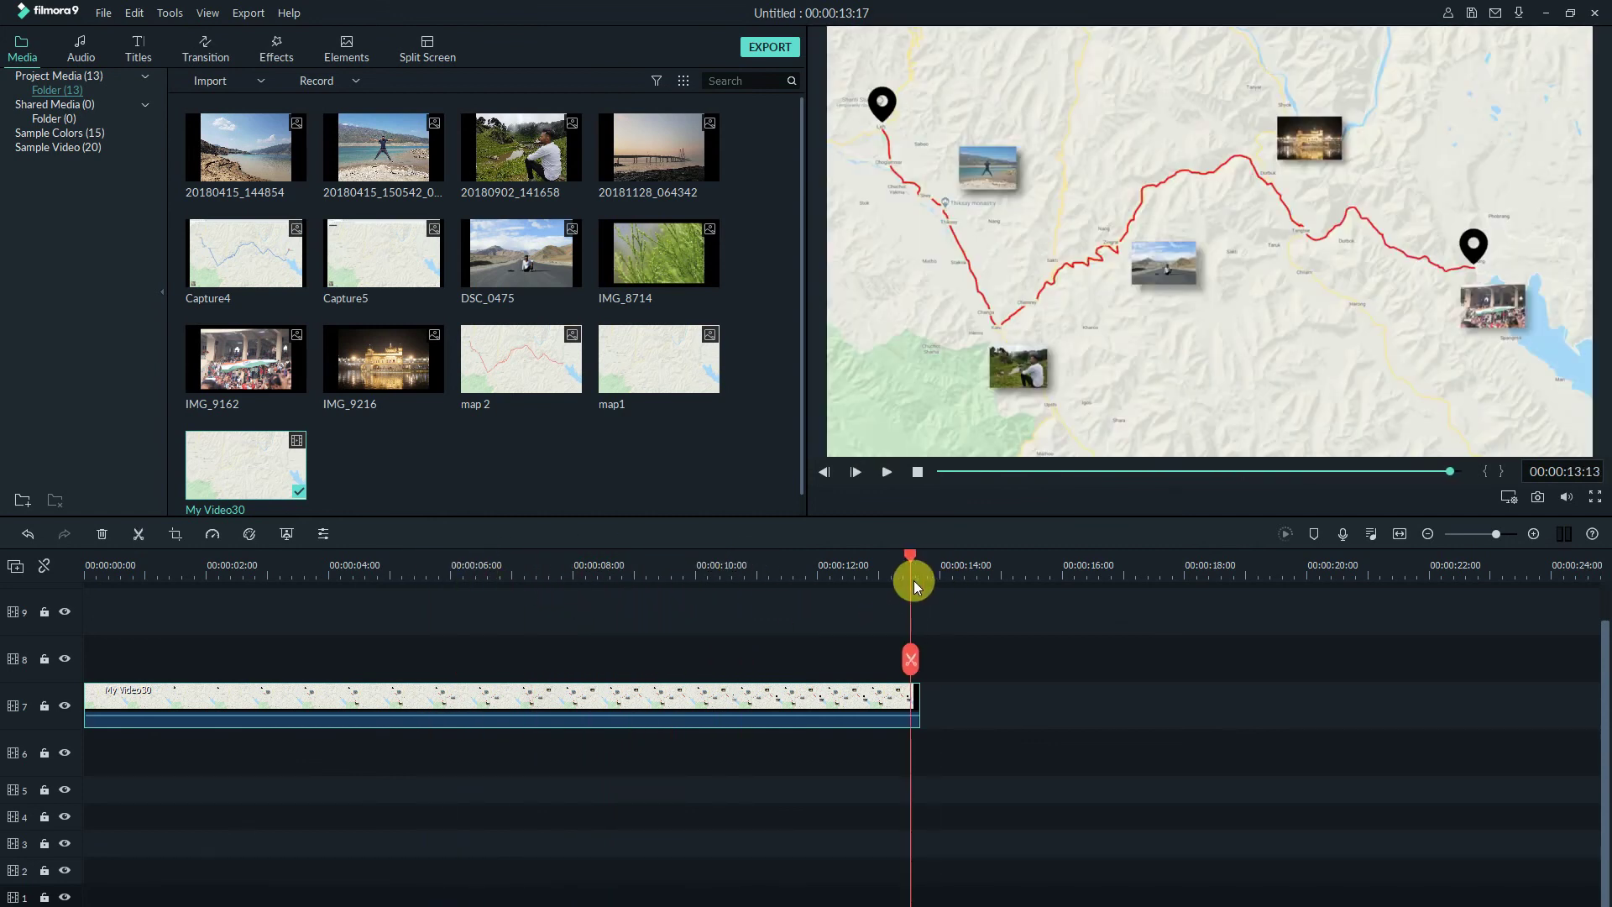
mouse_move(920, 581)
left_mouse_down()
mouse_move(442, 566)
mouse_move(493, 566)
left_mouse_up()
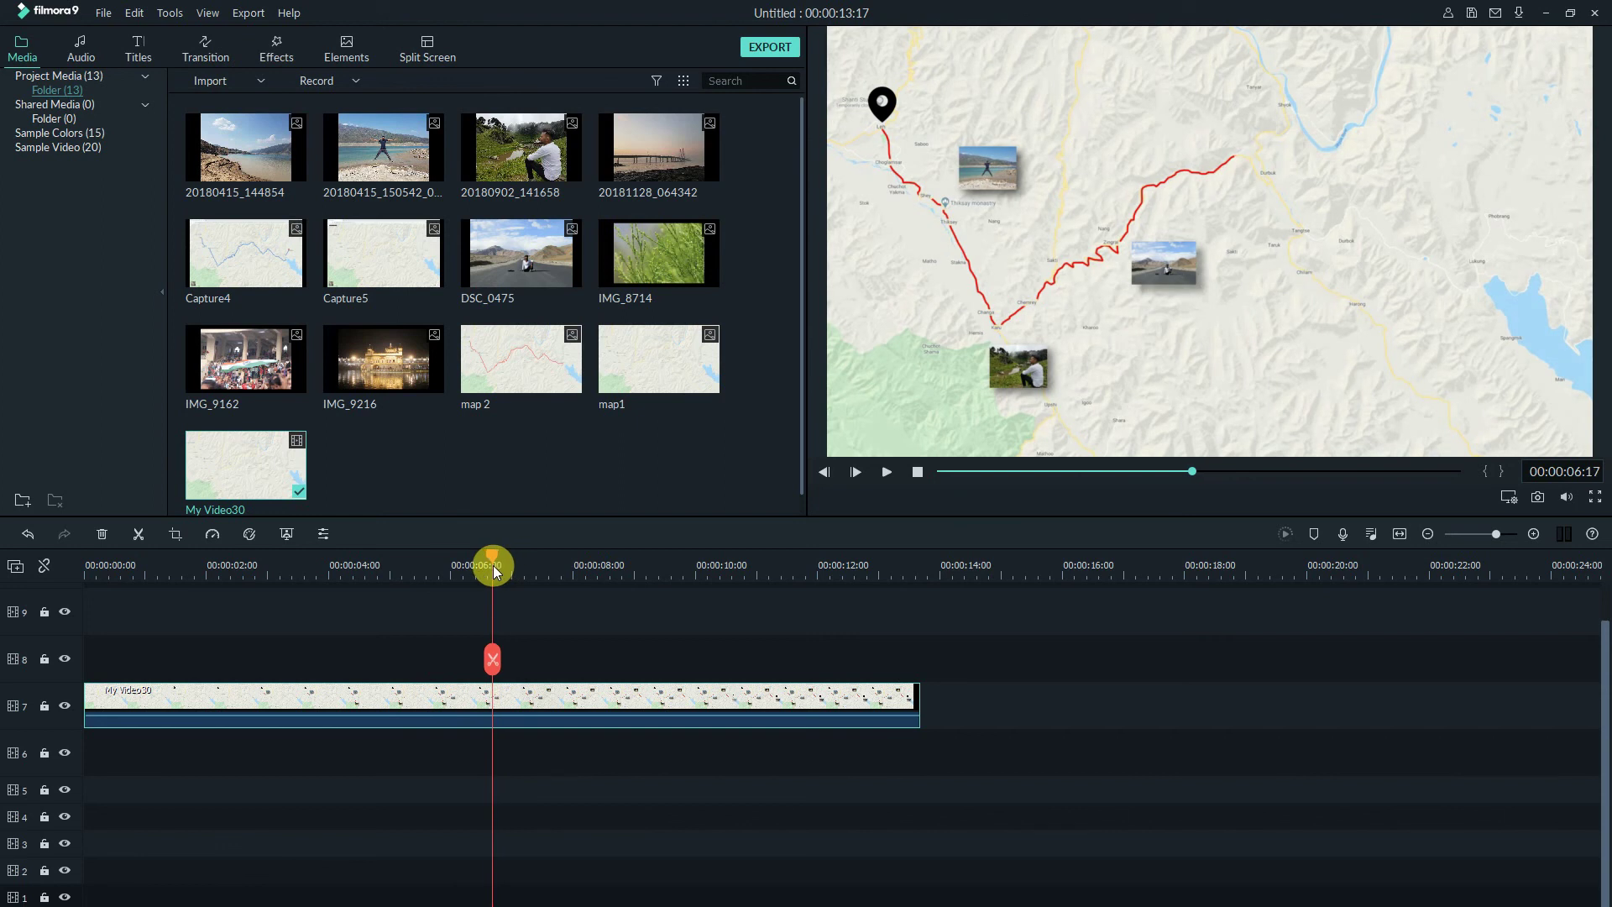
left_click_drag(496, 566, 493, 567)
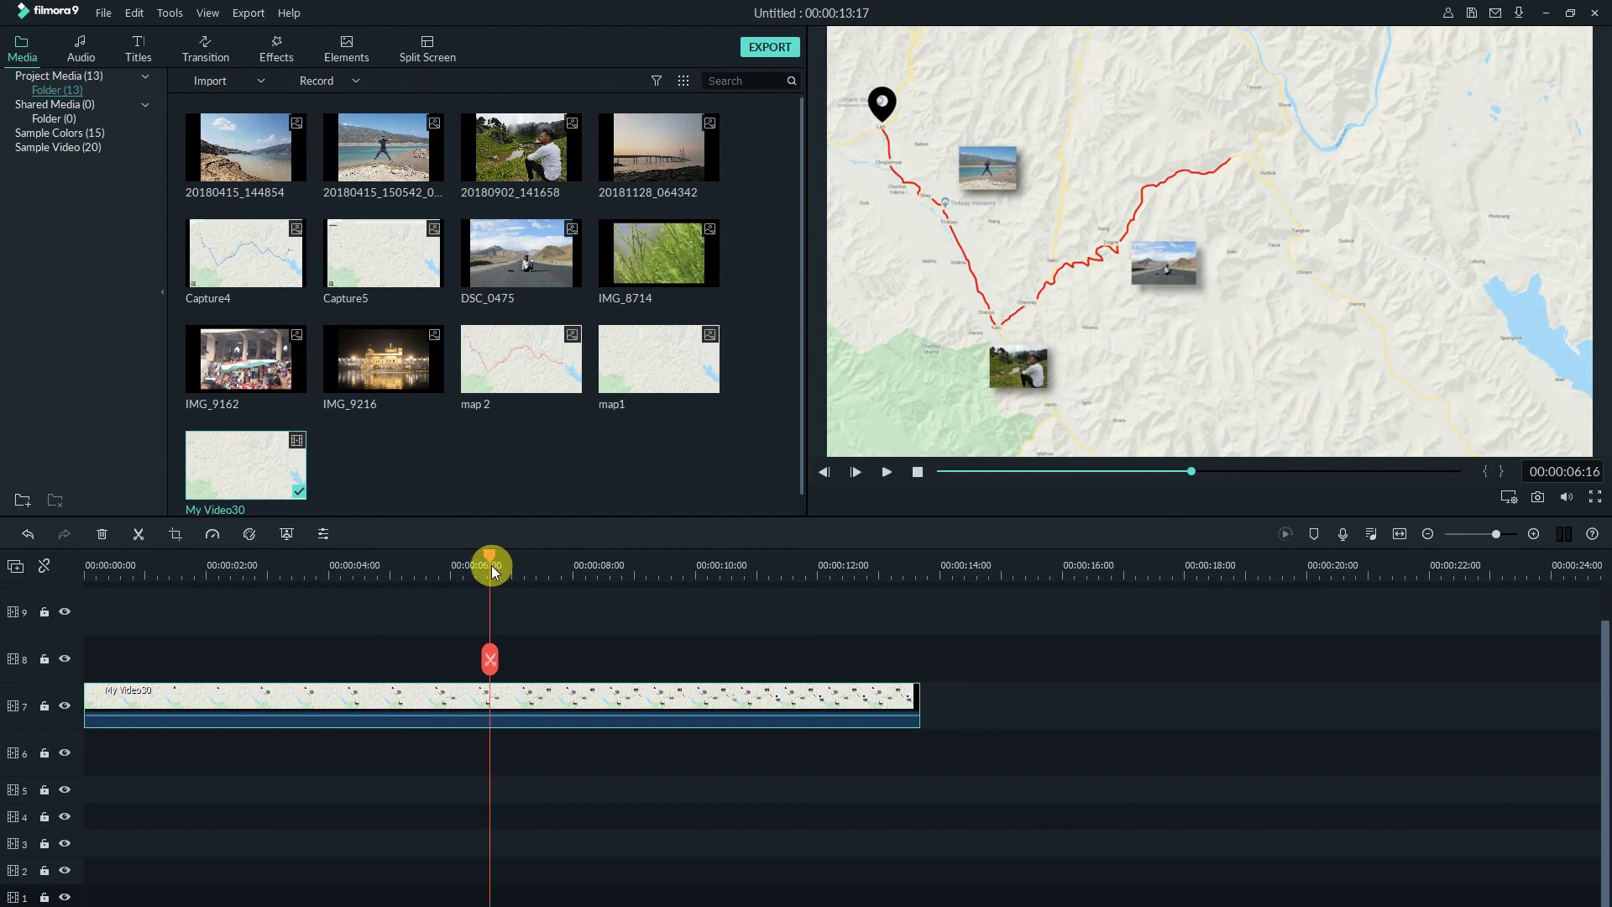
left_click(497, 663)
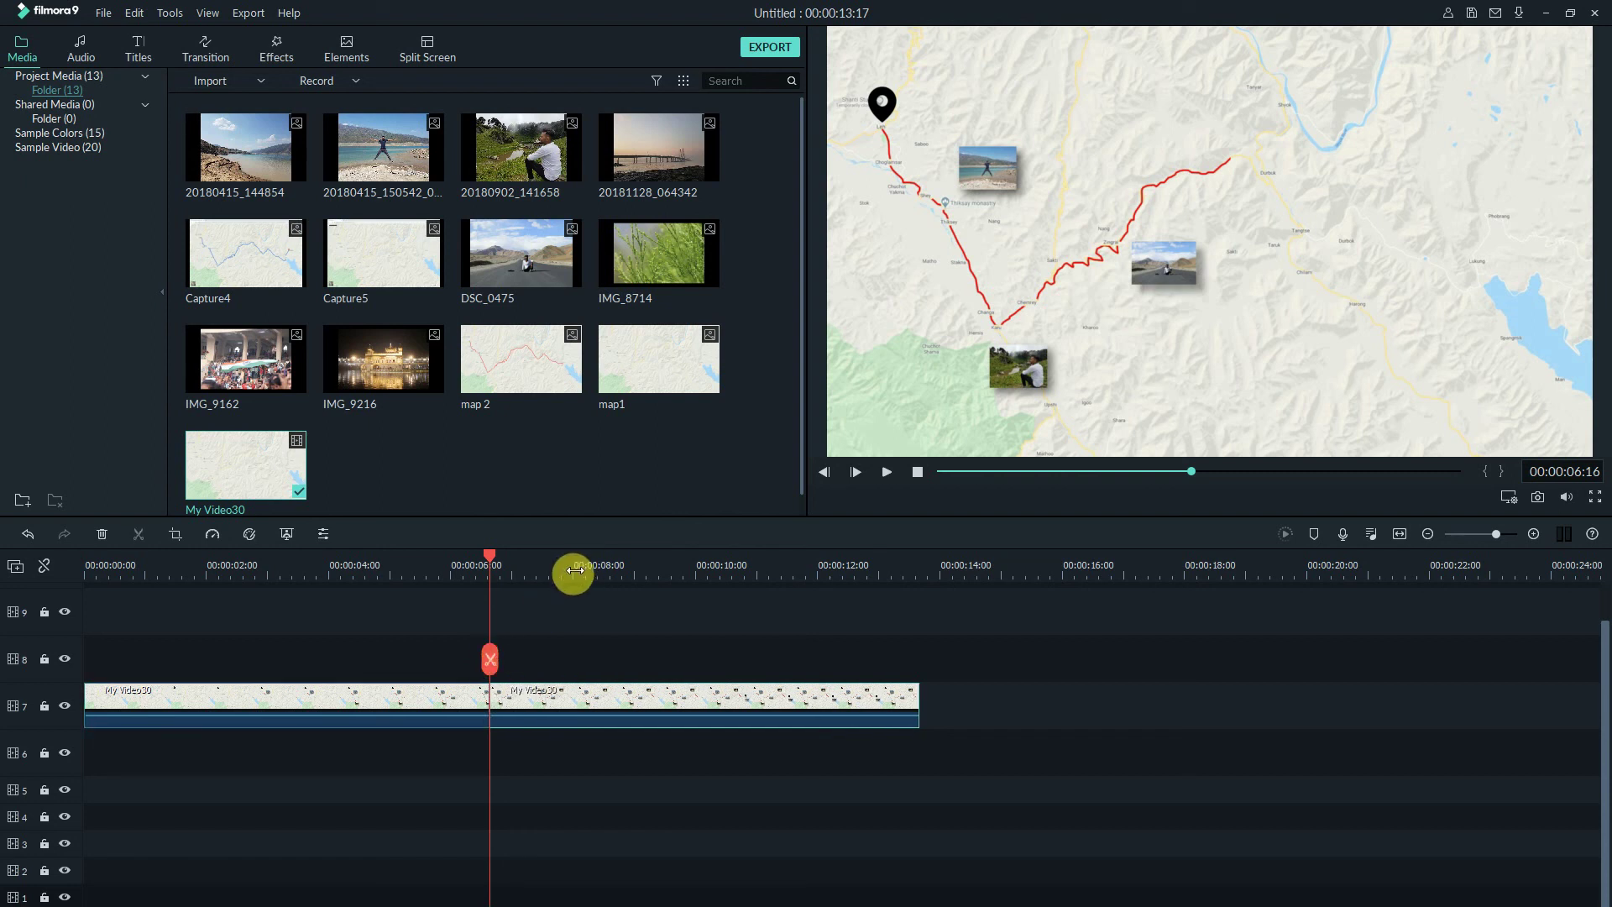
Step: Give the first clip a 16:9 Pan & Zoom with a 1203 x 677 start frame near the start pin
left_click_drag(489, 558, 225, 558)
left_click(308, 724)
left_click(312, 693)
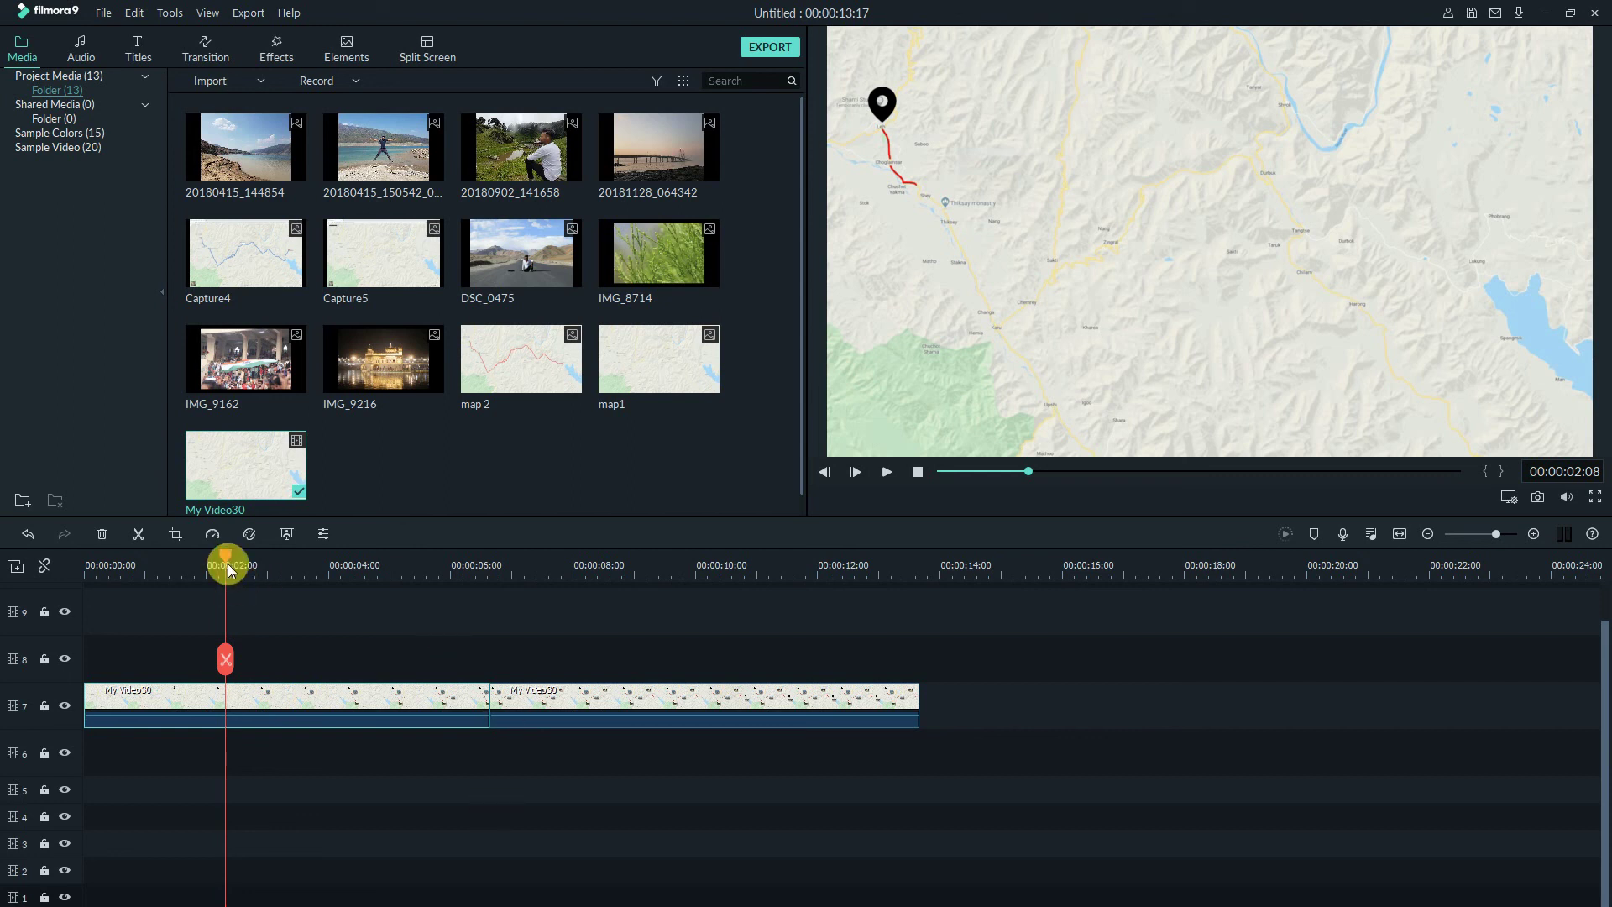
left_click(175, 536)
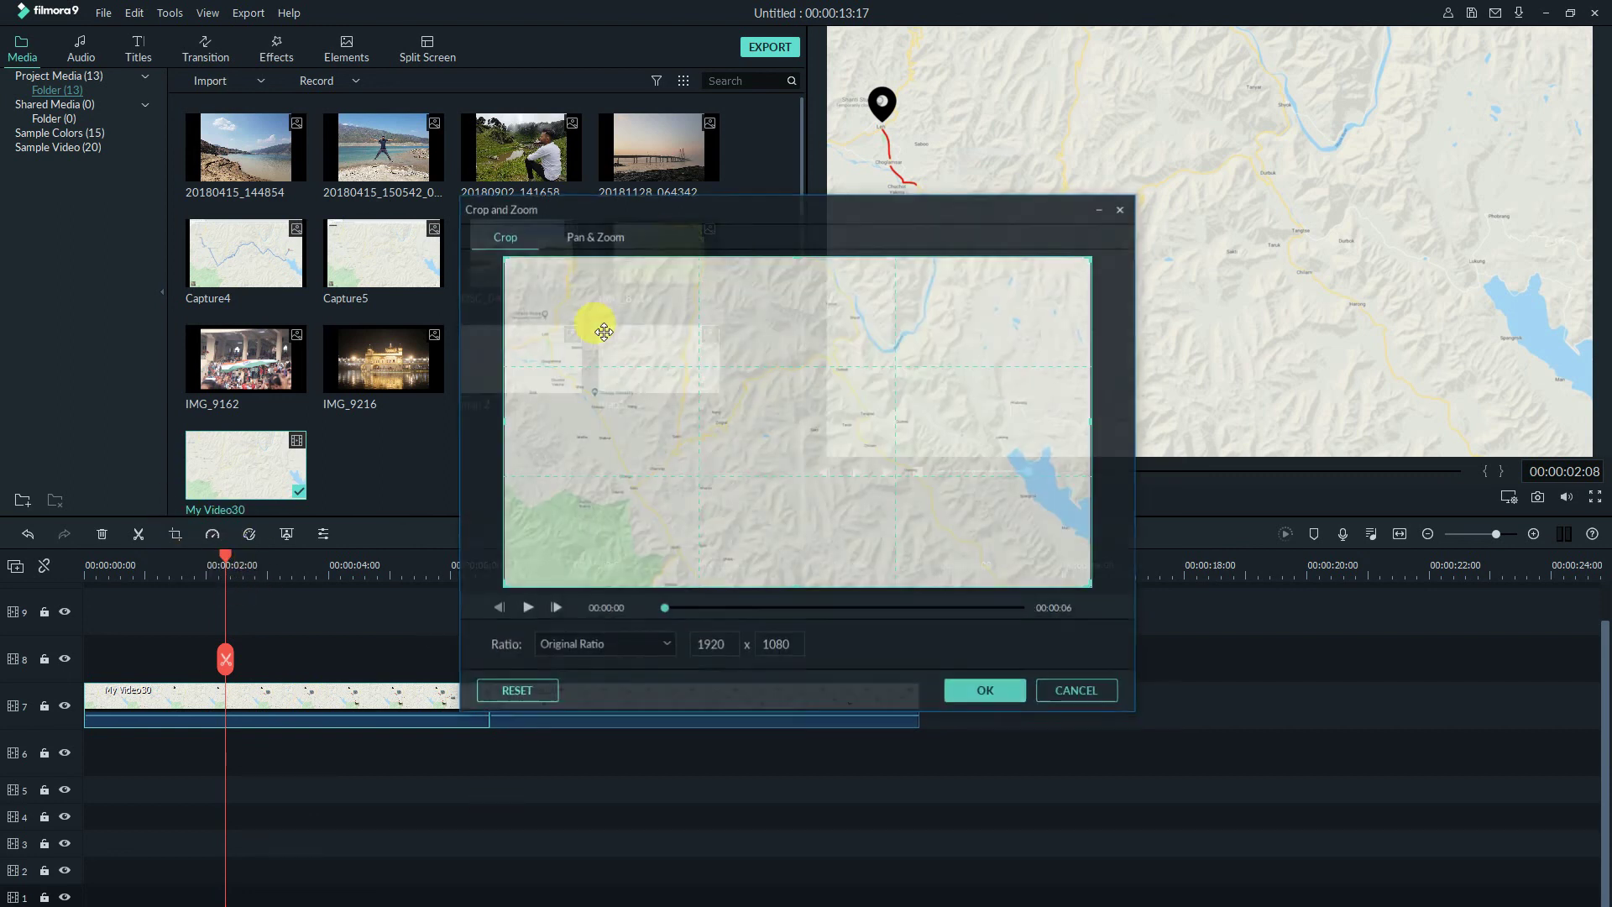
left_click(602, 238)
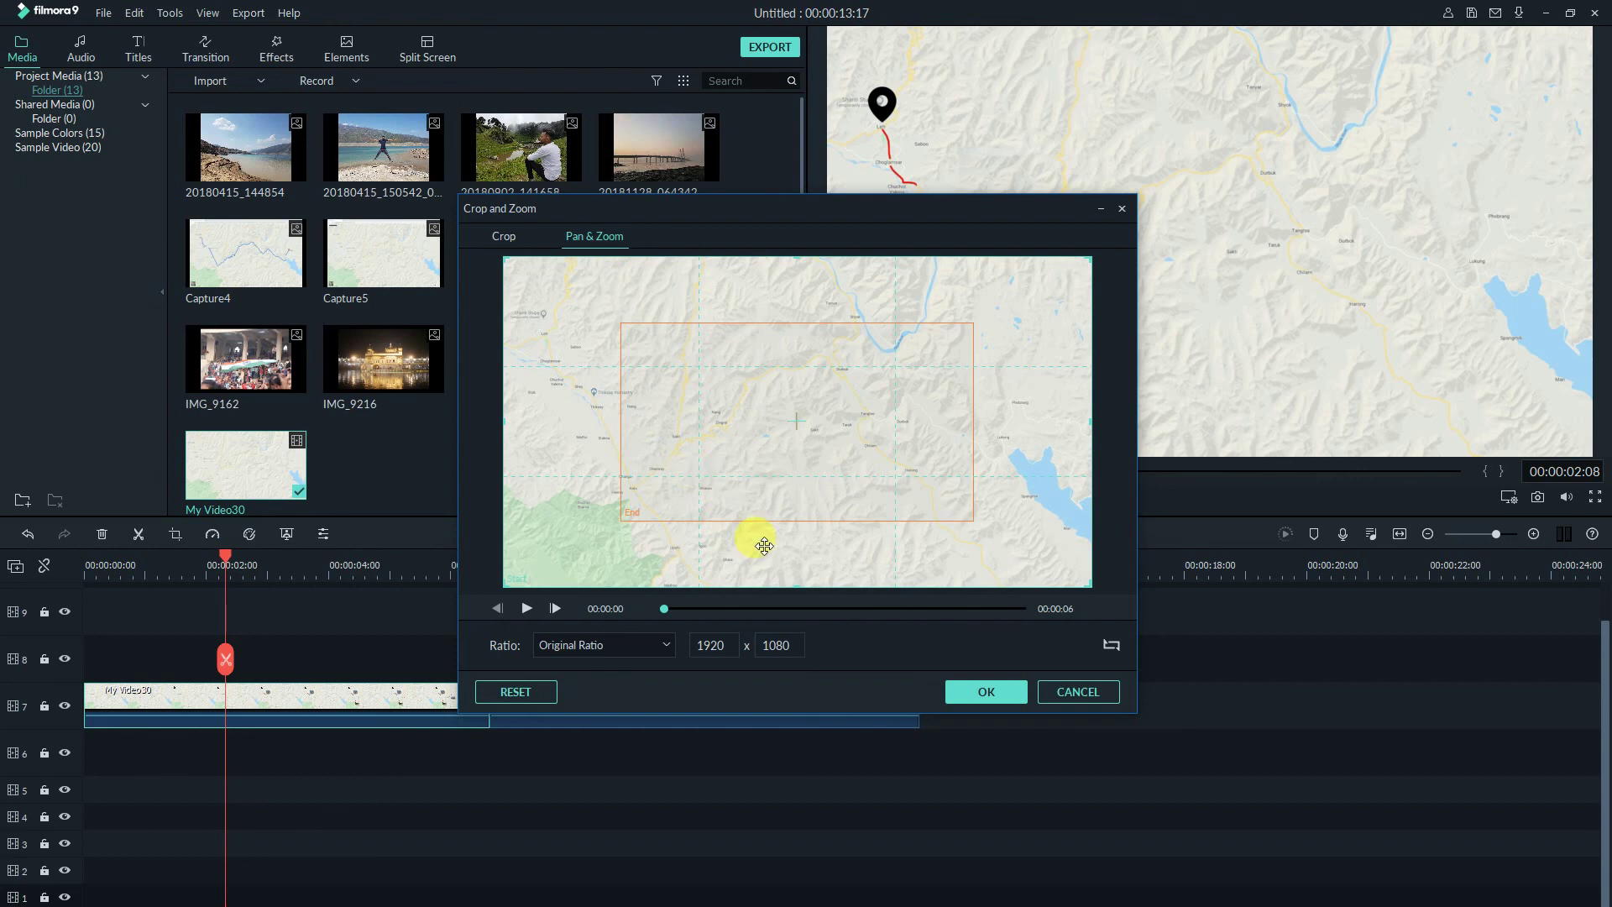
left_click(624, 650)
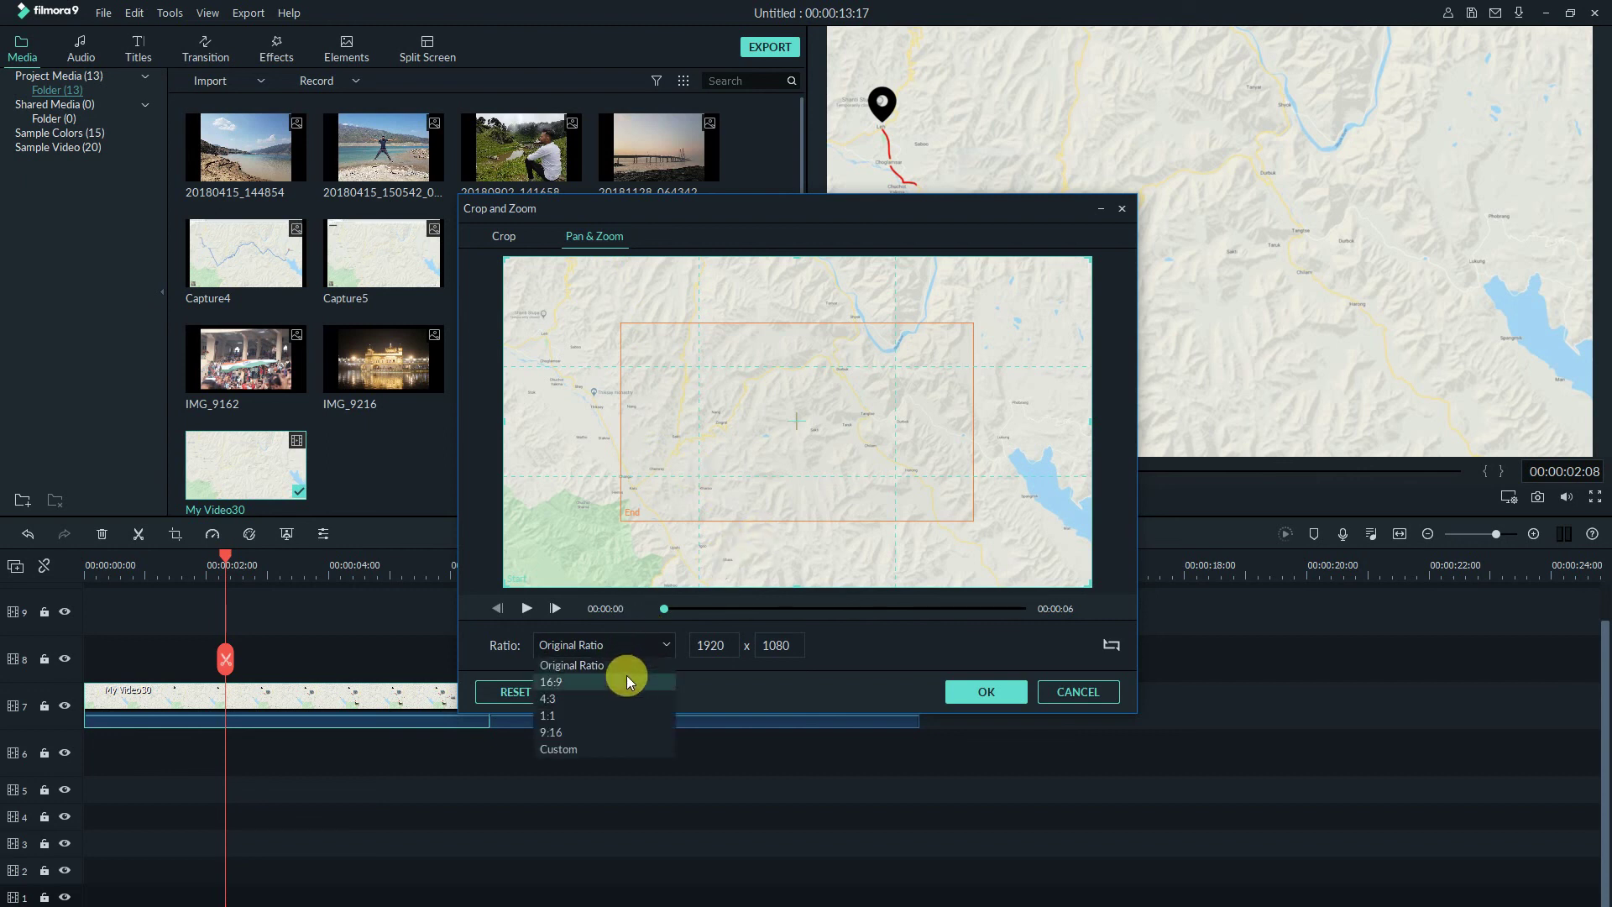
left_click(627, 682)
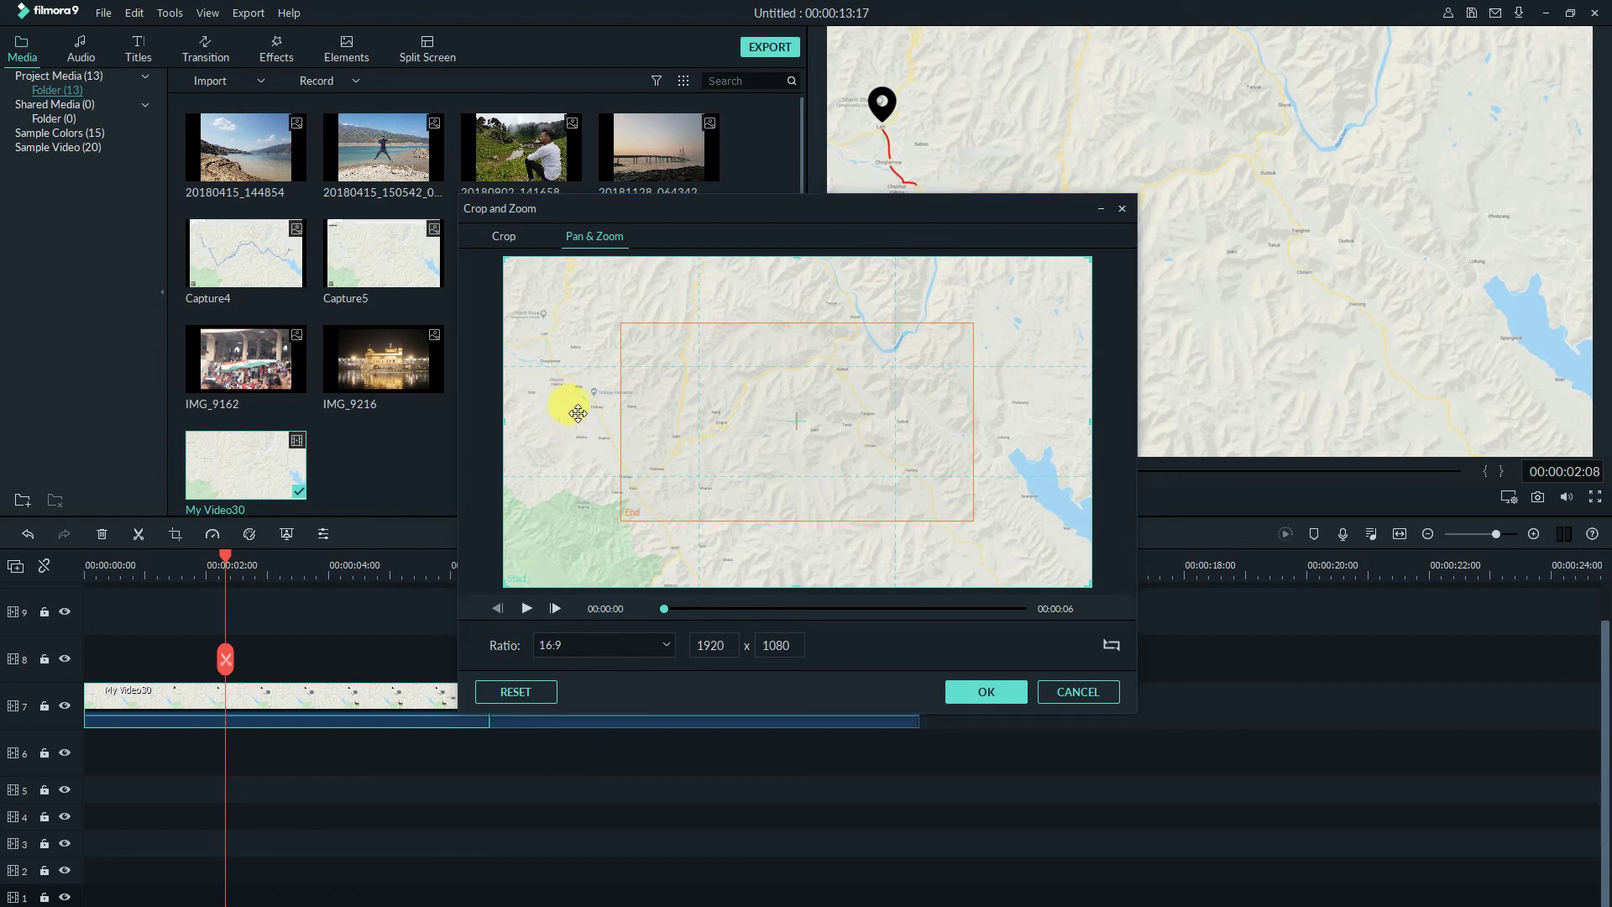
mouse_move(1091, 586)
left_mouse_down()
mouse_move(970, 491)
mouse_move(857, 439)
left_mouse_up()
left_click_drag(856, 436, 832, 436)
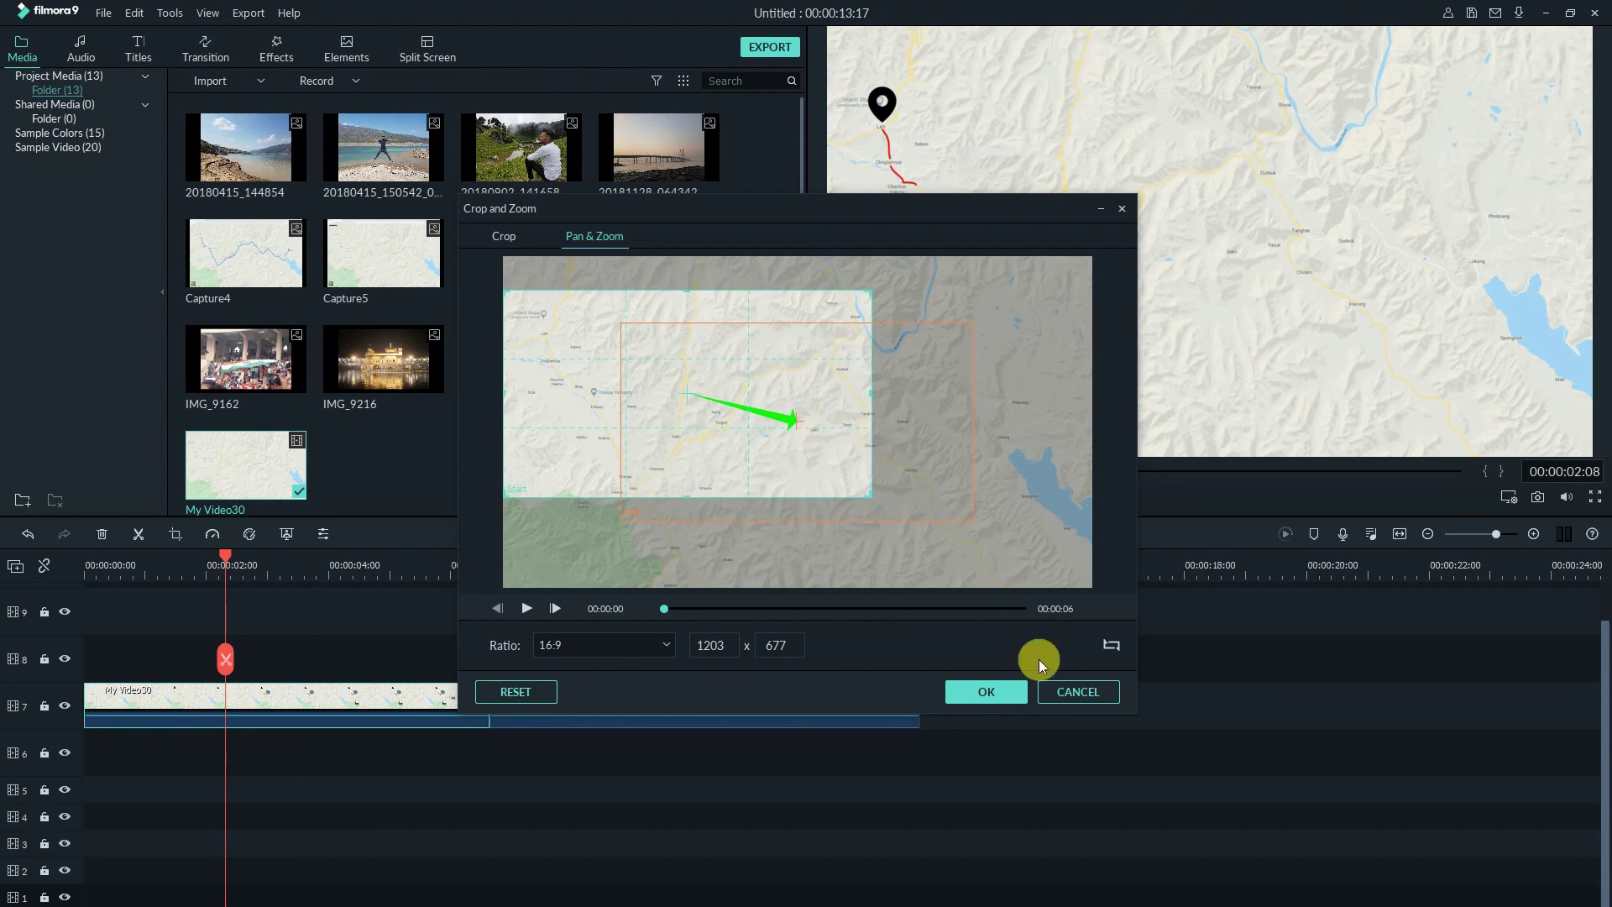
left_click(984, 696)
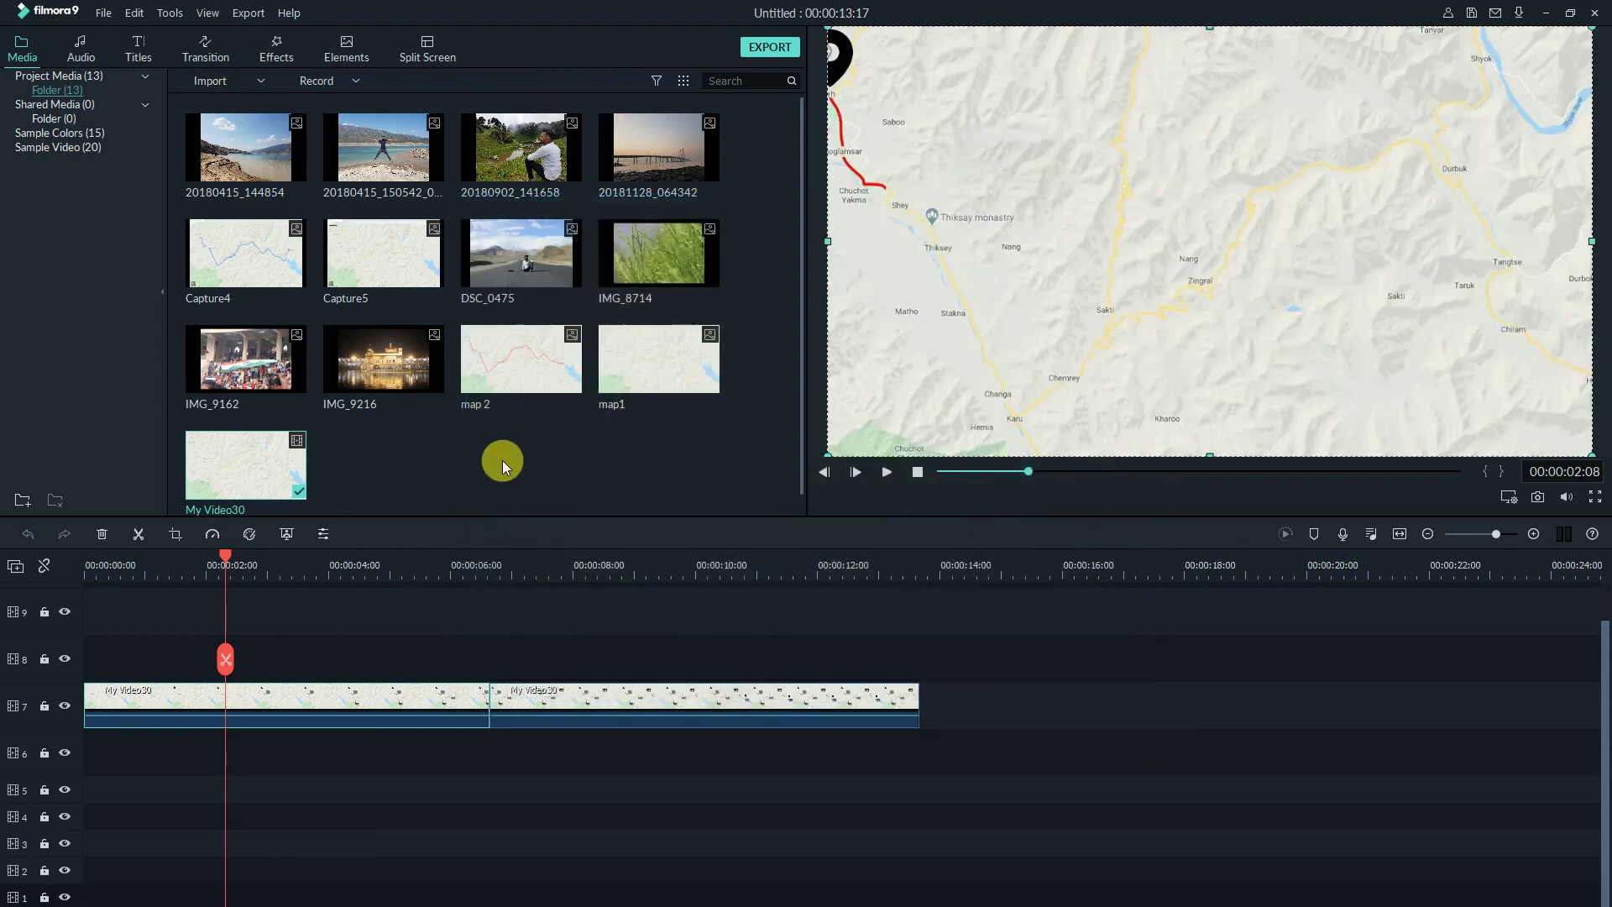
left_click_drag(225, 558, 87, 558)
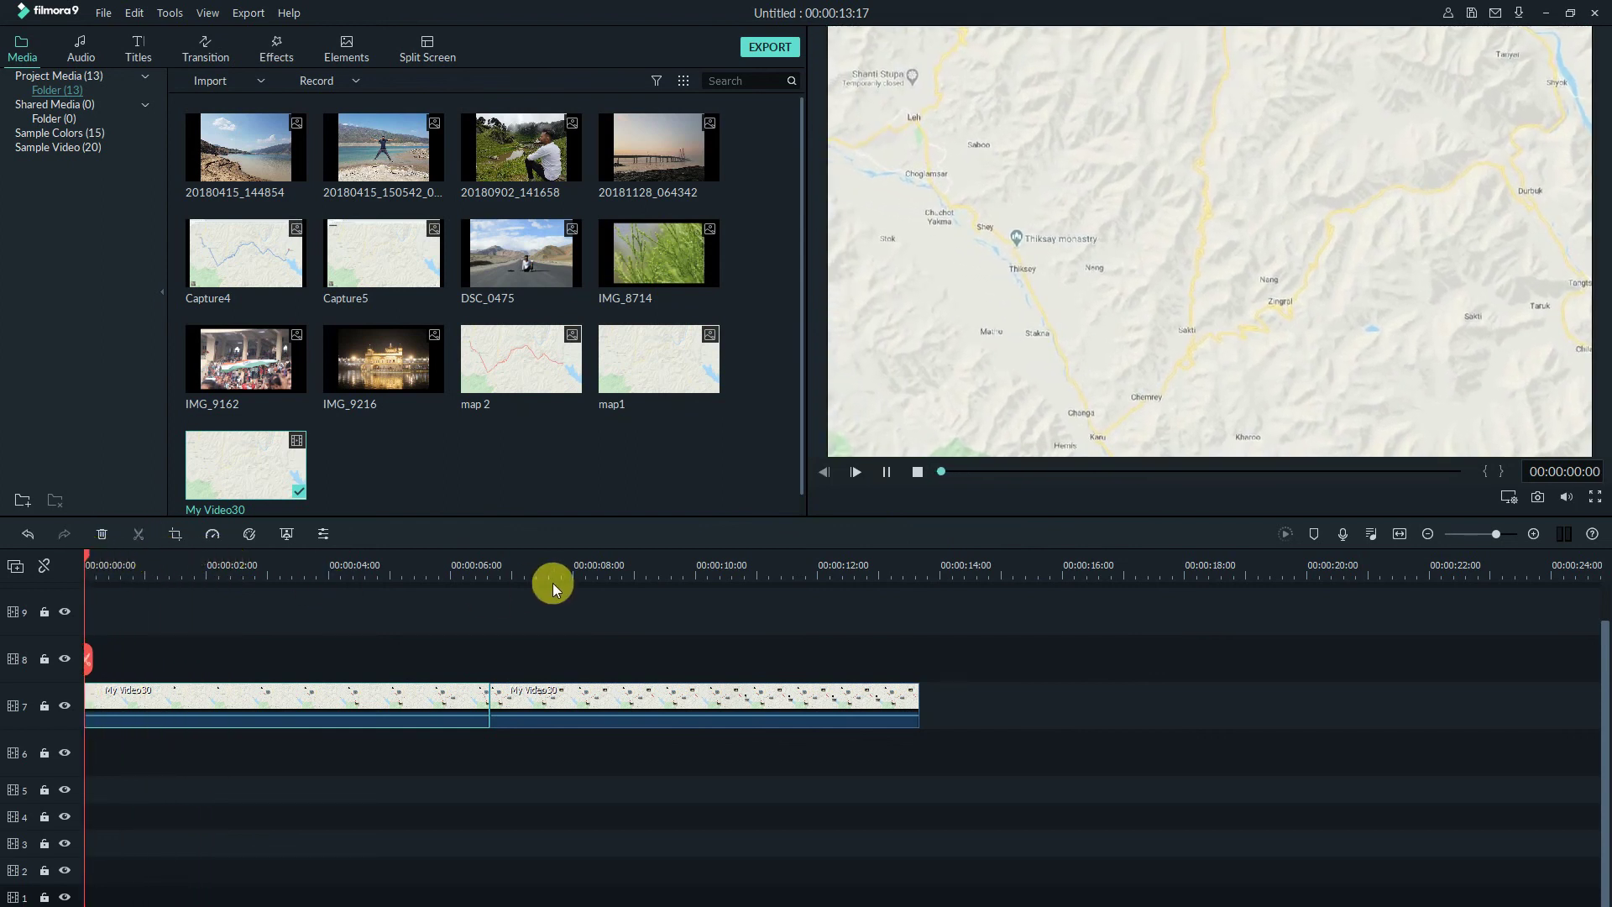
key("space")
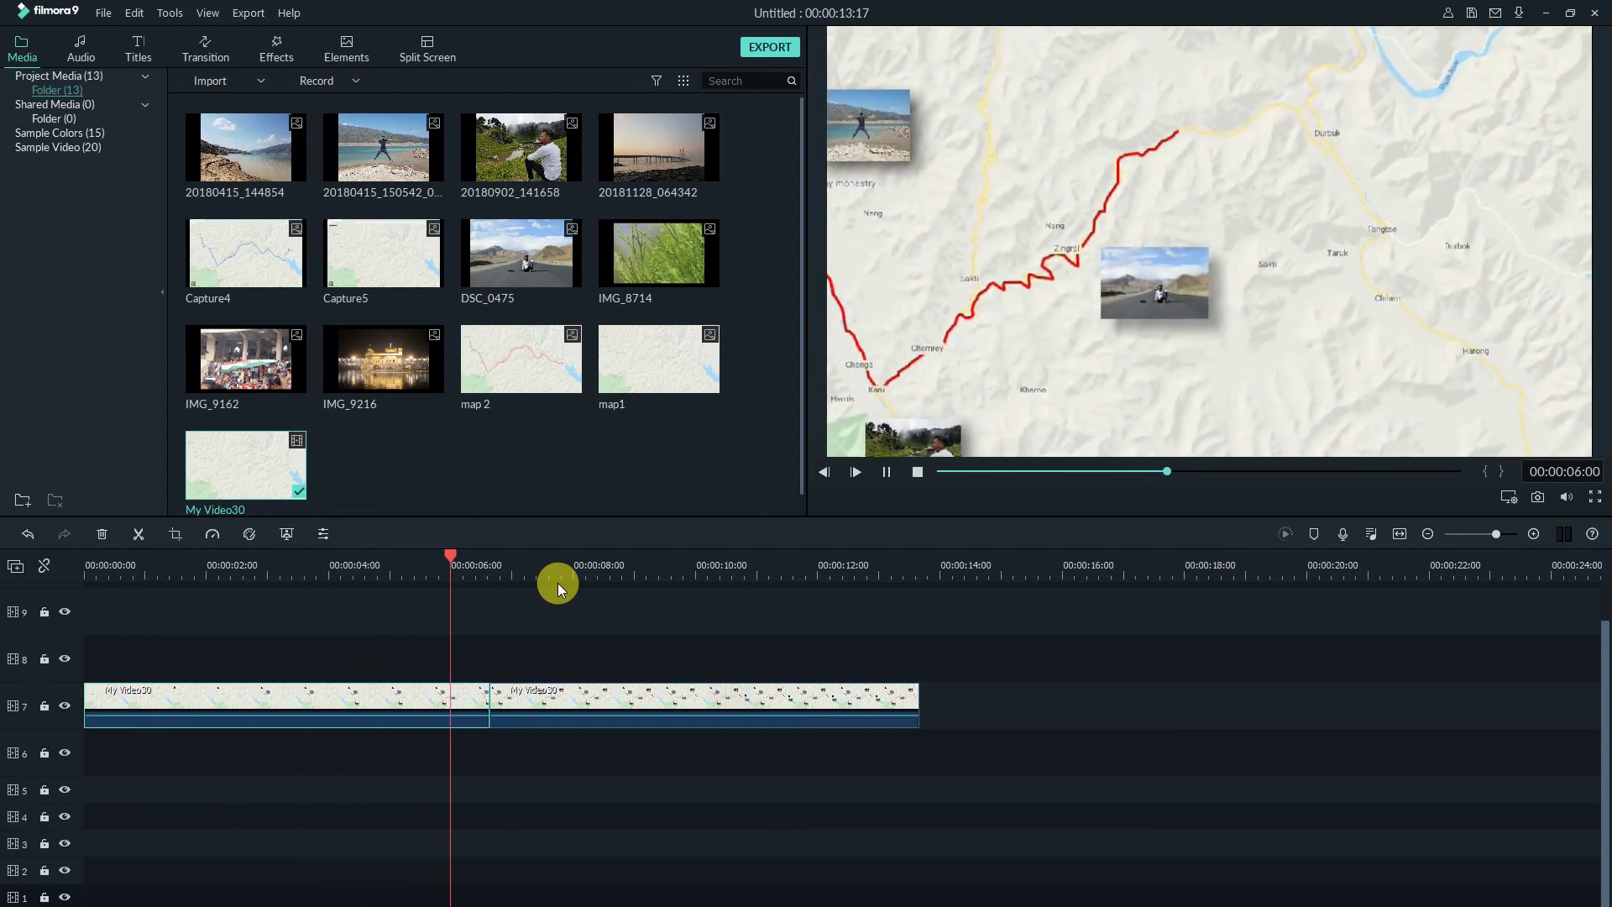
left_click(608, 704)
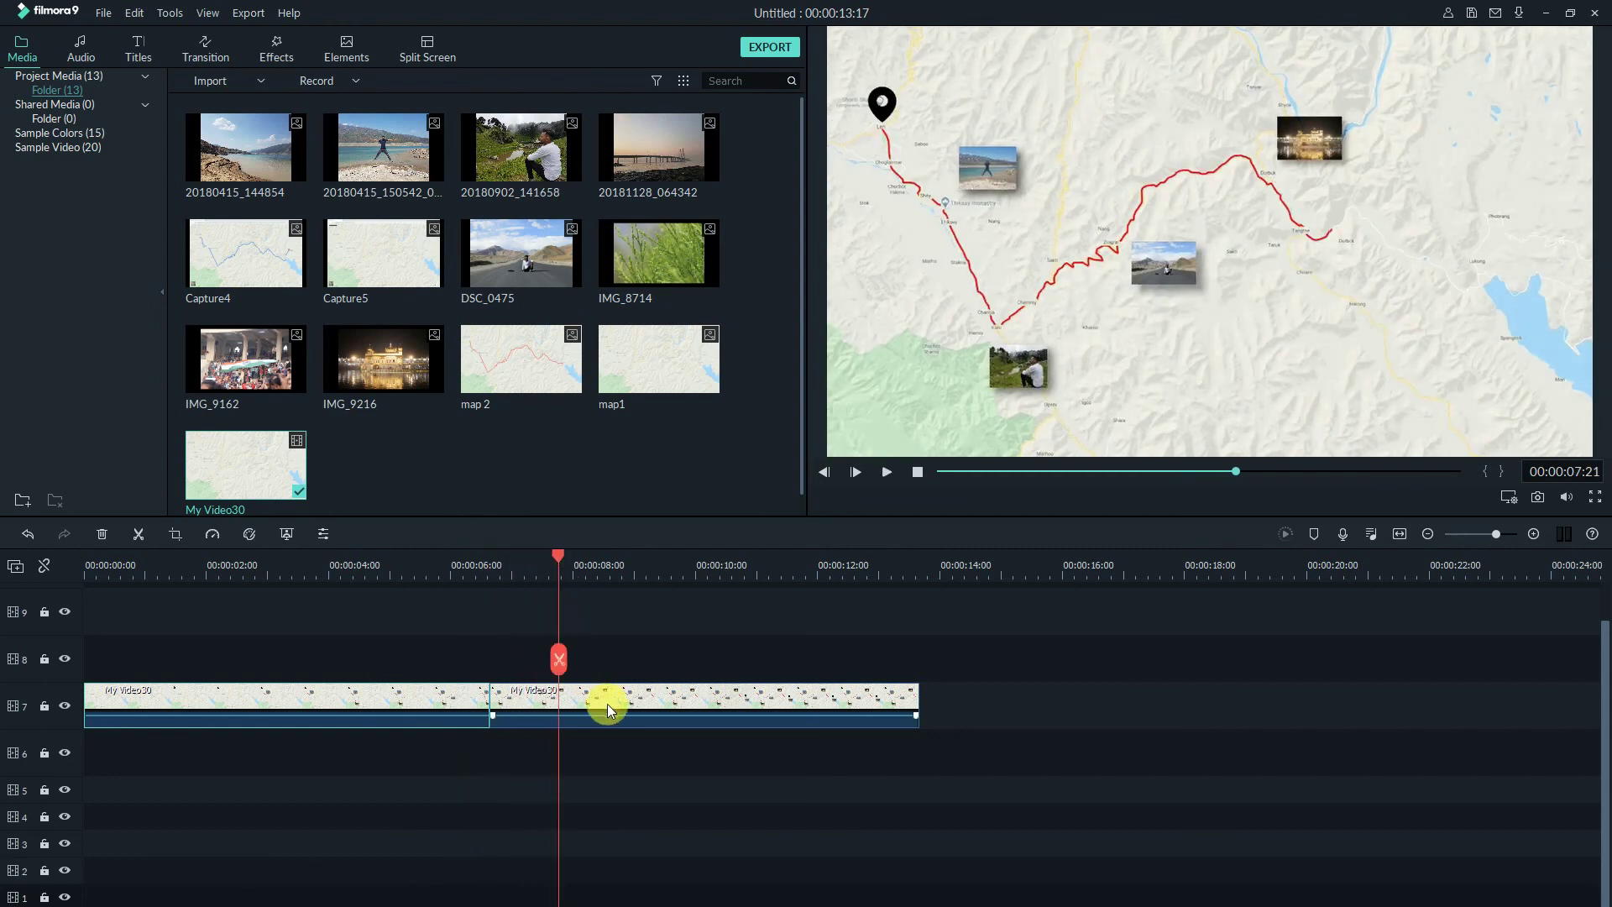
left_click(622, 695)
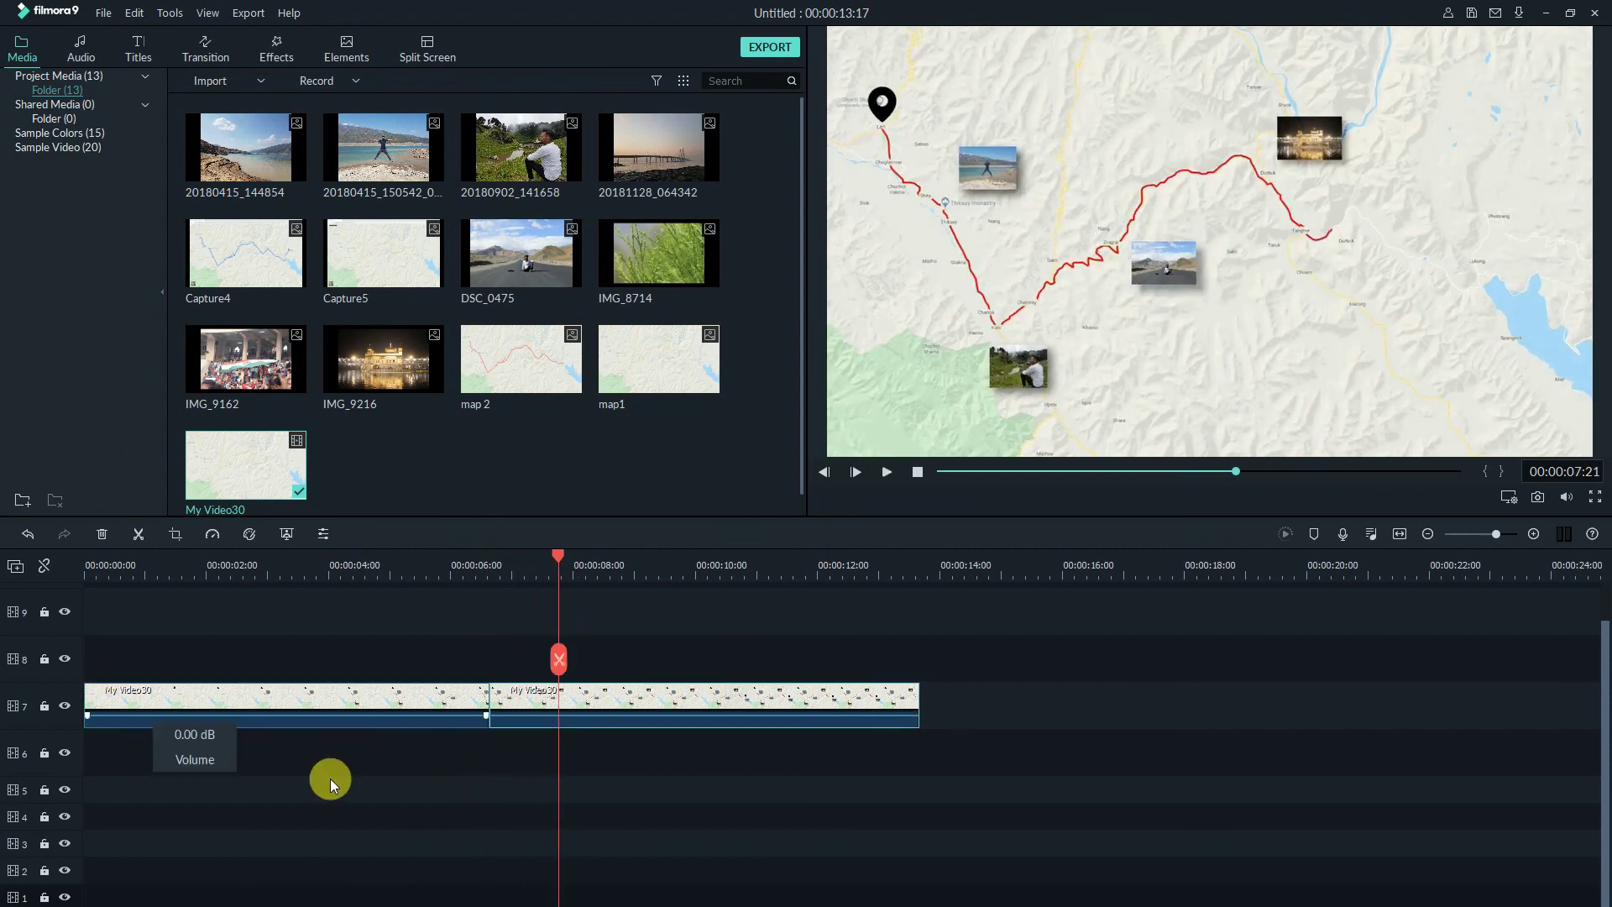
Step: Open Pan & Zoom for the second clip and swap its start and end frames
left_click(170, 536)
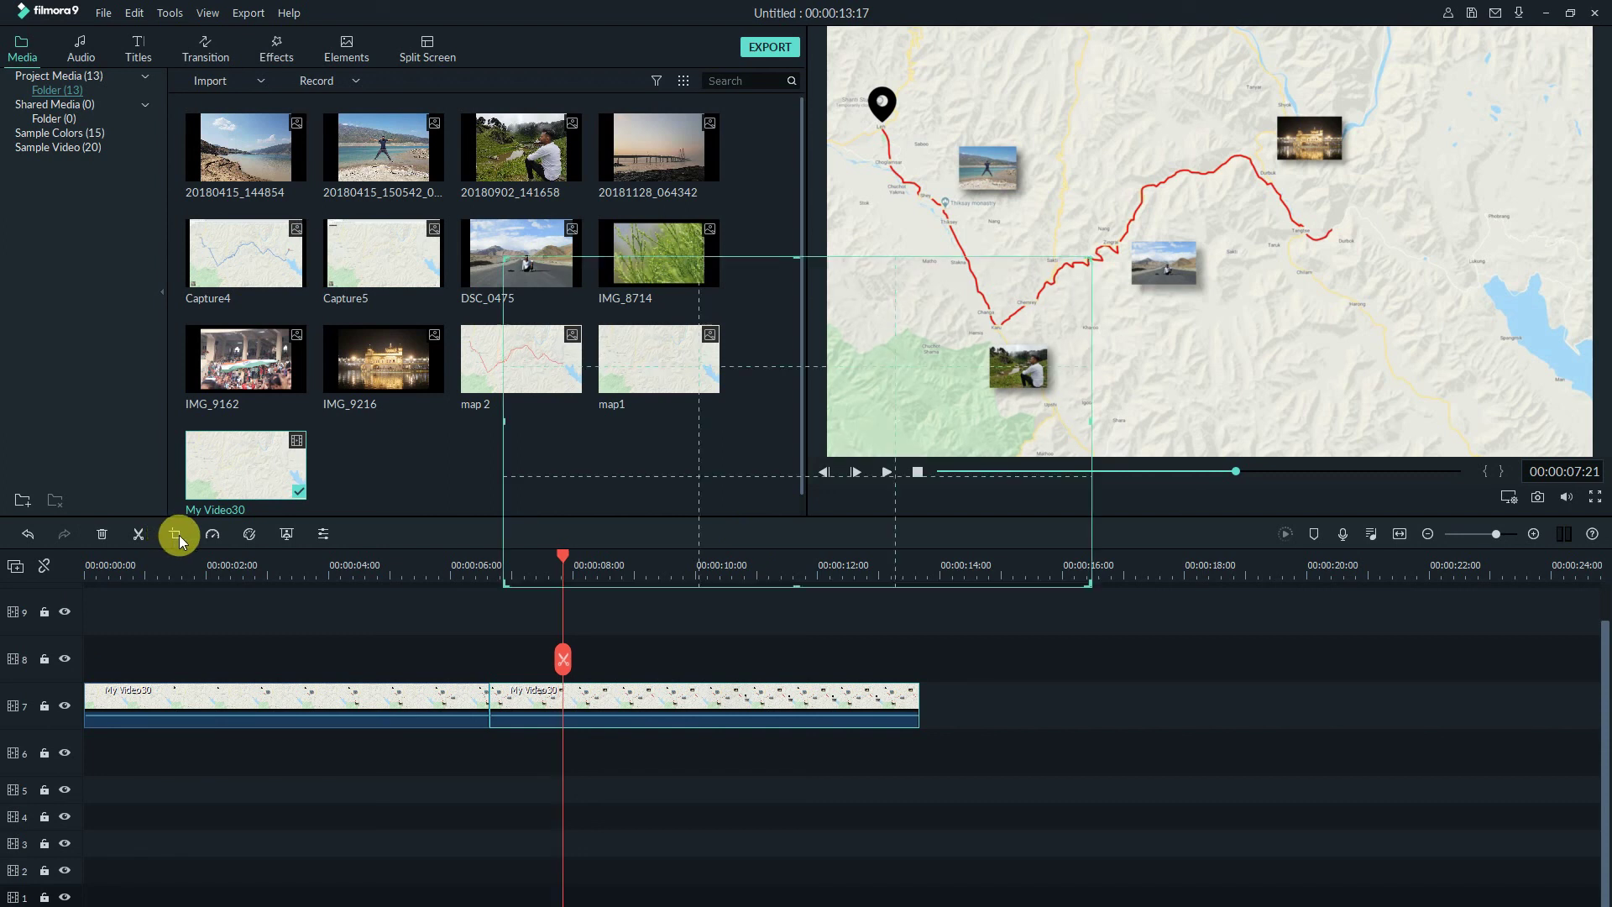
left_click(603, 235)
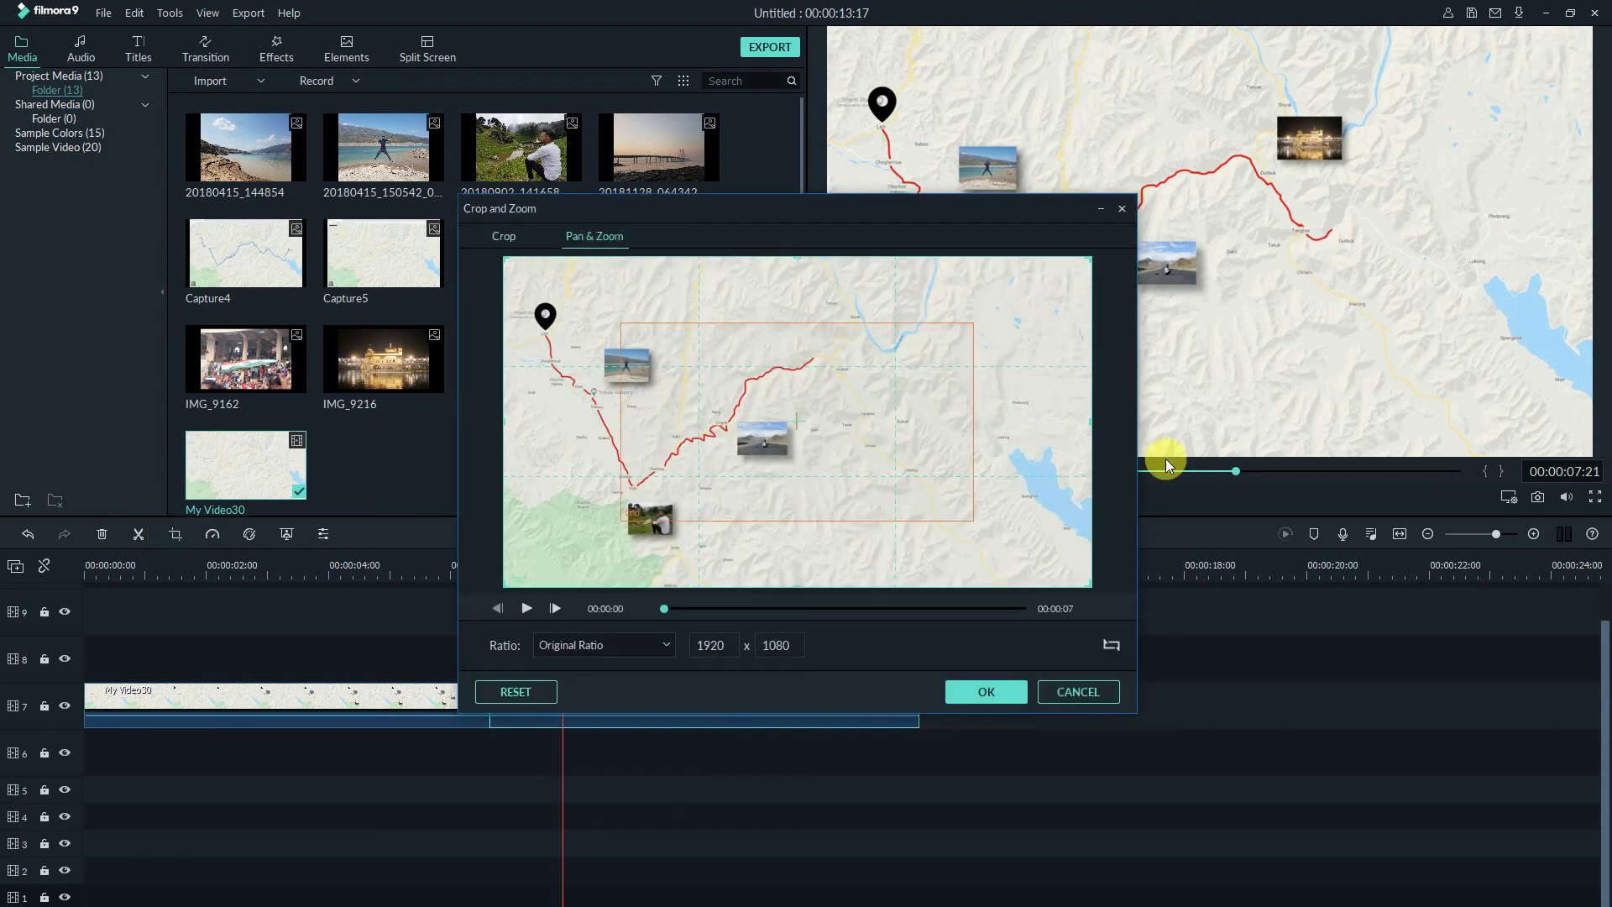
left_click(1112, 647)
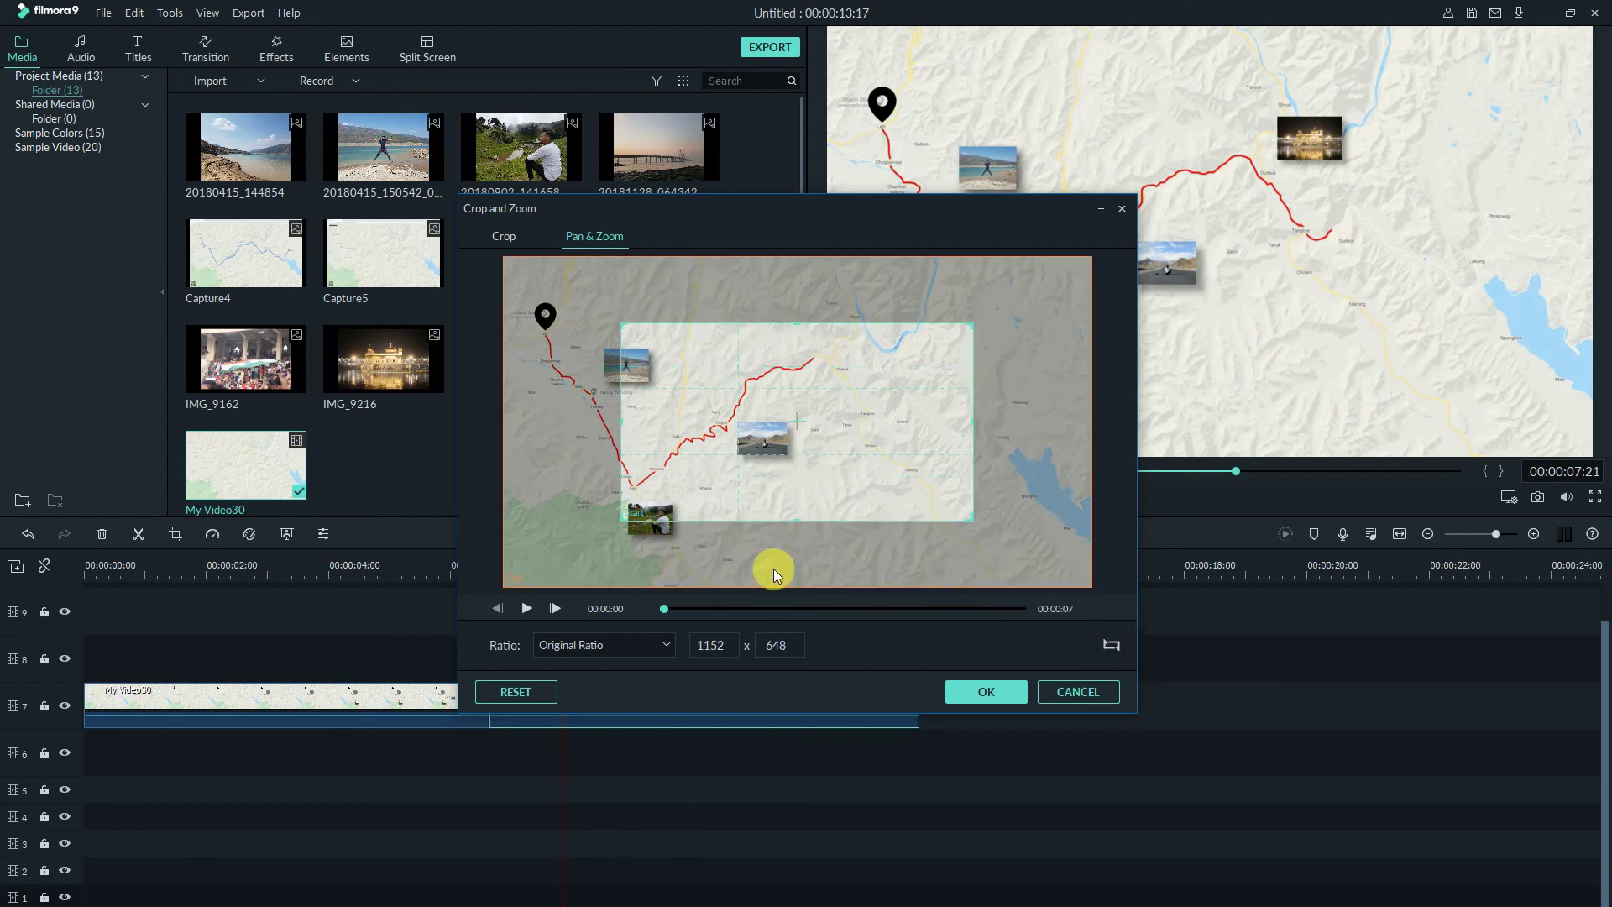
left_click(530, 443)
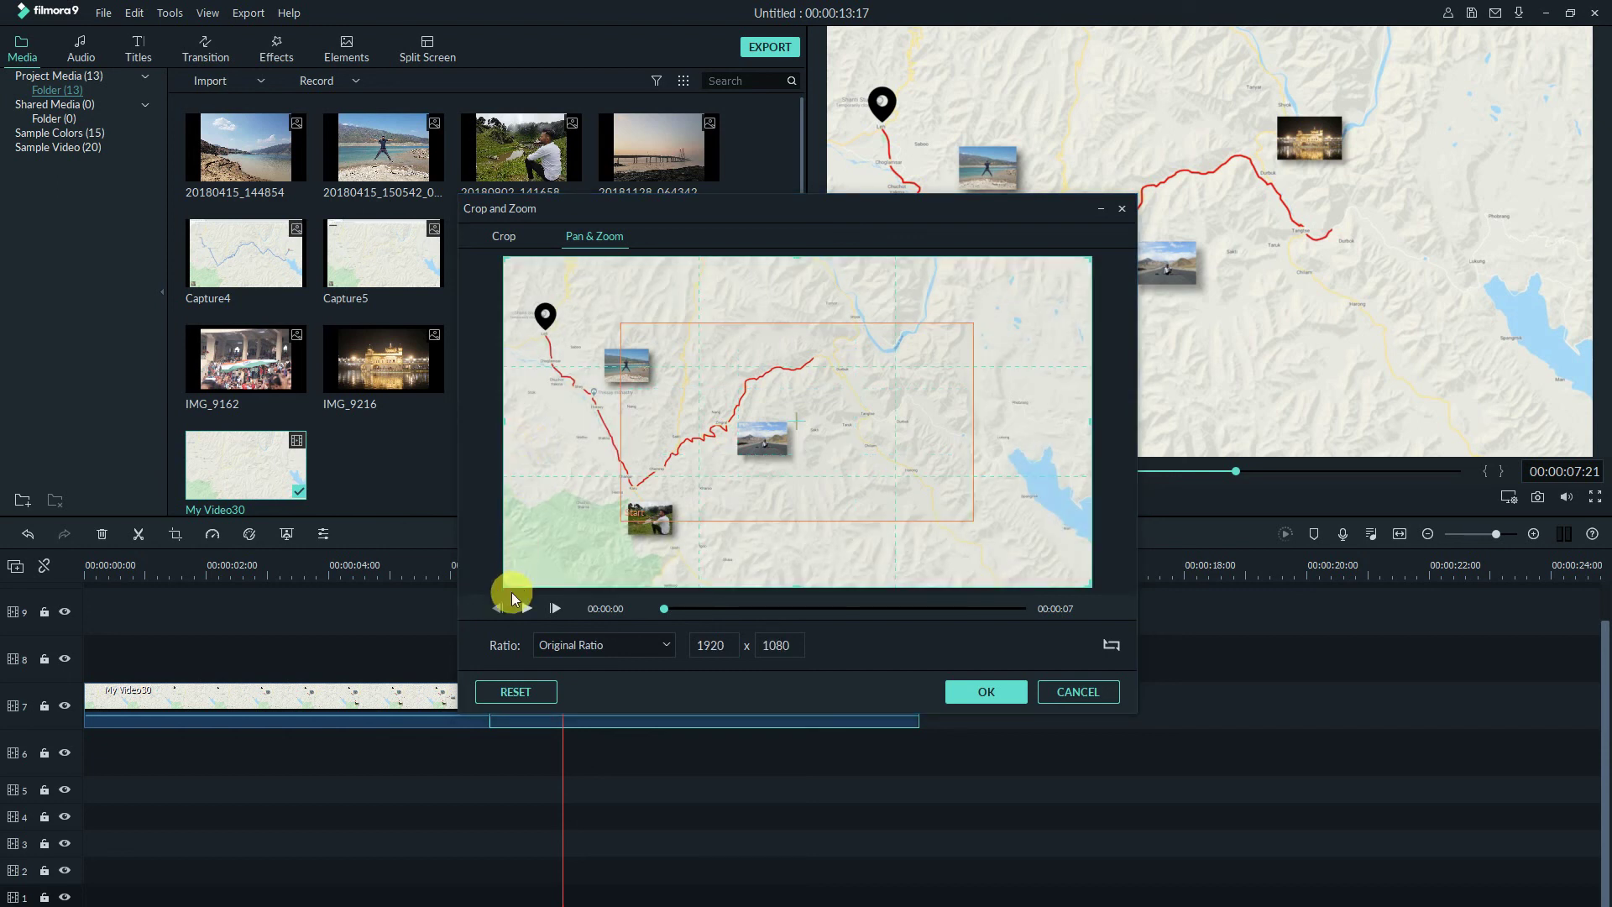
Step: Shrink the end frame to 1151 x 647 over the route's eastern end and apply
left_click_drag(513, 593, 713, 447)
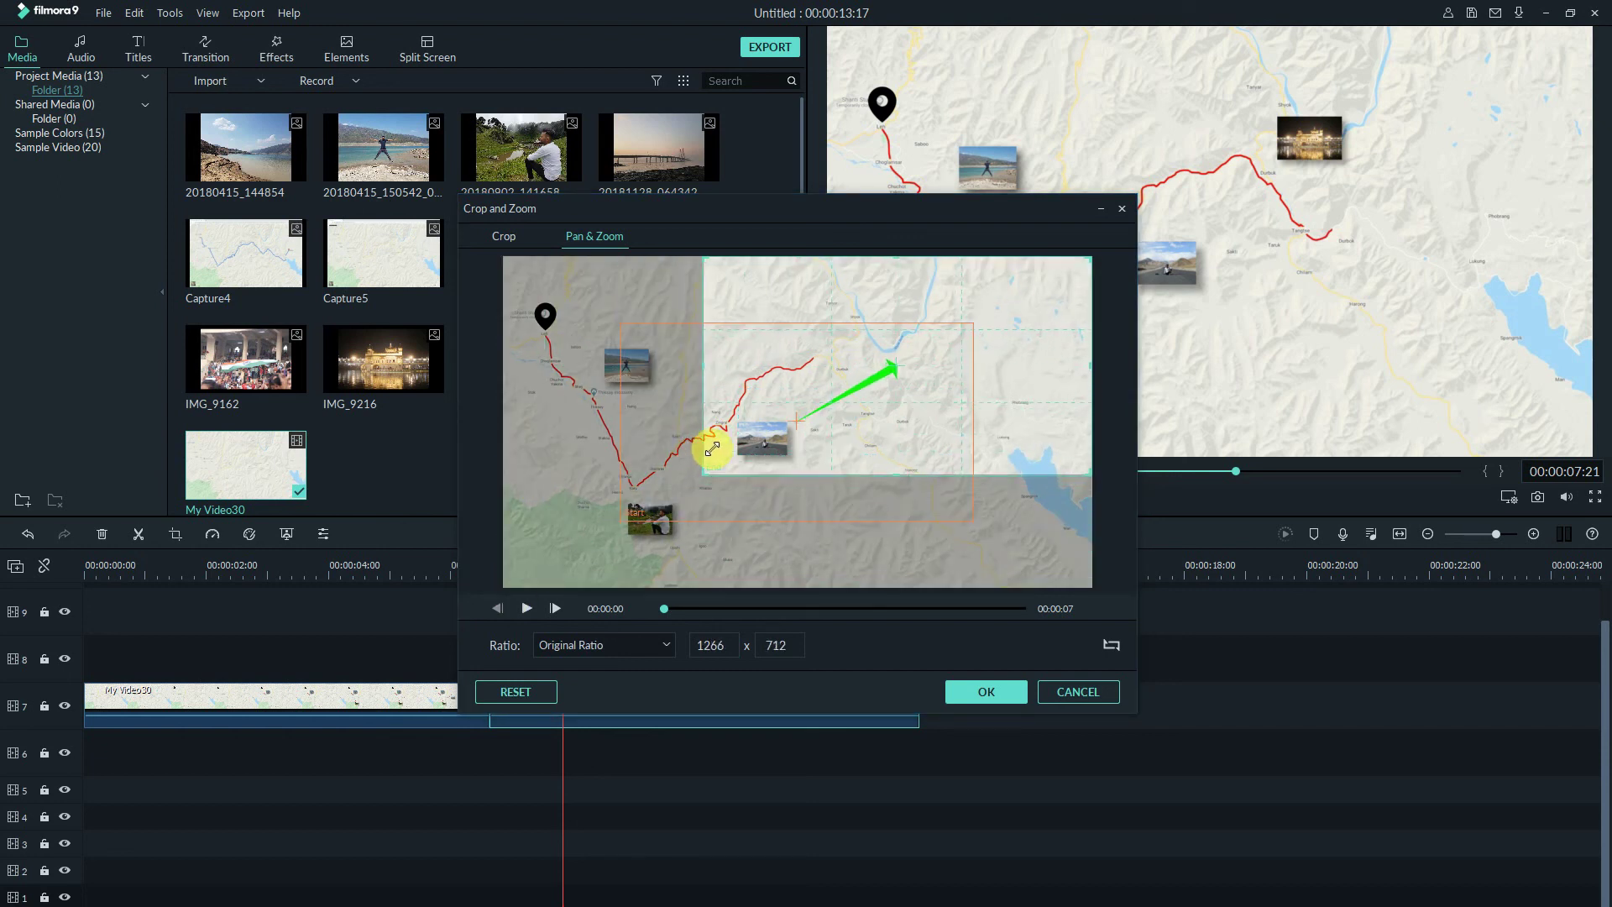
left_click_drag(1079, 397, 1066, 428)
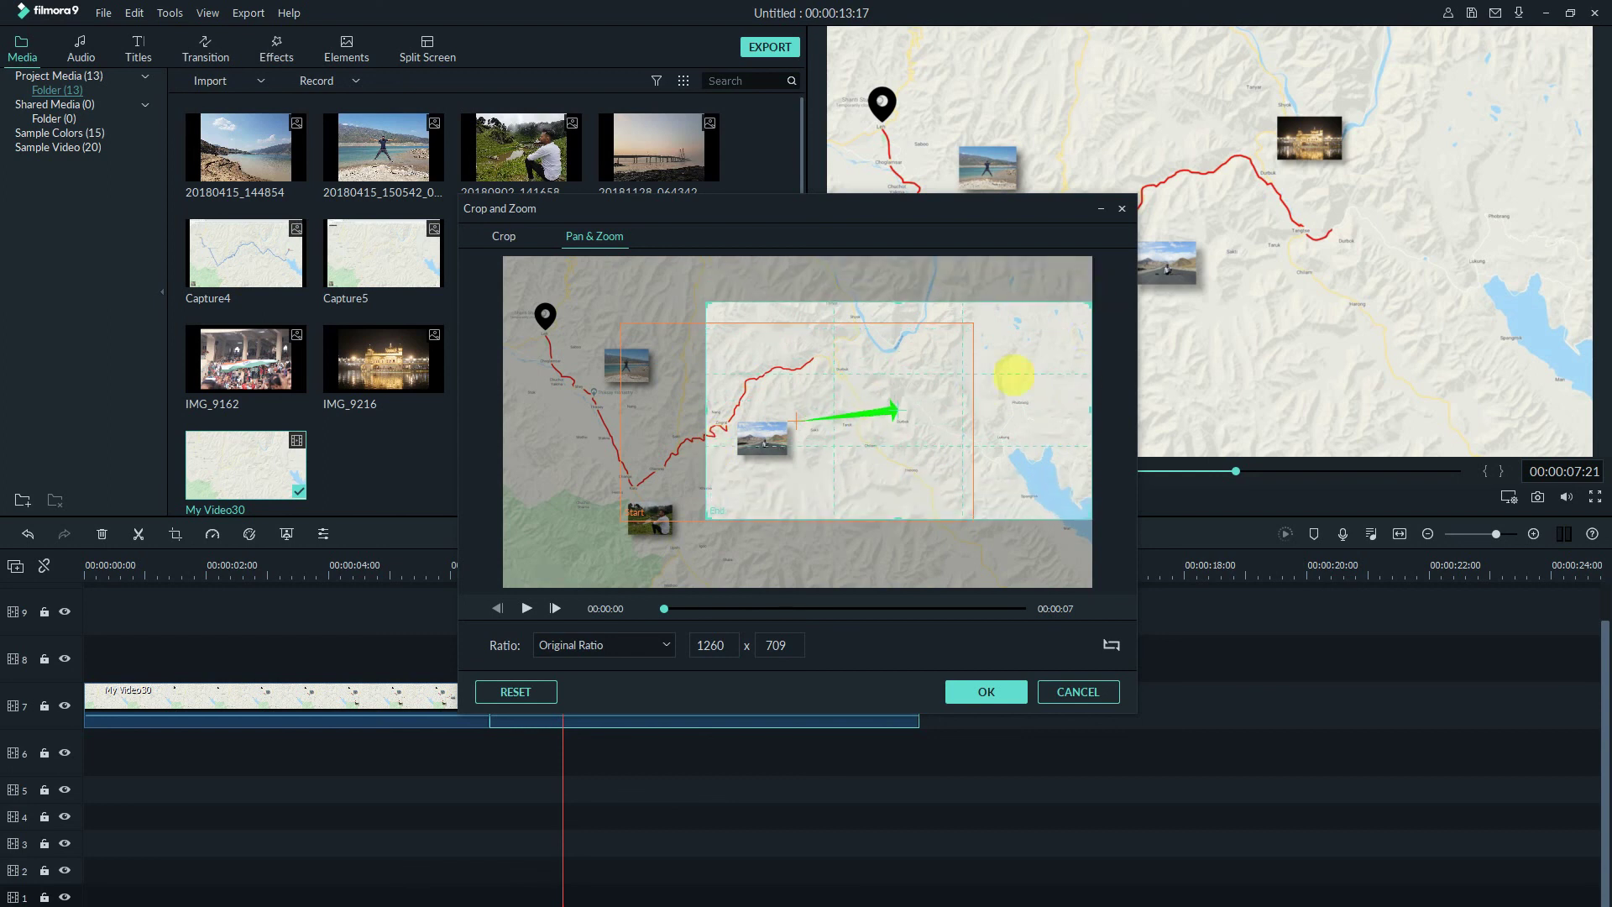
left_click_drag(708, 518, 742, 508)
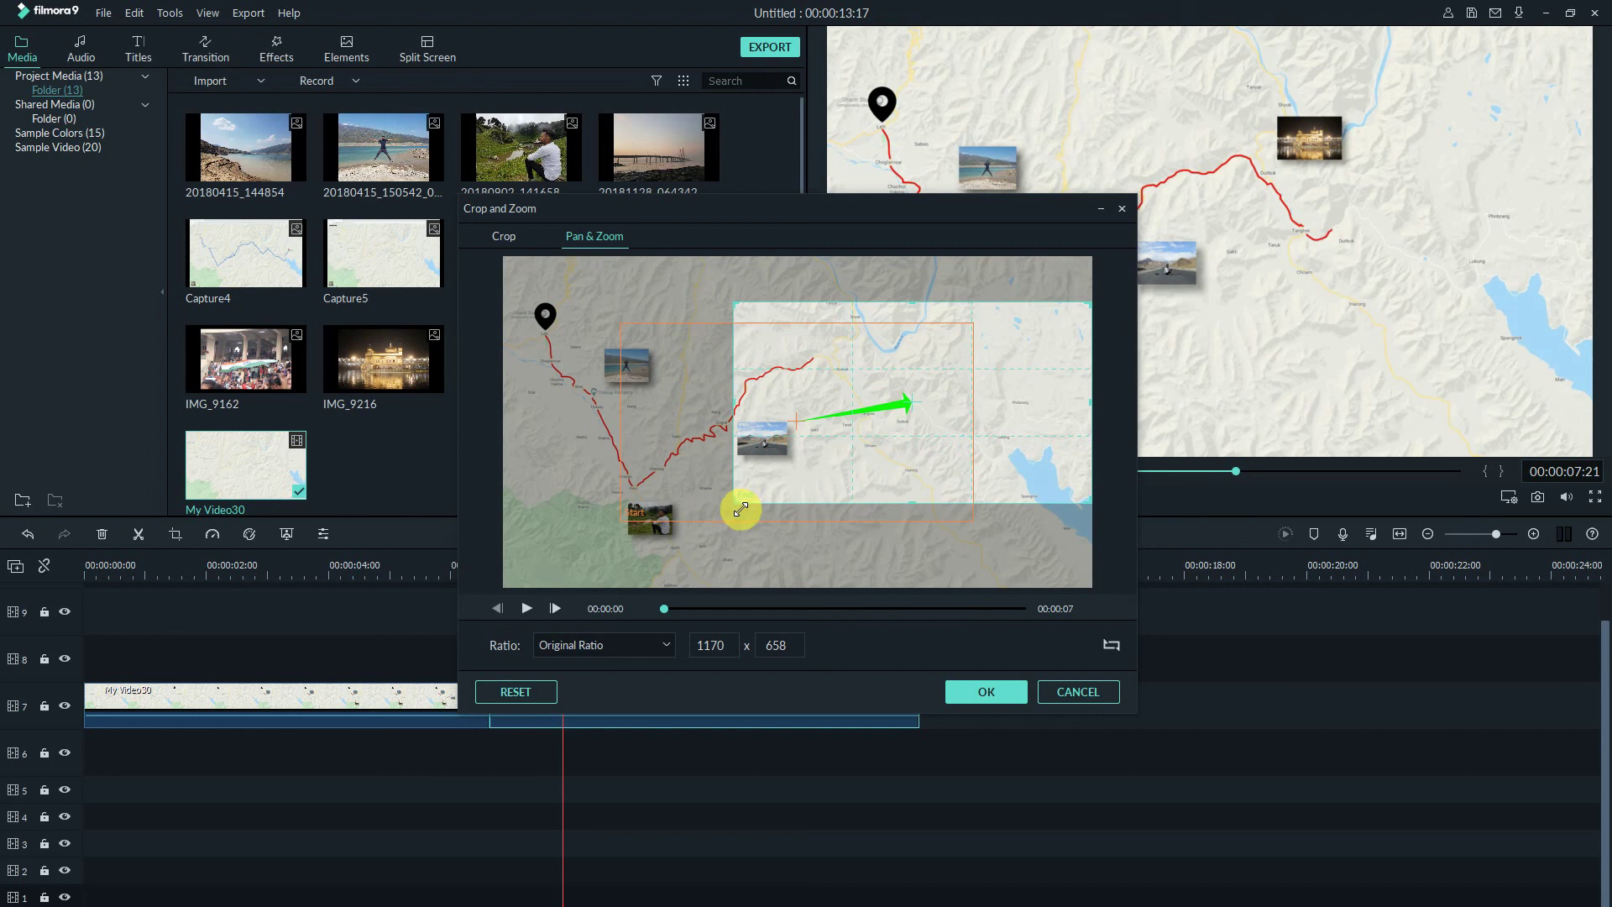
left_click_drag(1031, 460, 1045, 479)
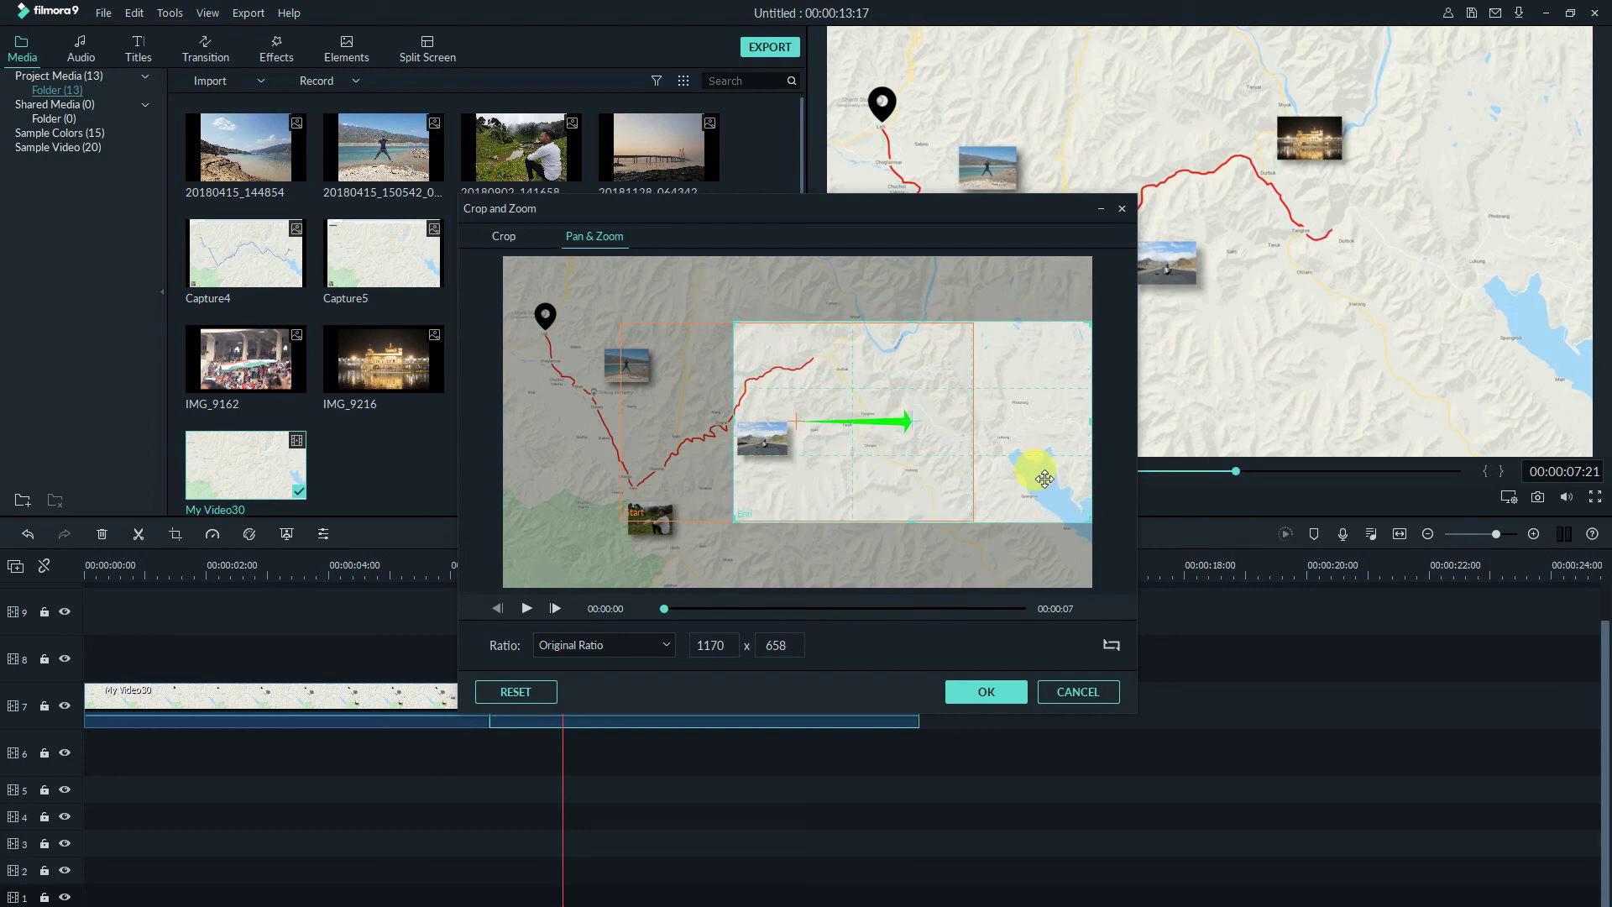
left_click_drag(743, 528, 747, 526)
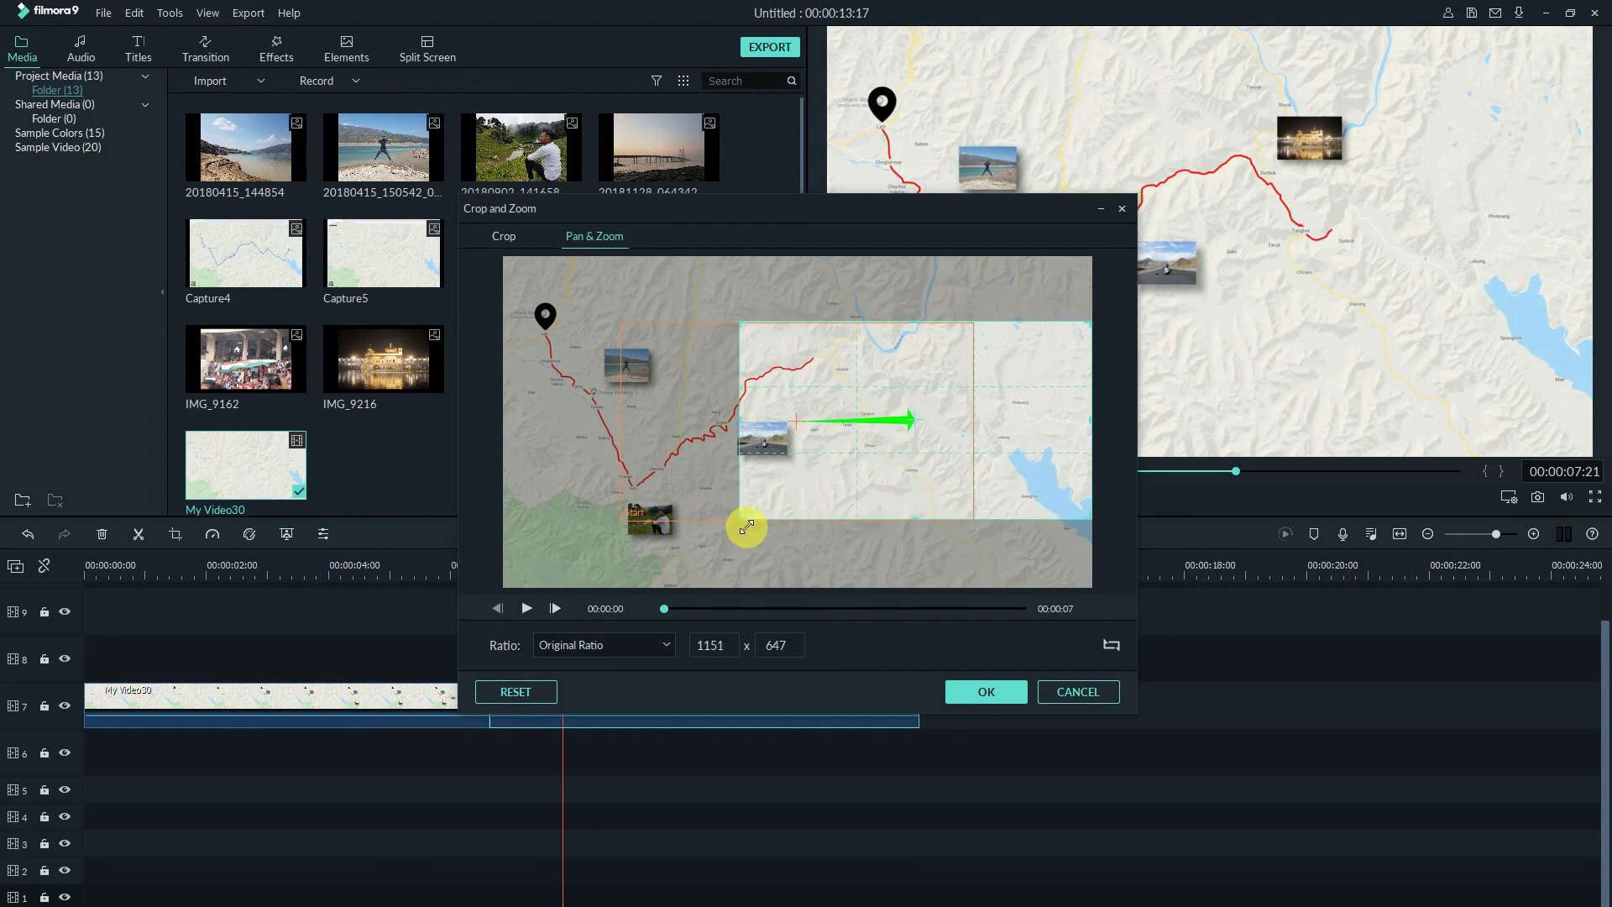
left_click_drag(1050, 473, 1051, 462)
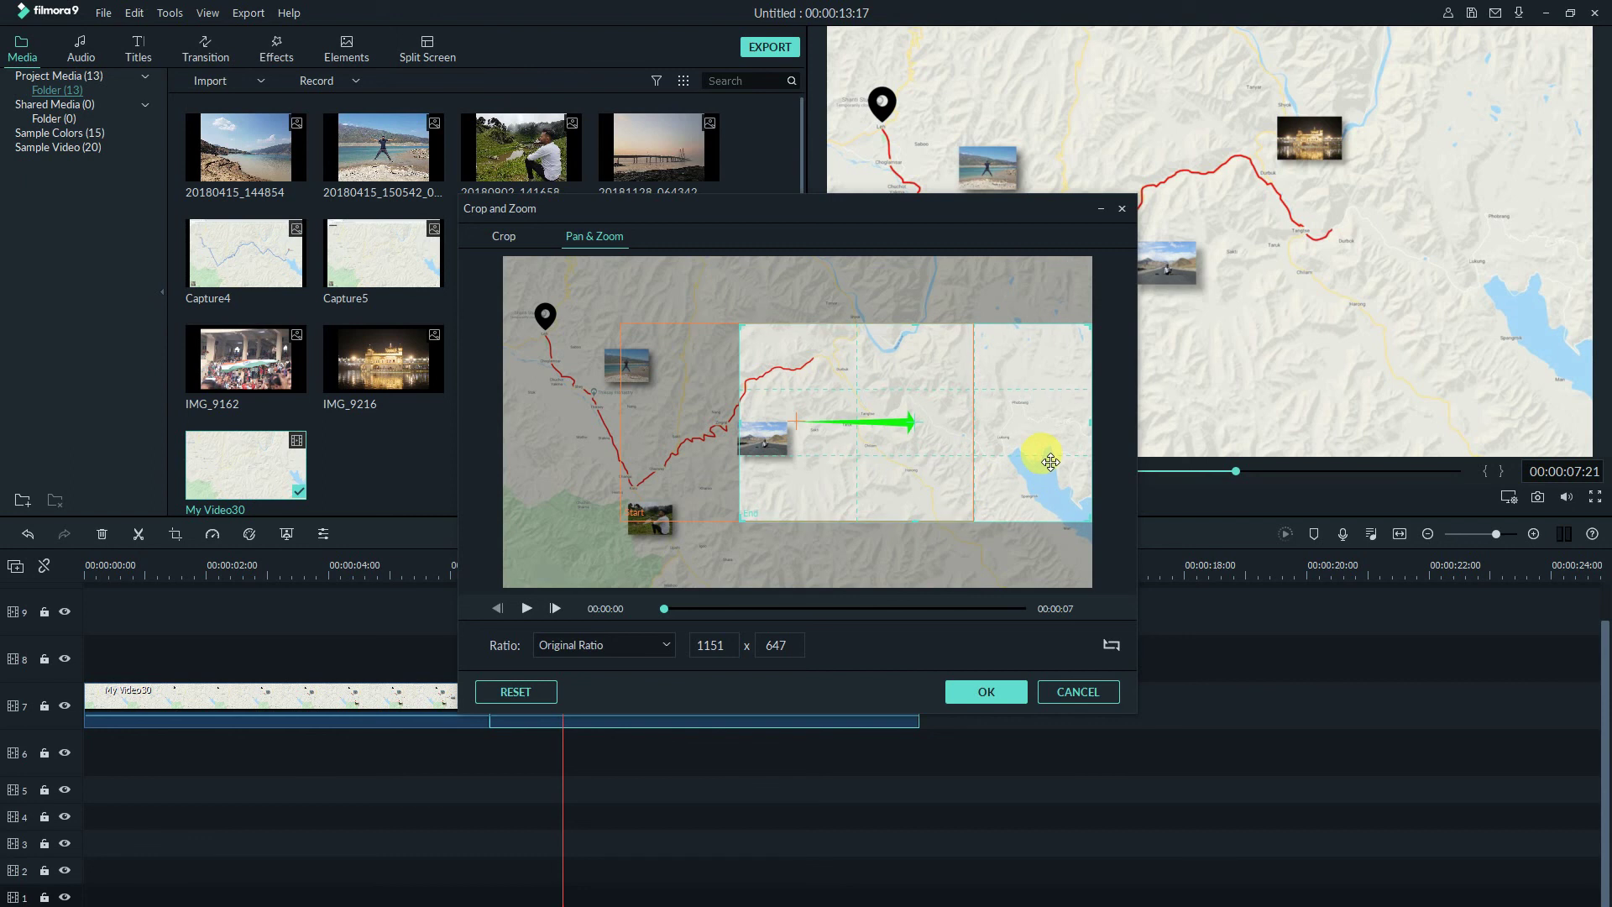
left_click(1008, 694)
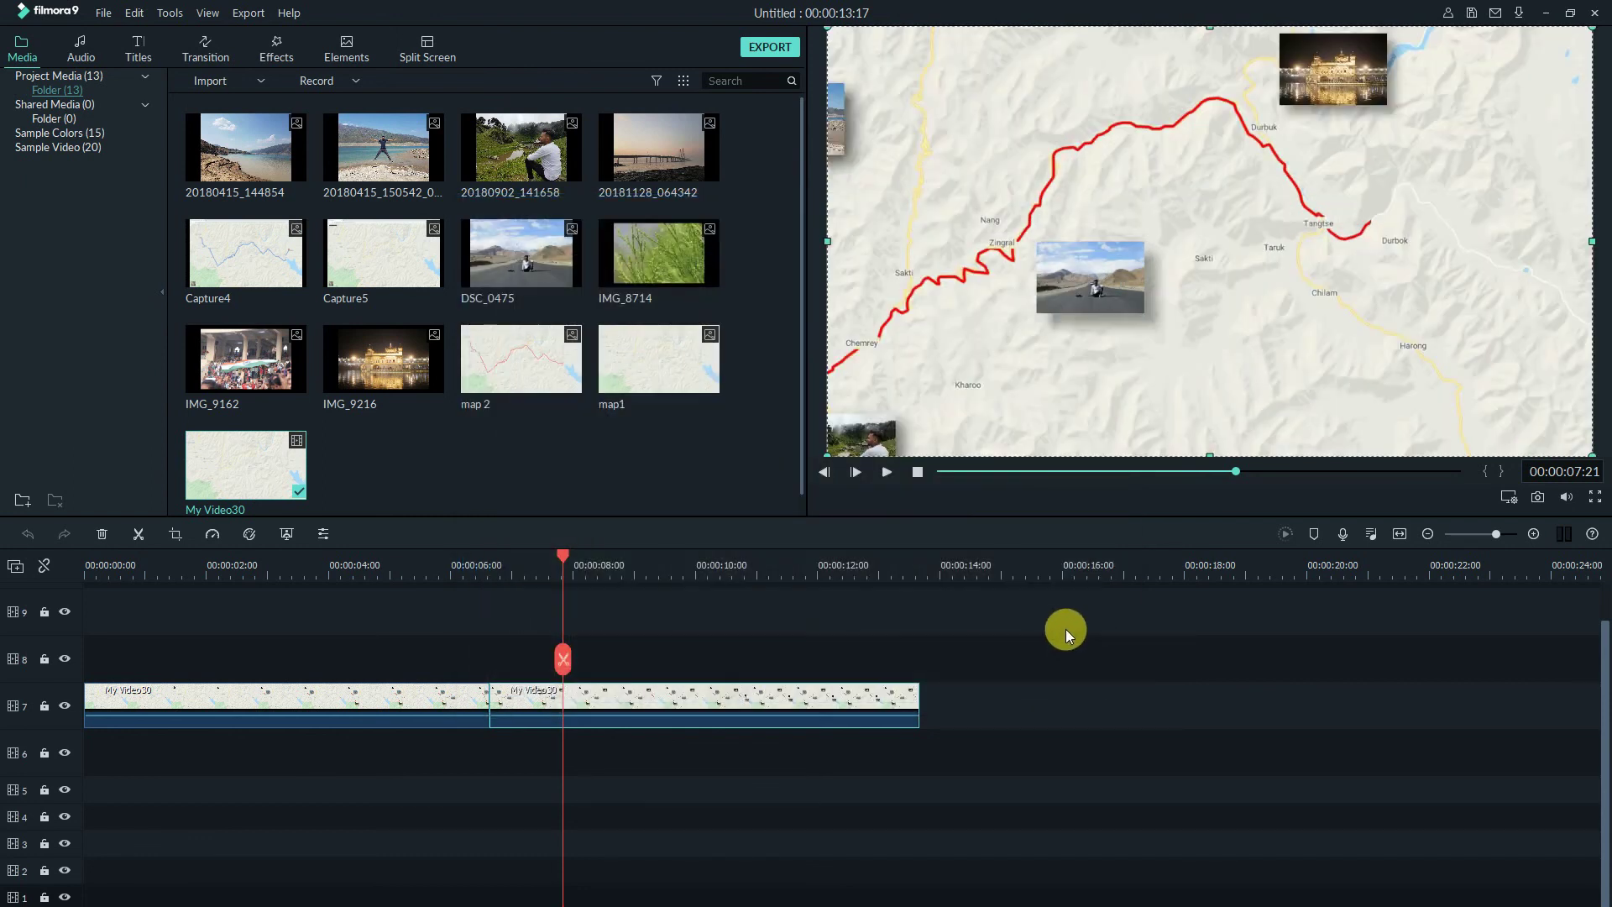
Step: Play the finished map video from the beginning of the timeline
left_click(97, 575)
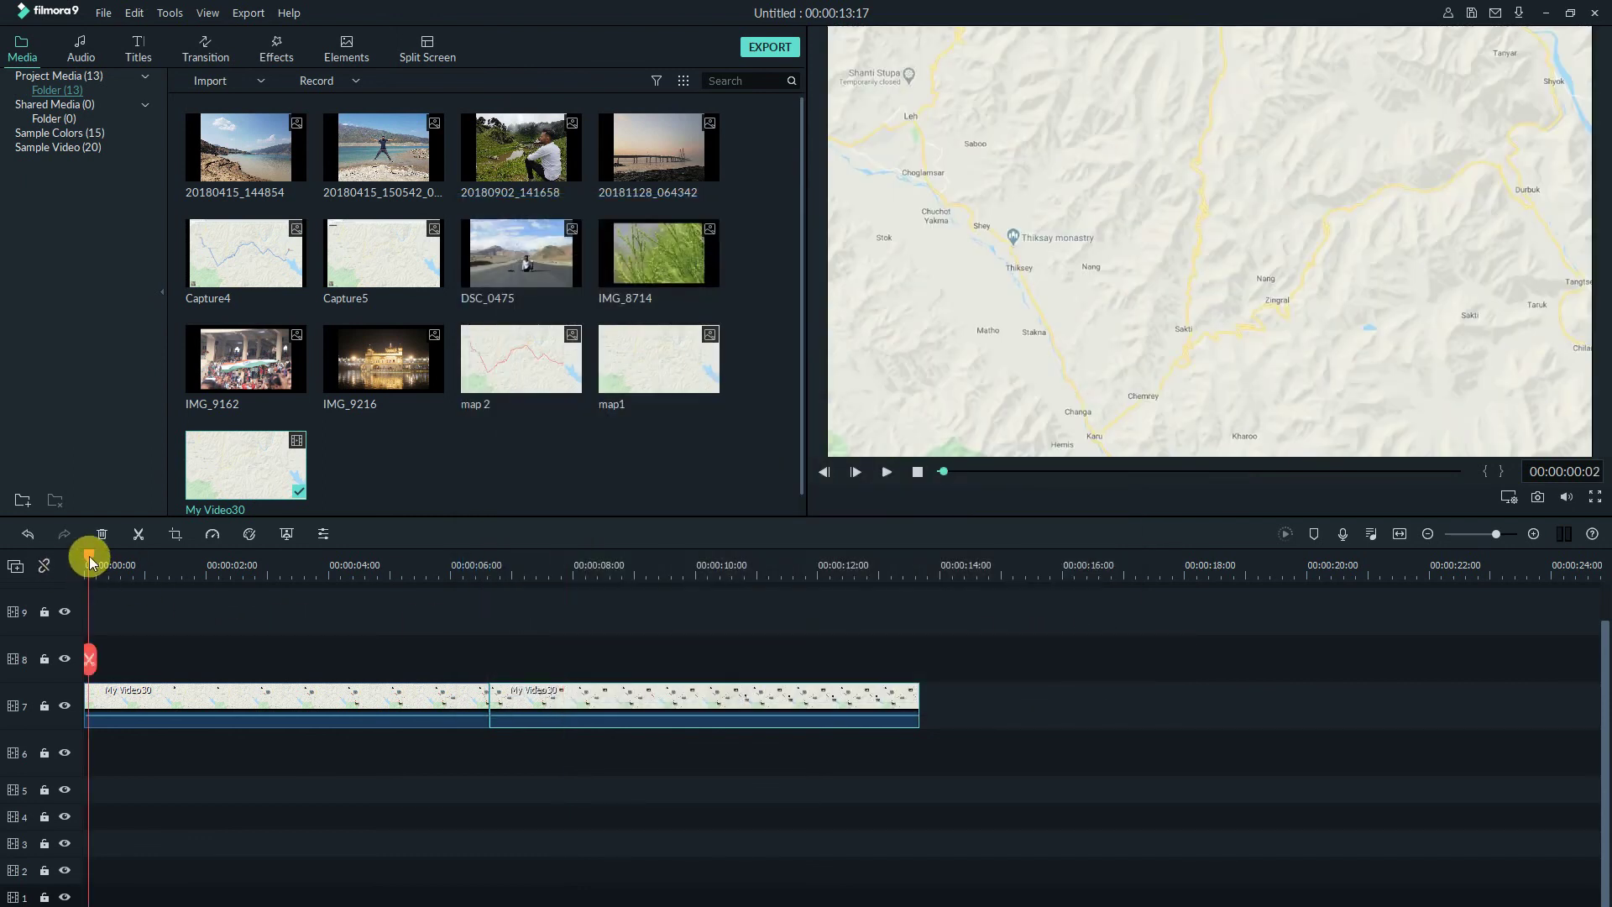
key("space")
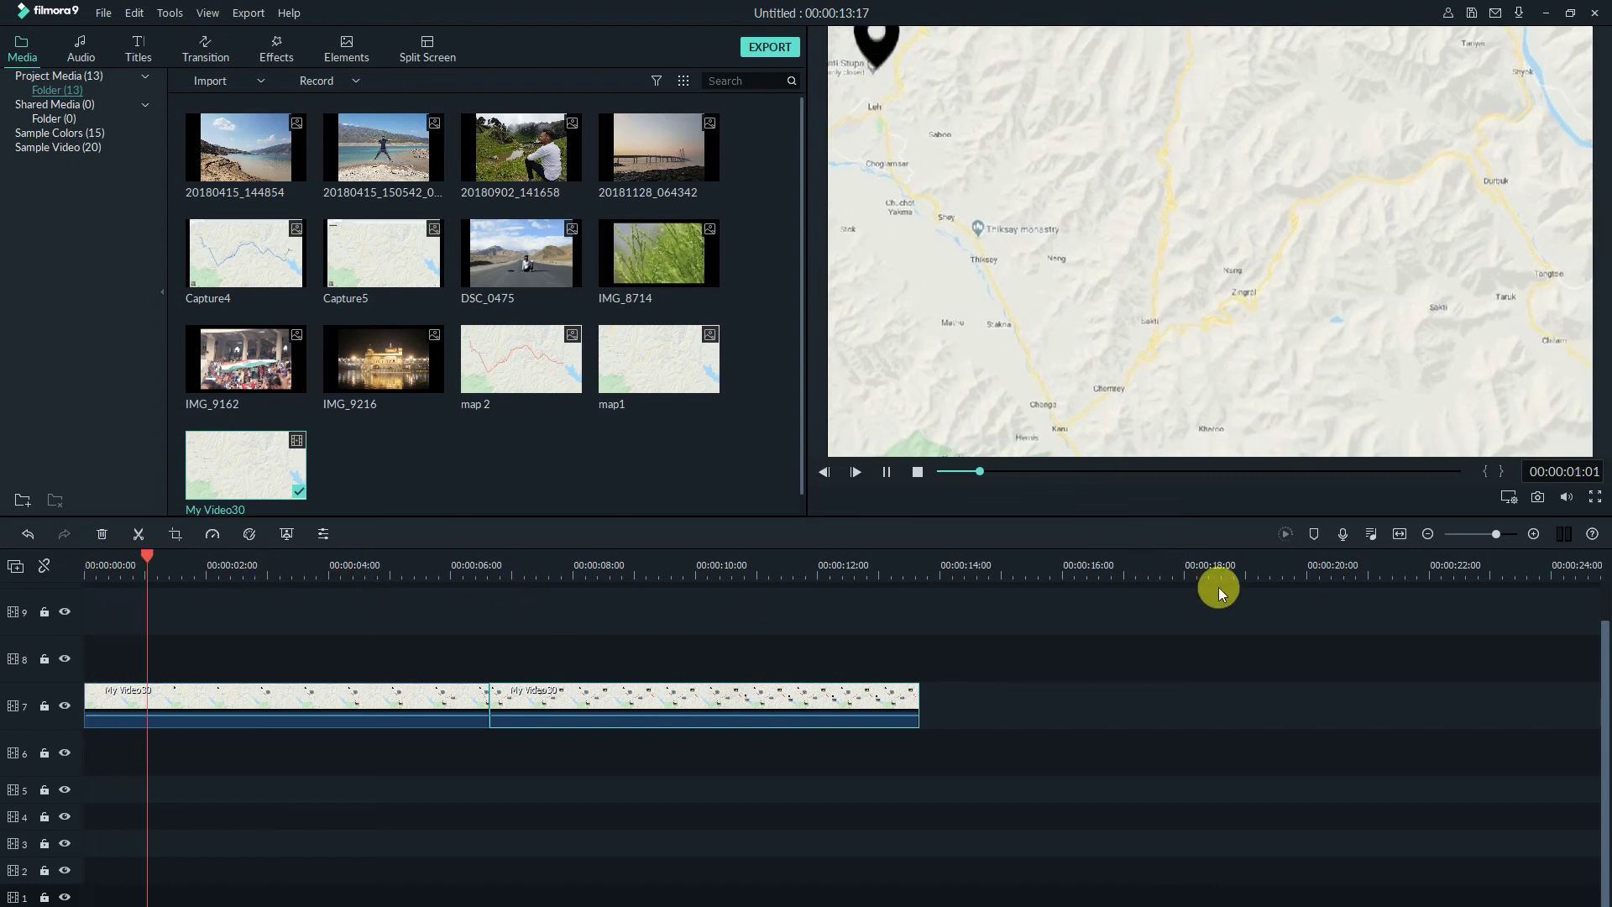